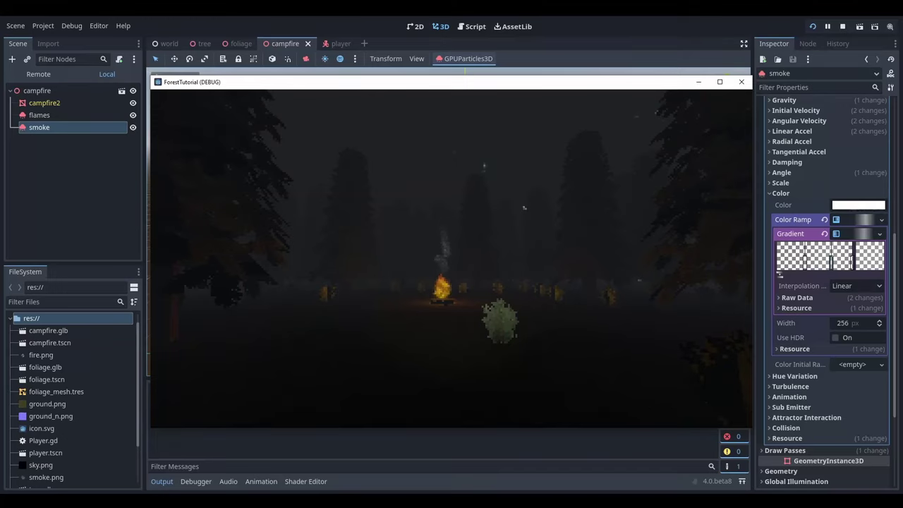
Step: Walk around the campfire in the running forest scene to examine the flames, smoke, foliage and surrounding trees
key(w)
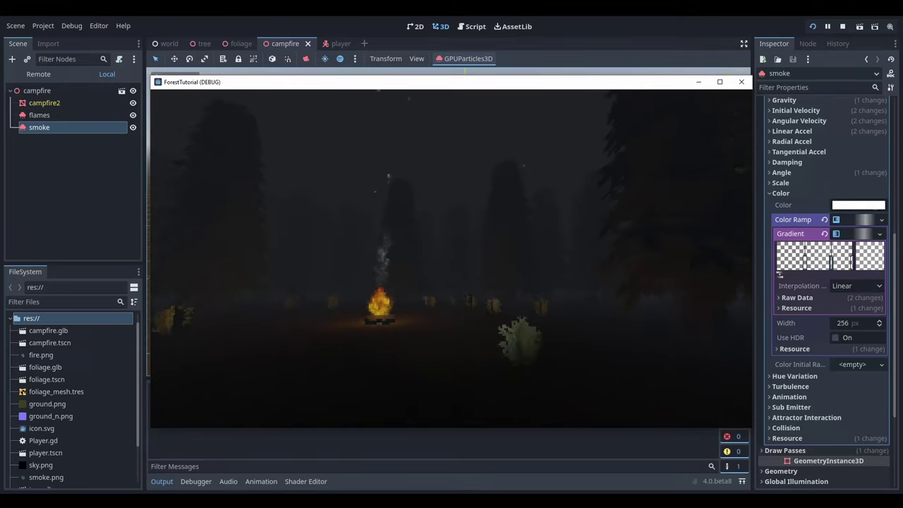
key(w)
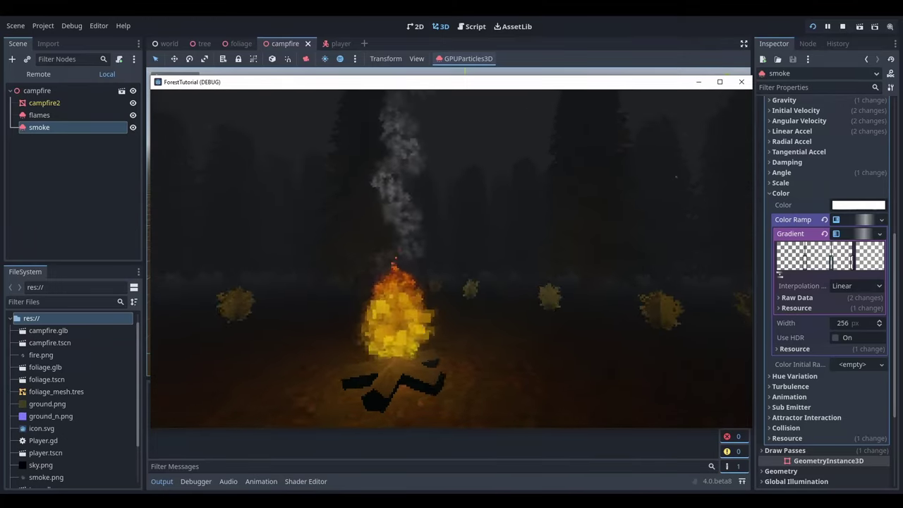
key(w)
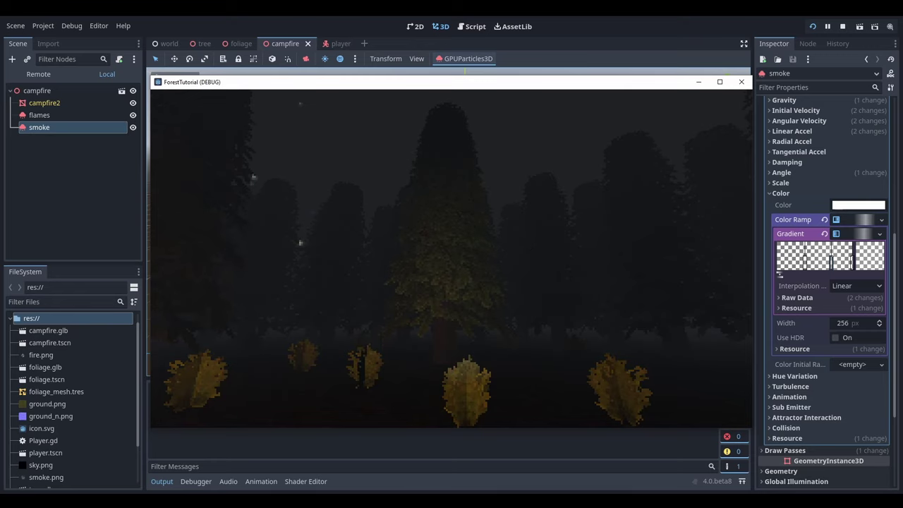
key(s)
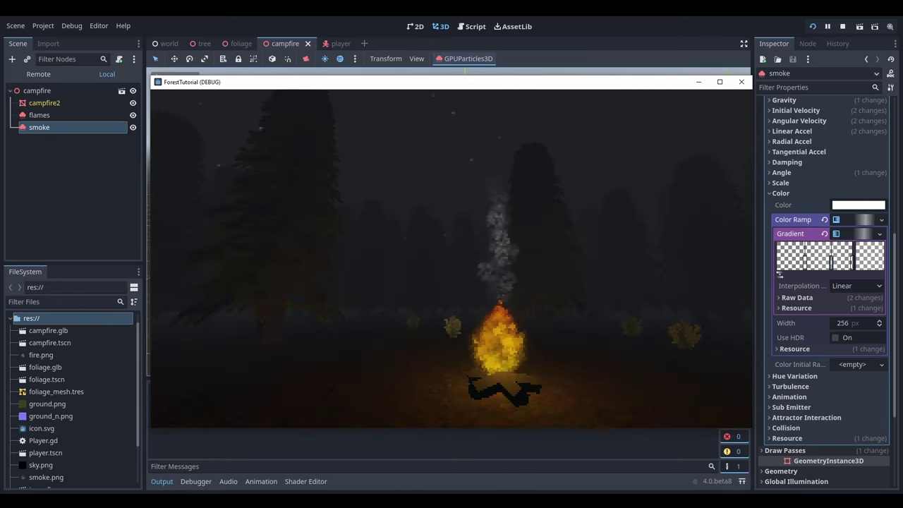
key(w)
key(s)
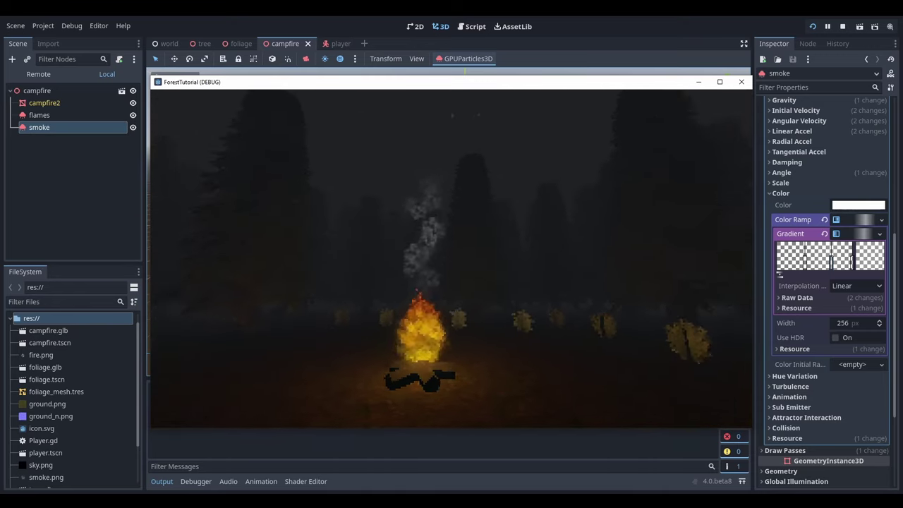
key(w)
key(s)
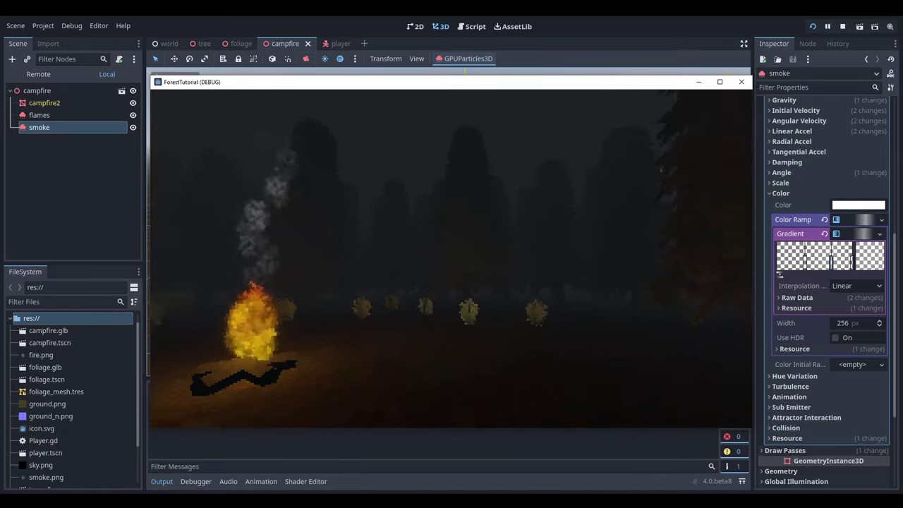
key(s)
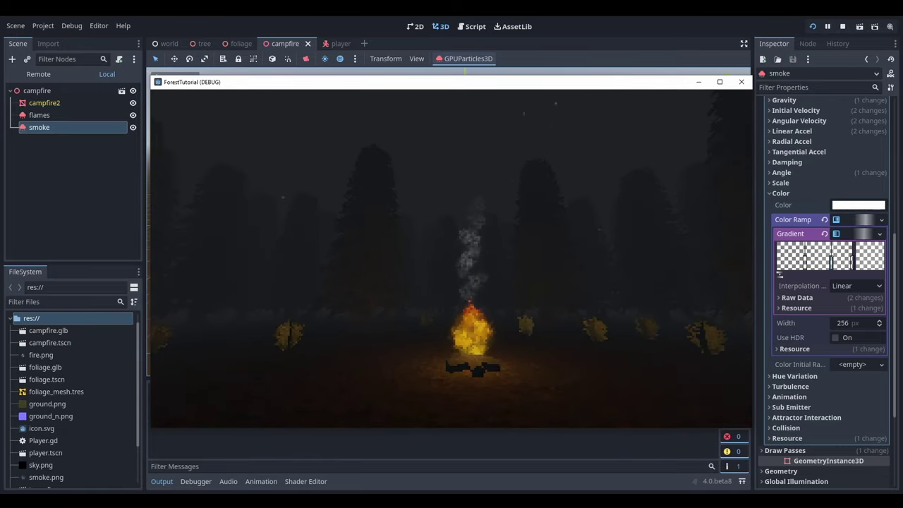
key(w)
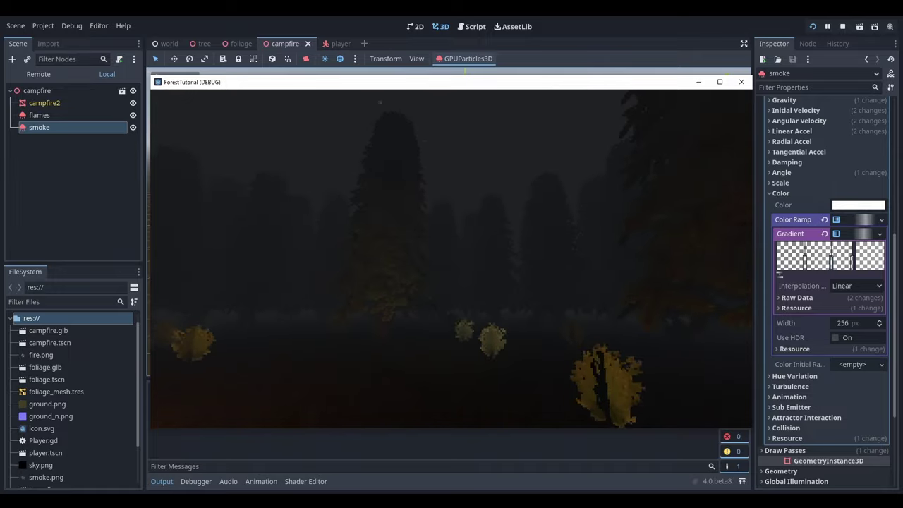
key(Left)
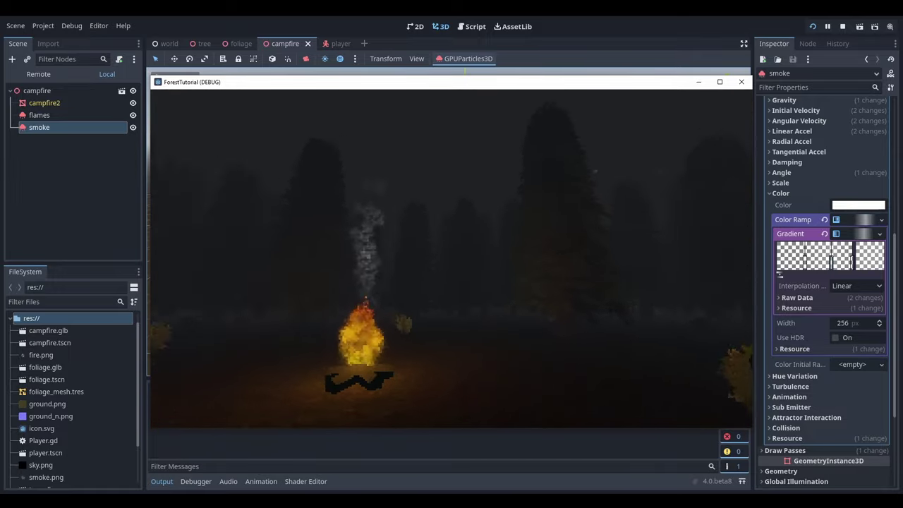
key(Left)
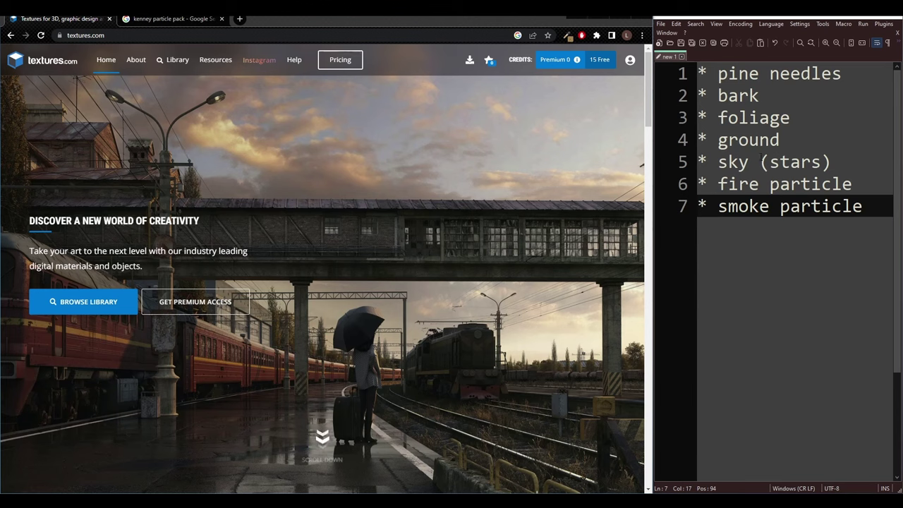
Step: Switch to textures.com, search its library for pine needles, and download the 1024x980 masked branch, Image 1 of Leaves0142
click(177, 60)
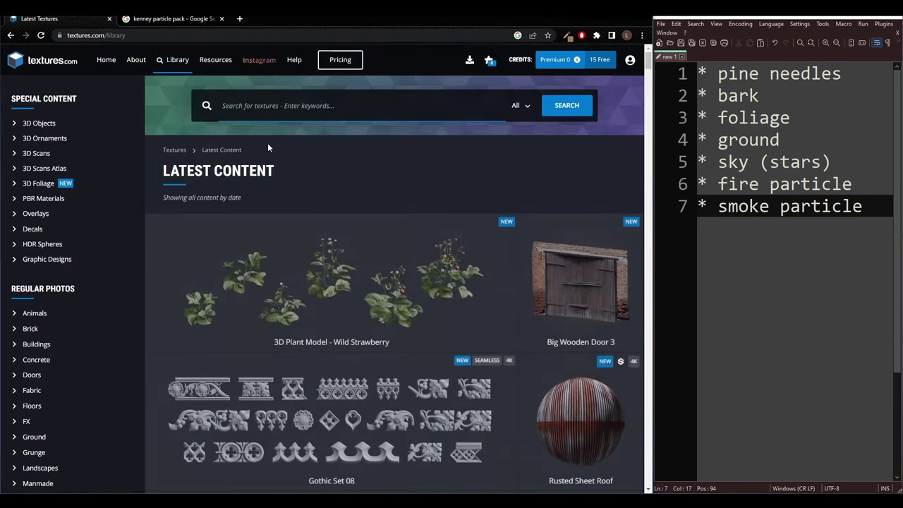
text(pine needles)
key(Return)
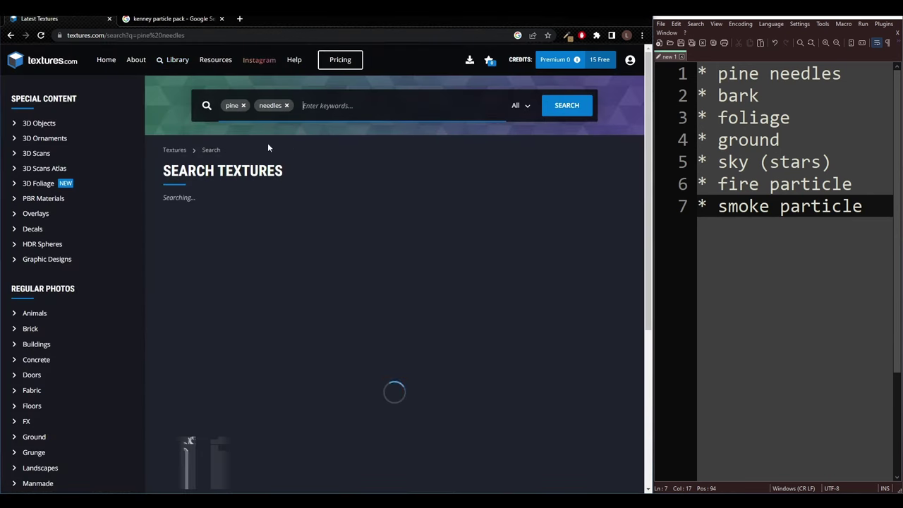
click(558, 243)
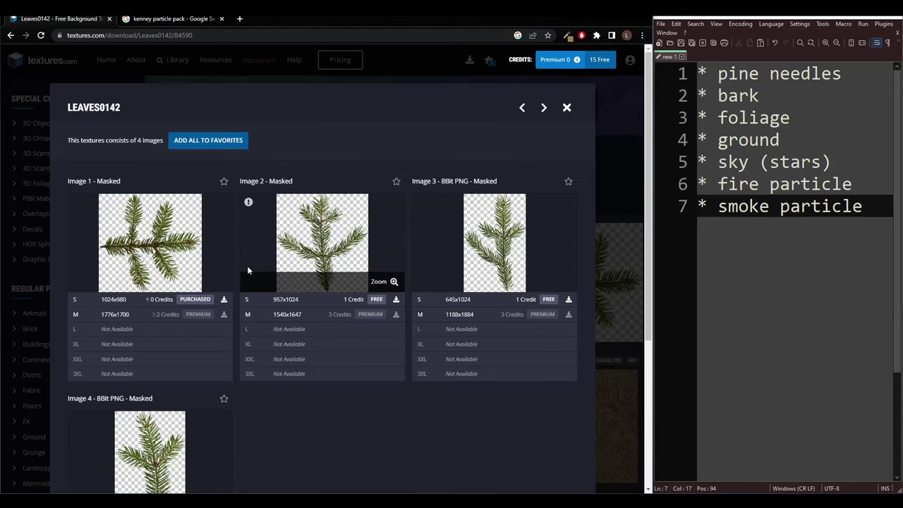
click(107, 302)
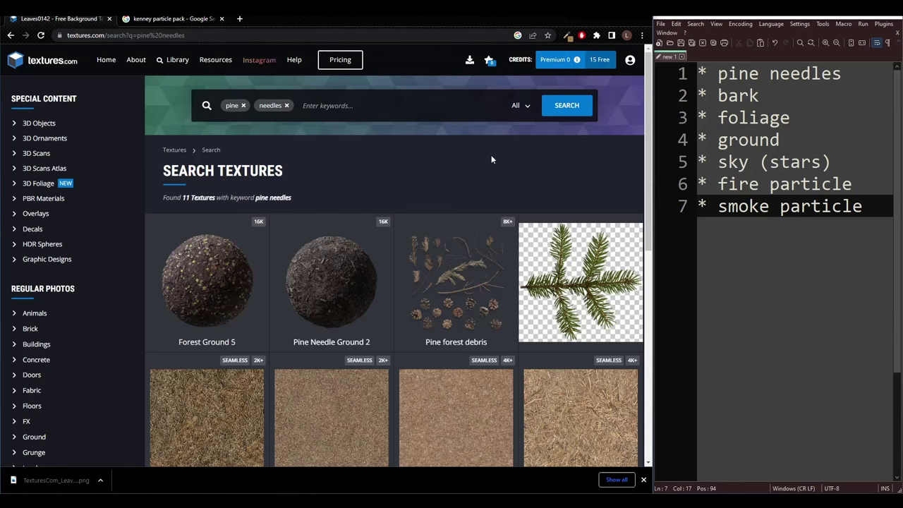
click(566, 107)
Step: Change the texture search to pine bark and download the 512x512 albedo map of Pine Bark 1
click(357, 107)
key(BackSpace)
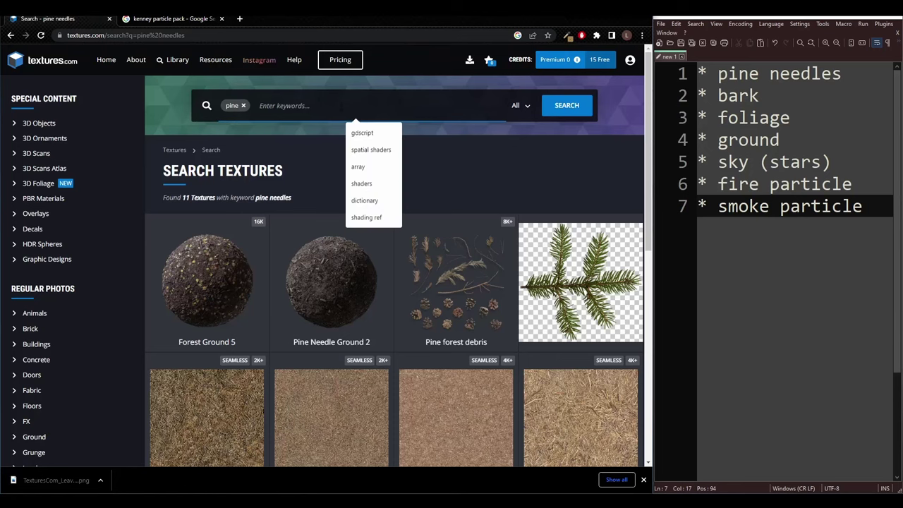
text(bark)
key(Return)
click(210, 269)
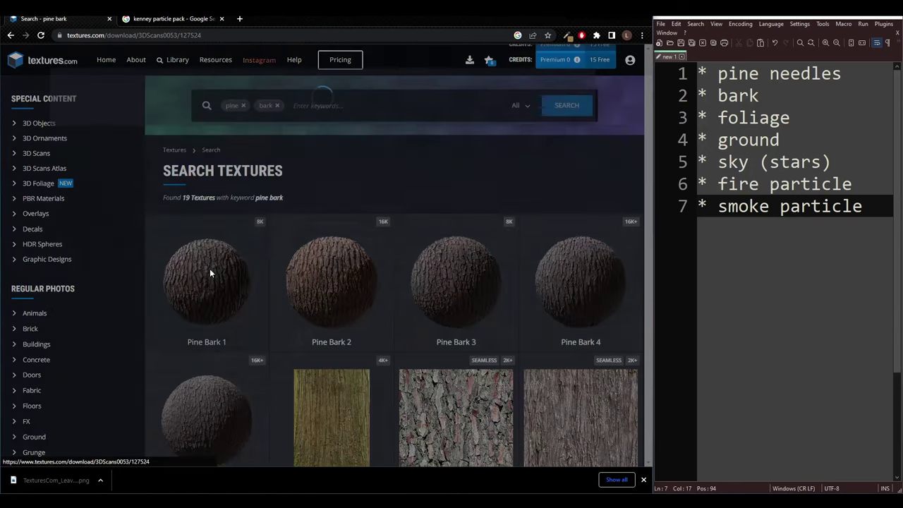
scroll(256, 265, down, 5)
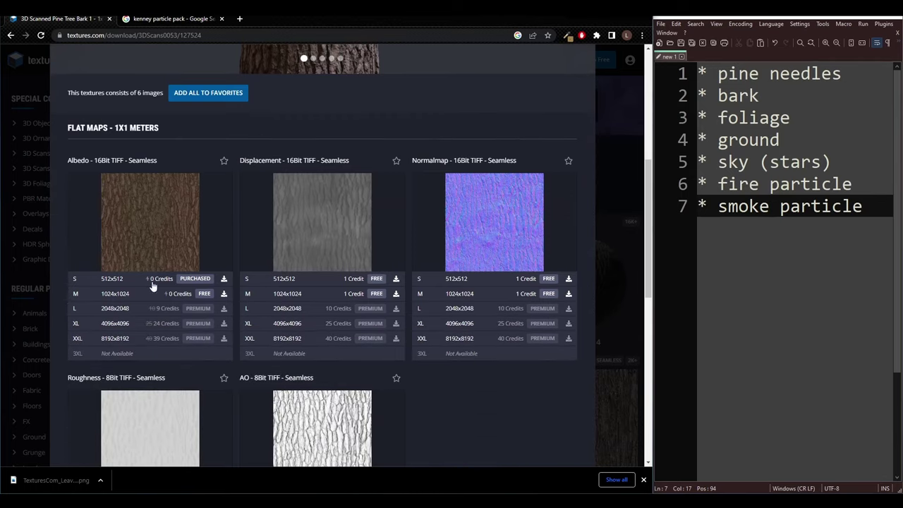
click(109, 281)
click(43, 222)
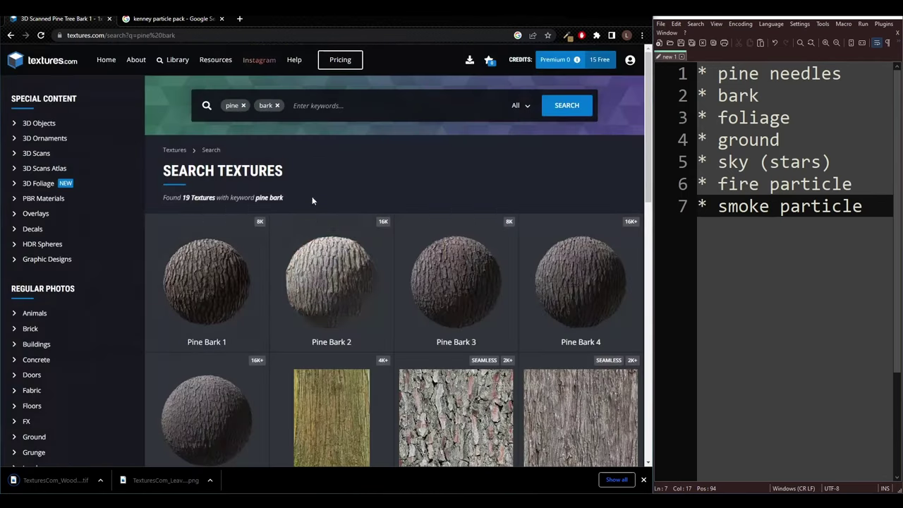
Step: Replace the search keywords with foliage and browse the plant textures
click(331, 106)
key(BackSpace)
key(BackSpace)
text(foliage)
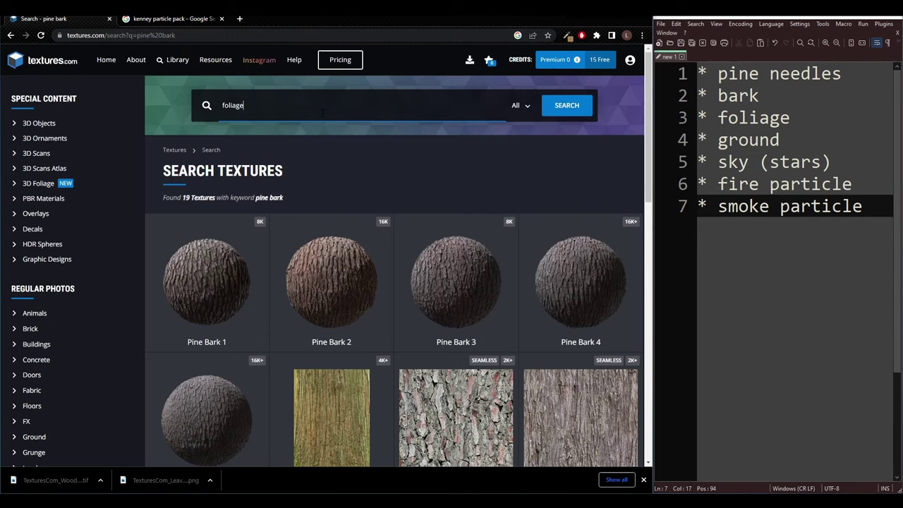
key(Return)
scroll(362, 236, down, 5)
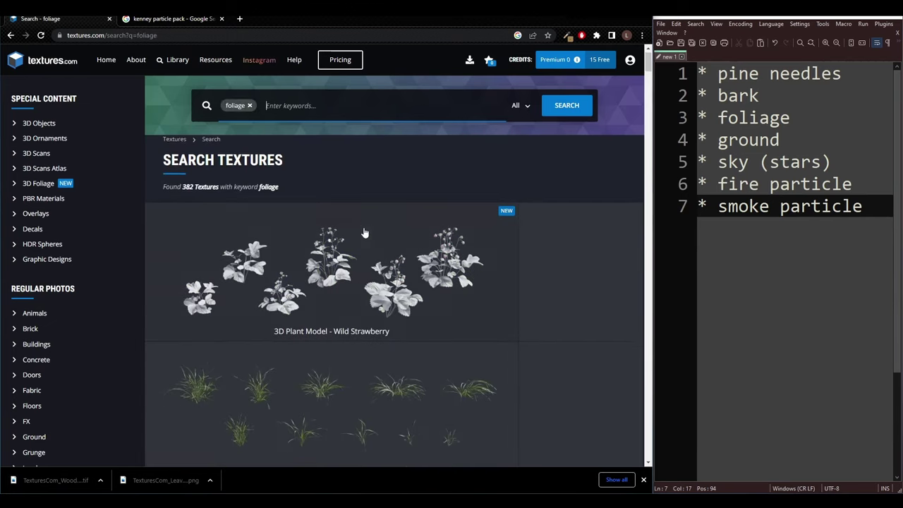
scroll(424, 331, up, 4)
scroll(405, 280, down, 2)
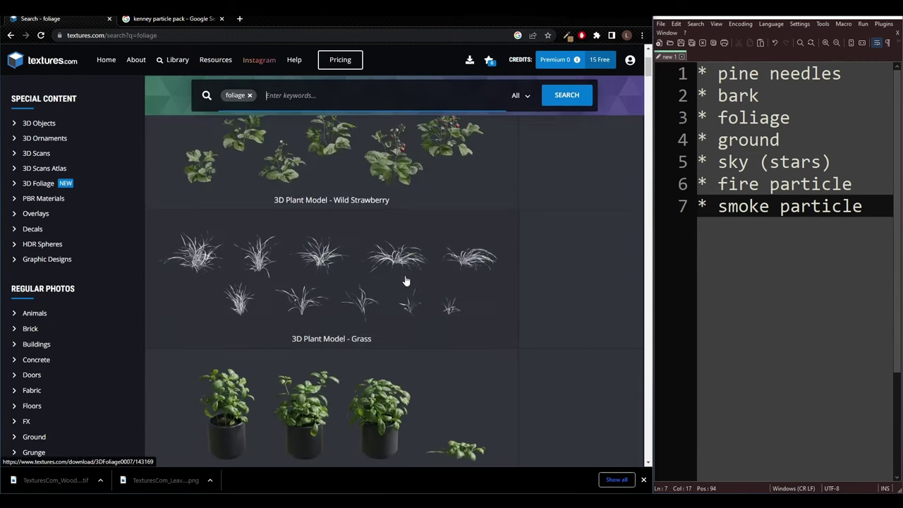
scroll(395, 173, up, 2)
Step: Narrow the foliage search with the keyword isolated and look through the cut-out plants for a dry, twiggy bush
text(isolated)
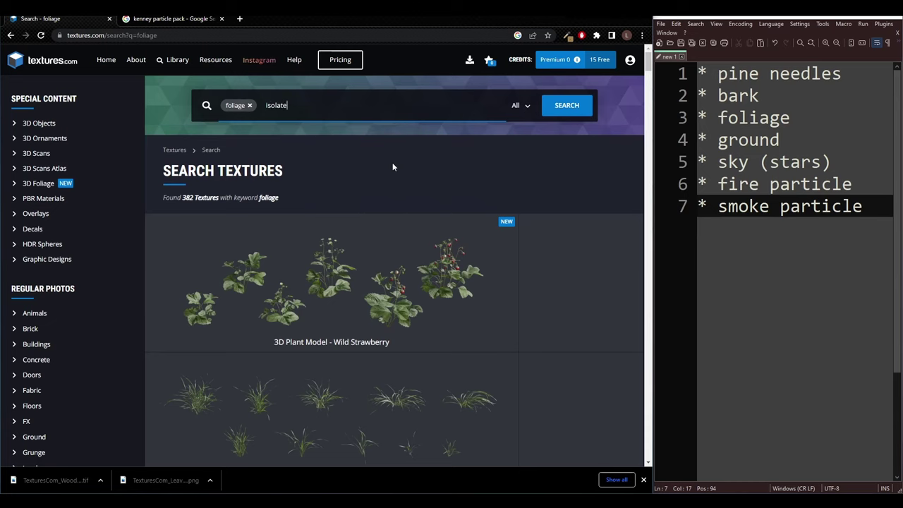
key(Return)
scroll(395, 198, down, 5)
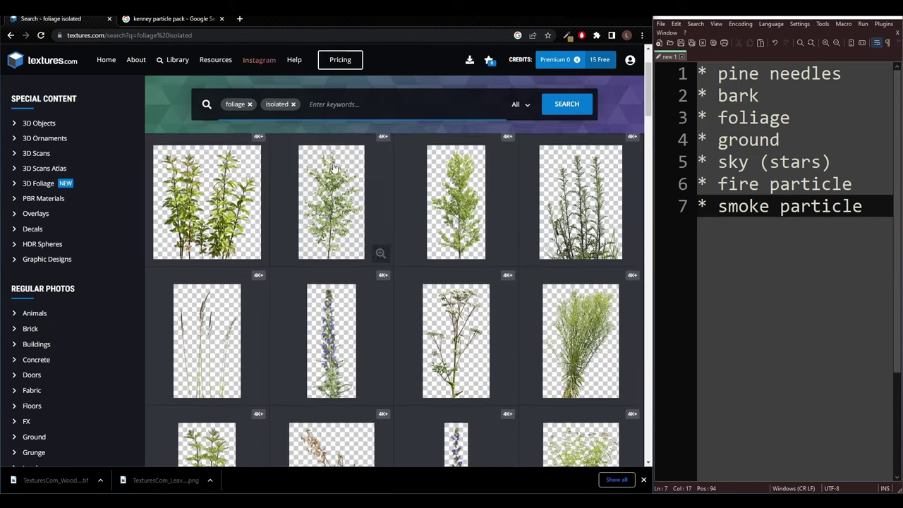
scroll(417, 227, down, 6)
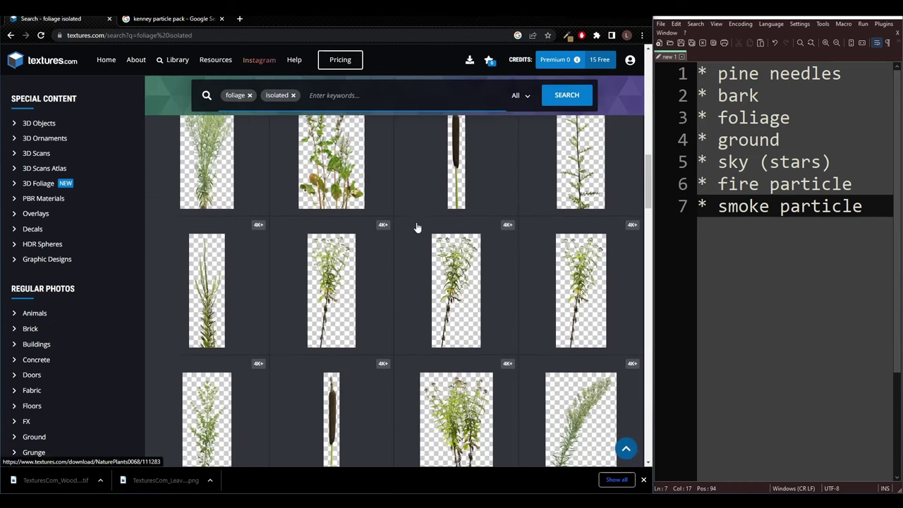
scroll(420, 228, down, 7)
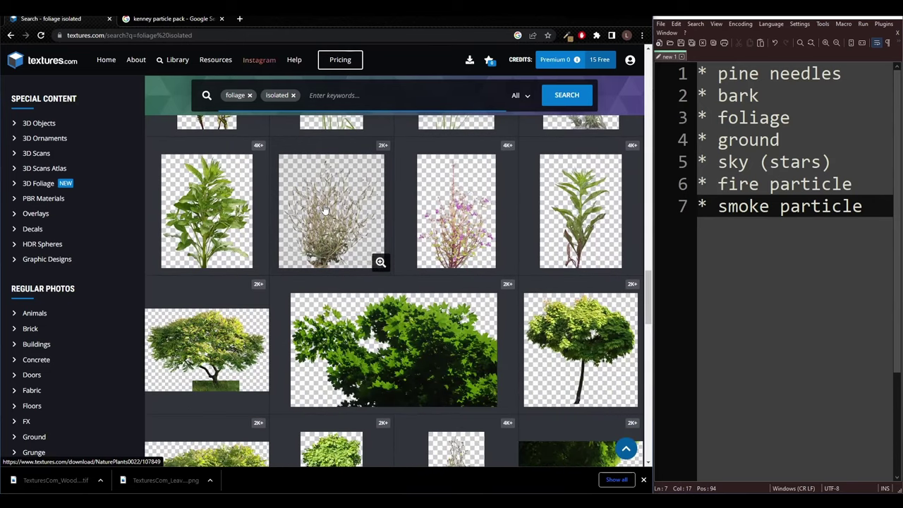
Step: Download the 944x1024 masked Image 1 of the dry bush NaturePlants0022 and close its details
click(325, 209)
drag(67, 107, 166, 113)
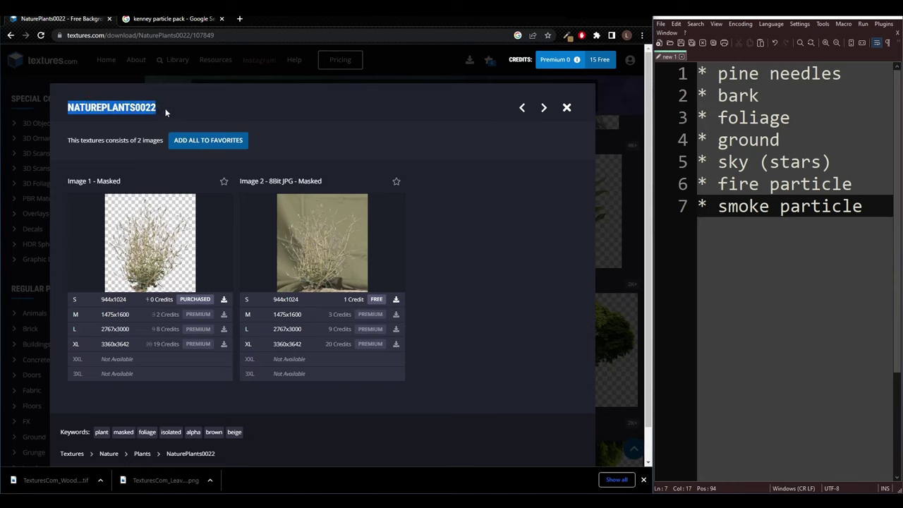
click(166, 113)
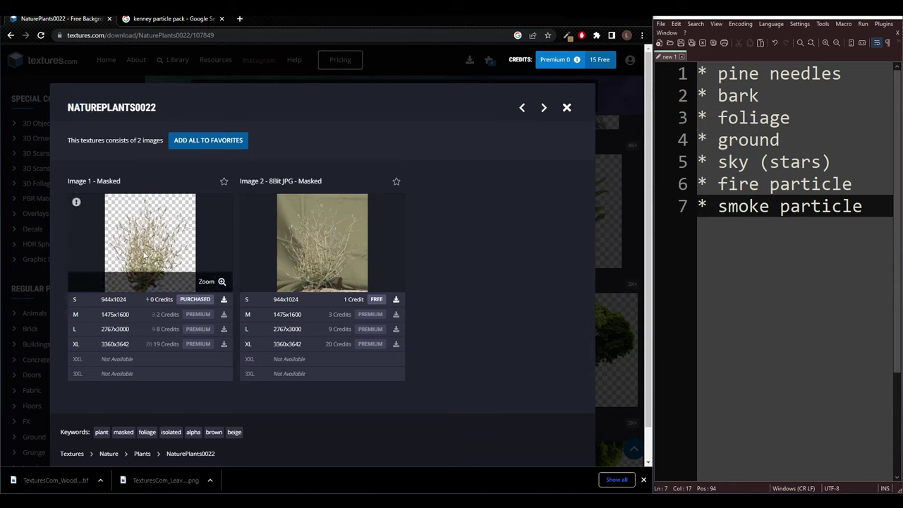
click(115, 302)
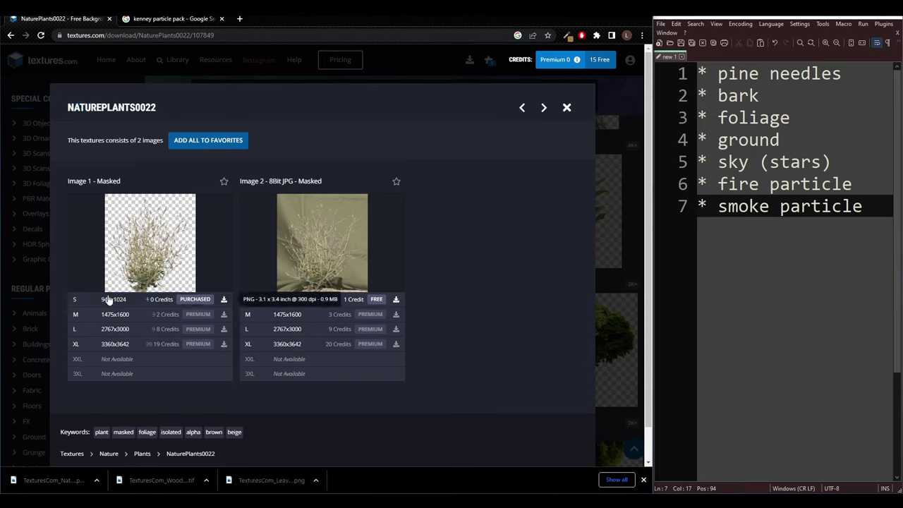
click(38, 240)
Step: Replace the search keywords with forest ground and browse the ground materials
click(325, 95)
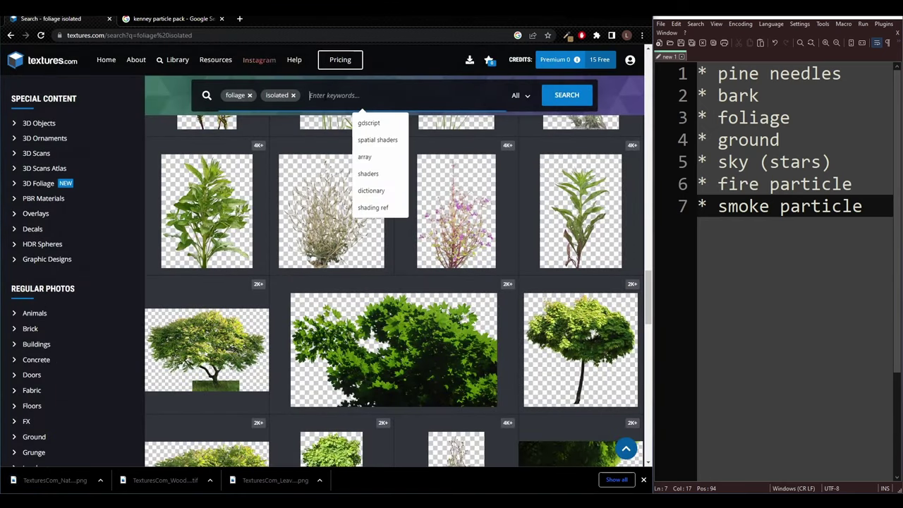
key(BackSpace)
key(BackSpace)
text(forest ground)
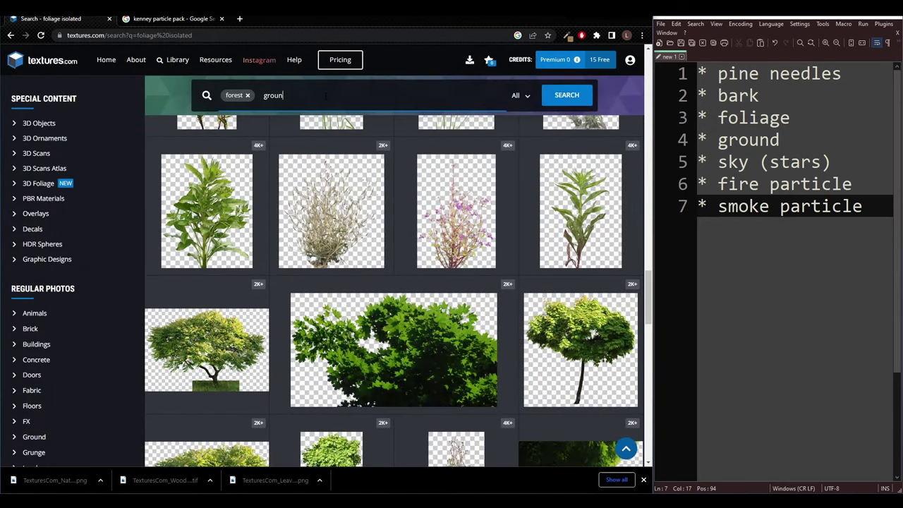
key(Return)
scroll(322, 290, down, 3)
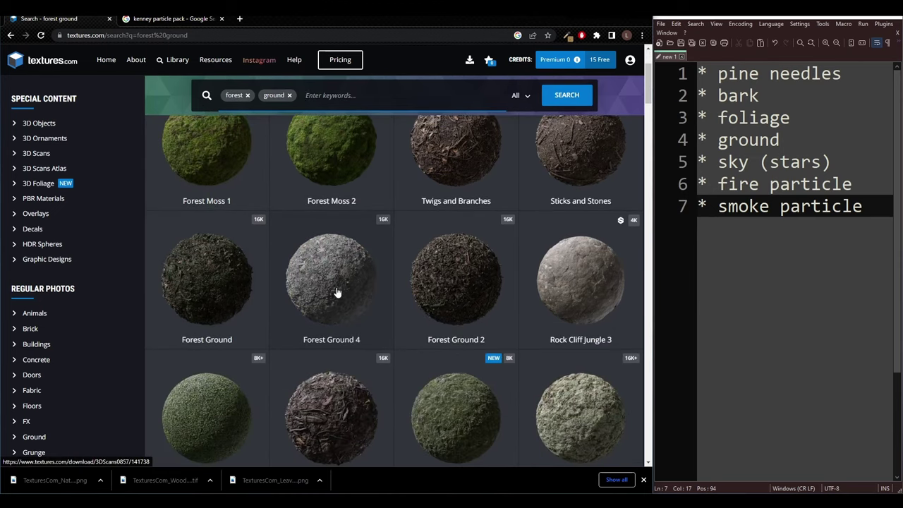
Step: Download the 512x512 albedo map of Forest Ground 4 and close its details
click(337, 293)
scroll(178, 317, down, 3)
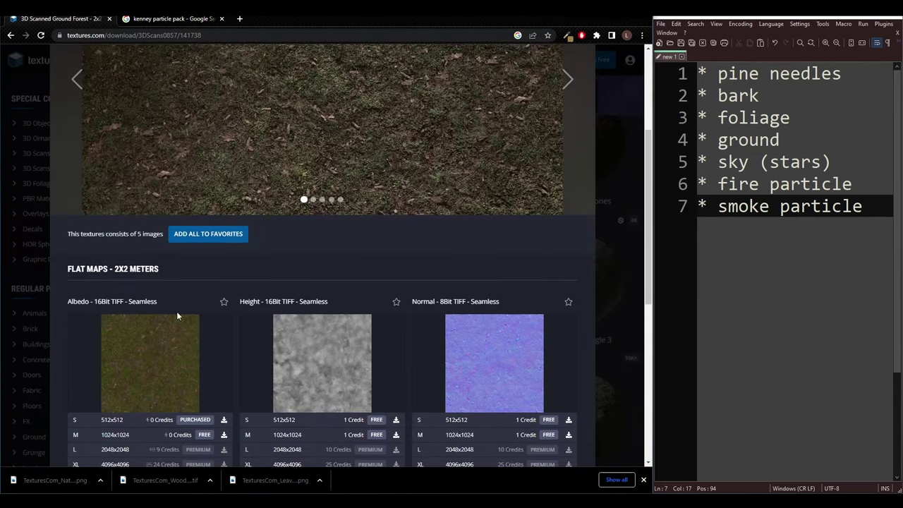
click(120, 422)
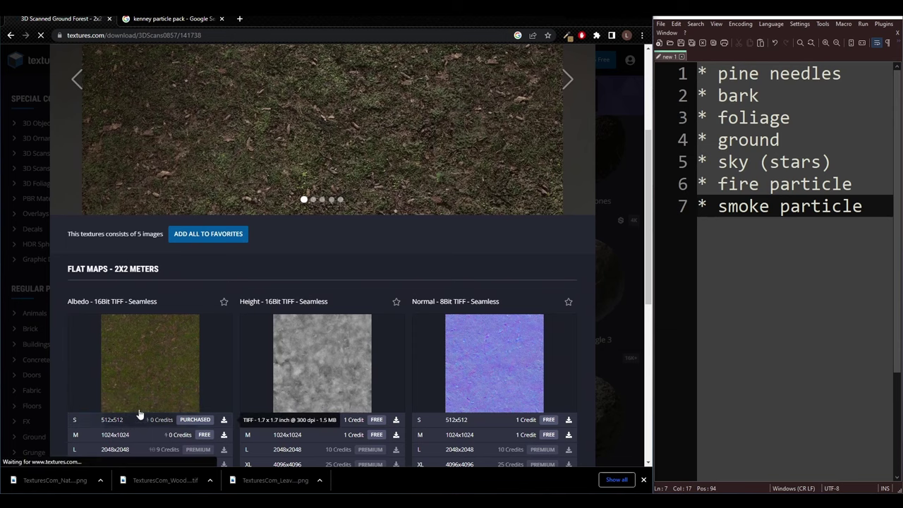
click(30, 236)
Step: Replace the texture search keywords with sky and stars and run the search
click(375, 95)
key(BackSpace)
key(BackSpace)
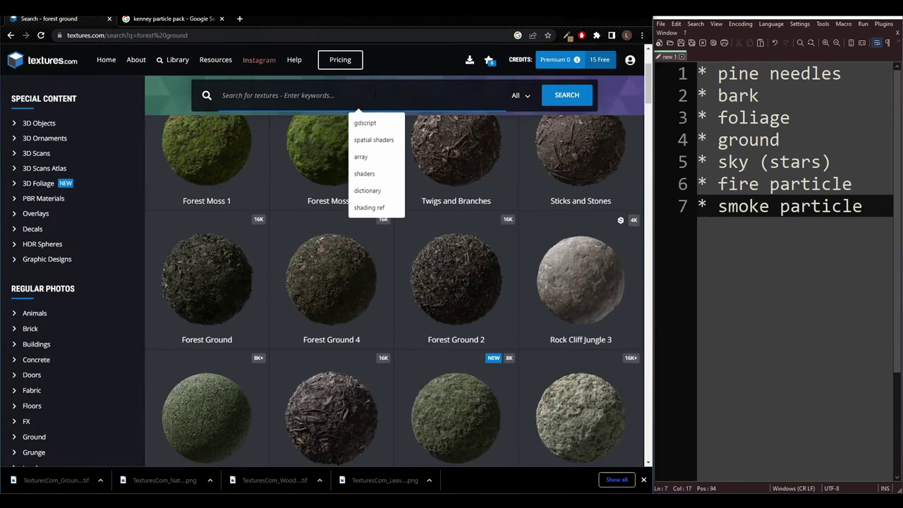
text(sky)
key(Return)
text(stars)
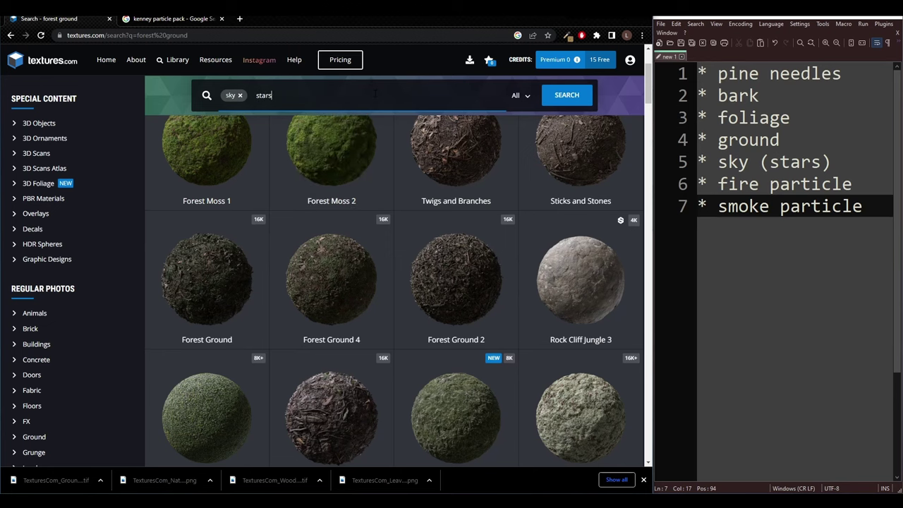
key(Return)
Step: Download the 1024x768 Image 3 of the starry sky Skies0258 and close its details
click(237, 281)
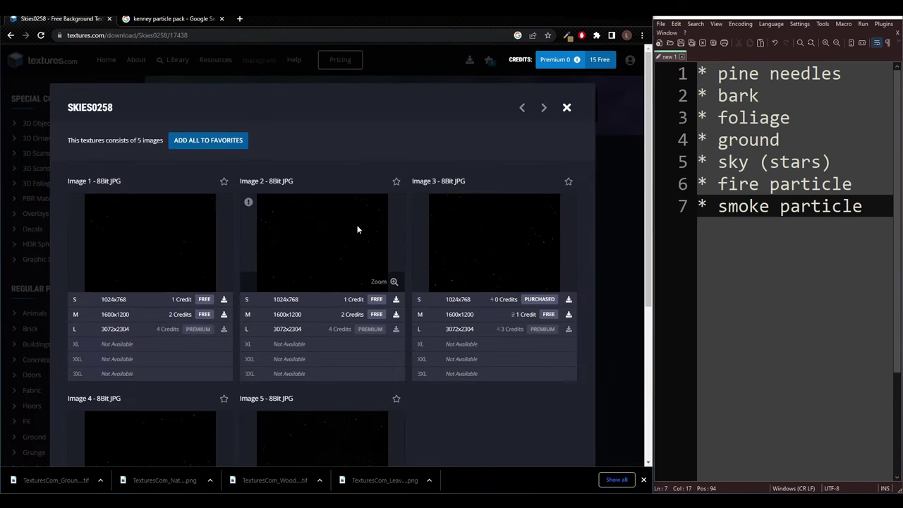
scroll(345, 218, down, 2)
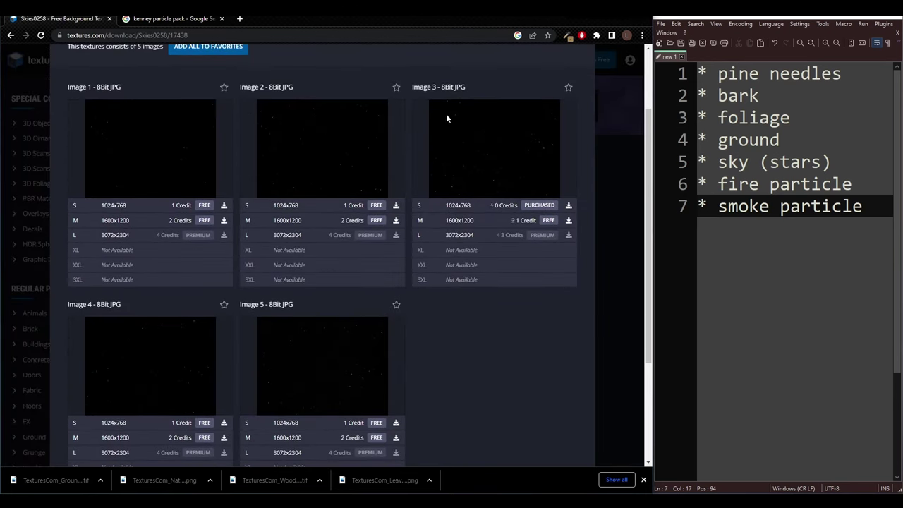
click(468, 205)
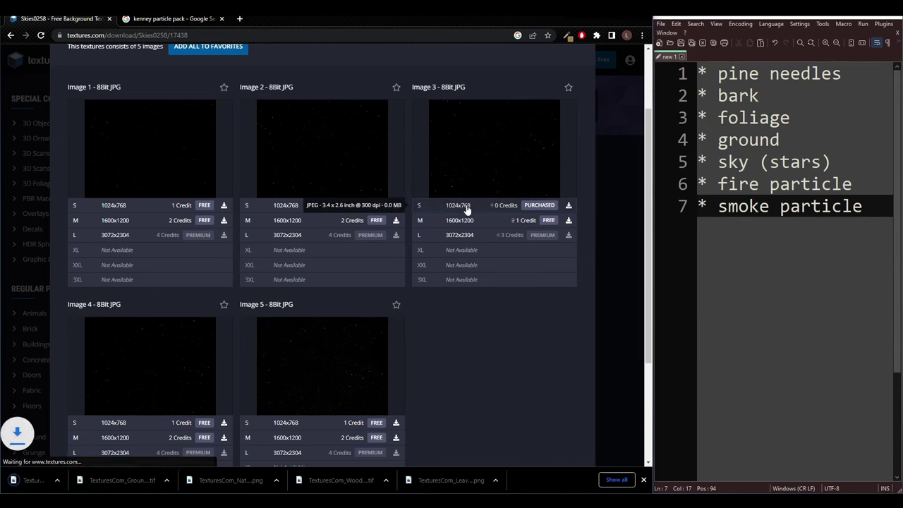
click(605, 207)
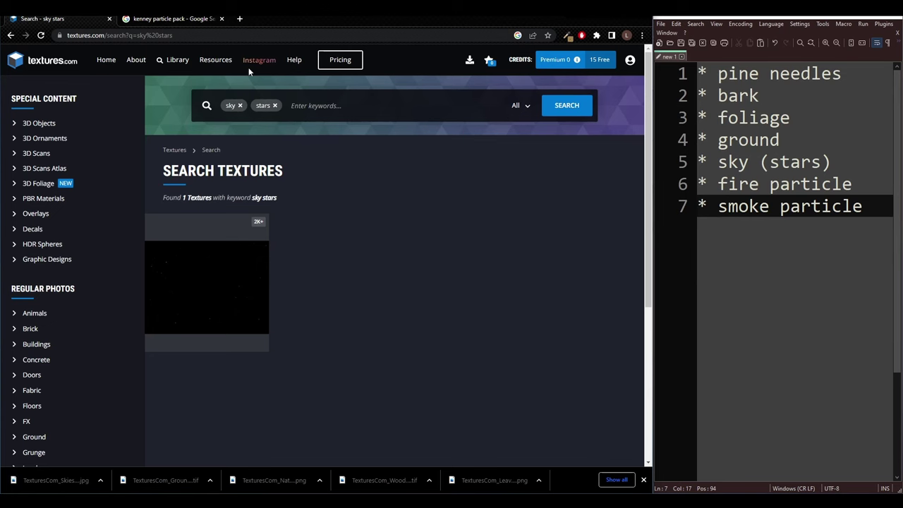
Step: Open Kenney's Particle Pack page from the kenney particle pack search results and download the pack
click(187, 20)
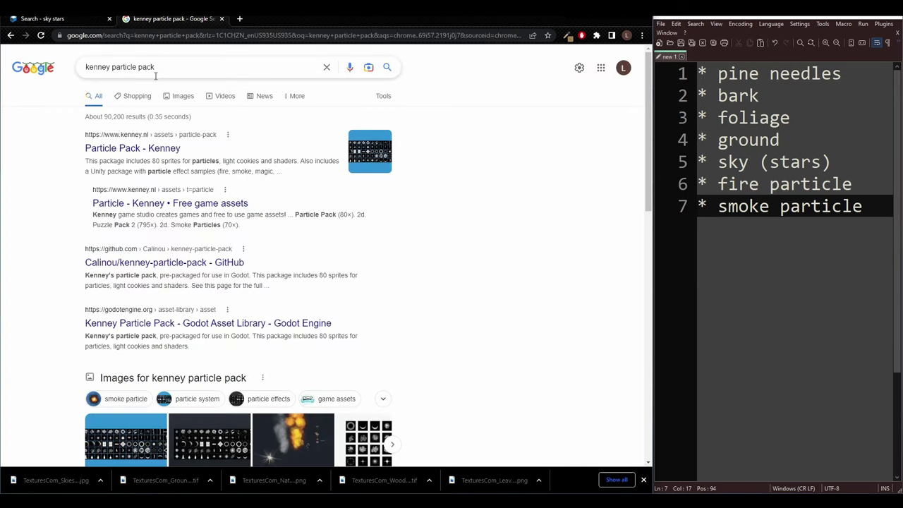
click(134, 150)
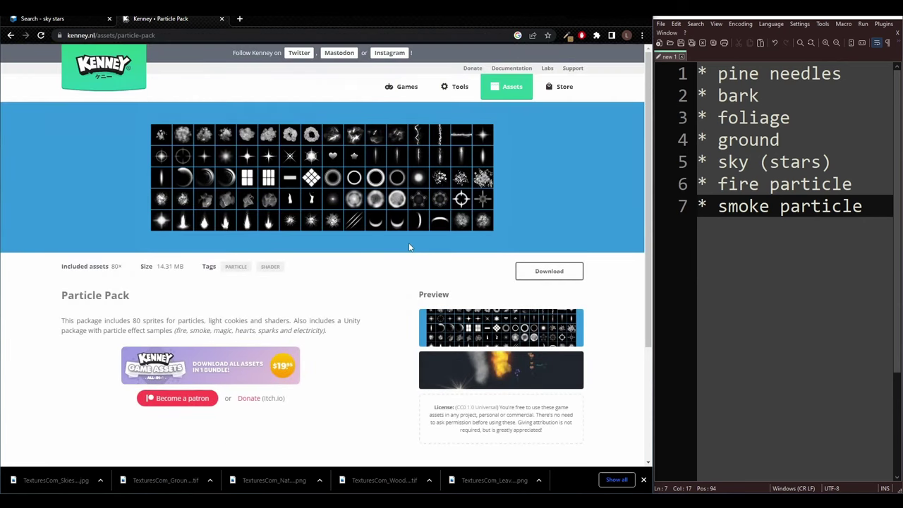
click(557, 275)
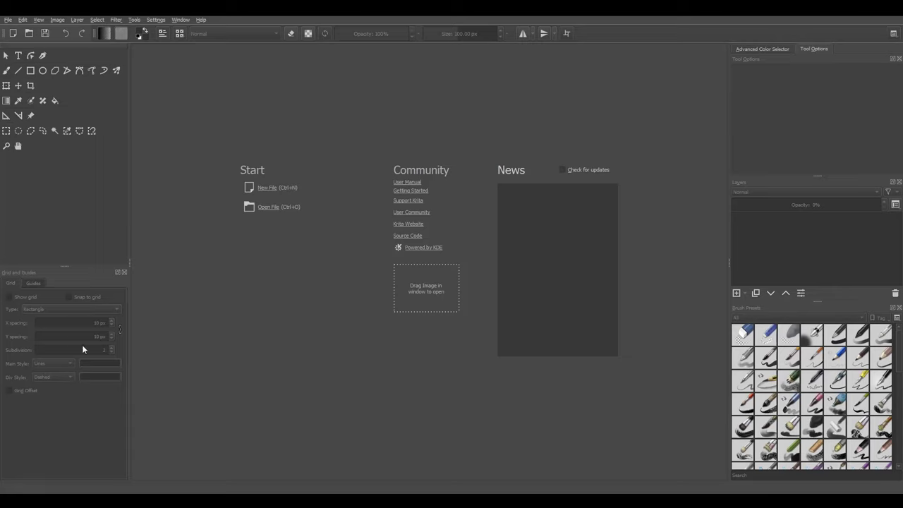
Step: Switch to Krita and create a new 1024 x 1024 px RGB/Alpha document with 0% background opacity
click(271, 187)
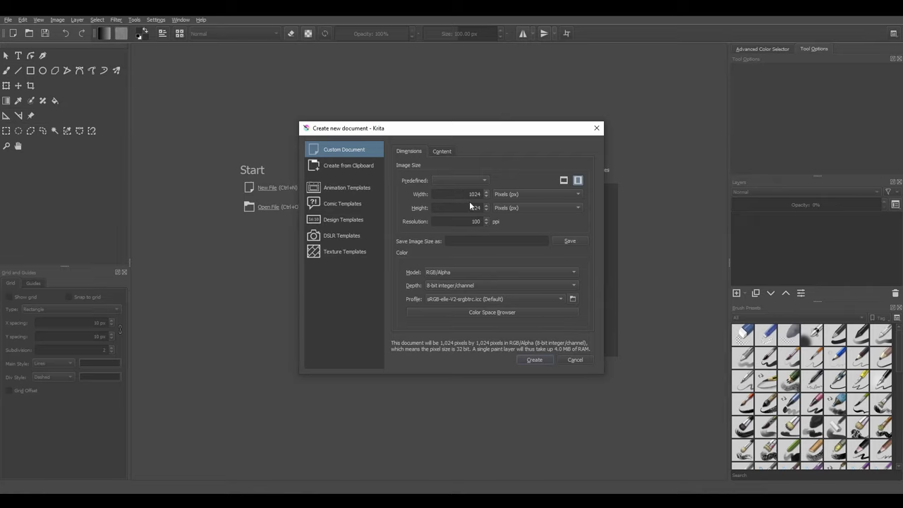
click(442, 151)
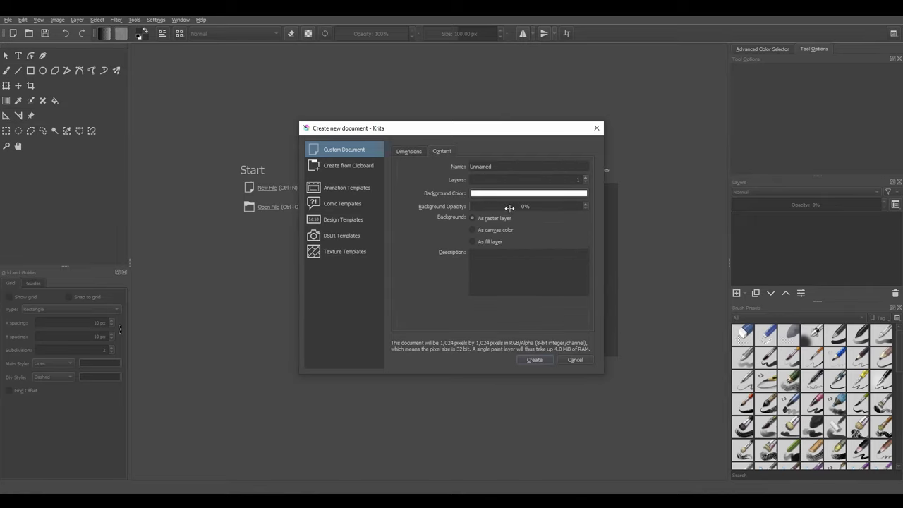
click(534, 359)
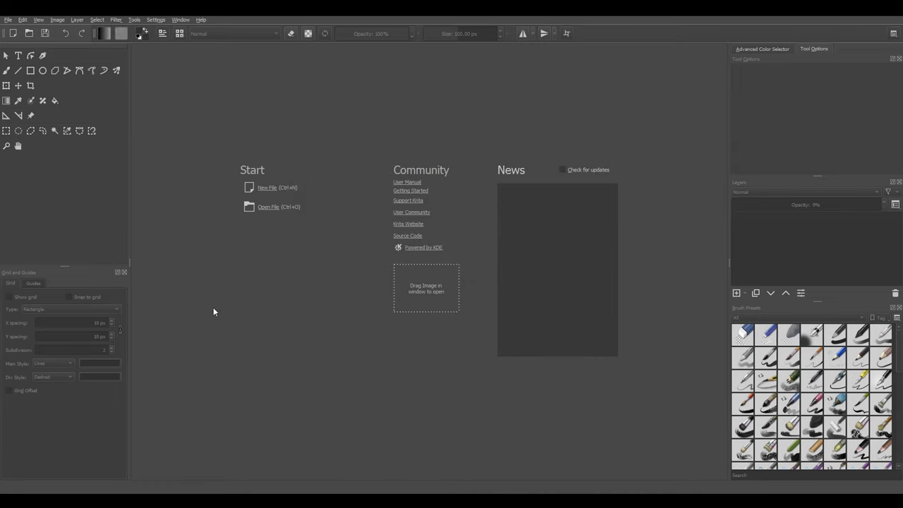
Step: Insert the masked pine branch image TexturesCom_Leaves0142_1_masked_S.png from the Assets folder as a new layer
drag(364, 242, 606, 136)
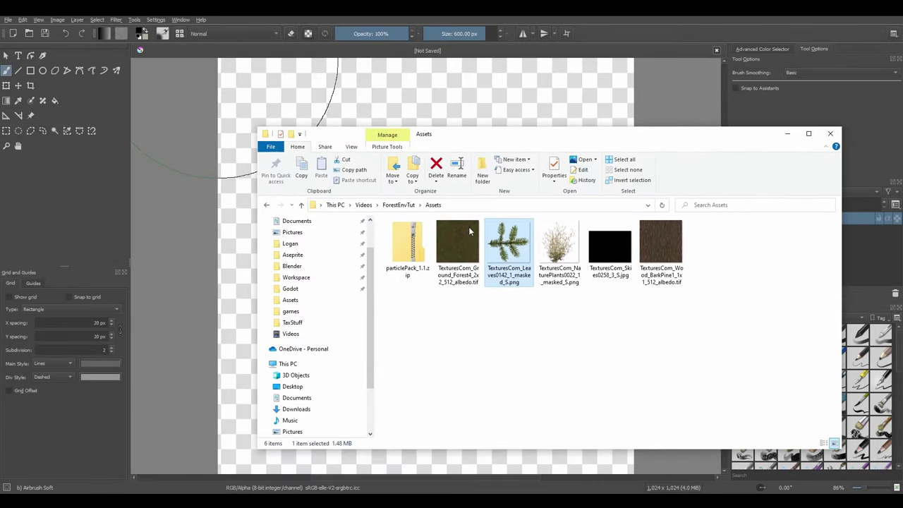
drag(508, 243, 411, 110)
click(431, 113)
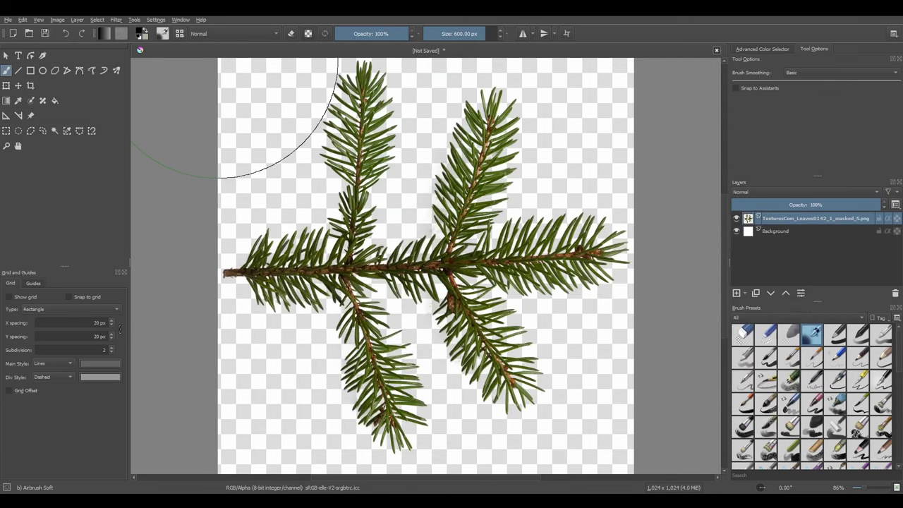
Step: Rotate the pine branch 90° clockwise, shrink it to about half size and place it in the canvas's lower-left corner
click(6, 85)
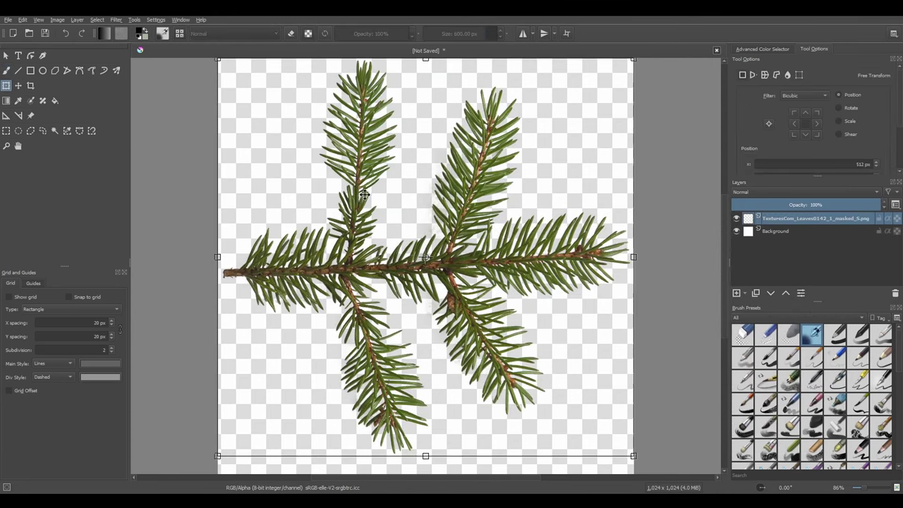
key(minus)
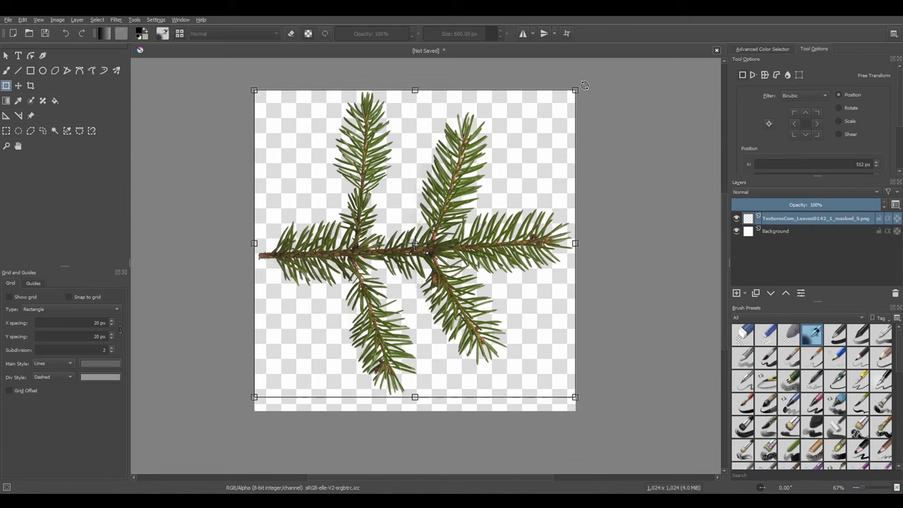
drag(585, 86, 566, 408)
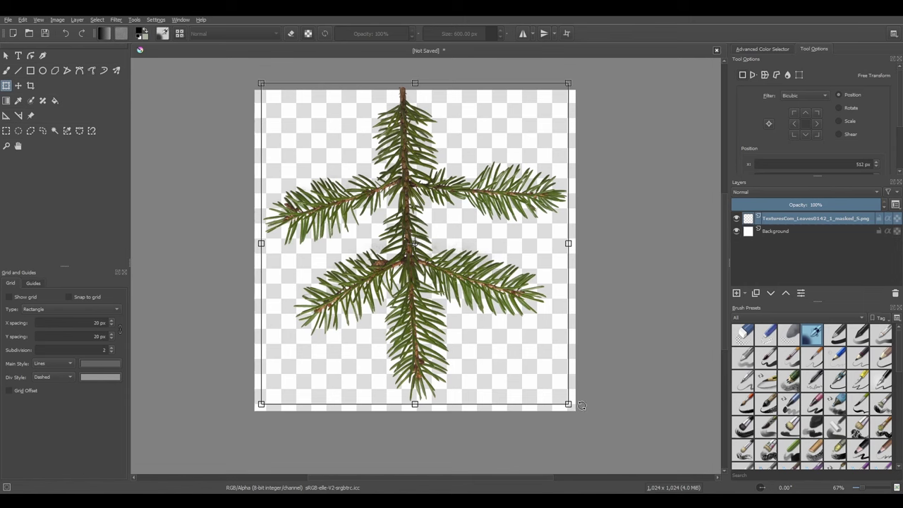
drag(449, 246, 438, 264)
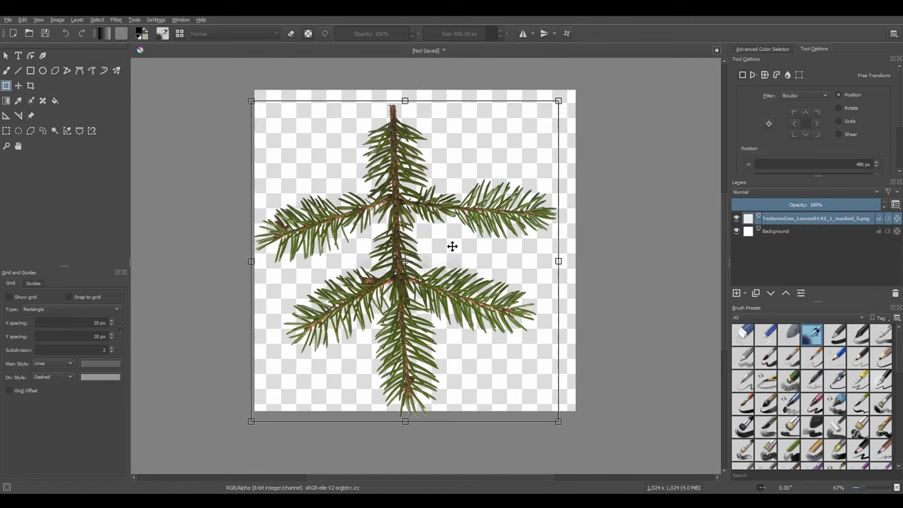
drag(558, 101, 429, 246)
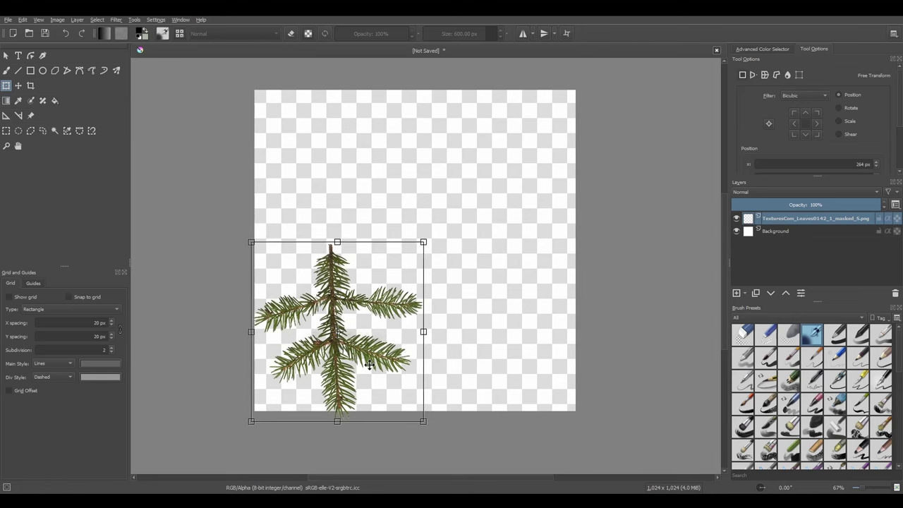
drag(369, 367, 374, 355)
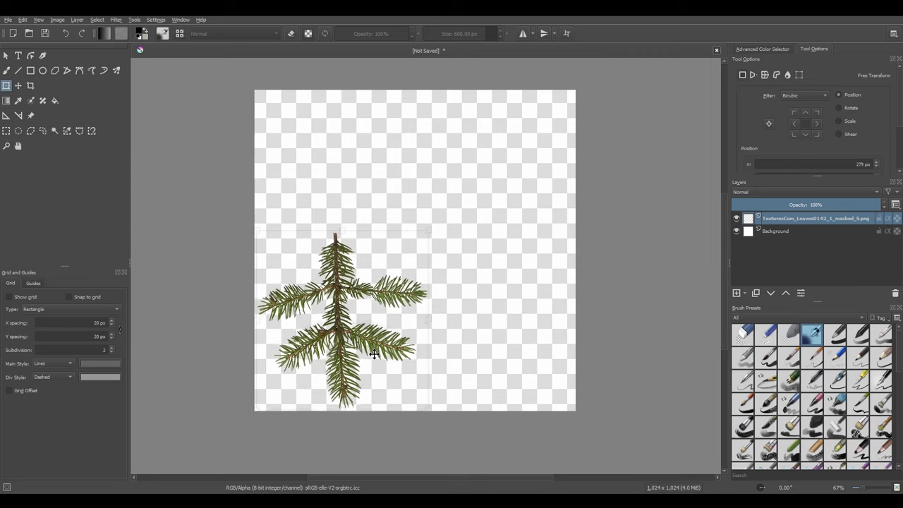
key(Return)
Step: Duplicate the branch twice, placing one copy in the lower-right corner and the other centred above the pair
key(ctrl+j)
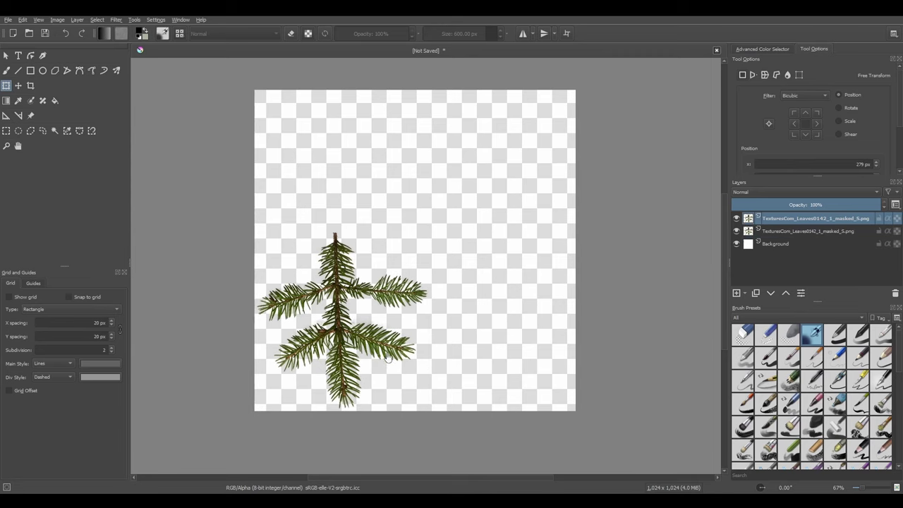
click(380, 354)
drag(381, 354, 530, 356)
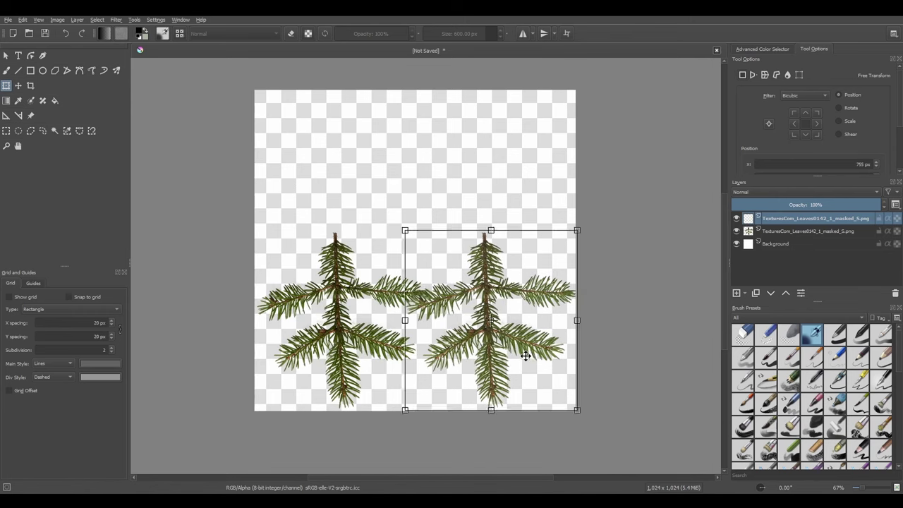
key(Return)
key(ctrl+j)
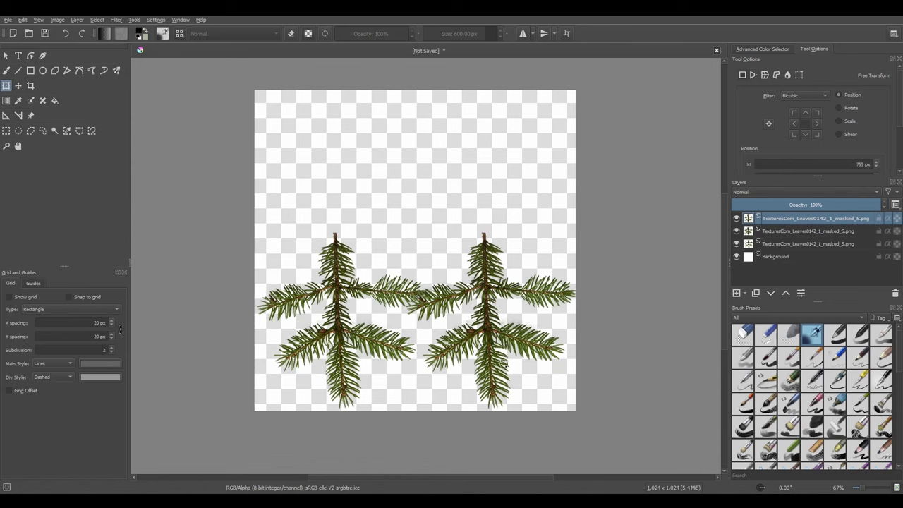
drag(504, 364, 434, 266)
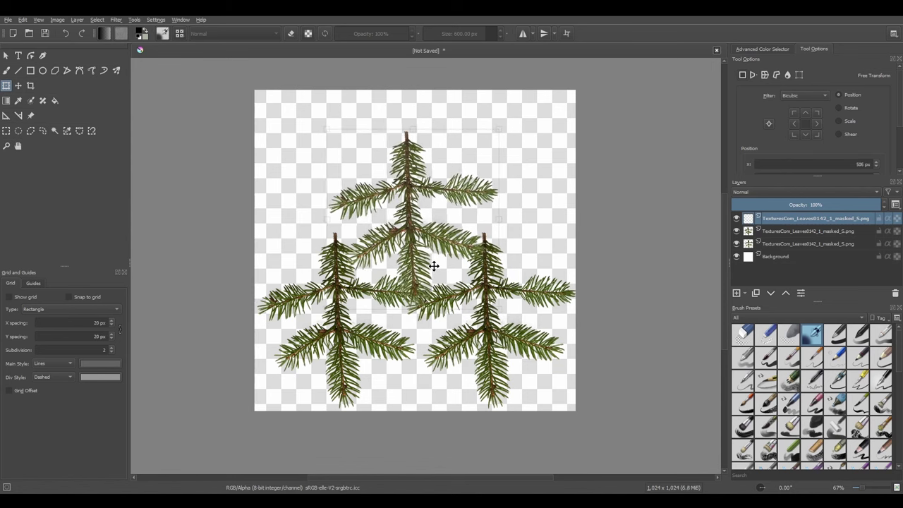
Step: Merge the three pine branch layers into one layer, leaving out the background
click(814, 245)
shift+click(815, 220)
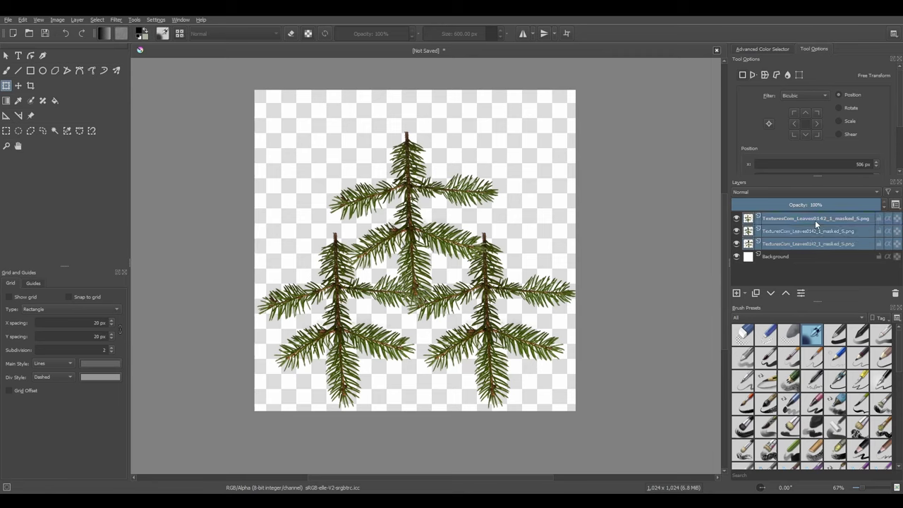
right_click(813, 218)
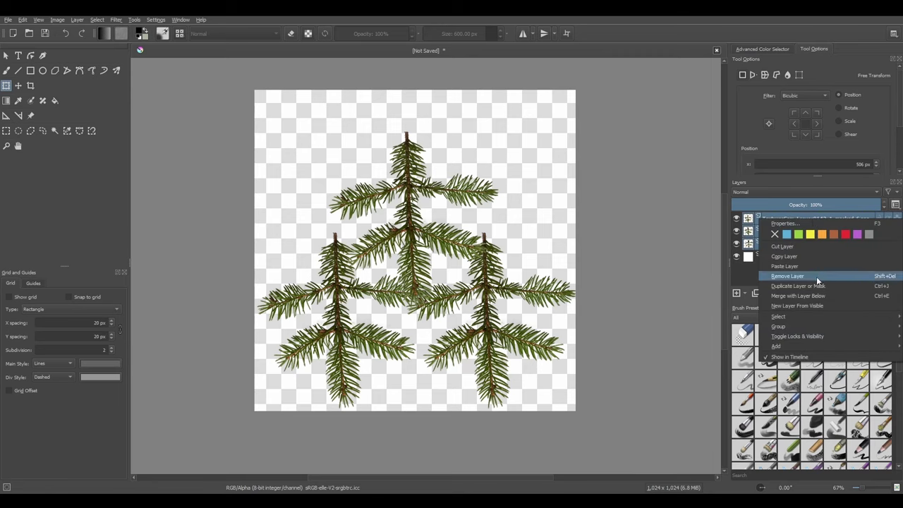
click(811, 297)
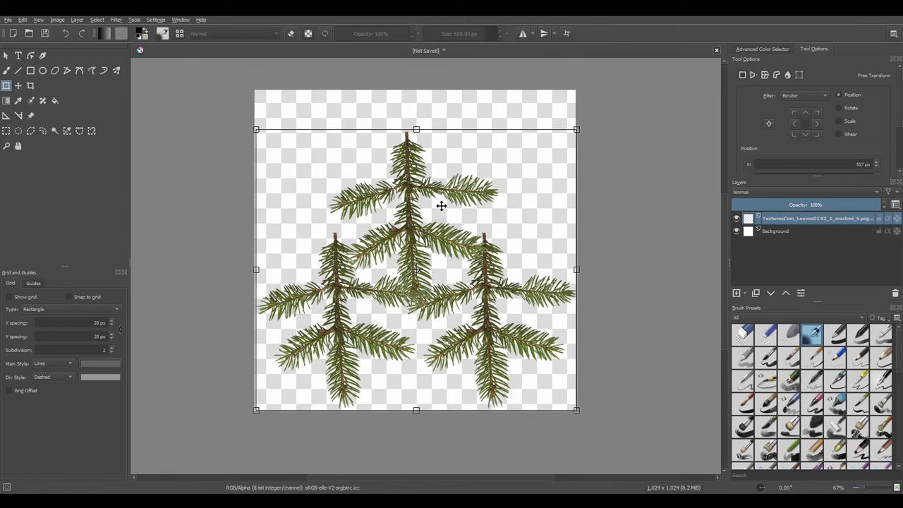
Step: Duplicate the merged branch layer and move the copy straight up by about half the canvas height to fill the upper part
key(ctrl+j)
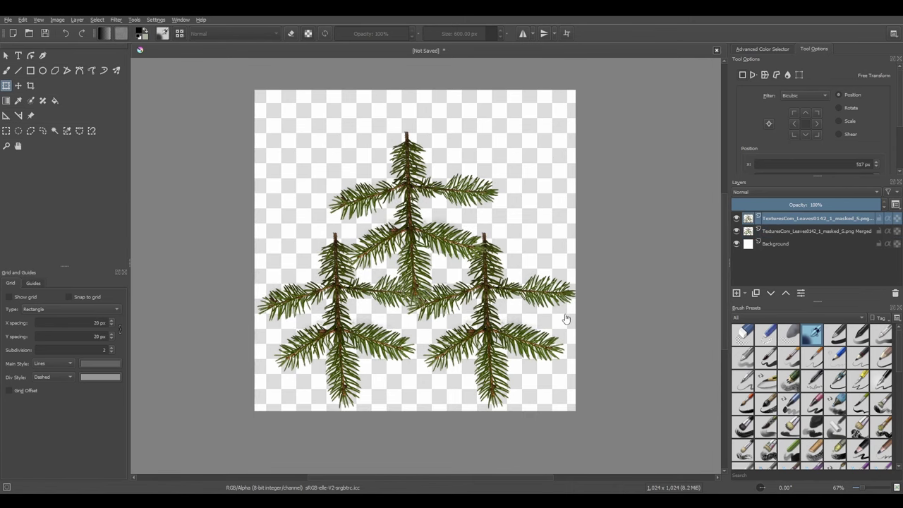
drag(496, 349, 493, 191)
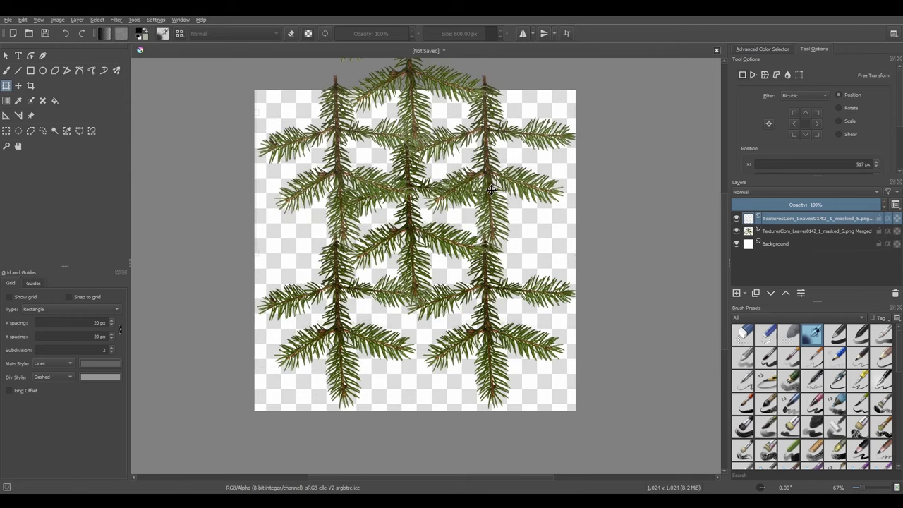
key(Return)
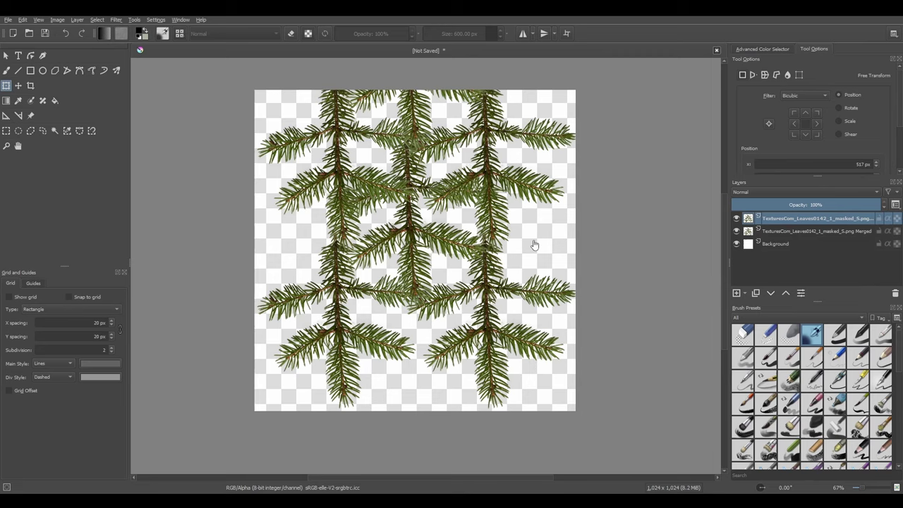
Step: Scale the whole image down to 128 x 128 px and inspect the pixelated result
key(ctrl+alt+i)
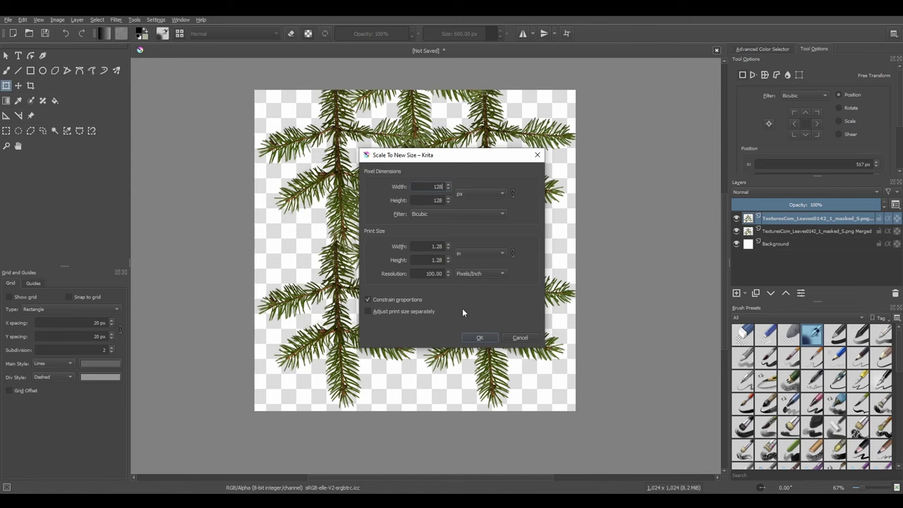
text(128)
key(Return)
scroll(609, 394, up, 8)
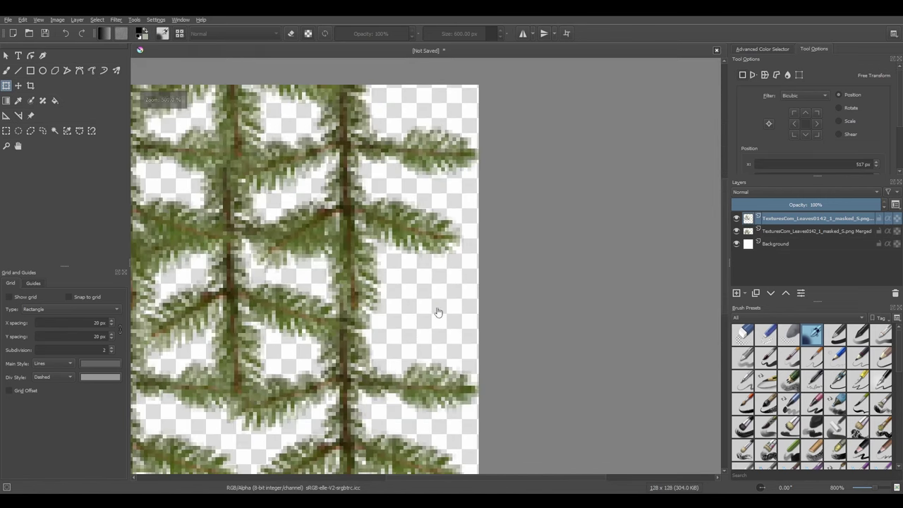
scroll(557, 255, down, 1)
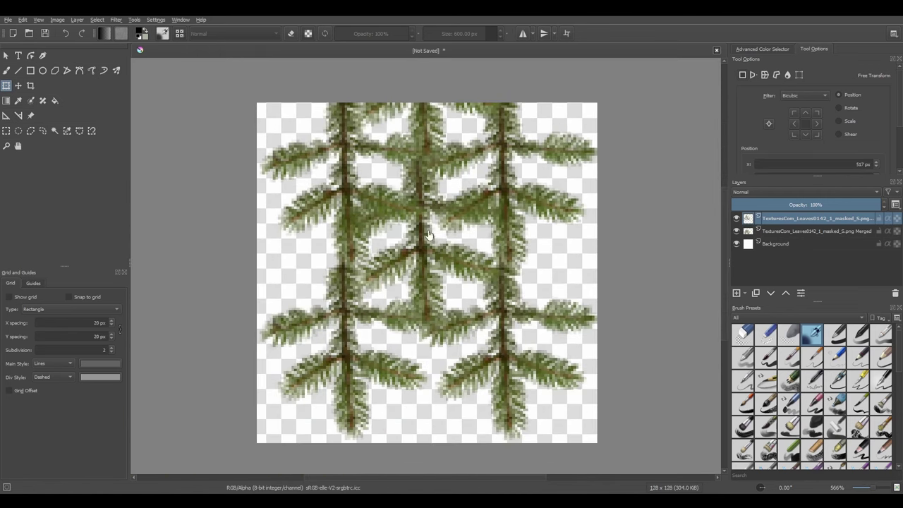
Step: Merge the two pine branch layers into a single layer above the background
click(784, 231)
shift+click(796, 218)
right_click(786, 219)
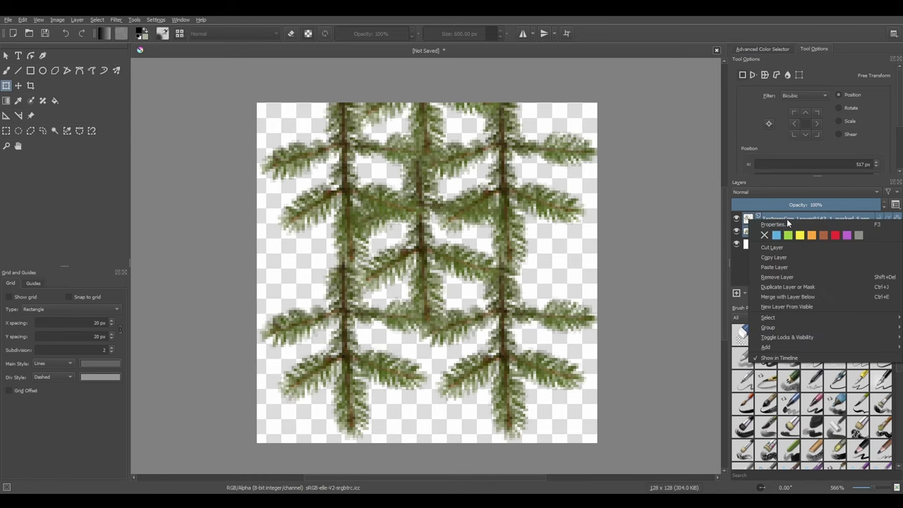
click(803, 297)
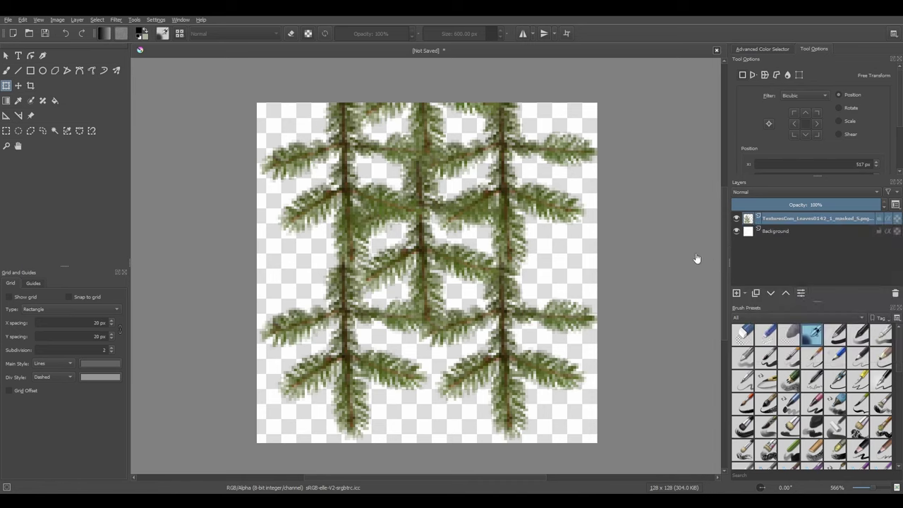
Step: Strengthen the pine branch layer's transparency with a color adjustment curve on the Alpha channel, raising input 72 to output 151
click(116, 19)
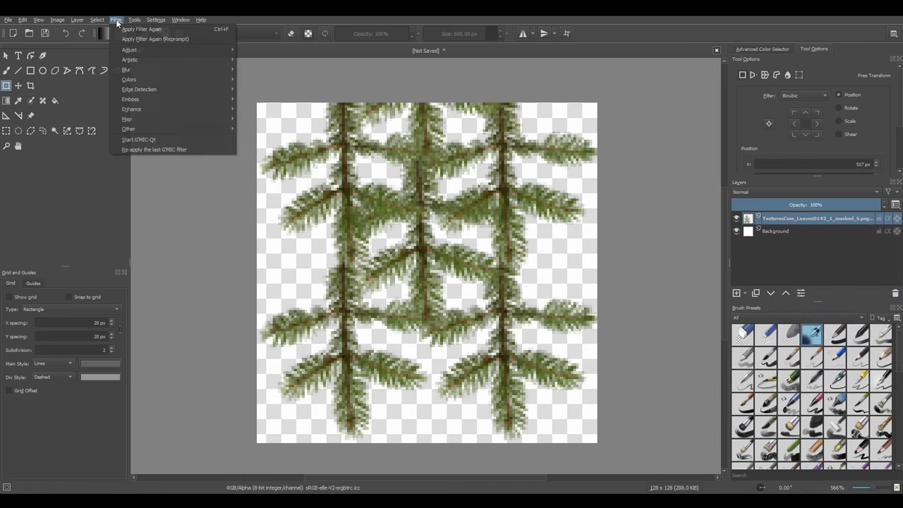
mouse_move(150, 49)
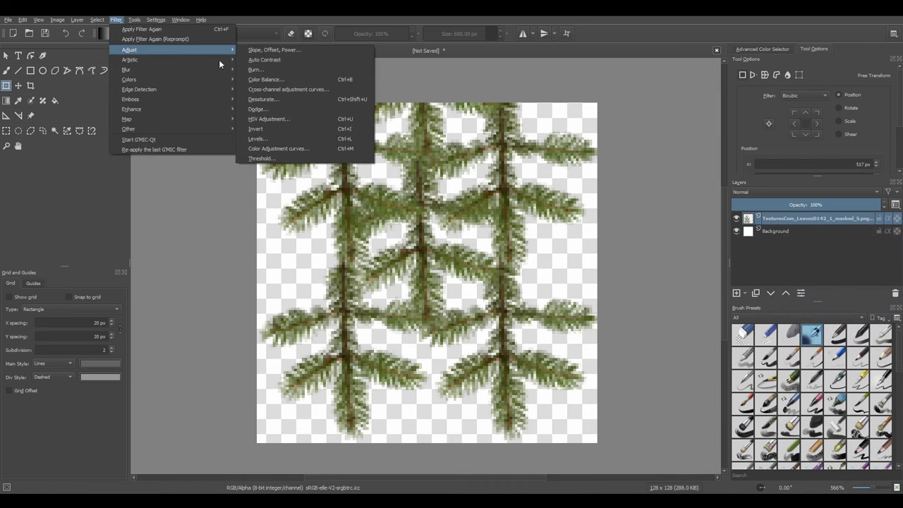
click(296, 148)
drag(332, 202, 820, 148)
click(696, 182)
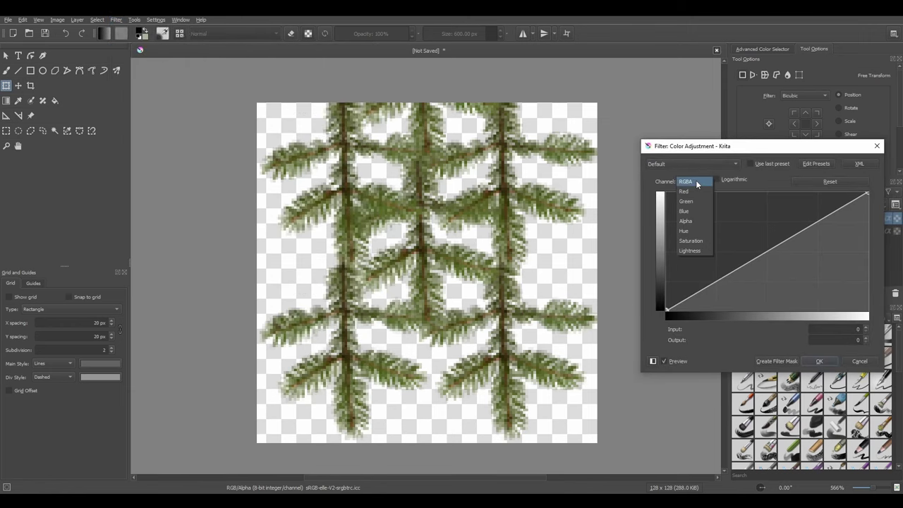
click(696, 221)
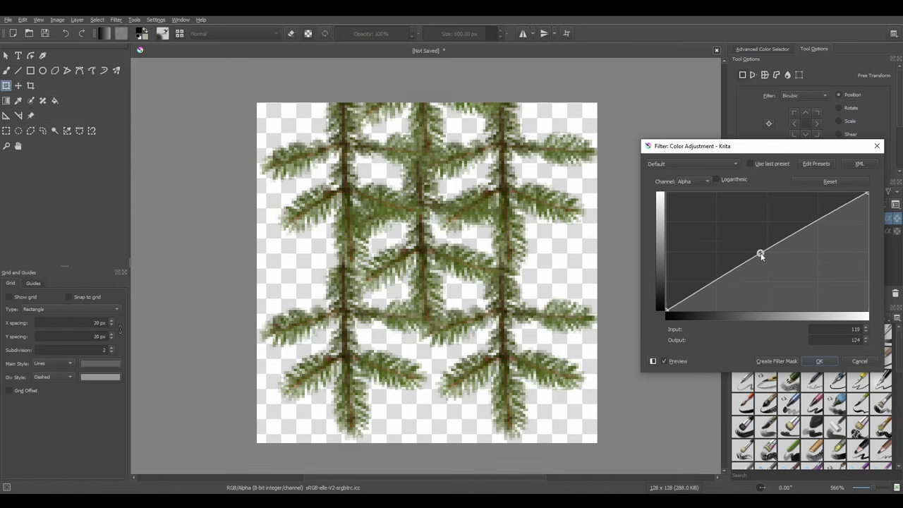
drag(761, 253, 723, 240)
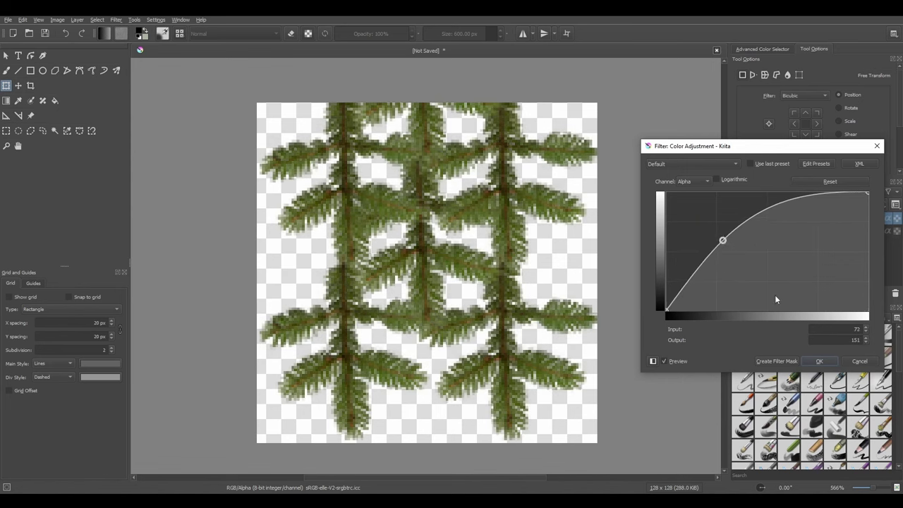
click(819, 361)
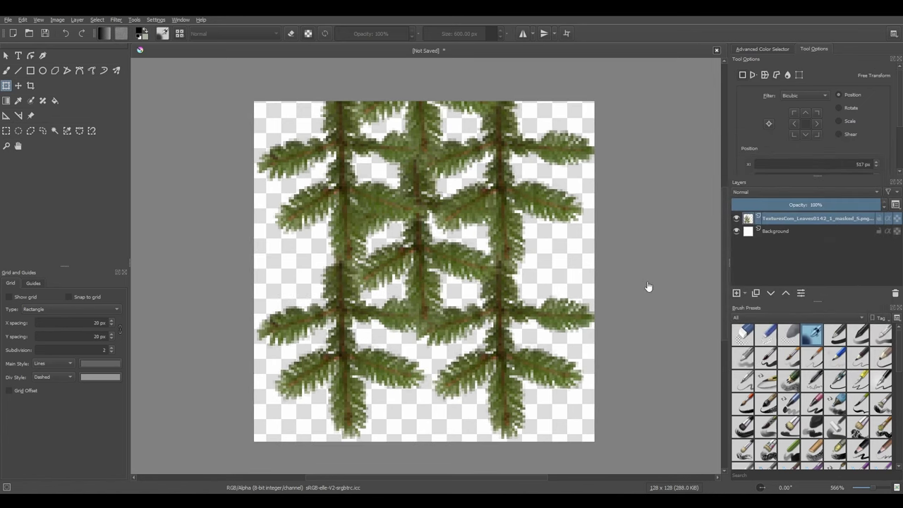
Step: Save the pine branch image as a PNG file named pine_needles, accepting the PNG export options
key(ctrl+s)
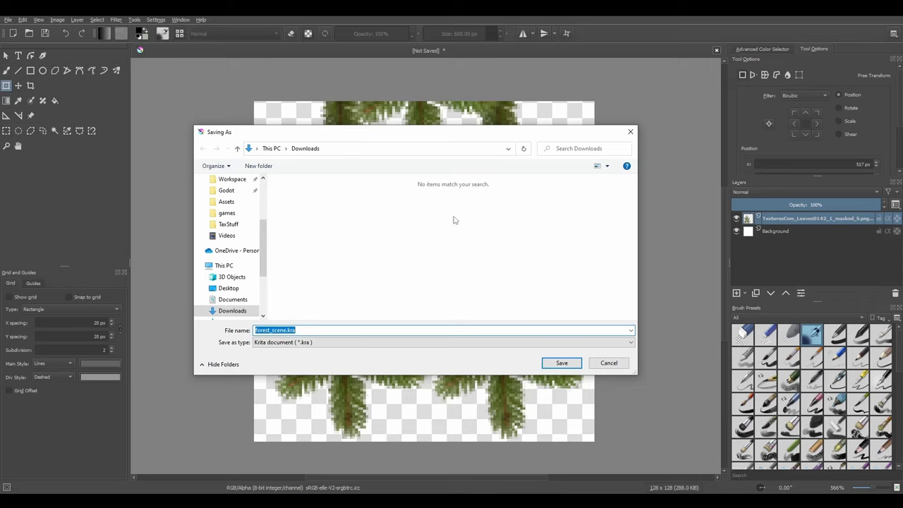
text(pine_needles.png)
click(564, 362)
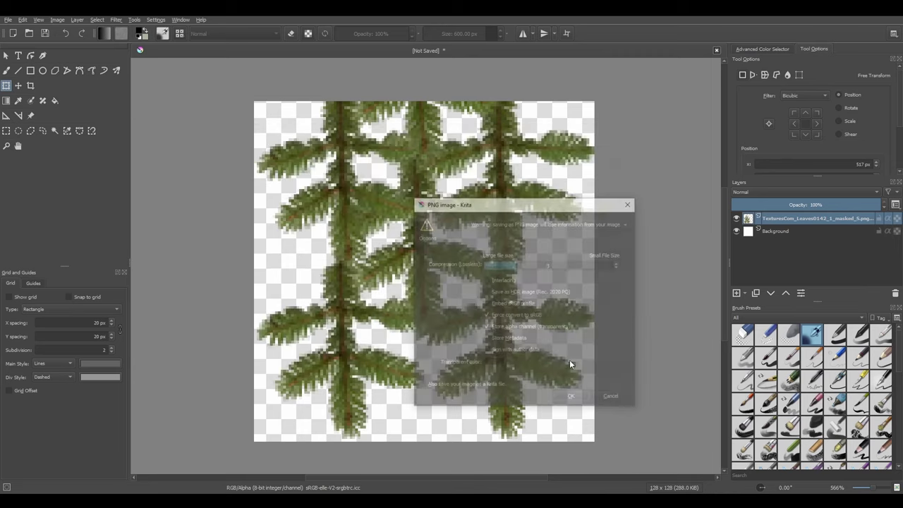
click(574, 401)
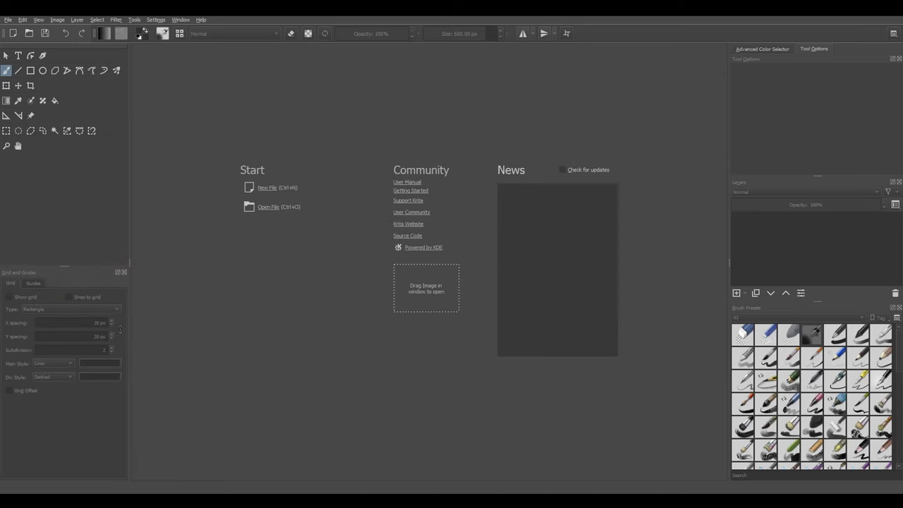
Step: Open the TexturesCom_NaturePlants0022_1_masked_S.png plant texture and widen its canvas to 1024 px to make it square
drag(428, 309, 410, 303)
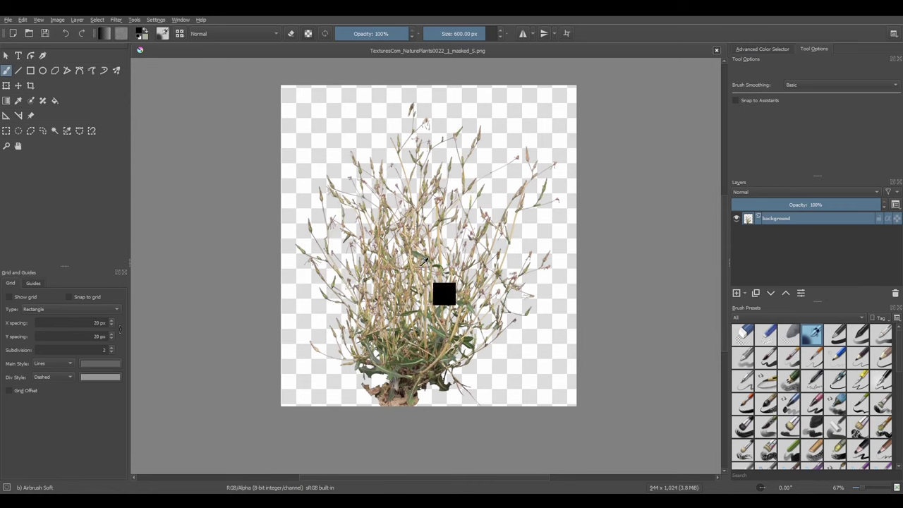
key(ctrl+alt+c)
double_click(446, 187)
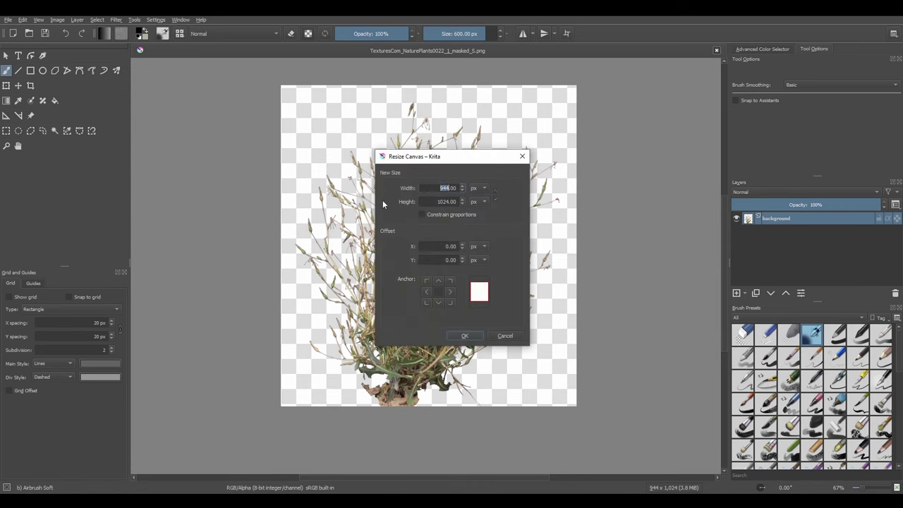
text(1024)
click(465, 336)
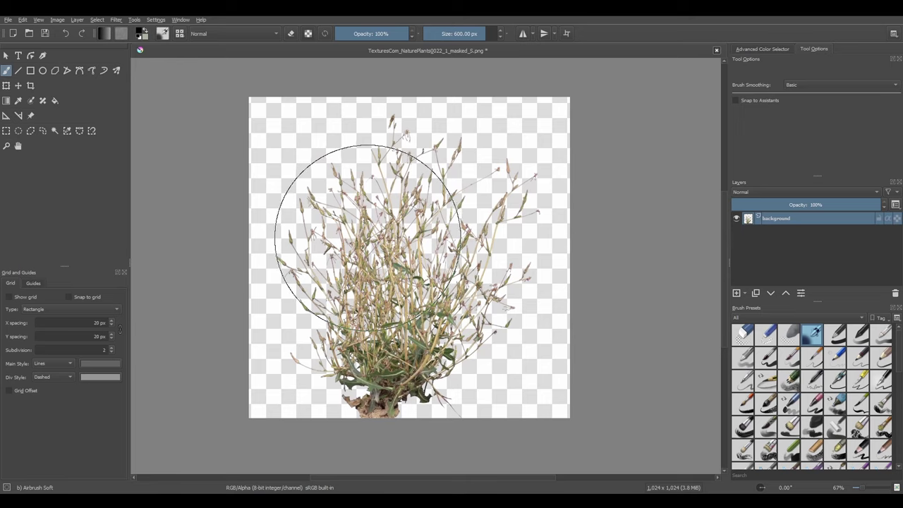
Step: Scale the plant image down to 32 x 32 px and inspect the pixelated result
key(ctrl+alt+i)
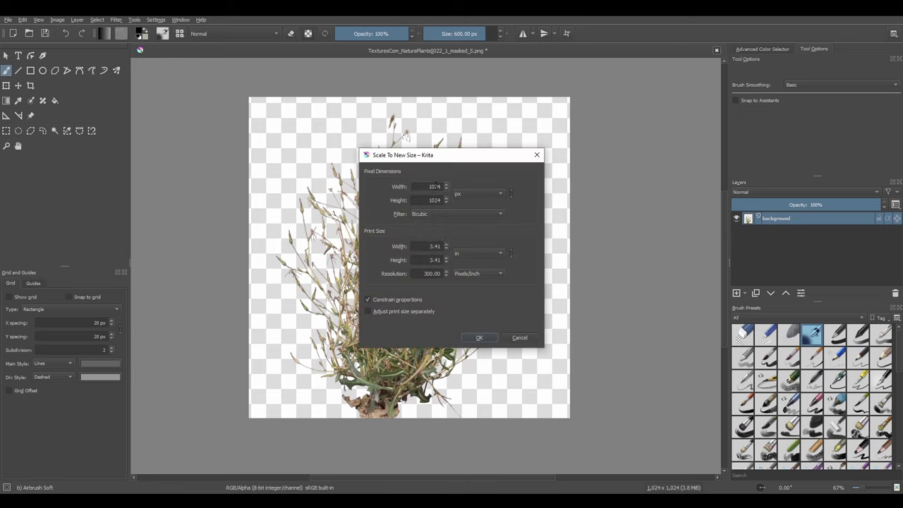
double_click(434, 186)
text(32)
click(480, 337)
scroll(567, 400, up, 5)
middle_drag(564, 341, 508, 243)
scroll(502, 303, up, 3)
middle_drag(502, 358, 454, 106)
scroll(462, 271, up, 2)
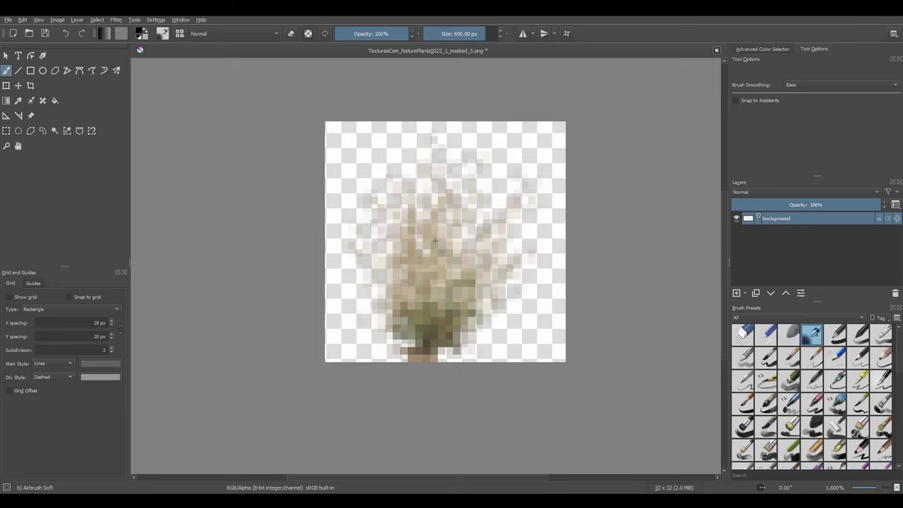
Step: Make the plant's faint pixels opaque with a color adjustment curve on the Alpha channel, raising input 16 to output 203
click(116, 20)
mouse_move(144, 48)
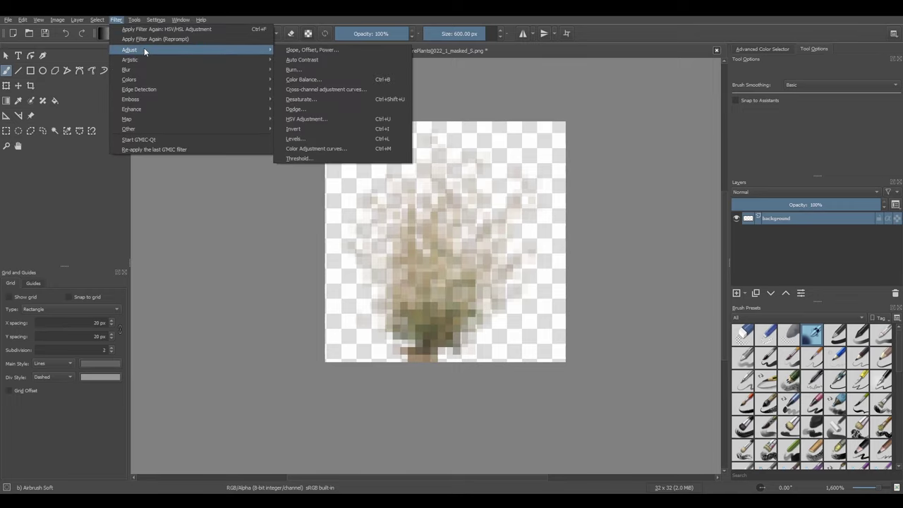
click(348, 147)
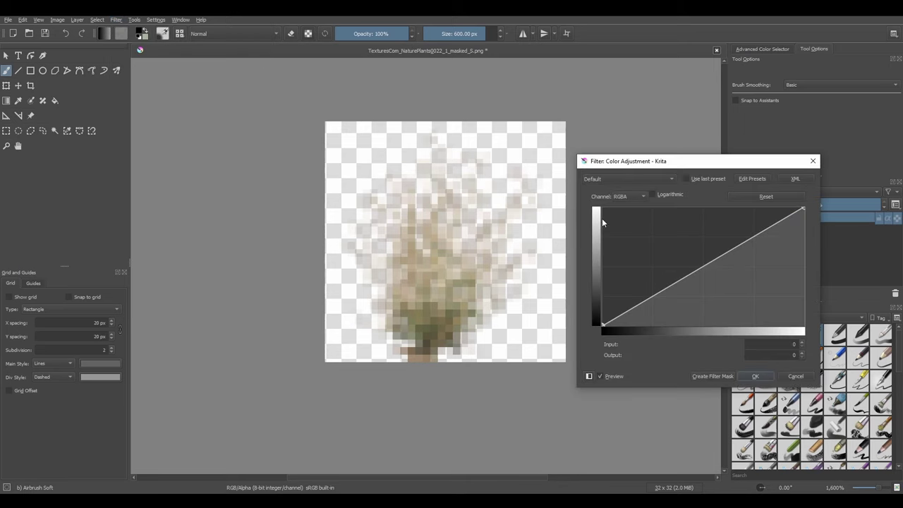
click(635, 195)
click(635, 237)
drag(656, 295, 614, 231)
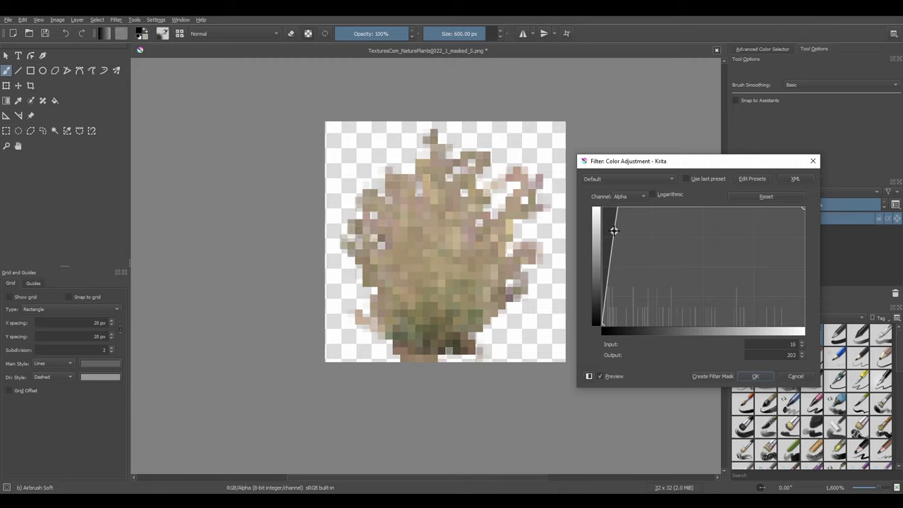
click(756, 376)
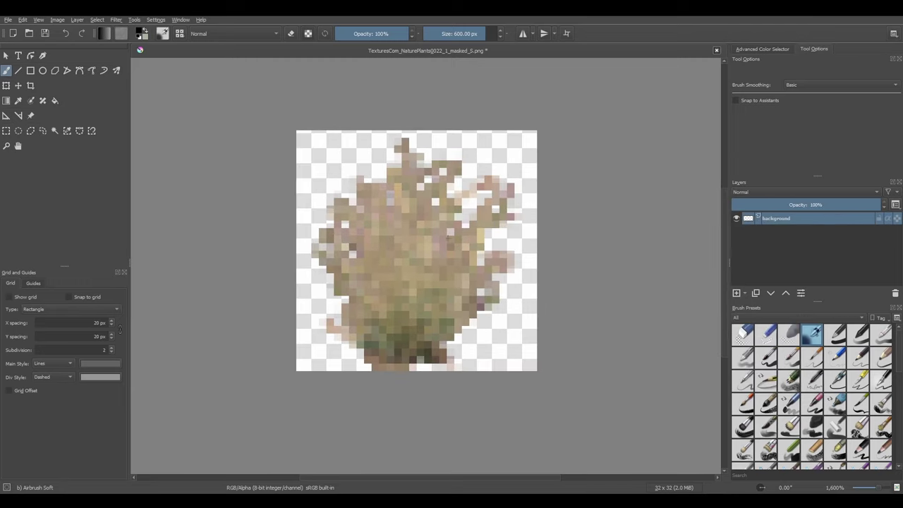
Step: Turn the plant green with an HSV/HSL adjustment by setting the hue shift to 50
click(116, 20)
mouse_move(138, 49)
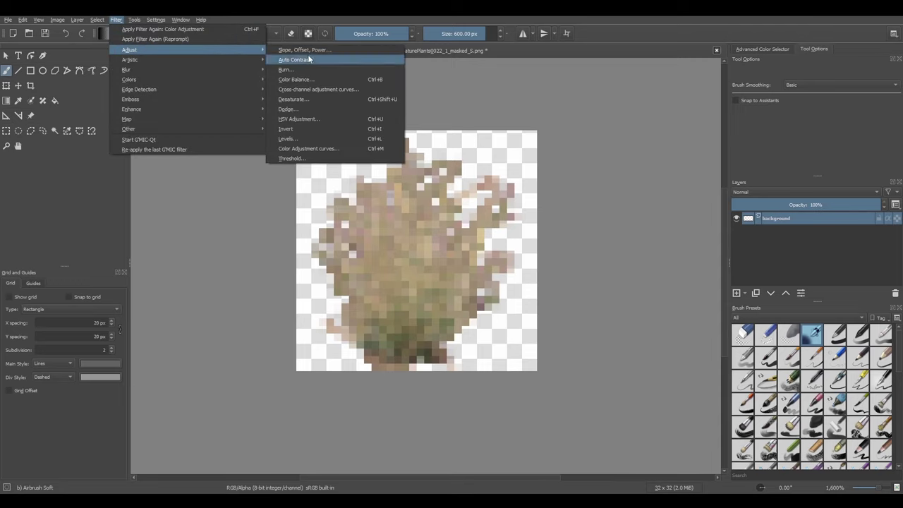
click(323, 120)
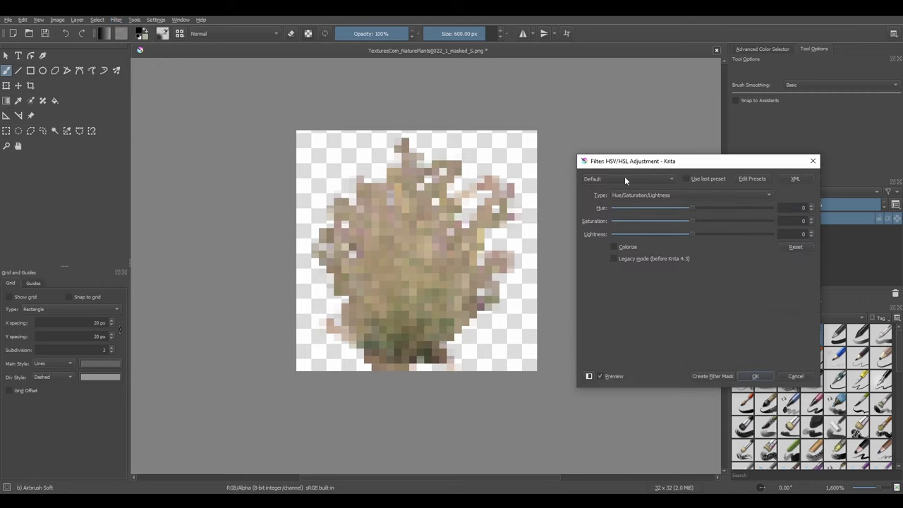
drag(713, 163, 698, 153)
drag(679, 199, 700, 202)
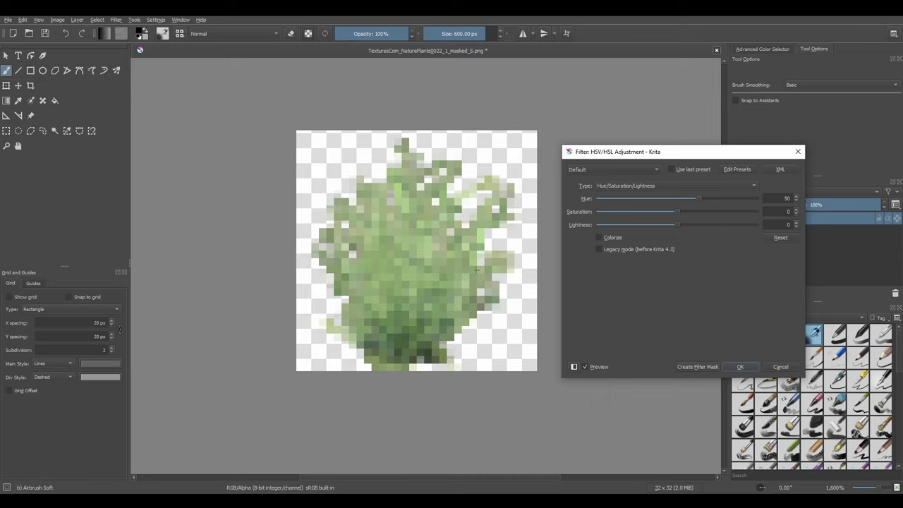
click(741, 368)
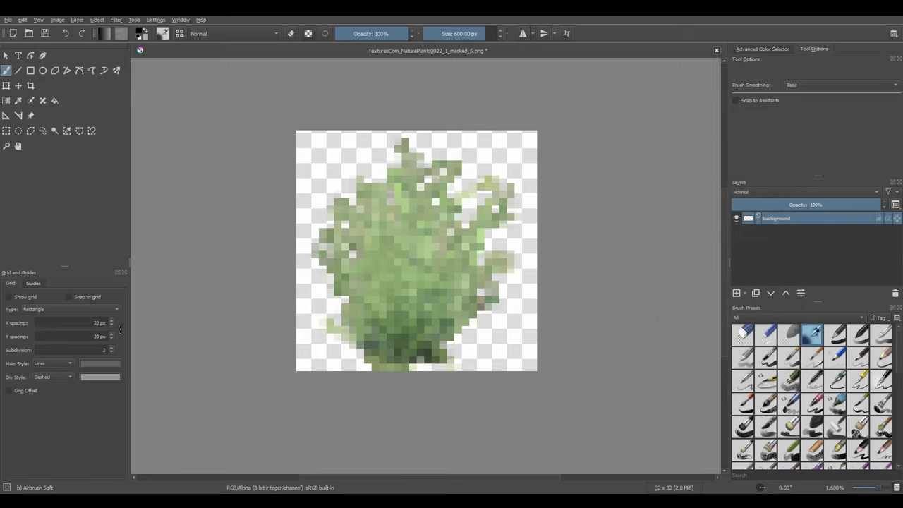
Step: Save the plant image as foliage.png in the Assets folder, accepting the PNG export options
key(ctrl+shift+s)
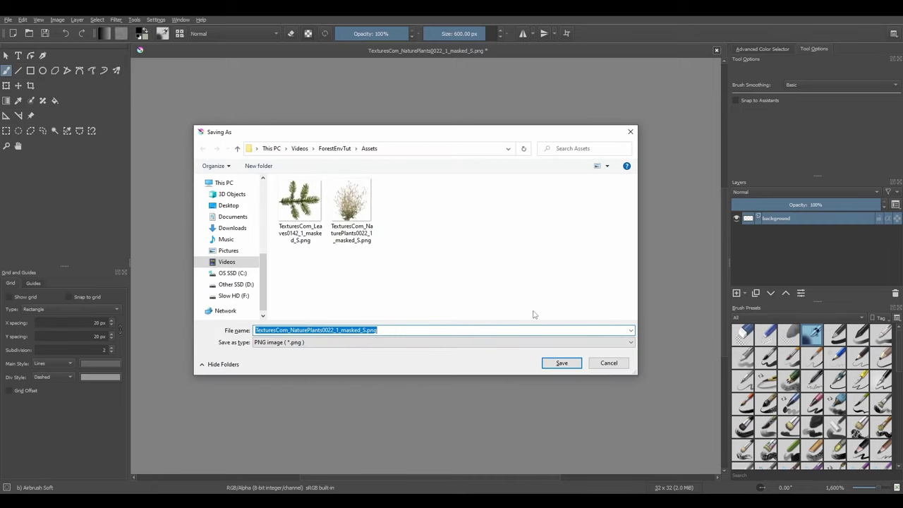
text(foliage.pn)
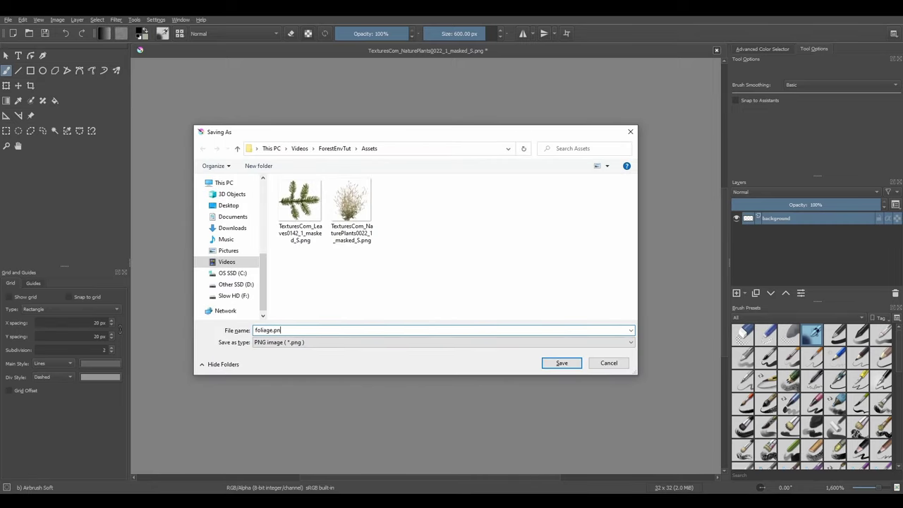
text(g)
click(559, 364)
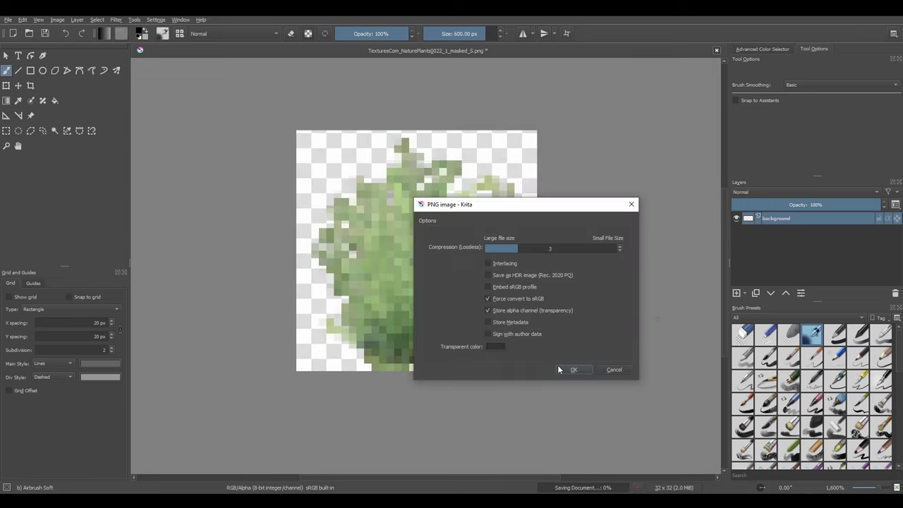
click(569, 368)
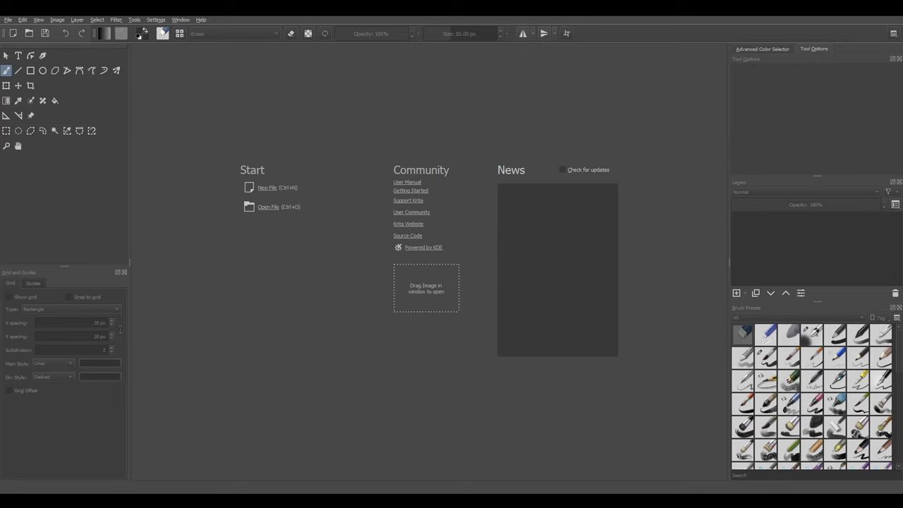
Step: Open the starry night sky texture and paint out the stars along its upper edge in black with the Basic-5 Size brush at about 56 px
drag(432, 300, 439, 303)
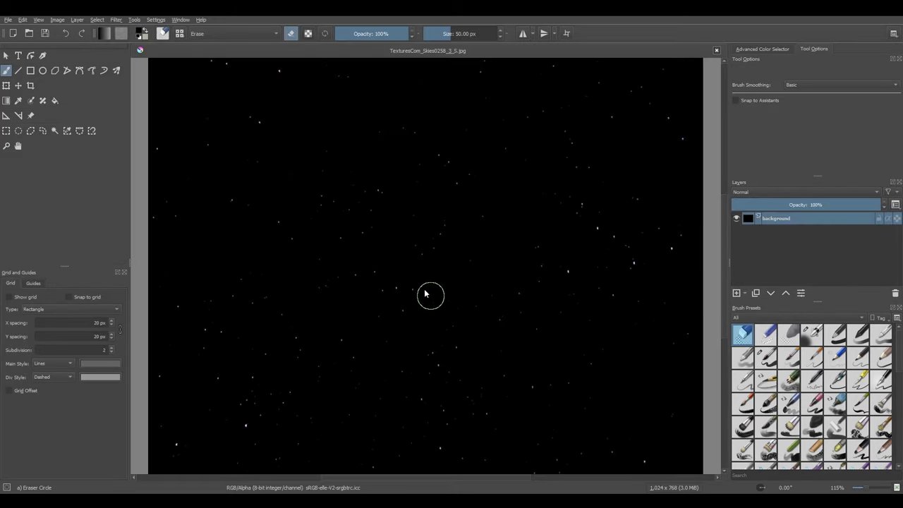
scroll(424, 281, down, 1)
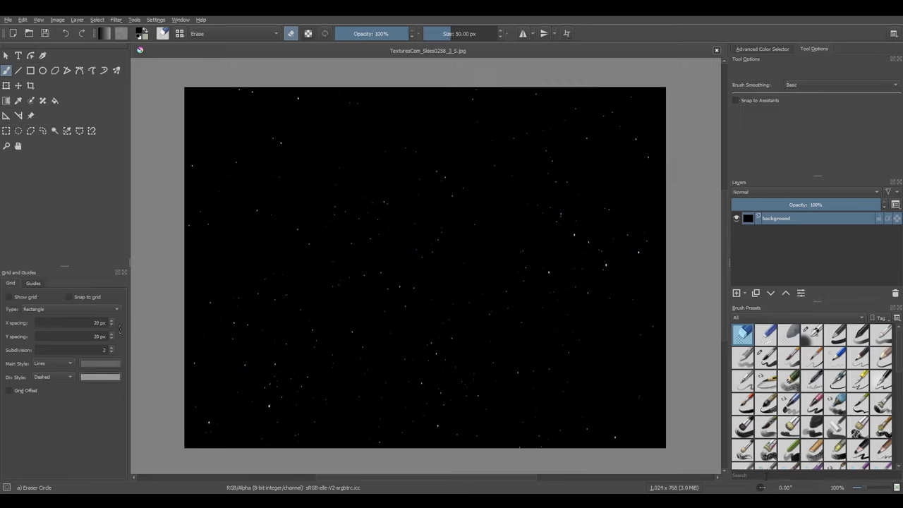
click(767, 475)
text(basic)
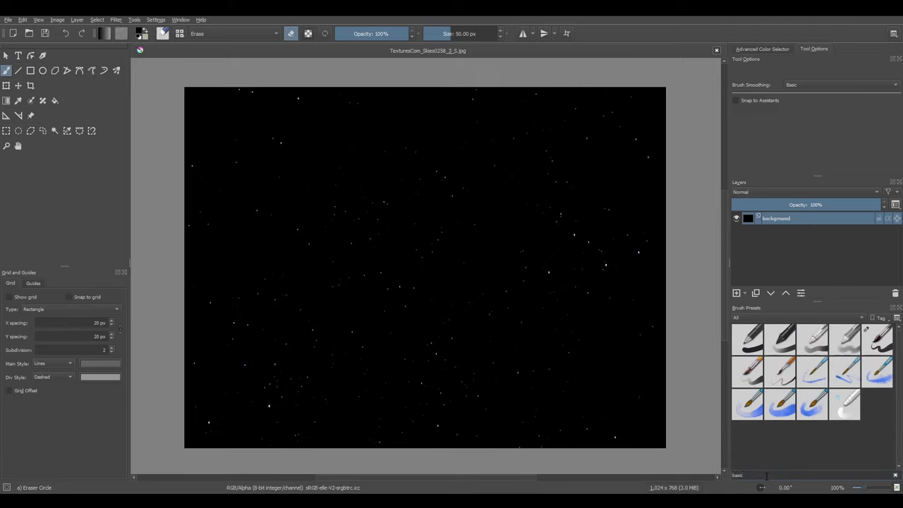
mouse_move(884, 351)
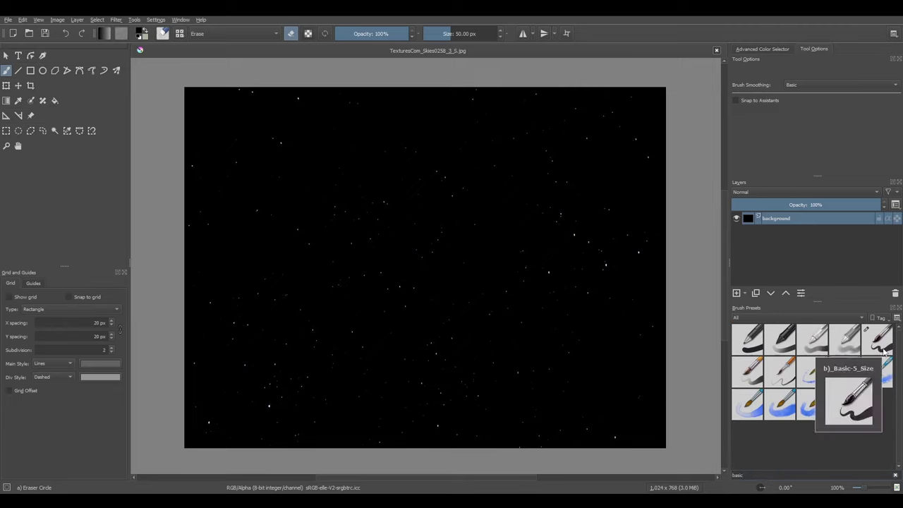
click(885, 351)
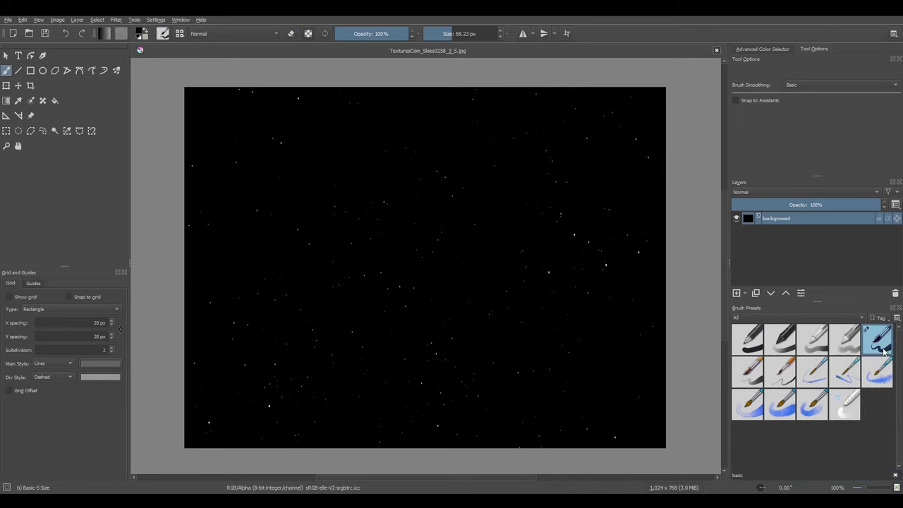
shift+drag(430, 157, 420, 158)
drag(606, 106, 385, 103)
Step: Save the edited sky texture as sky.png in the Assets folder, accepting the export options
key(ctrl+shift+s)
text(sky.png)
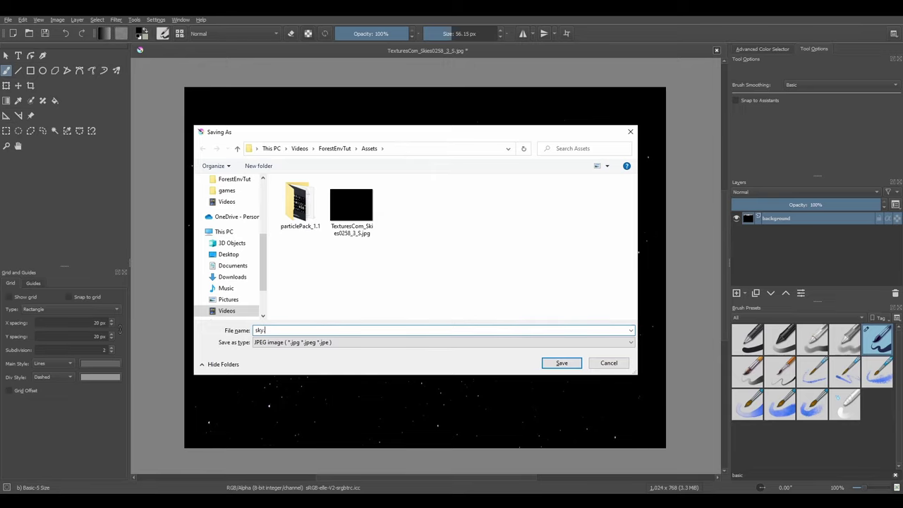
key(Return)
click(574, 369)
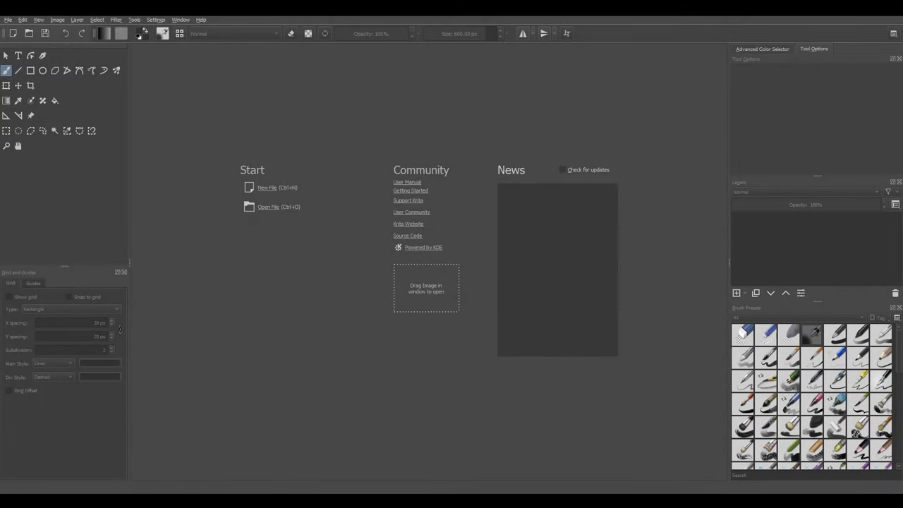
Step: Open the bark texture TexturesCom_Wood_BarkPine1_1x1_512_albedo.tif and scale the image down to 32 × 32 px
drag(2, 396, 362, 339)
scroll(434, 344, down, 2)
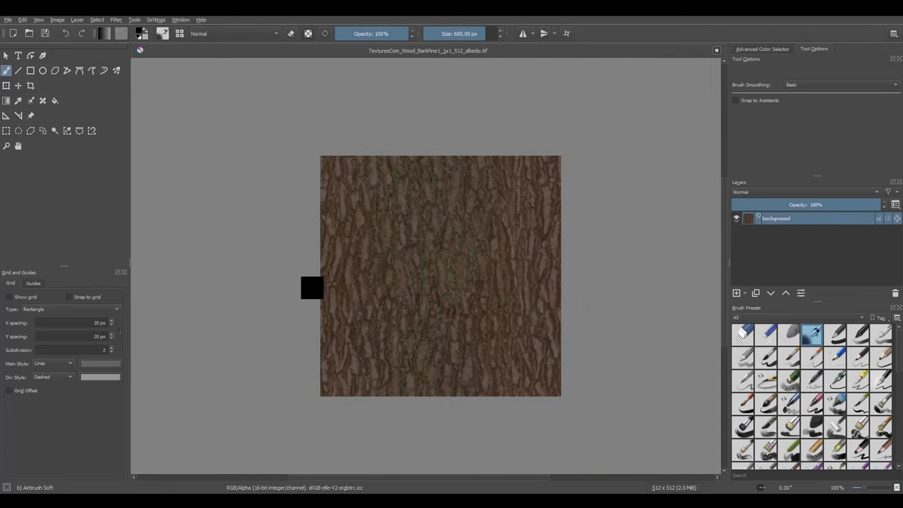
key(ctrl+alt+i)
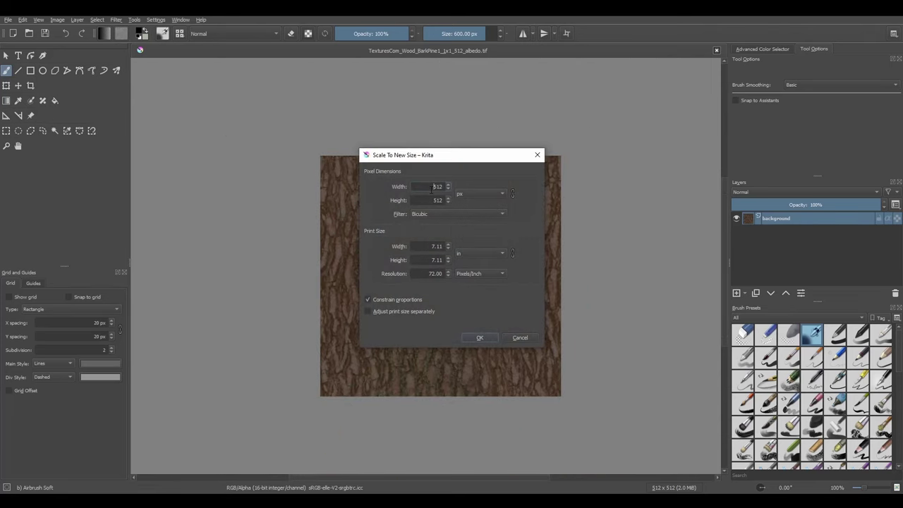
text(321)
click(480, 337)
scroll(453, 289, up, 6)
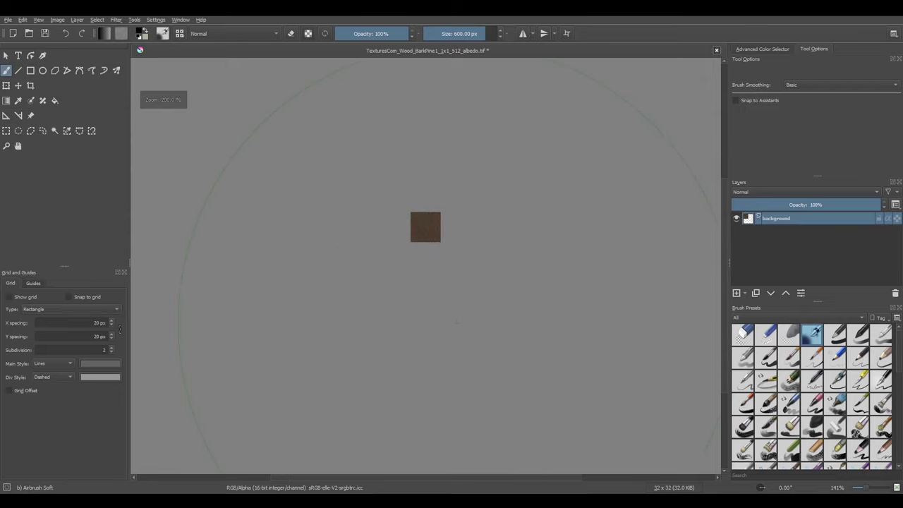
middle_drag(453, 290, 481, 353)
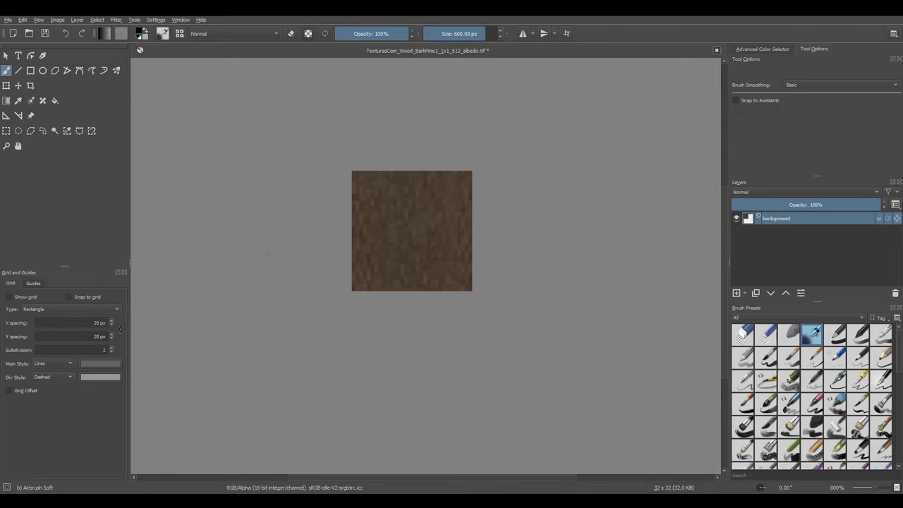
Step: Save the scaled bark texture as bark.png in the Assets folder, accepting the PNG export options
key(ctrl+shift+s)
text(bar)
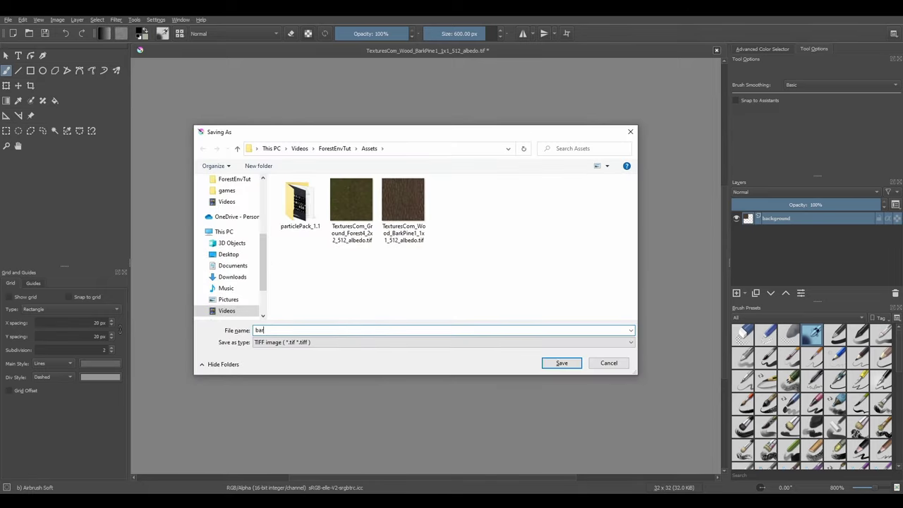
text(k.png)
key(Return)
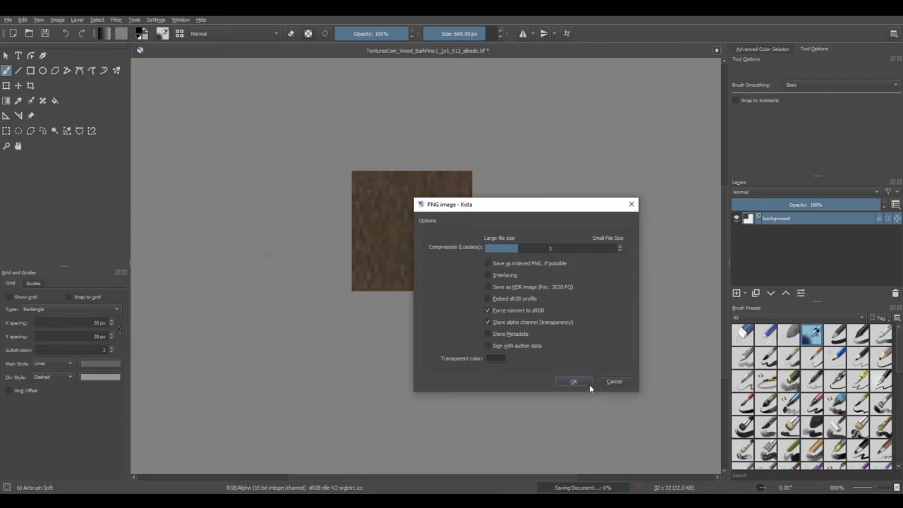
click(588, 384)
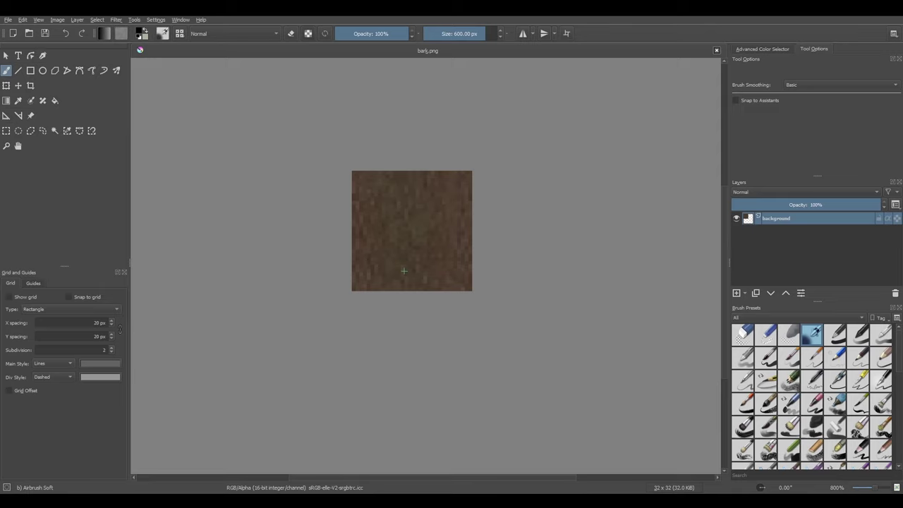
Step: Turn the bark fully grey with an HSV/HSL adjustment by reducing the saturation to its minimum
click(115, 20)
mouse_move(161, 46)
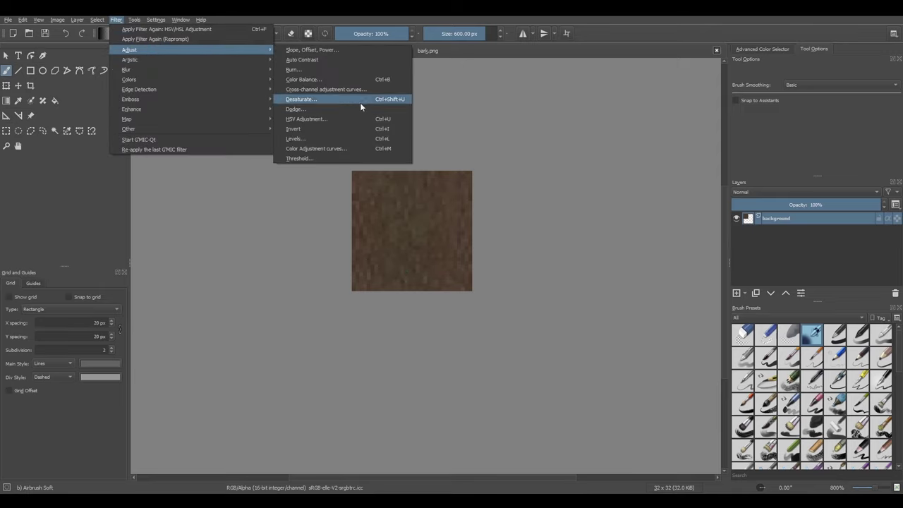
click(350, 118)
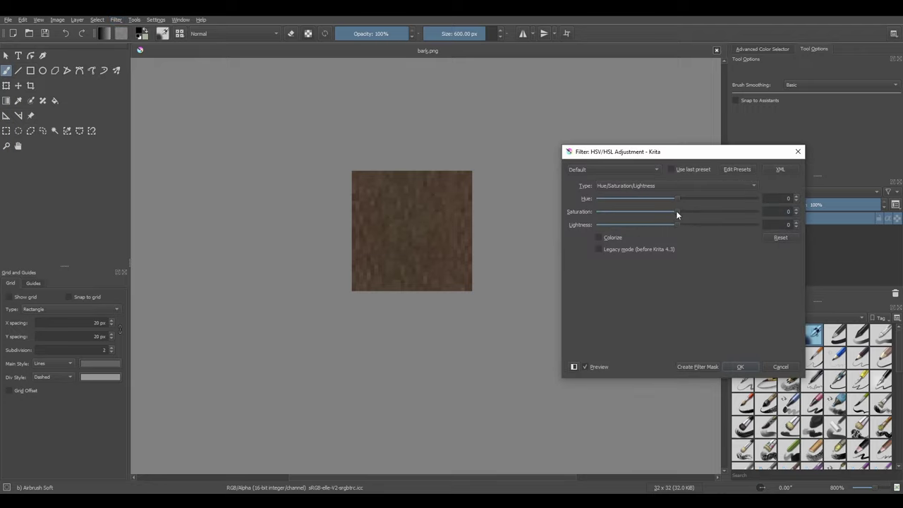
drag(676, 211, 581, 234)
click(740, 367)
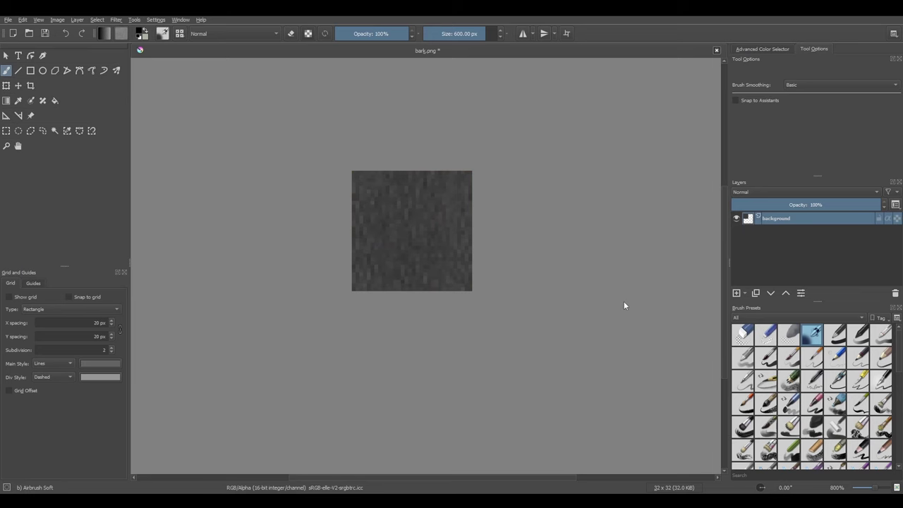
Step: Save the grey bark as bark_burned.png in the Assets folder, accepting the PNG export options
key(ctrl+shift+s)
key(Home)
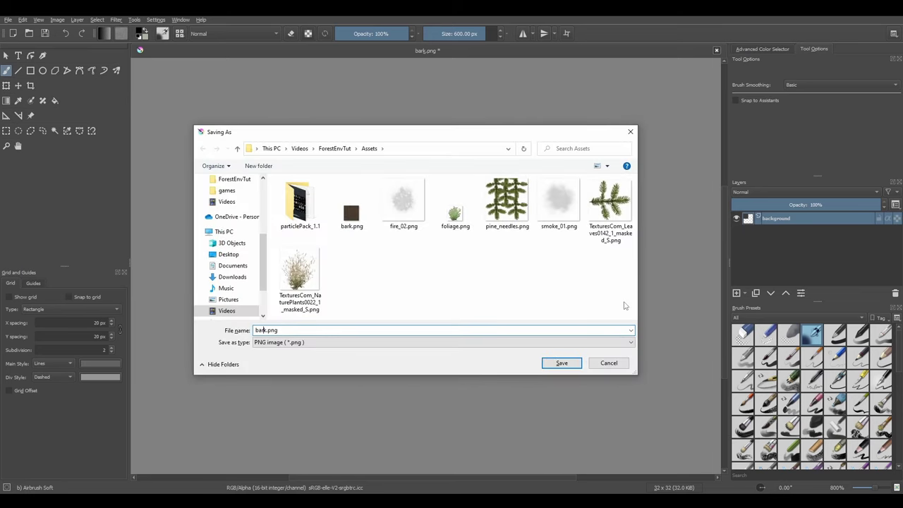
text(_burned)
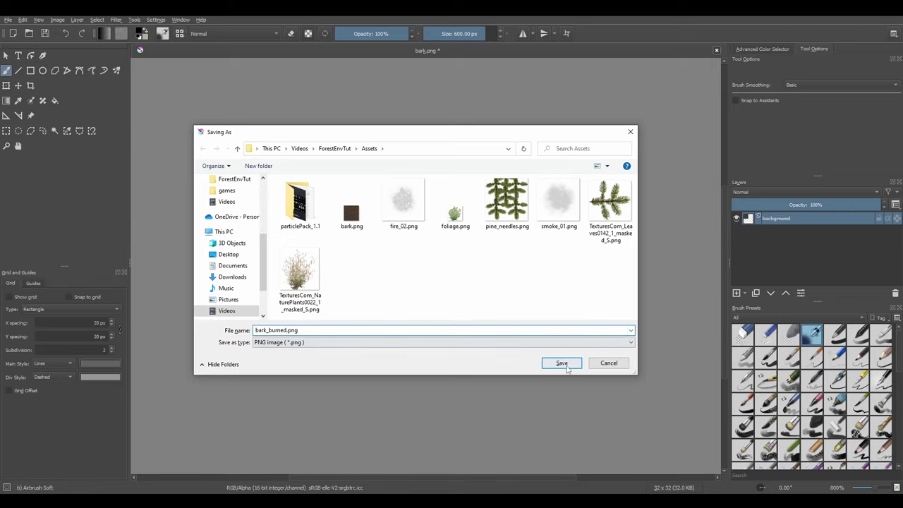
click(562, 362)
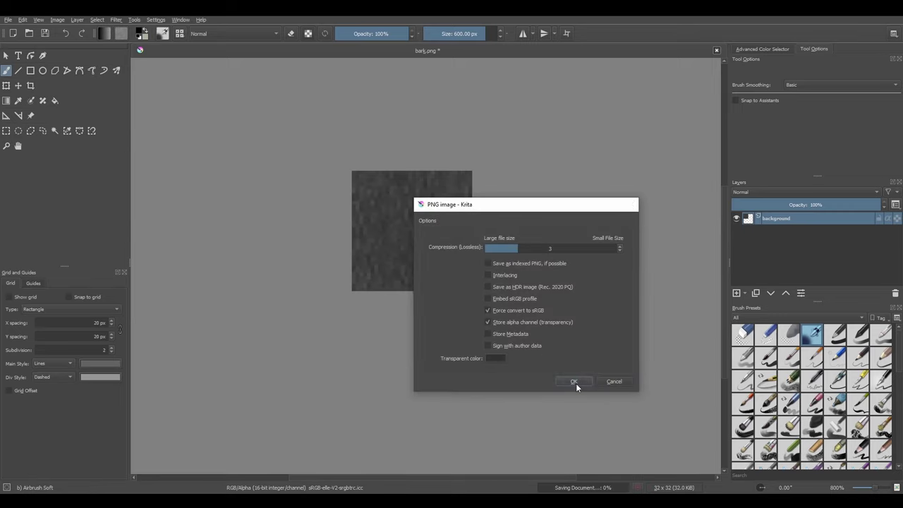
click(575, 382)
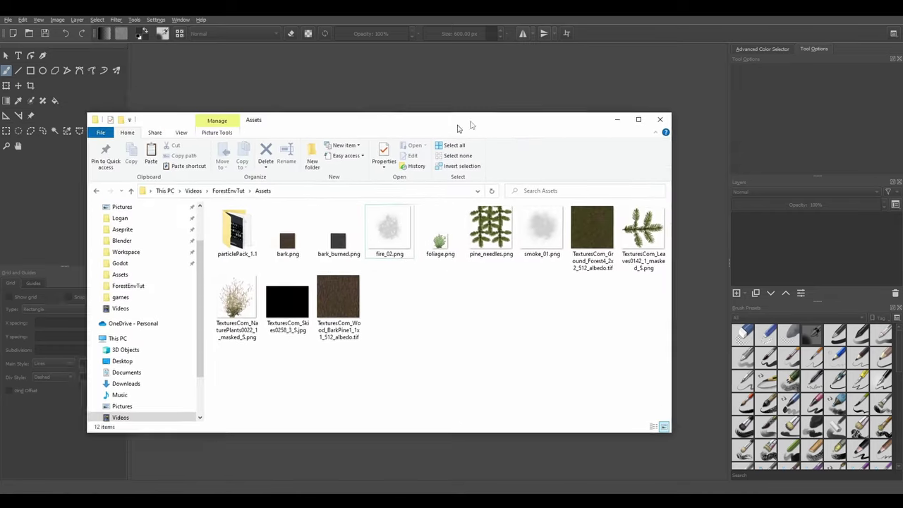
Step: Switch to File Explorer and look through the transparent PNG particle sprites in particlePack_1.1, then return to the Assets folder
drag(395, 117, 446, 87)
click(292, 196)
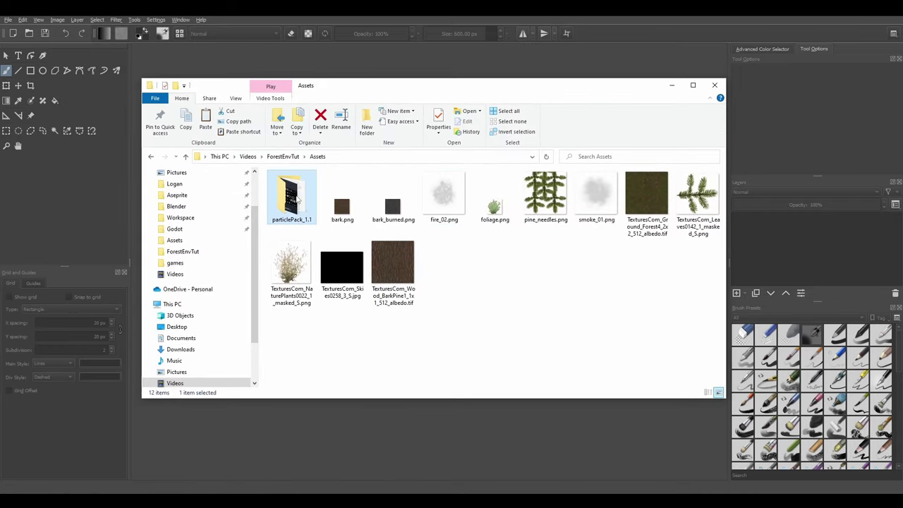
double_click(292, 196)
double_click(343, 205)
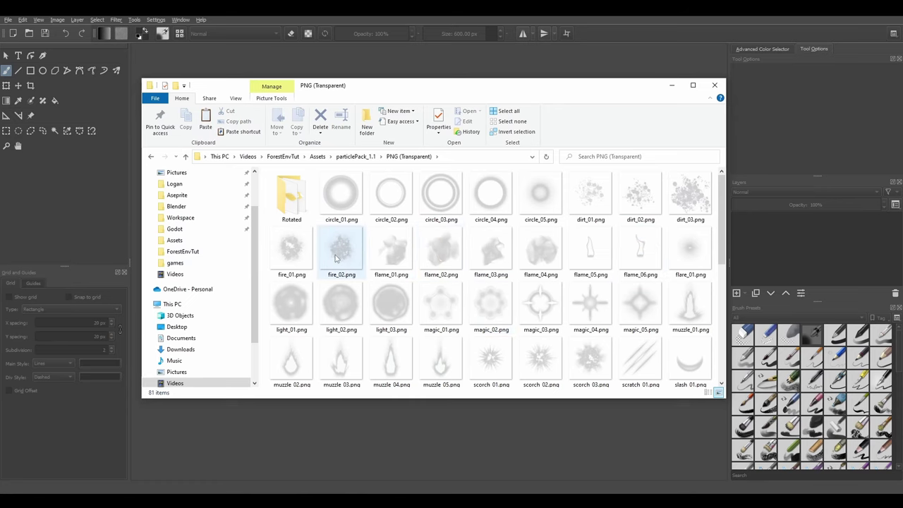
scroll(677, 269, down, 2)
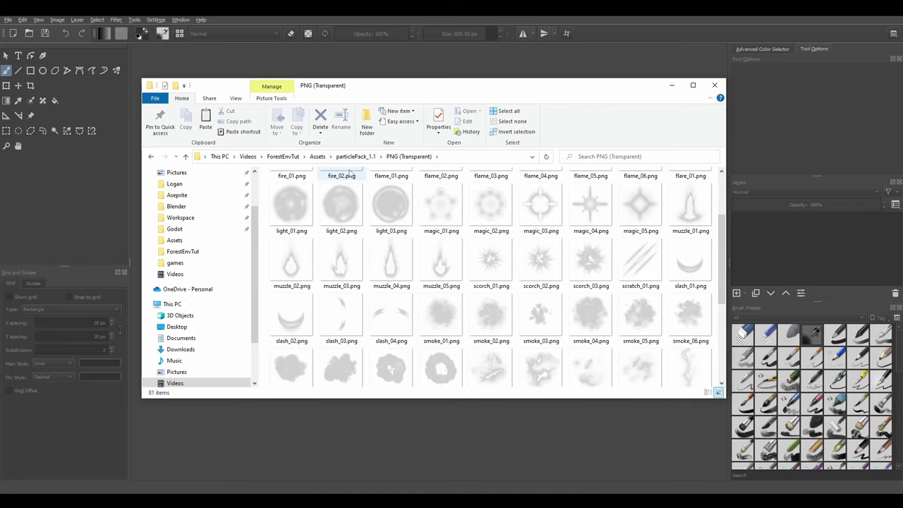
click(317, 157)
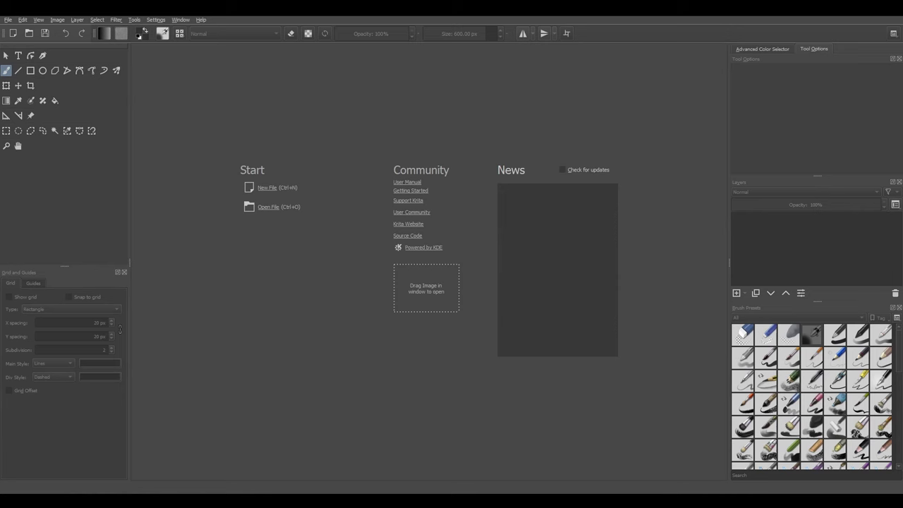
Step: Open fire_02.png from the Assets folder in Krita and scale the image down to 32 × 32 px
drag(364, 244, 359, 254)
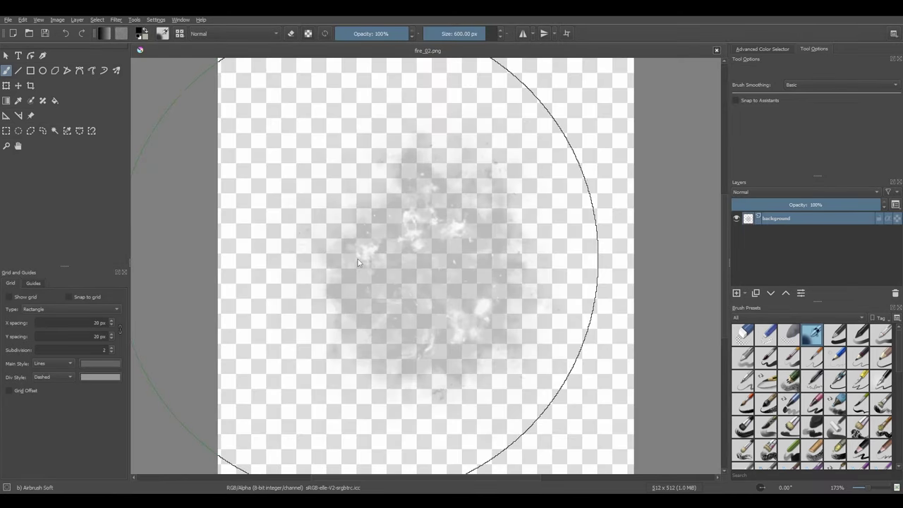
key(ctrl+alt+i)
double_click(439, 186)
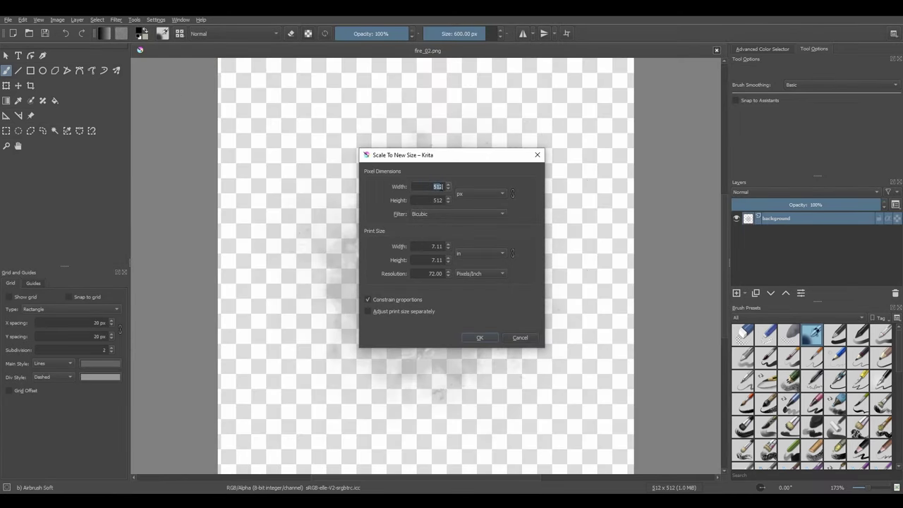
text(32)
click(487, 340)
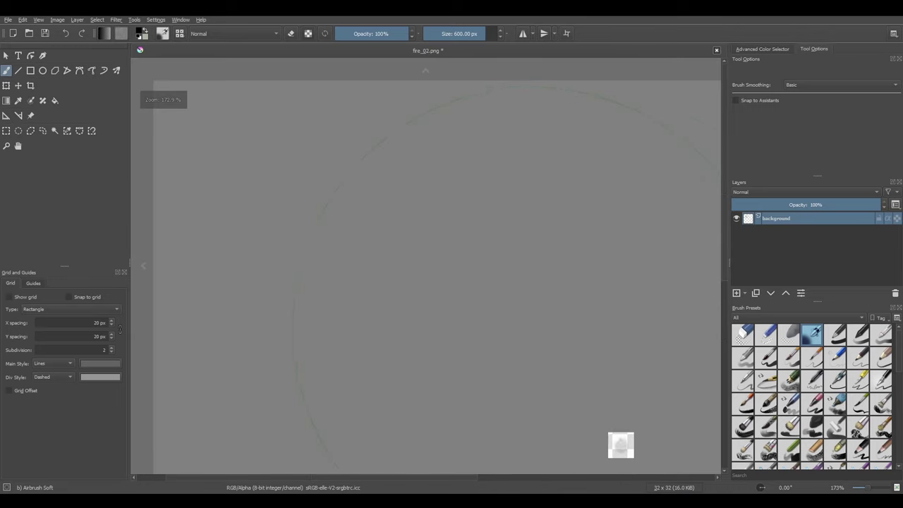
scroll(585, 427, up, 4)
middle_drag(585, 427, 423, 211)
scroll(531, 280, up, 2)
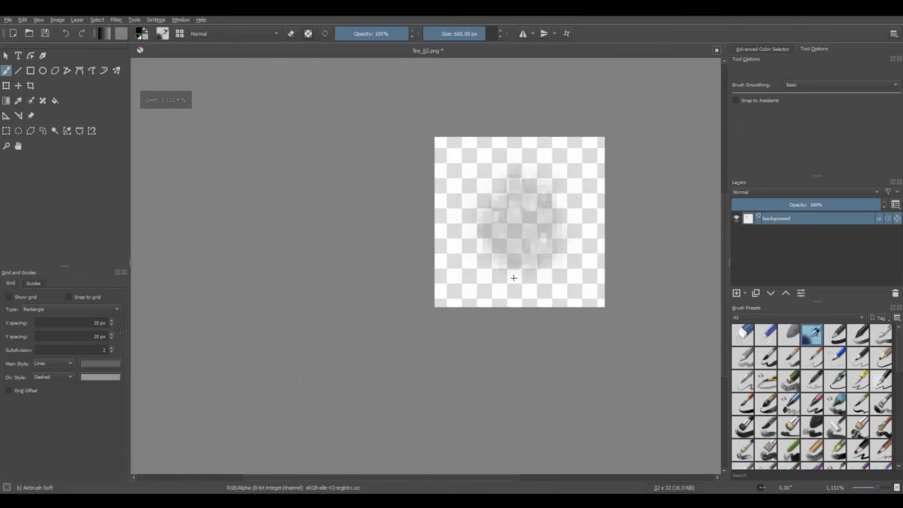
Step: Save the scaled fire sprite as fire.png in the Assets folder with the offered PNG options and close the image
key(ctrl+shift+s)
text(fire.p)
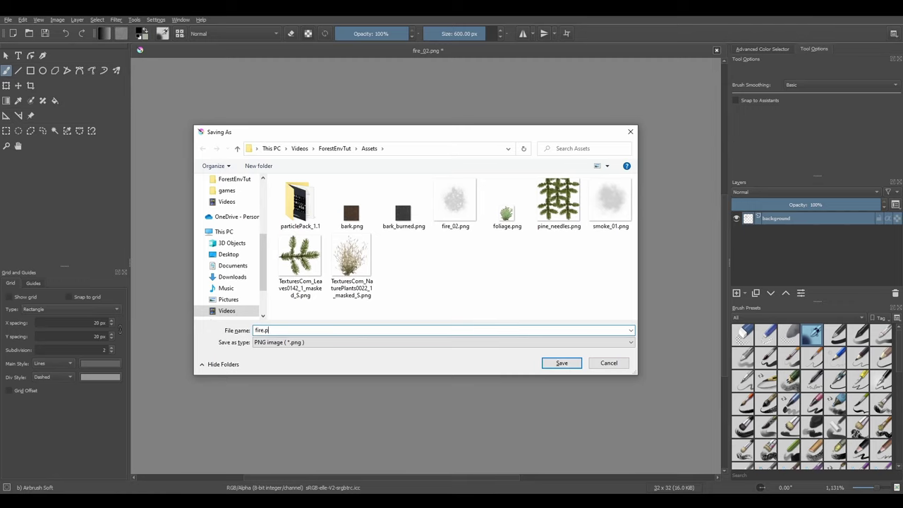
text(ng)
key(Return)
click(571, 369)
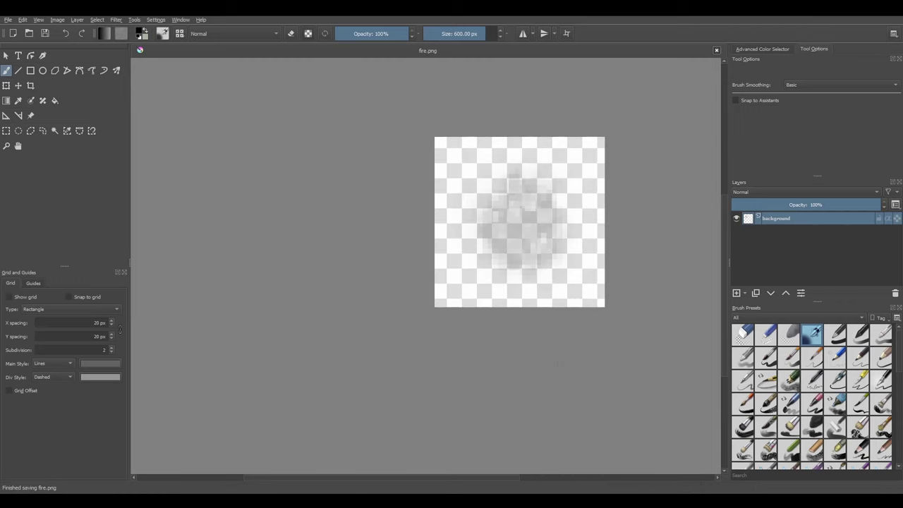
click(716, 50)
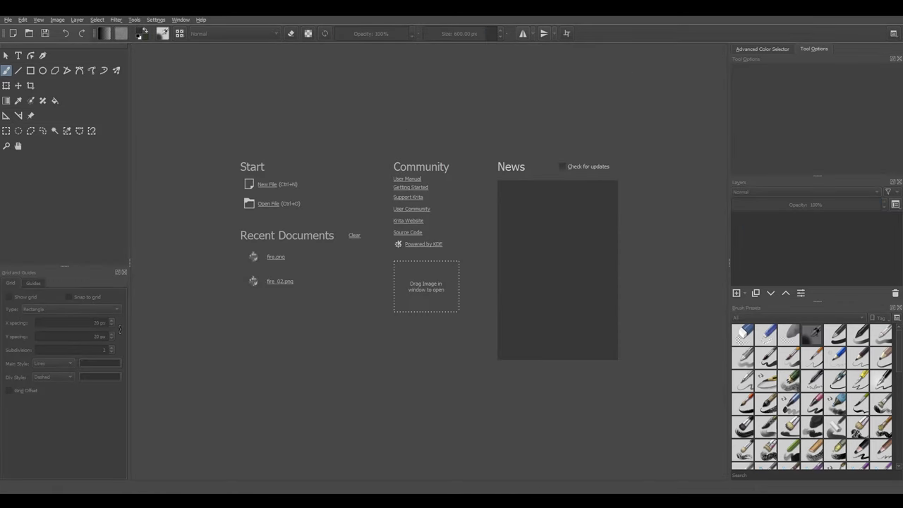
Step: Open the smoke_01.png sprite and scale the image down to 32 × 32 px
drag(4, 353, 441, 311)
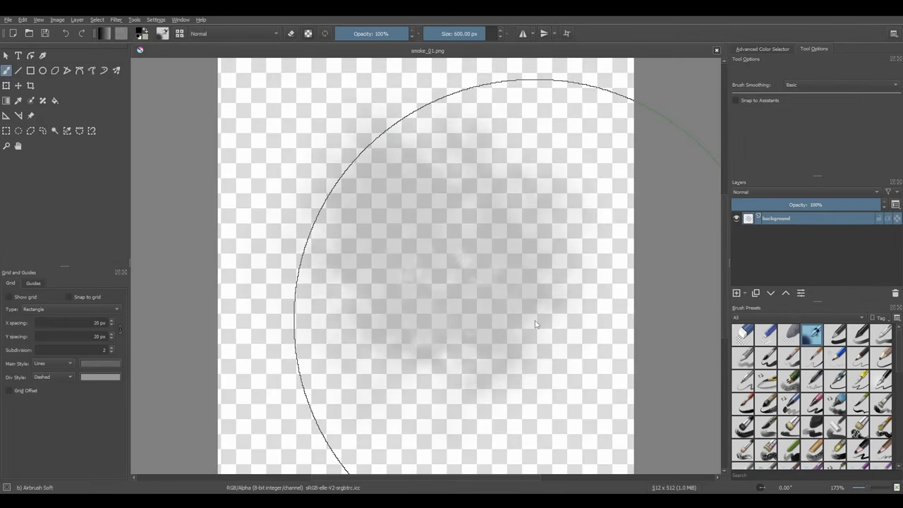
key(ctrl+alt+i)
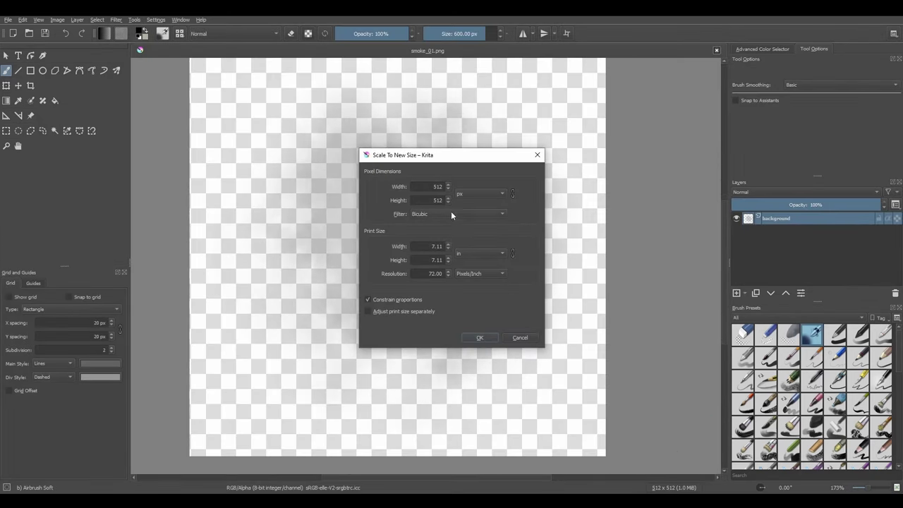
double_click(438, 187)
text(32)
click(480, 337)
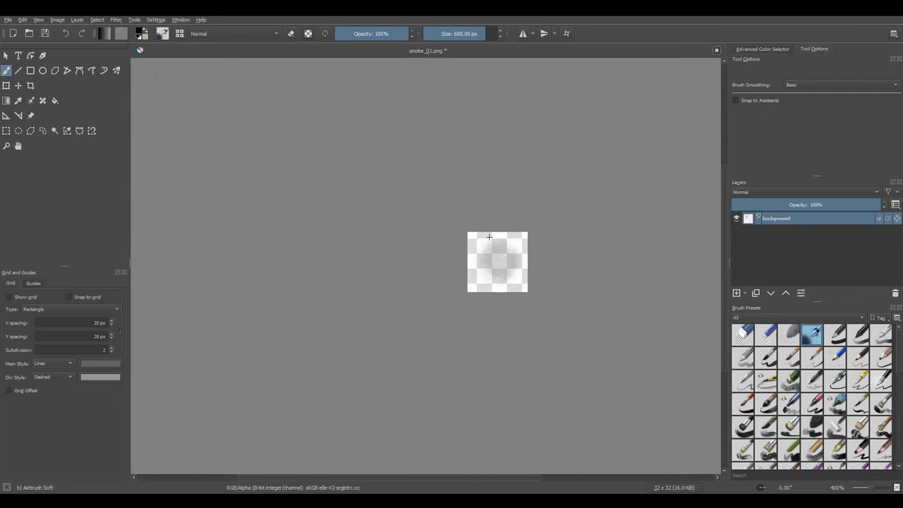
Step: Save the scaled smoke sprite as smoke.png in the Assets folder with the offered PNG options and close the image
key(ctrl+shift+s)
text(smoke)
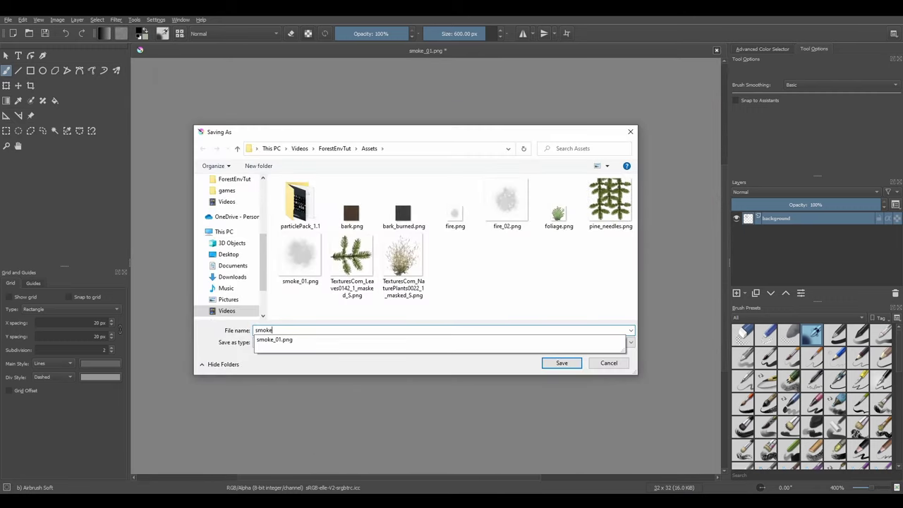
text(.png)
key(Return)
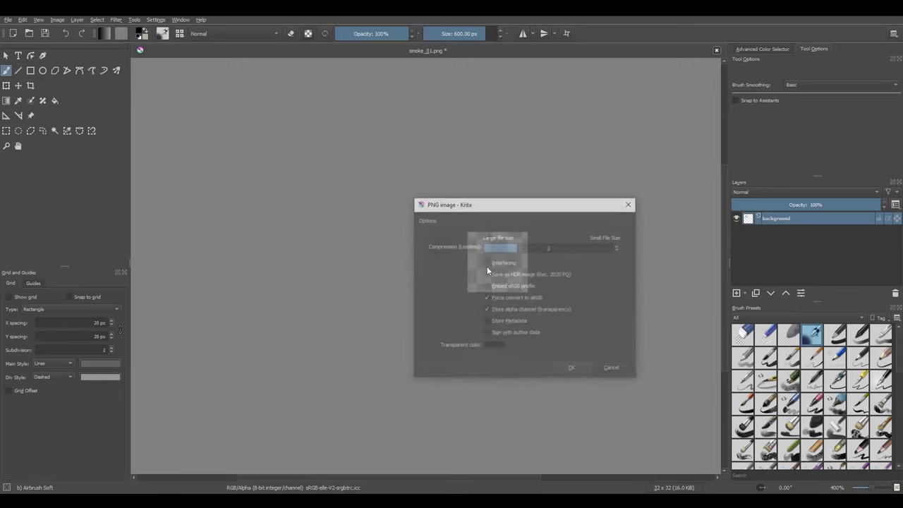
click(566, 374)
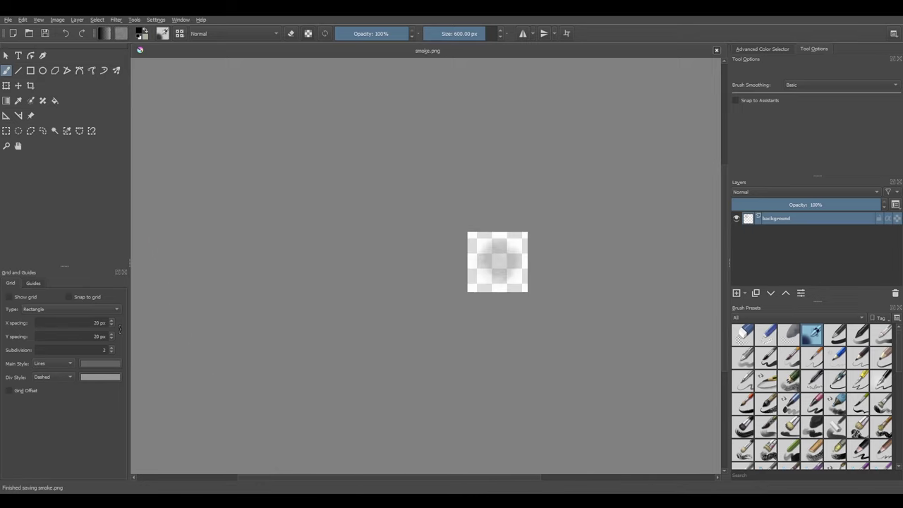
click(716, 51)
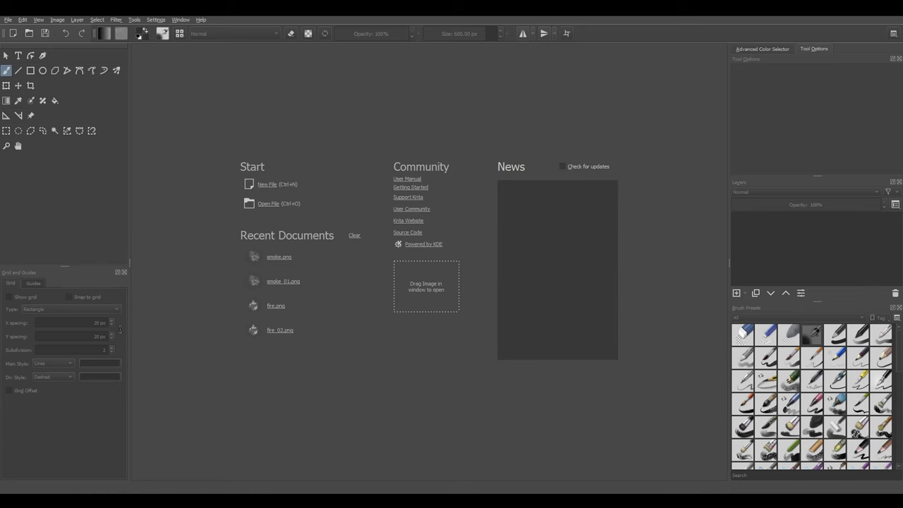
Step: Open the ground texture TexturesCom_Ground_Forest4_2x2_512_albedo.tif and scale the image down to 64 × 64 px
drag(0, 296, 409, 277)
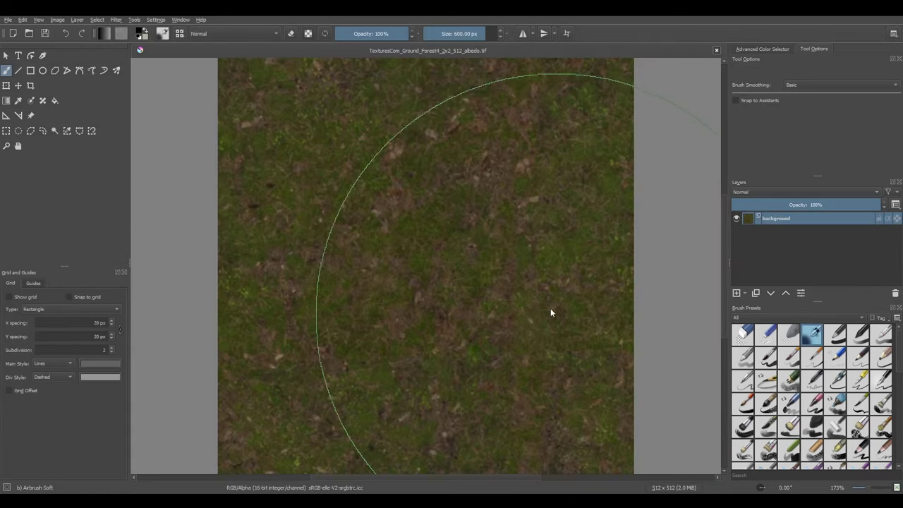
scroll(528, 292, down, 1)
mouse_move(551, 309)
middle_down()
mouse_move(528, 295)
mouse_move(544, 301)
middle_up()
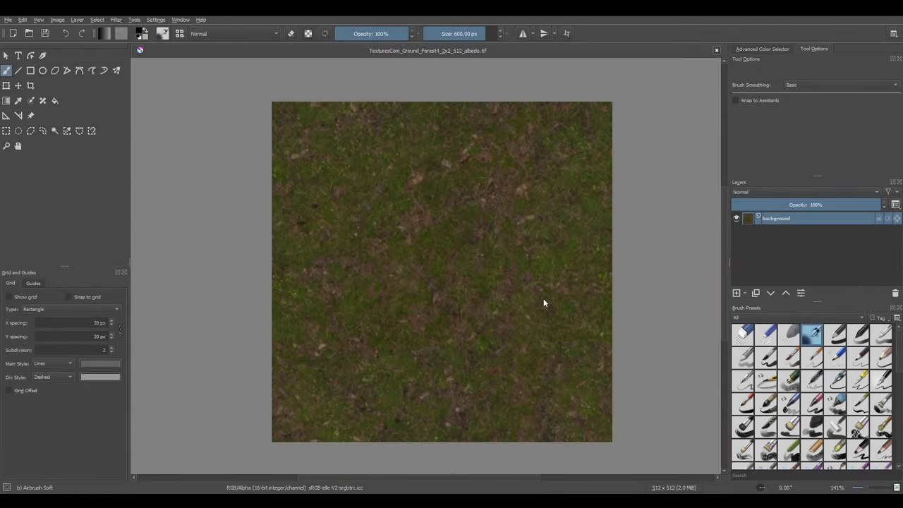
key(ctrl+alt+i)
double_click(439, 186)
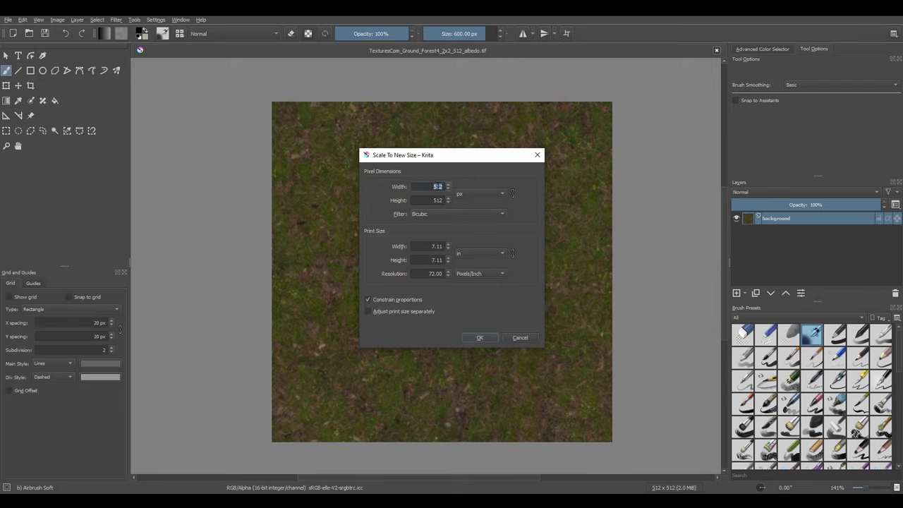
text(64)
click(488, 338)
scroll(493, 310, up, 4)
middle_drag(493, 311, 619, 413)
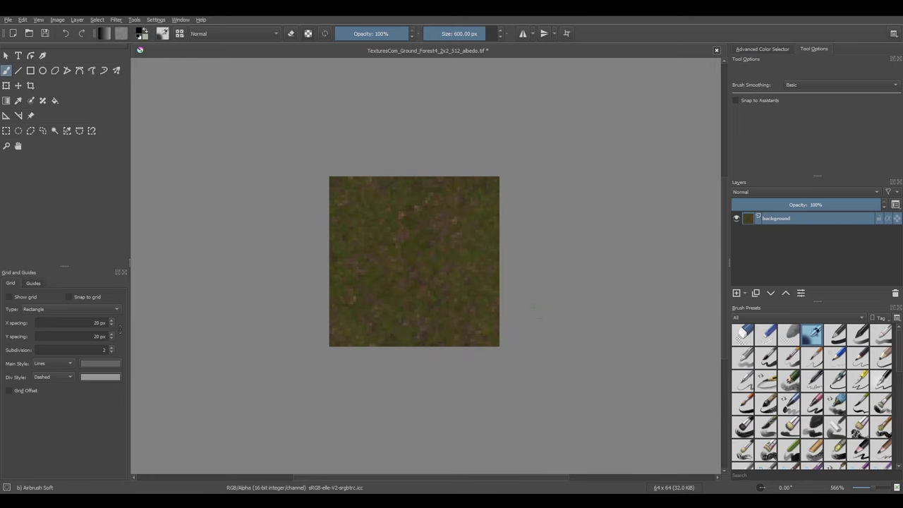
Step: Save the scaled ground texture as ground.png in the Assets folder
key(ctrl+shift+s)
text(ground)
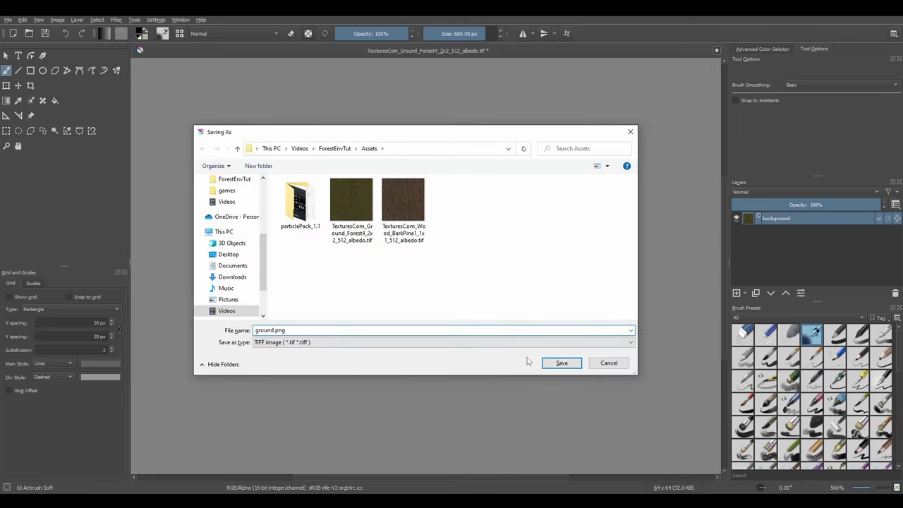
click(548, 363)
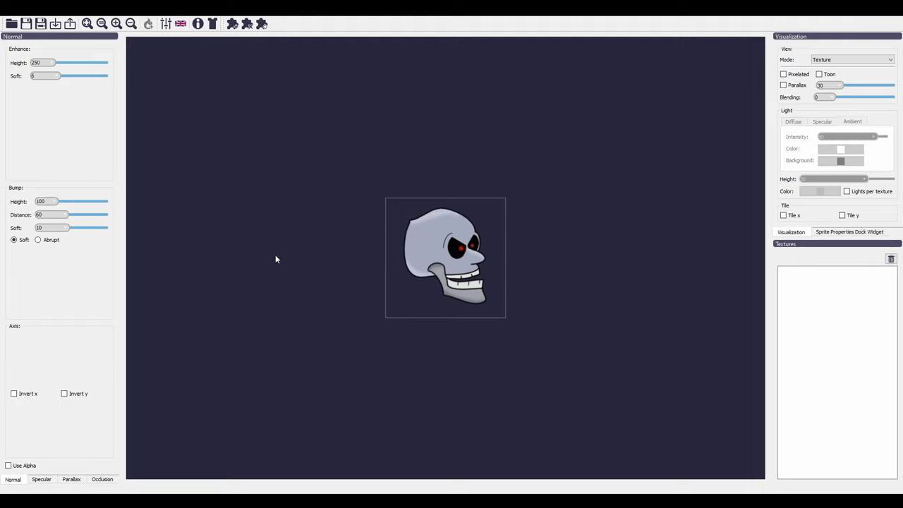
Step: In Laigter, import ground.png from the Assets folder and show it pixelated and tiled in both x and y
click(54, 26)
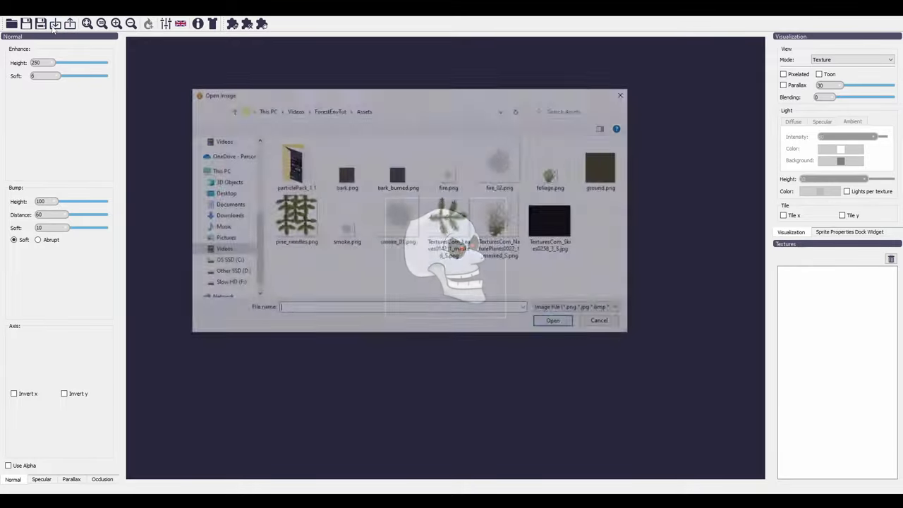
double_click(604, 172)
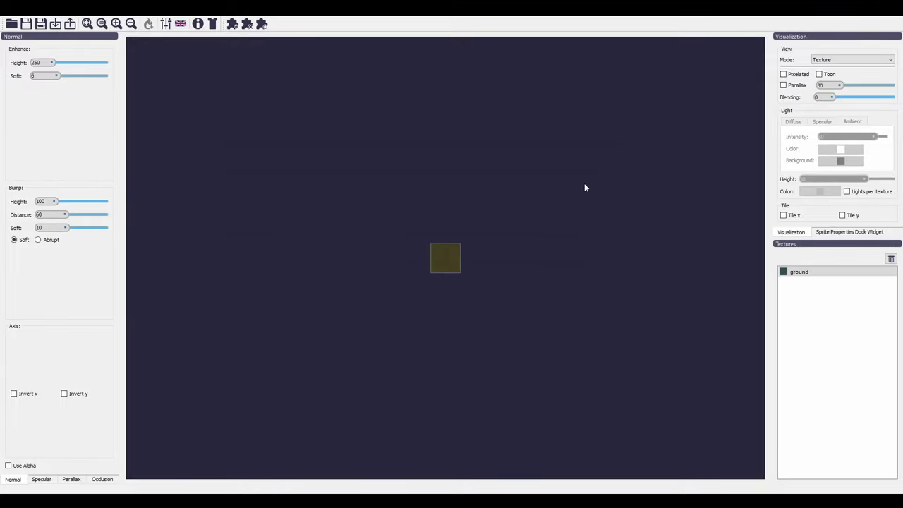
click(784, 75)
click(784, 216)
click(843, 215)
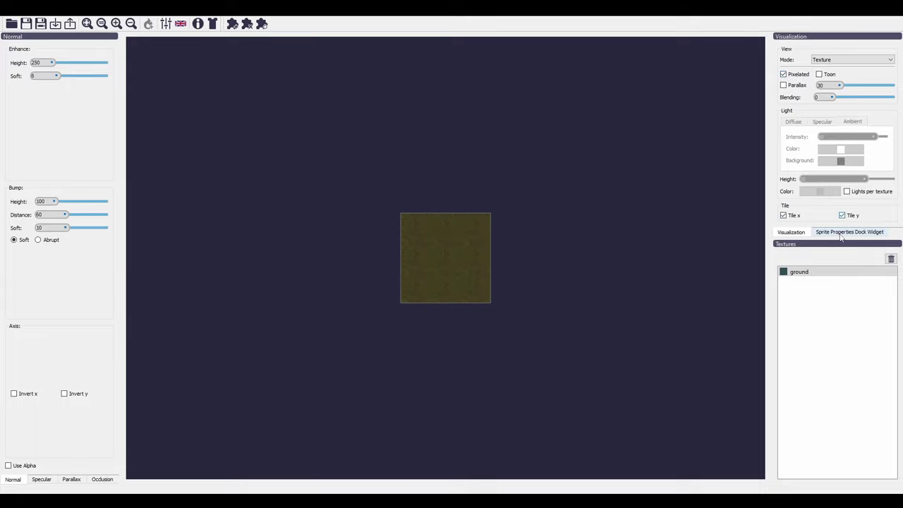
Step: Enable tiling for the ground sprite and fill all eight neighbour cells around it with the same ground frame
click(843, 233)
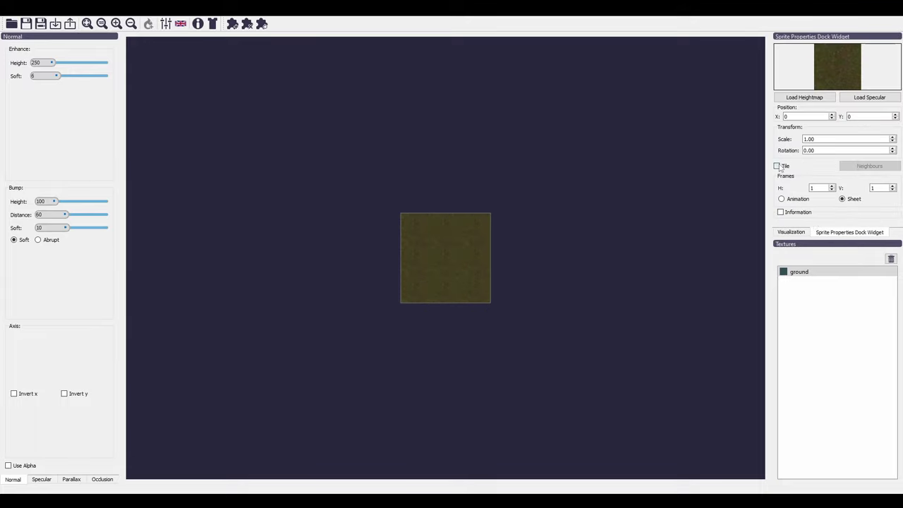
click(777, 165)
click(868, 166)
click(432, 185)
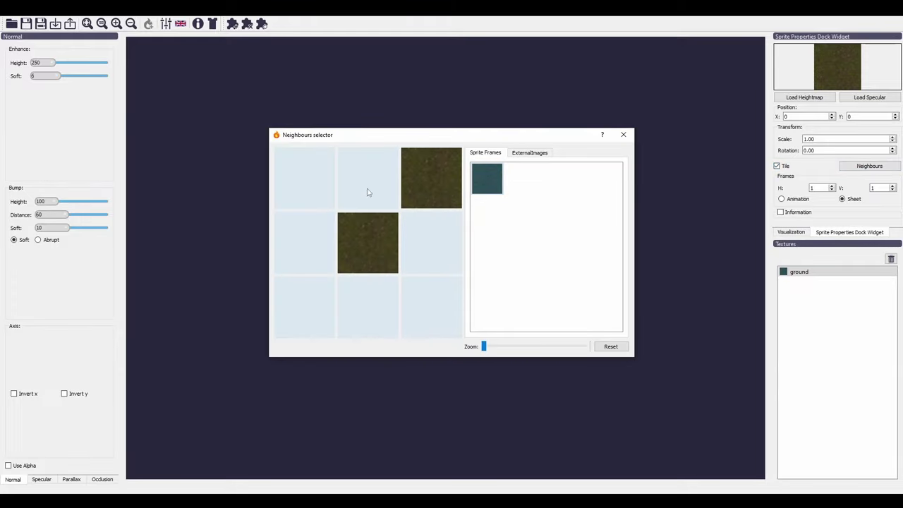
click(367, 191)
click(312, 194)
click(312, 262)
click(330, 319)
click(415, 323)
click(433, 252)
click(388, 308)
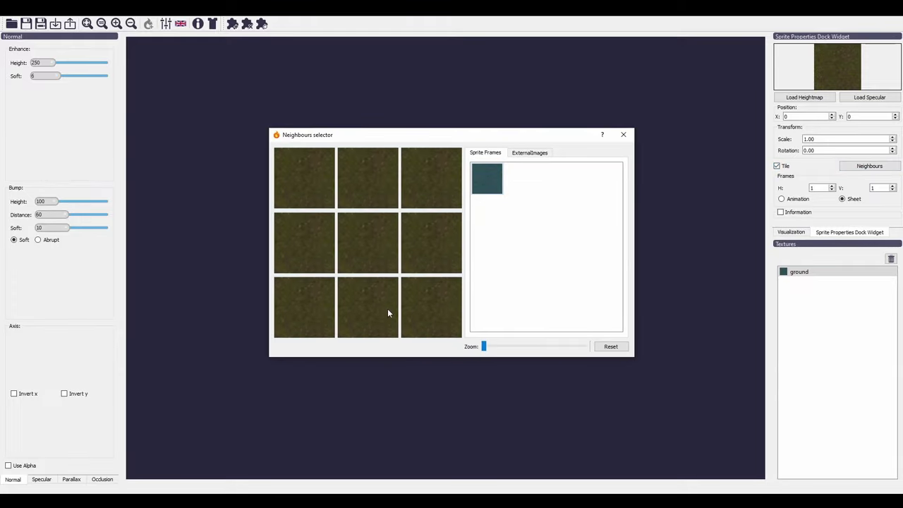
click(623, 134)
Step: Display the ground texture's normal map and set its bump height to 0
click(789, 233)
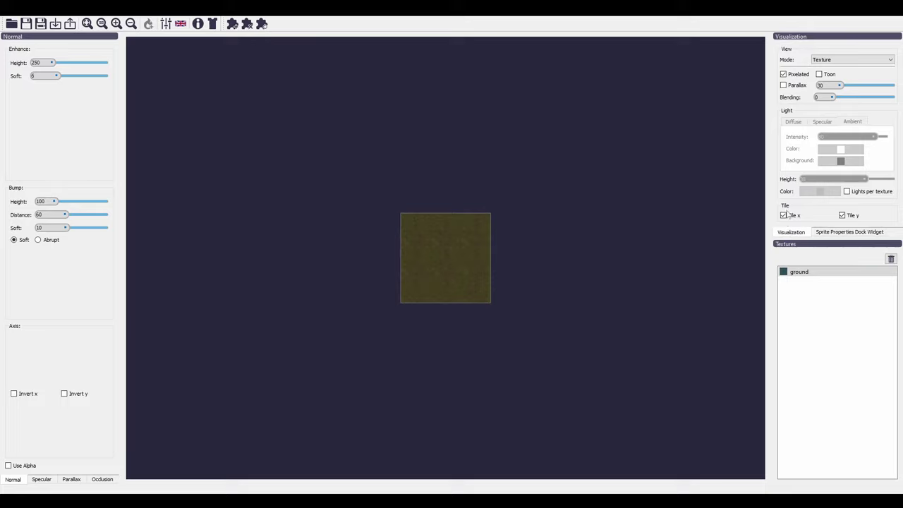
click(847, 61)
click(844, 71)
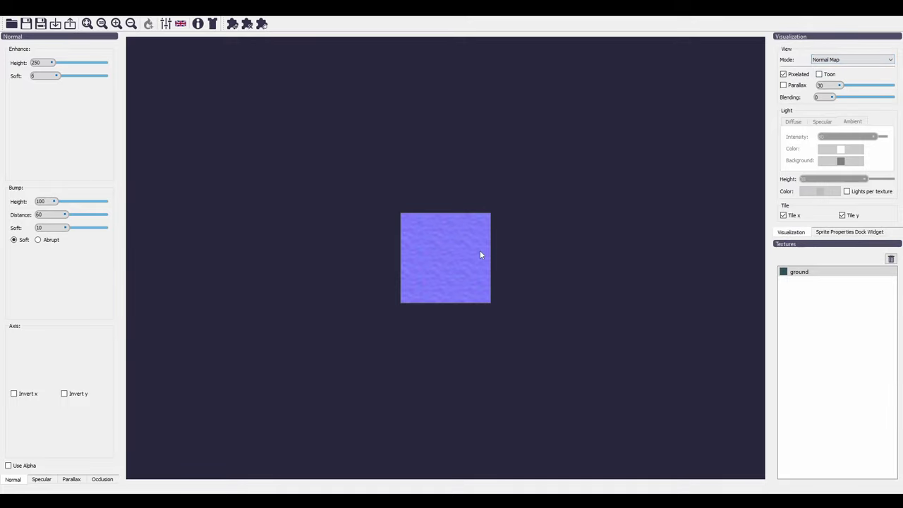
drag(55, 203, 37, 205)
Step: Switch the view to Preview, reposition the light, and export only the normal map with suffix _n to the original directory
click(854, 60)
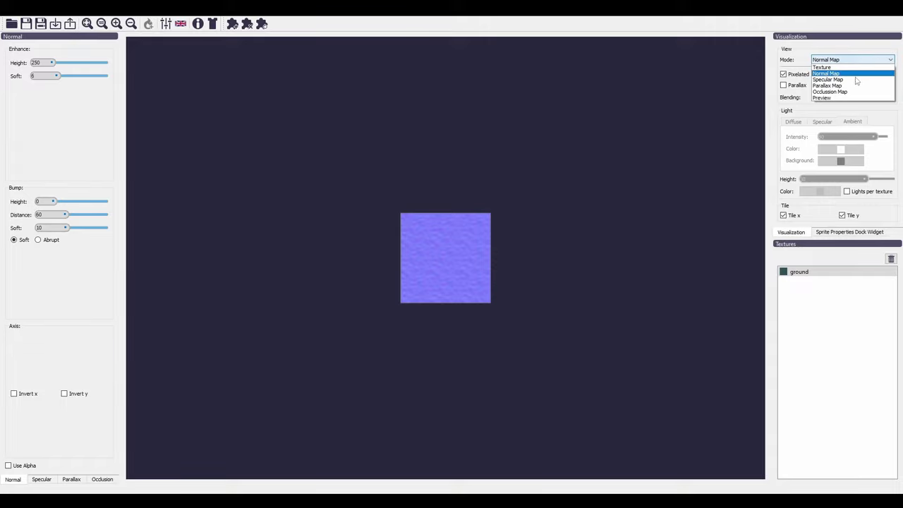
click(847, 93)
drag(563, 181, 540, 206)
click(70, 24)
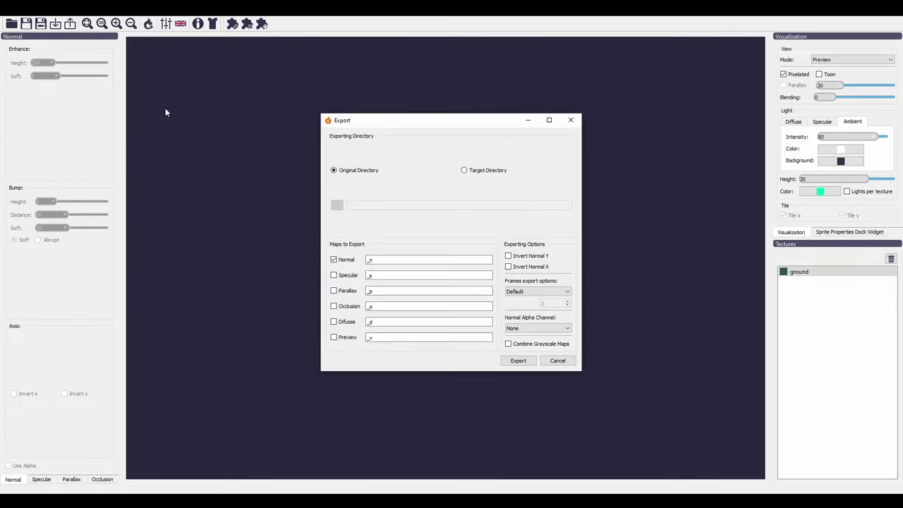
click(522, 361)
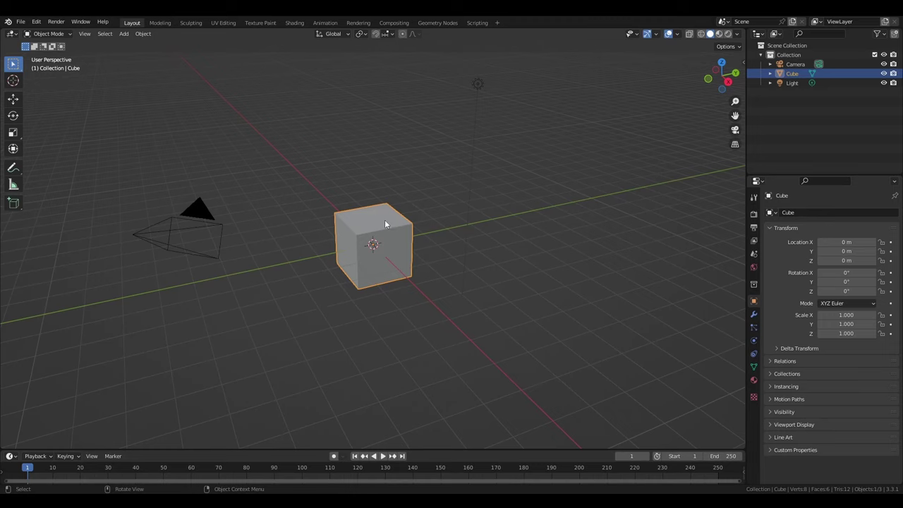
Step: In Blender, delete the default light and camera from the scene
click(478, 84)
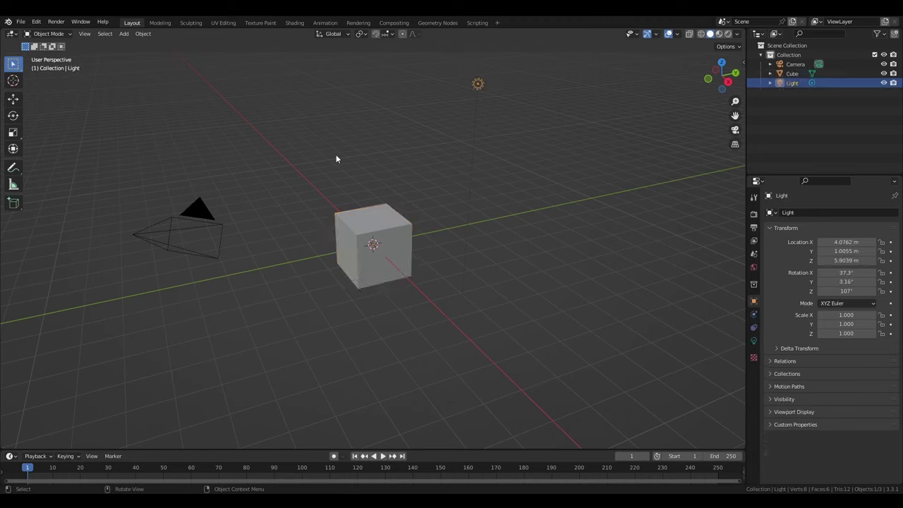
shift+click(201, 209)
key(x)
click(310, 160)
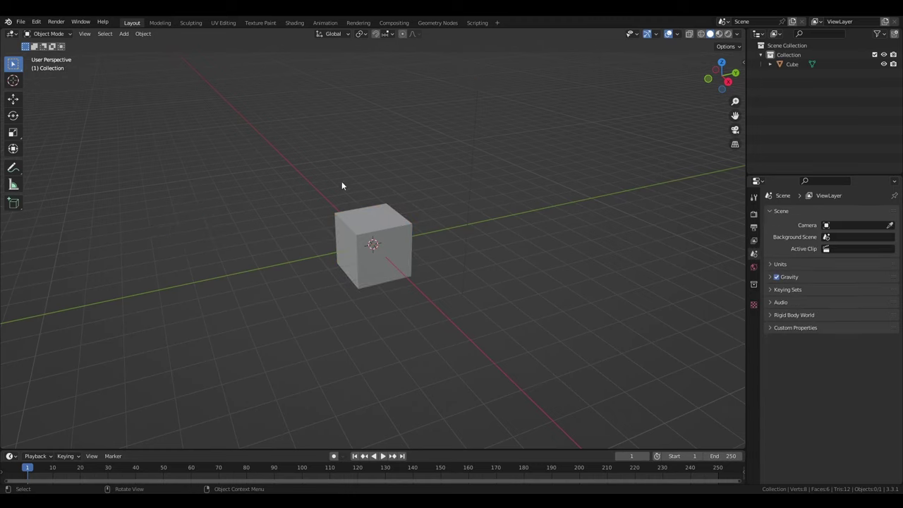
Step: Scale the default cube to 0.5 in X and Y, leaving Z out of the scaling
click(372, 220)
key(s)
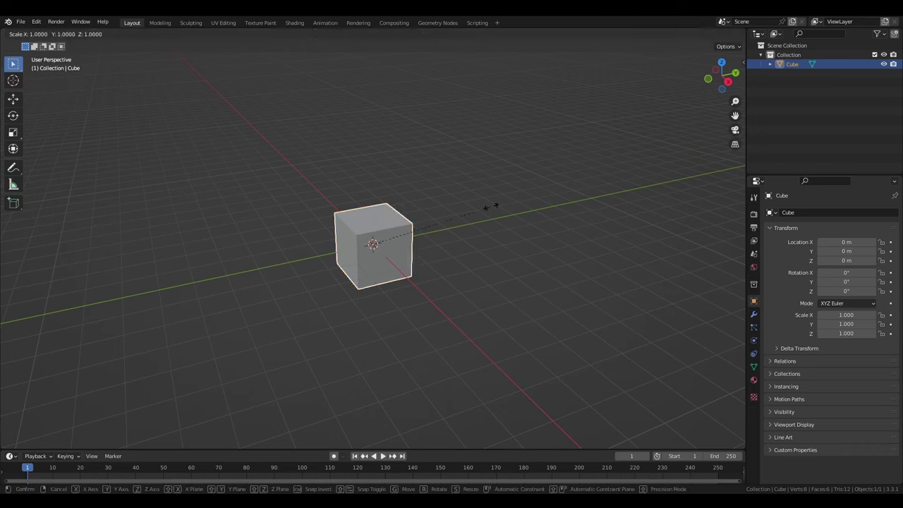
key(shift+z)
text(.5)
key(Return)
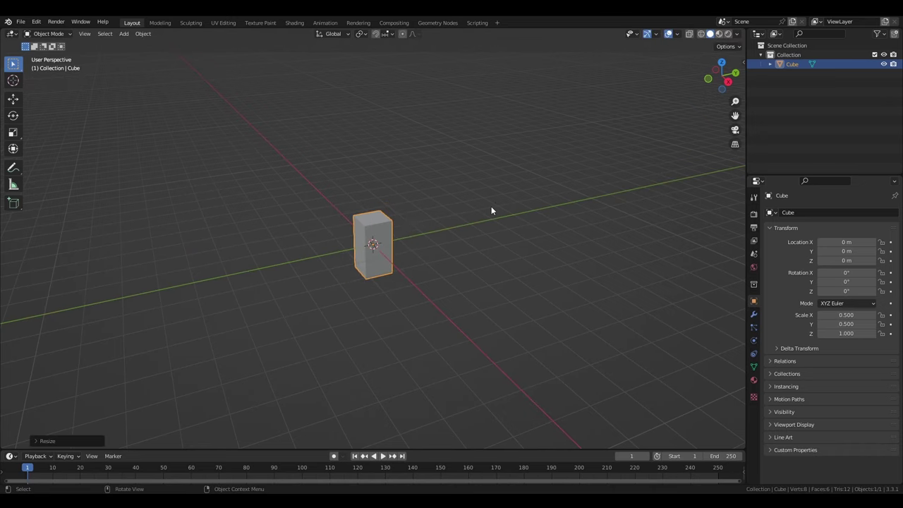
Step: Move the cube 1 m up along Z and 2 m along Y
key(g)
key(z)
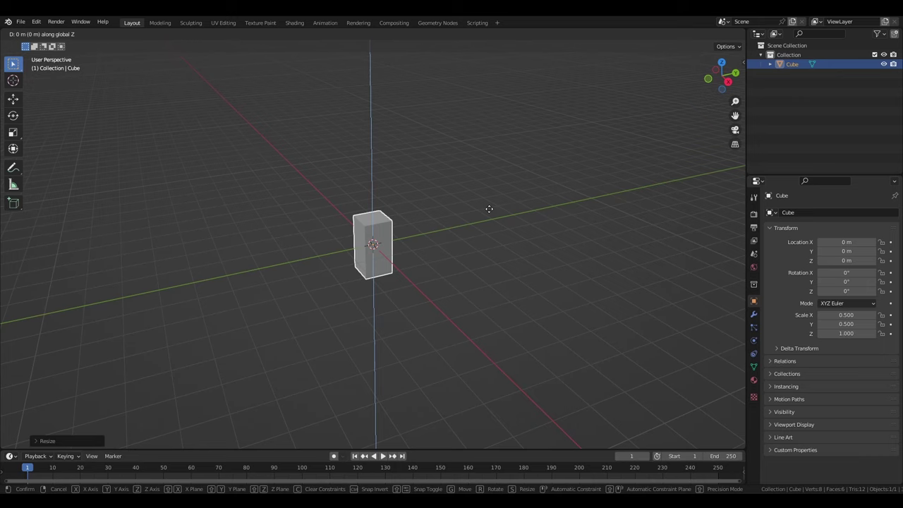
text(1)
key(Return)
text(gy)
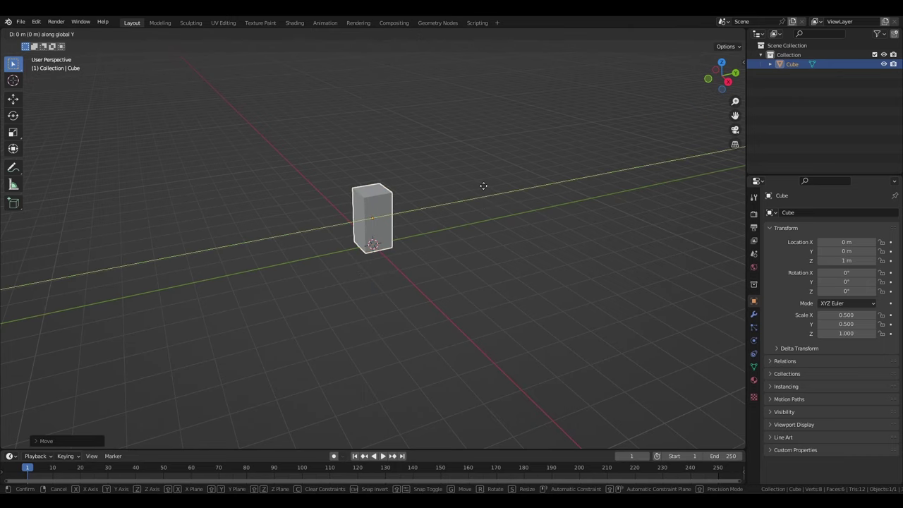
text(2)
key(Return)
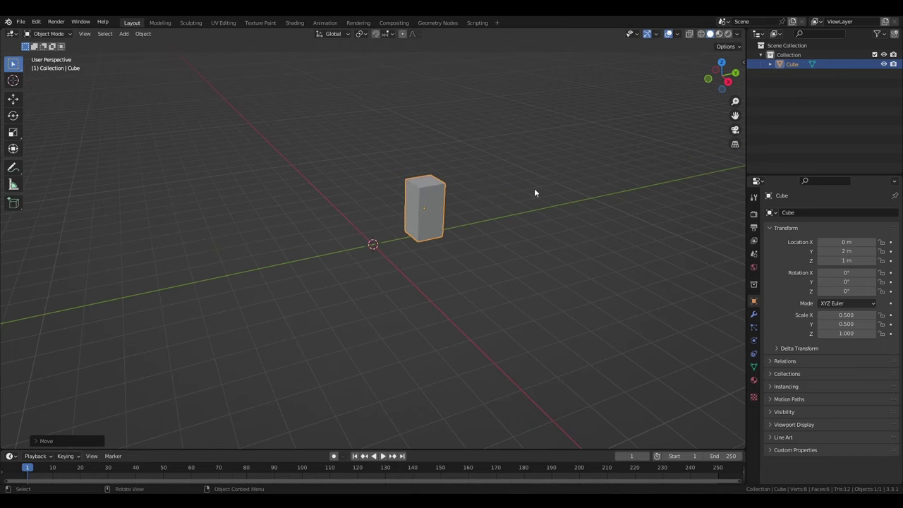
Step: Move the cube a further 1 m along the Y axis
middle_drag(535, 187, 484, 227)
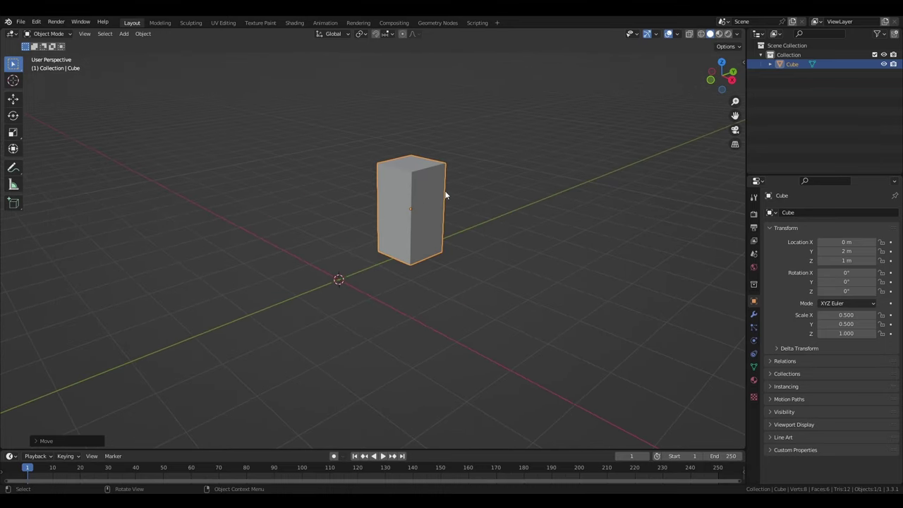
text(gy)
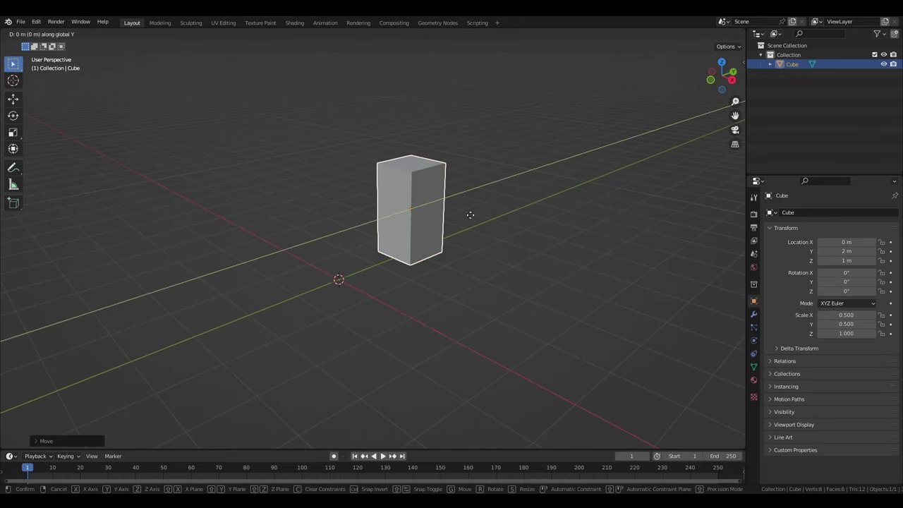
text(1)
key(Return)
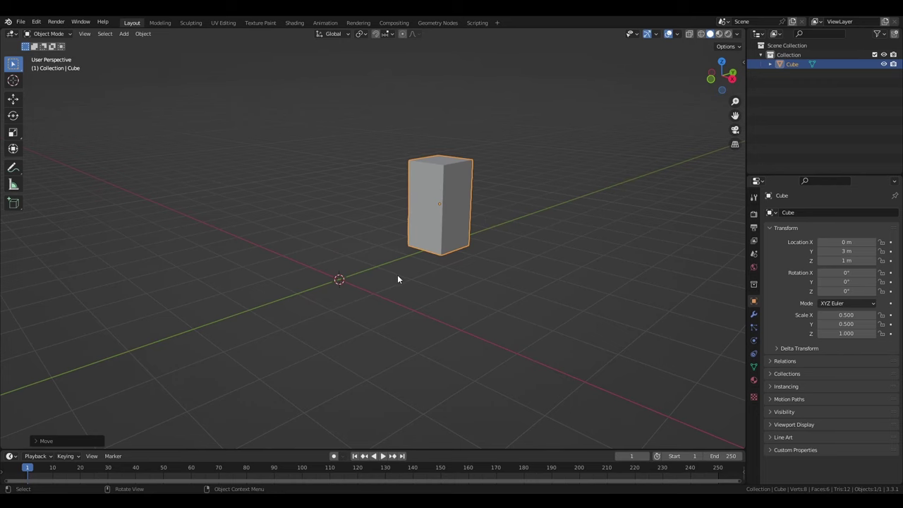
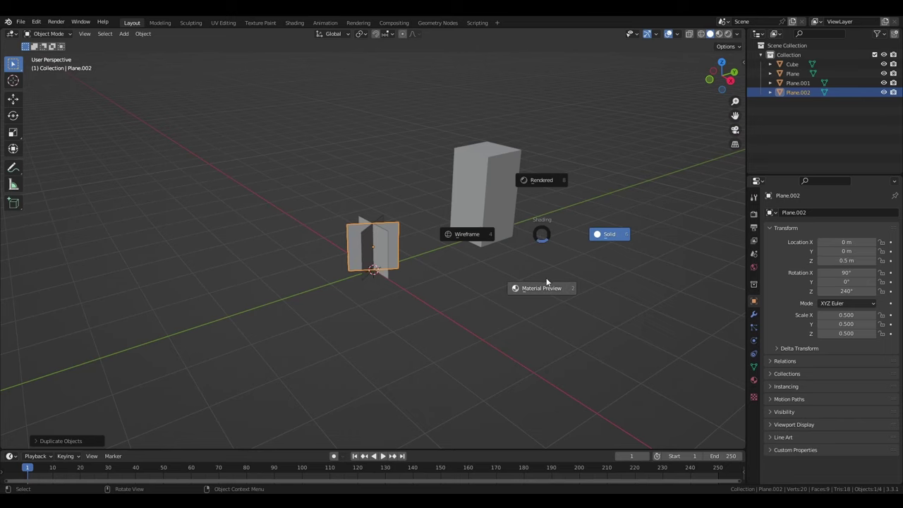
Step: Switch the viewport to Material Preview and join the three crossed foliage planes into a single object
click(547, 284)
mouse_move(547, 284)
middle_down()
mouse_move(528, 259)
mouse_move(487, 271)
middle_up()
click(311, 198)
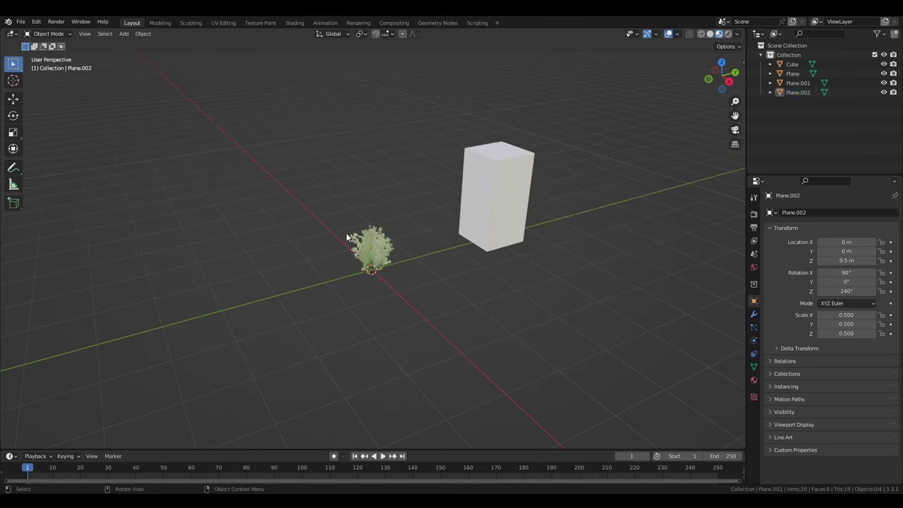
drag(302, 190, 408, 301)
middle_drag(408, 301, 384, 250)
key(ctrl+j)
click(422, 277)
Step: Set the joined foliage object's origin to the 3D cursor at its base
click(384, 251)
right_click(389, 247)
mouse_move(370, 295)
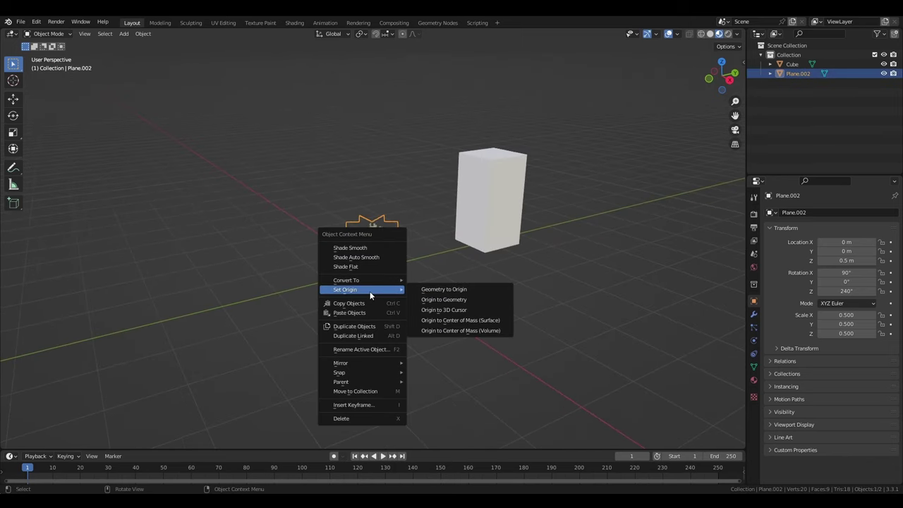
click(436, 310)
click(435, 308)
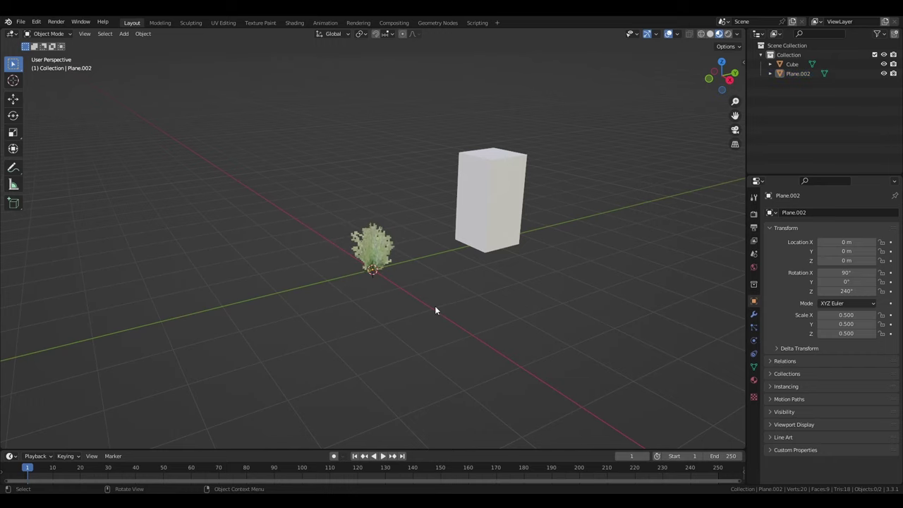
middle_drag(436, 310, 458, 304)
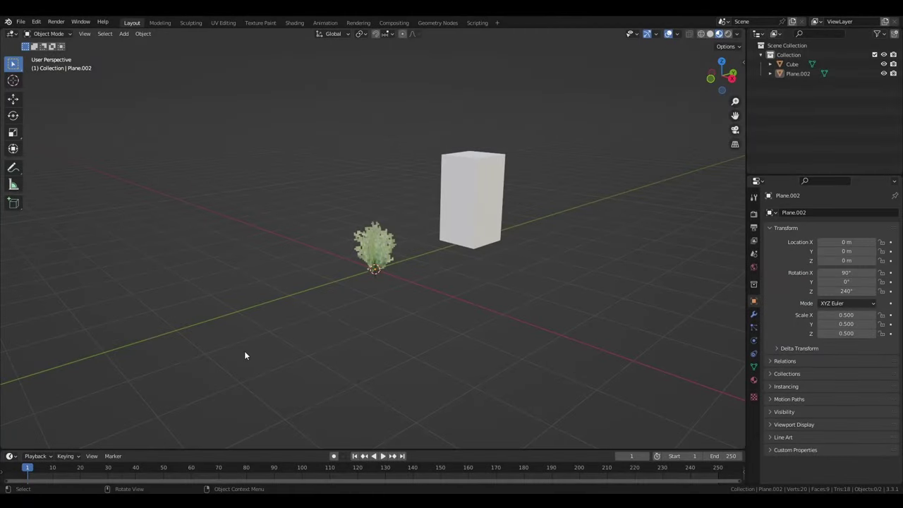
Step: Move the foliage object -1 m along the X axis
click(370, 304)
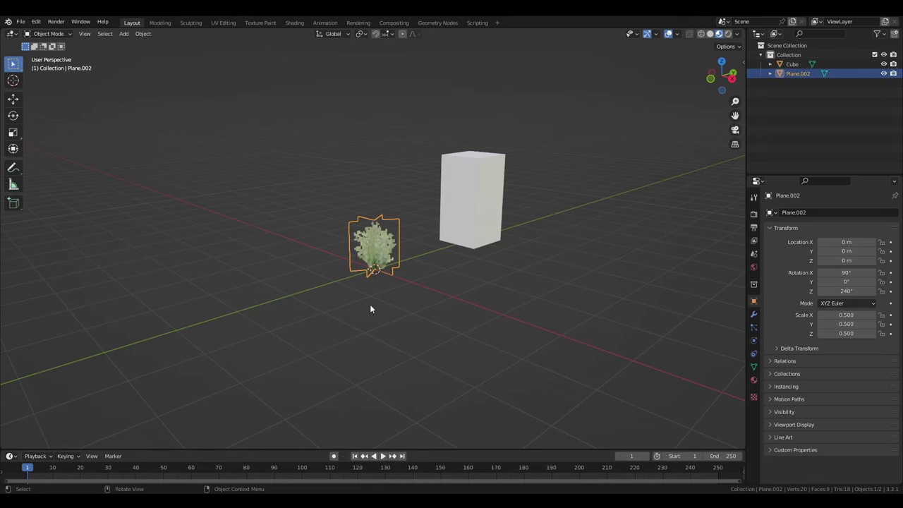
text(gx-1)
key(Return)
Step: Add a cone mesh at the world origin with 5 vertices
middle_drag(348, 295, 452, 297)
key(shift+a)
mouse_move(452, 296)
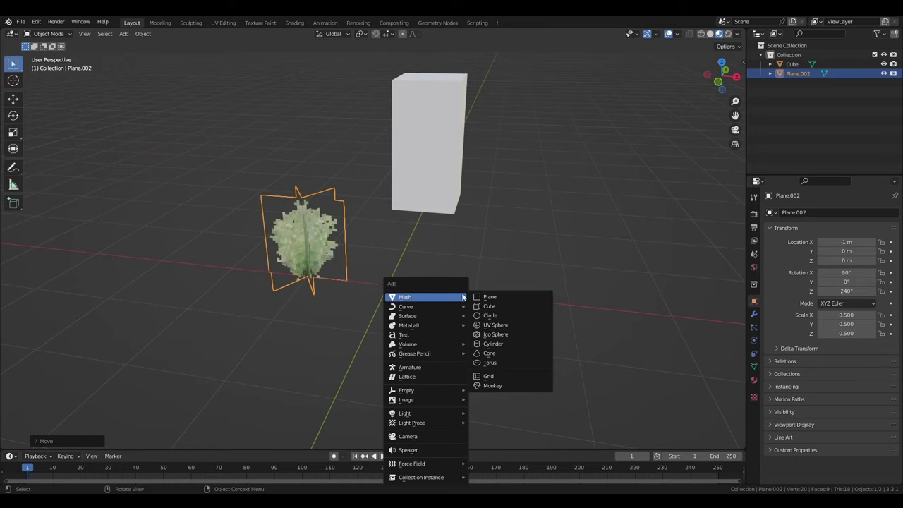
click(509, 354)
click(58, 440)
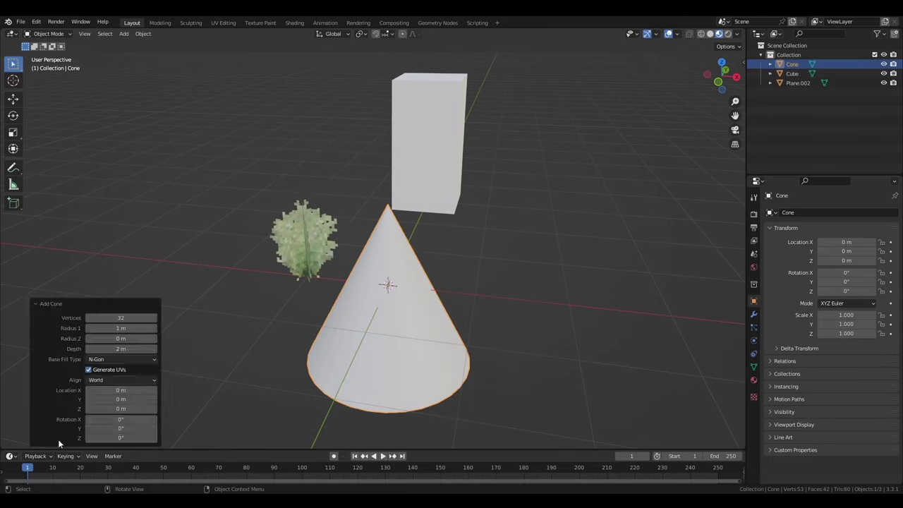
click(141, 318)
text(5)
key(Return)
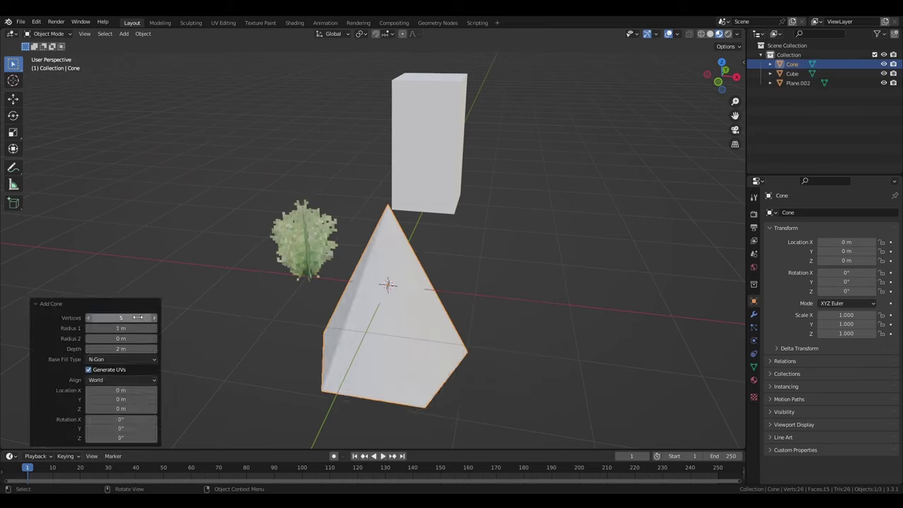
Step: Set the new cone's Radius 1 to 0.5 m and its depth to 12 m
click(129, 328)
text(0.5)
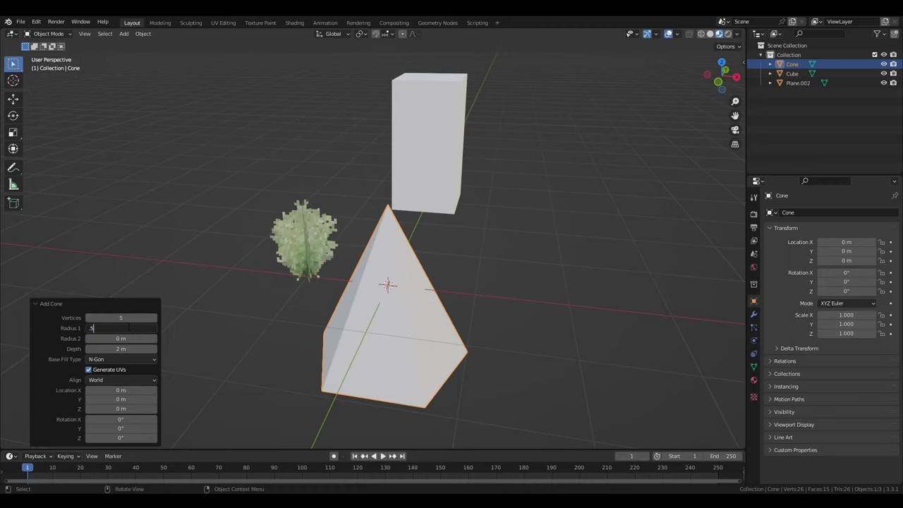
key(Return)
click(129, 349)
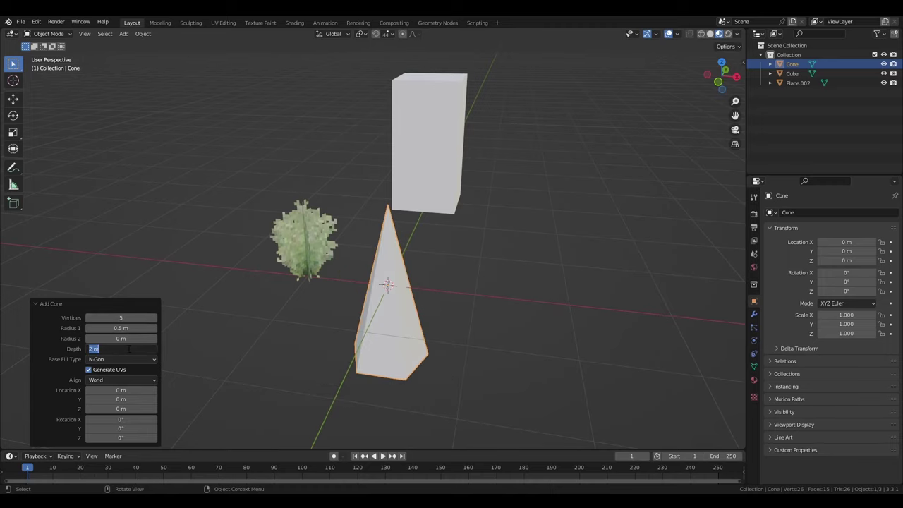
text(12)
key(Return)
Step: Move the cone 6 m up along the Z axis
middle_drag(388, 348, 469, 276)
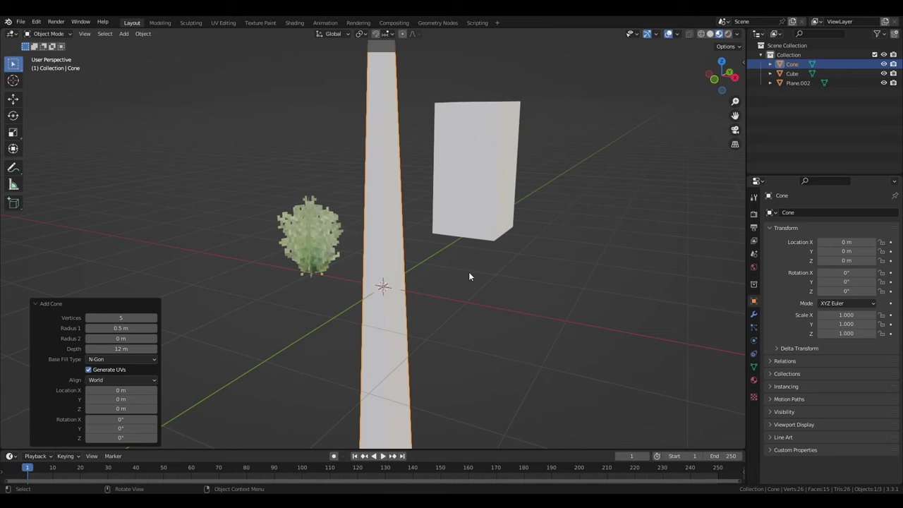
key(g)
key(z)
key(6)
key(Return)
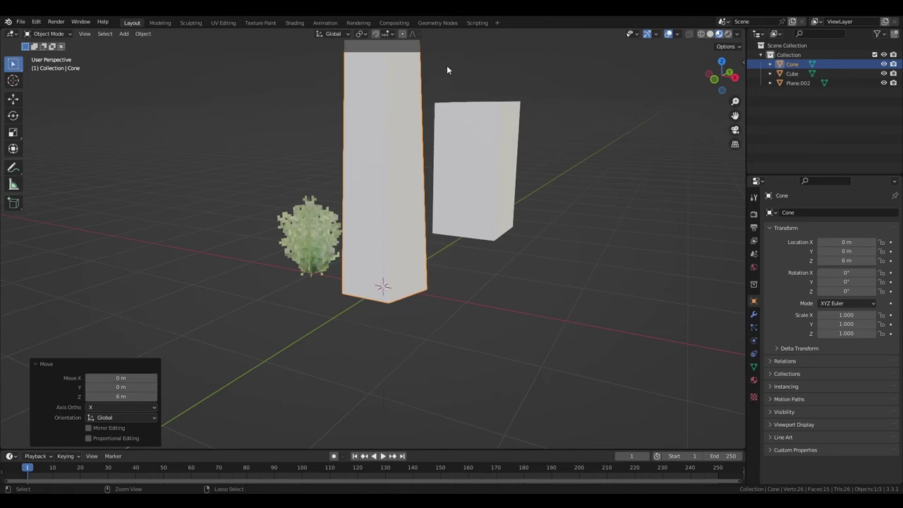
Step: Separate the cone's pentagonal base face into its own object, then return to Object Mode with nothing selected
middle_drag(446, 70, 493, 359)
key(Tab)
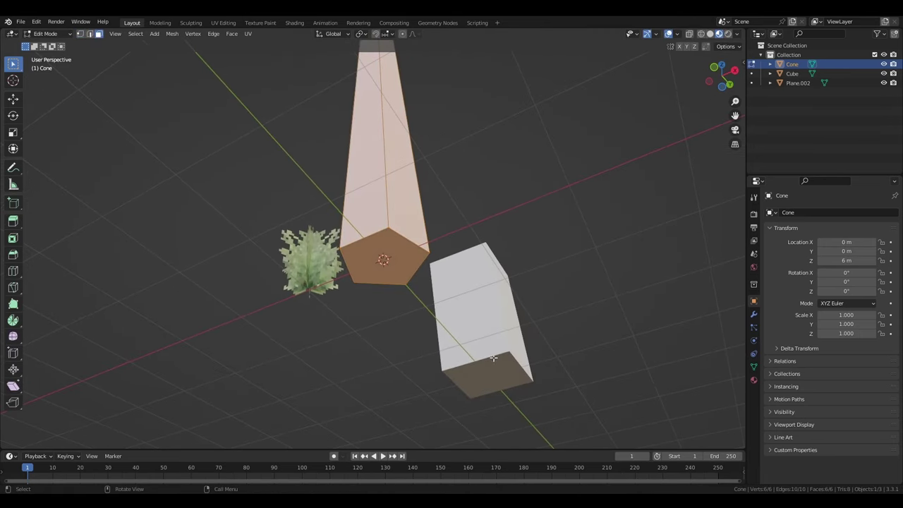
click(401, 271)
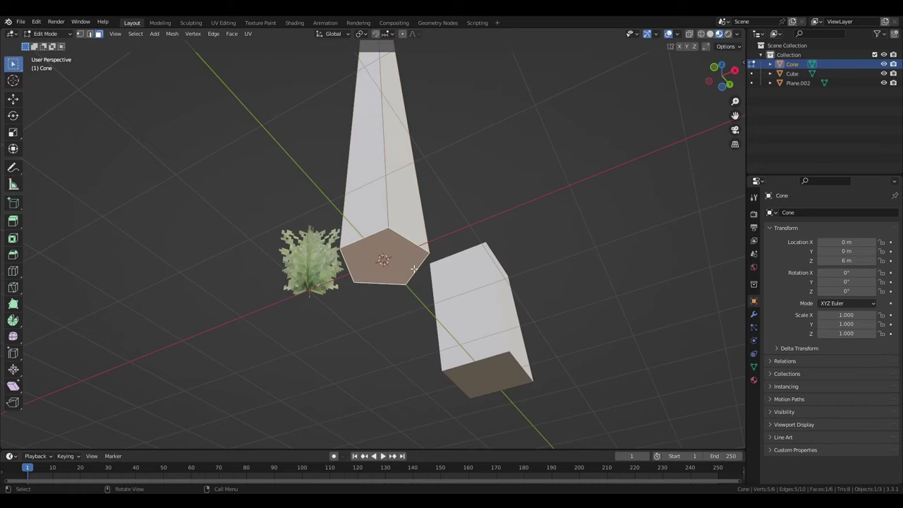
key(p)
click(415, 272)
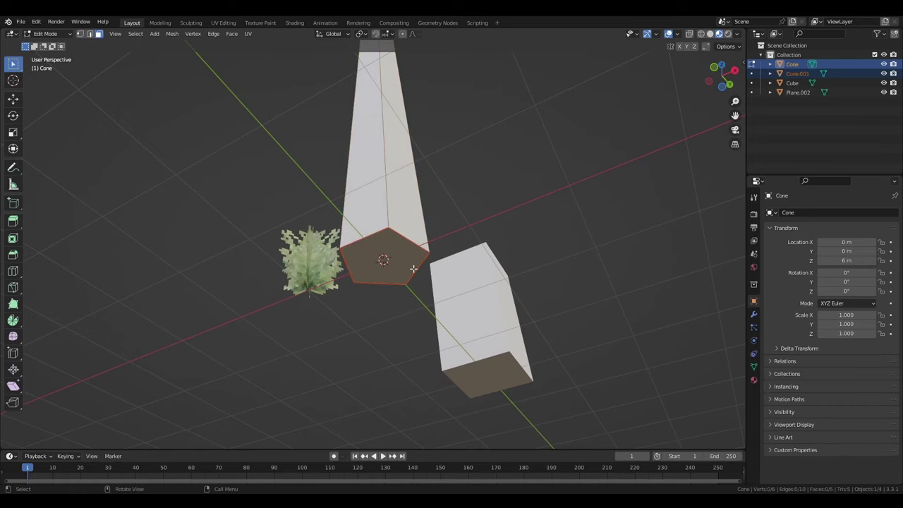
middle_drag(417, 268, 449, 260)
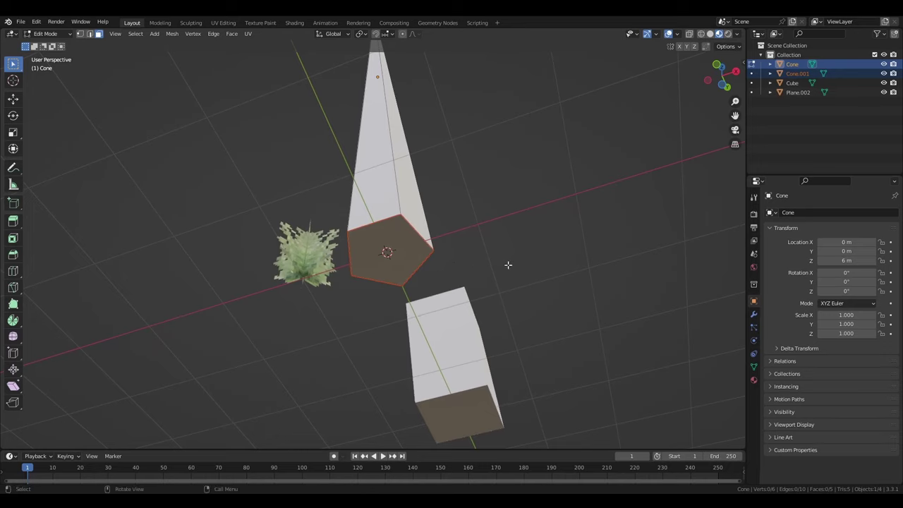
key(Tab)
click(497, 233)
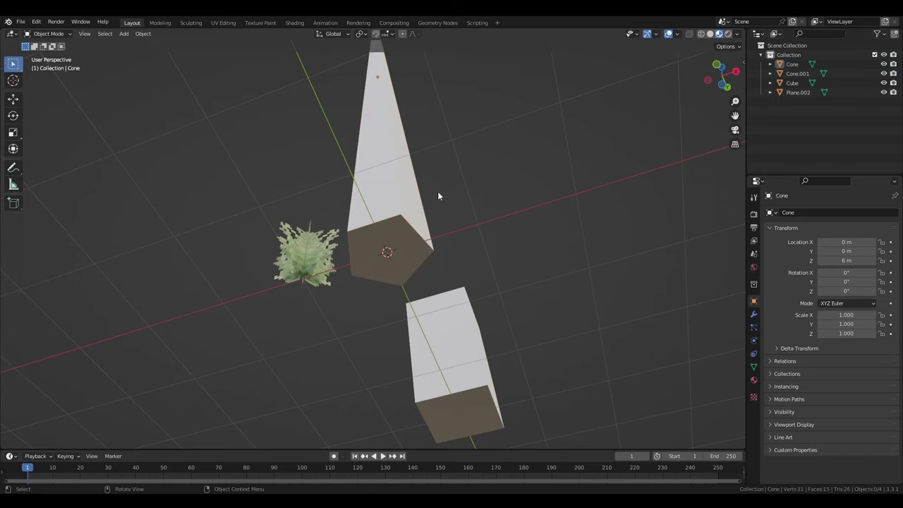
Step: In the Shading workspace, assign the existing foliage material to the tall trunk cone
click(408, 184)
middle_drag(509, 166, 405, 192)
click(295, 23)
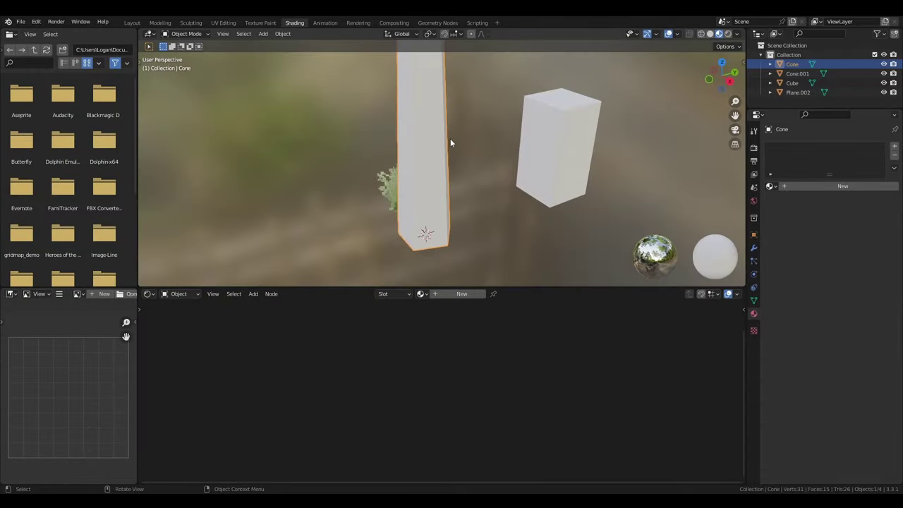
mouse_move(449, 141)
middle_down()
mouse_move(537, 125)
mouse_move(492, 169)
middle_up()
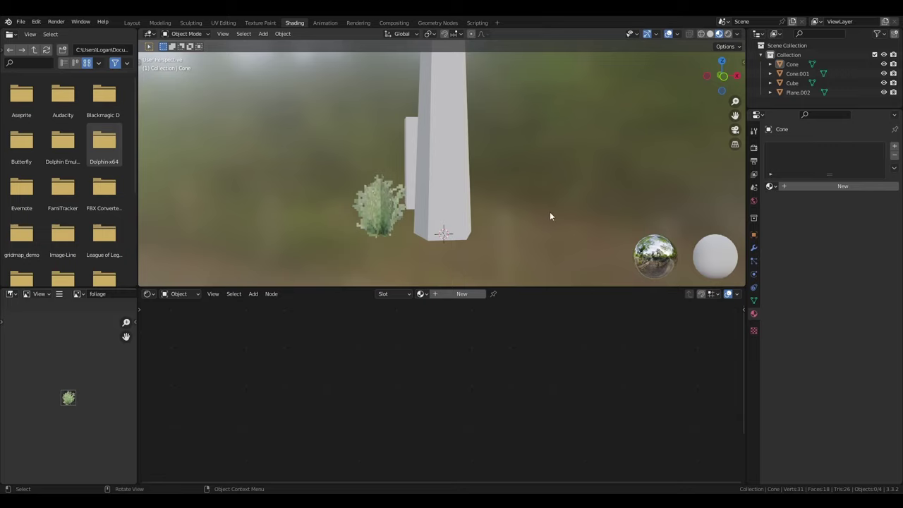
click(465, 108)
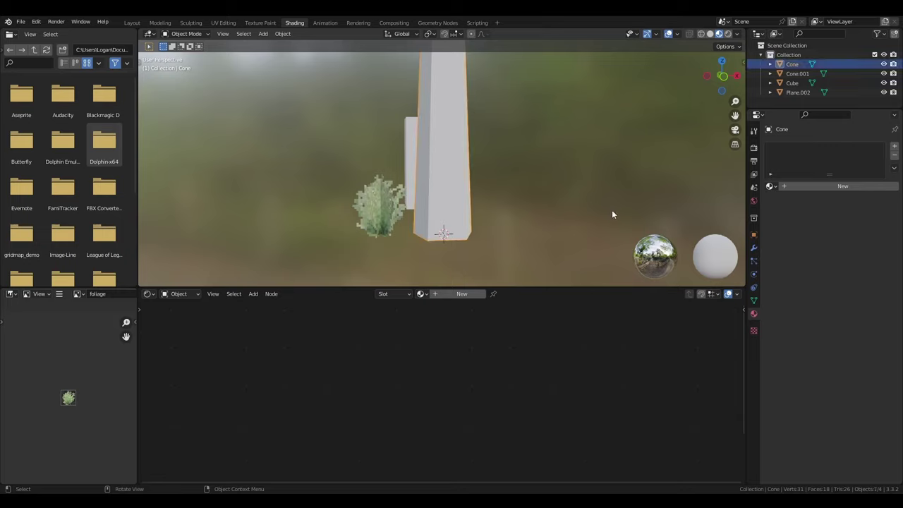
click(773, 186)
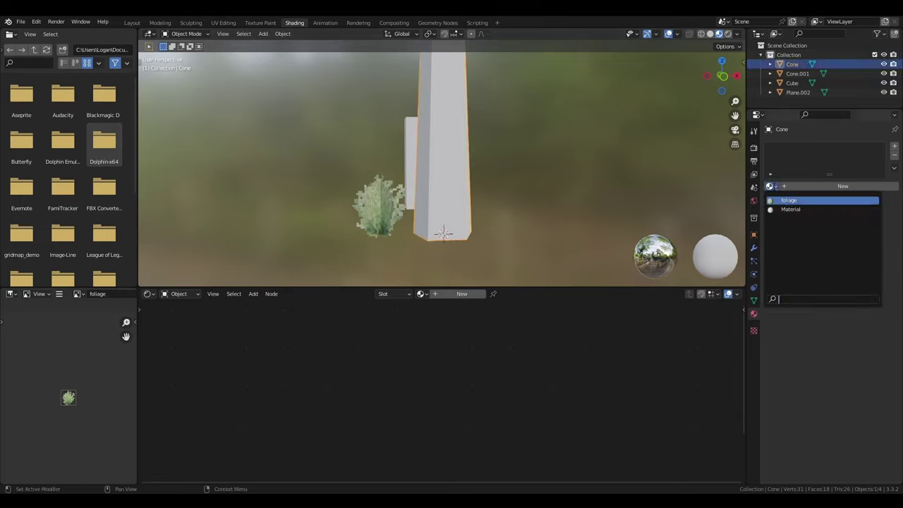
click(788, 201)
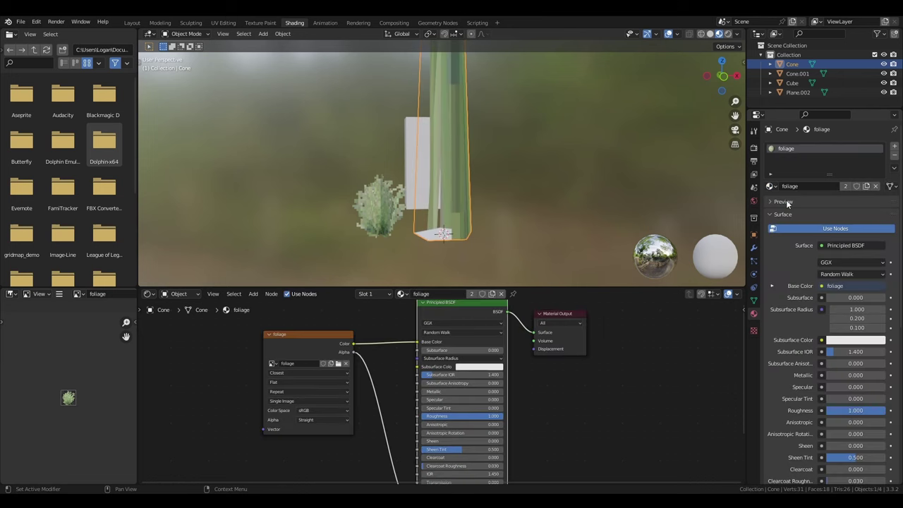
Step: Make a separate copy of the trunk's foliage material and name it bark
click(867, 186)
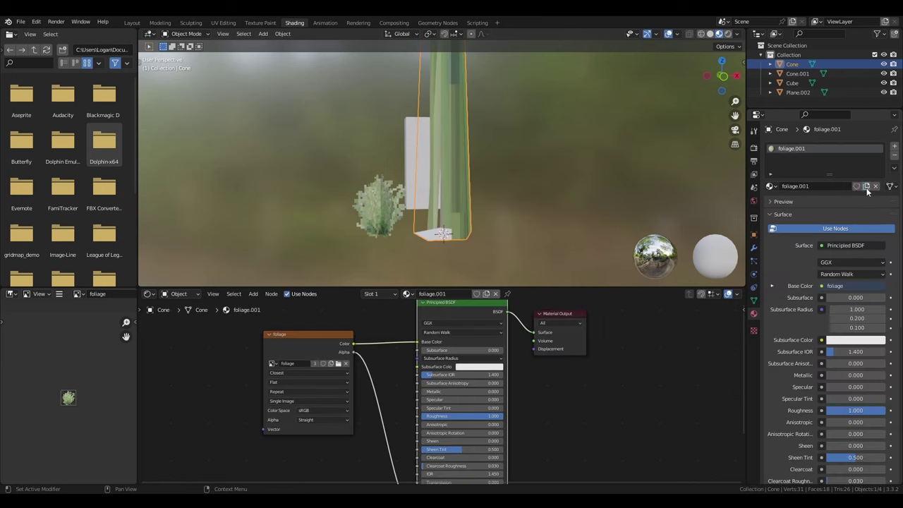
click(819, 185)
text(bark)
key(Return)
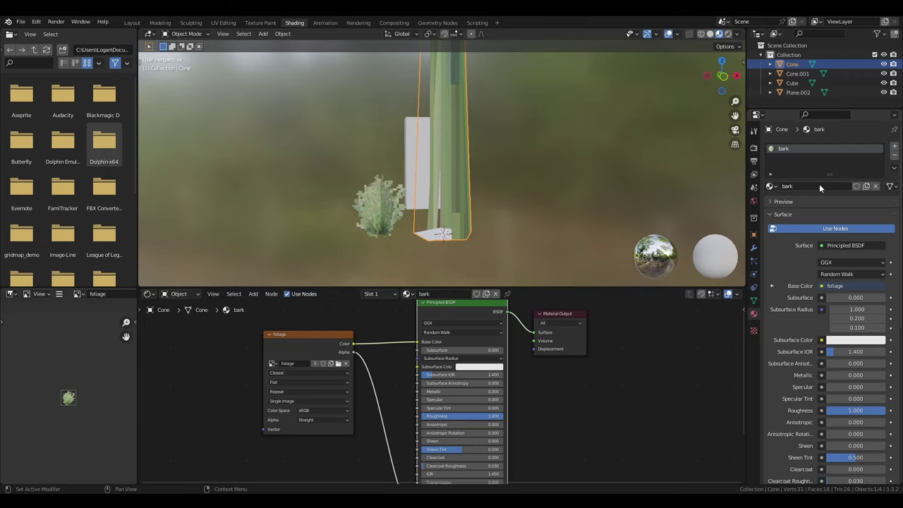
Step: Replace the bark material's image texture with bark.png from the Assets folder
click(338, 363)
click(290, 161)
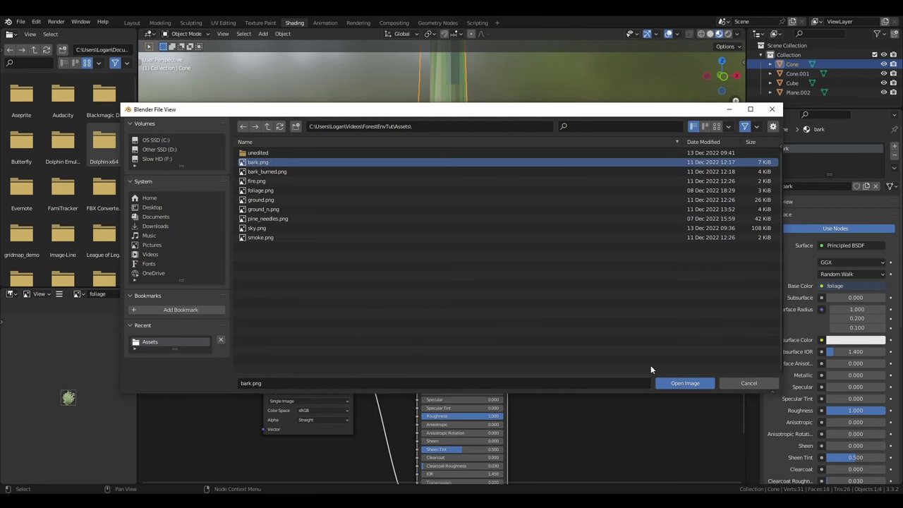
click(677, 382)
Step: Set the bark material's blend mode to Opaque
scroll(852, 372, down, 8)
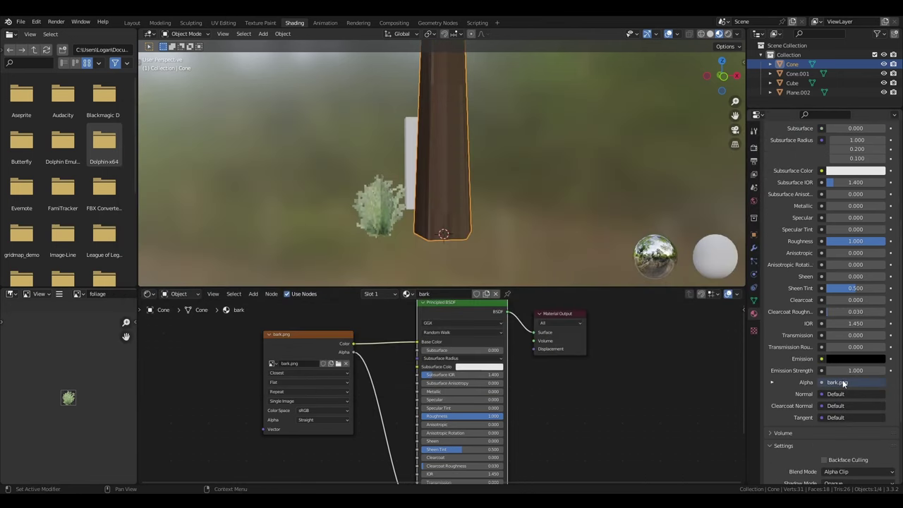
click(851, 415)
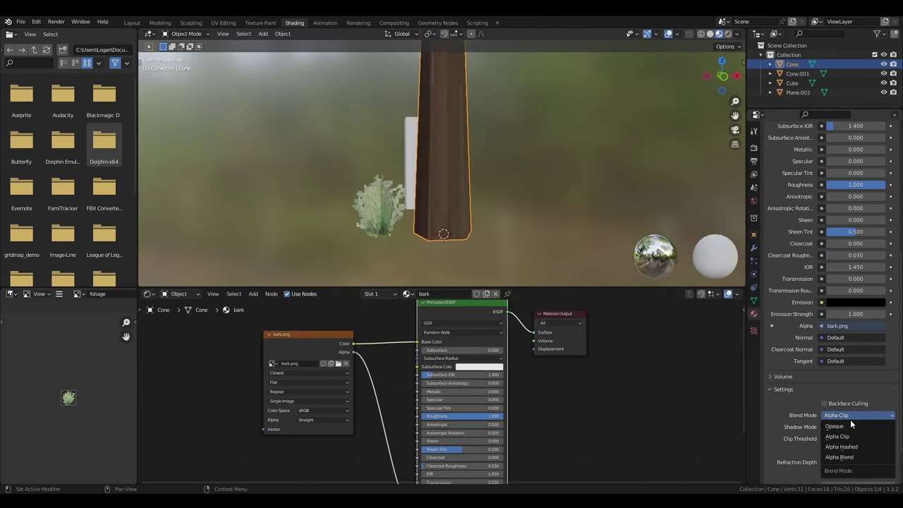
click(850, 422)
Step: Disconnect the bark.png texture's alpha output from the Principled BSDF's Alpha input
scroll(524, 426, down, 4)
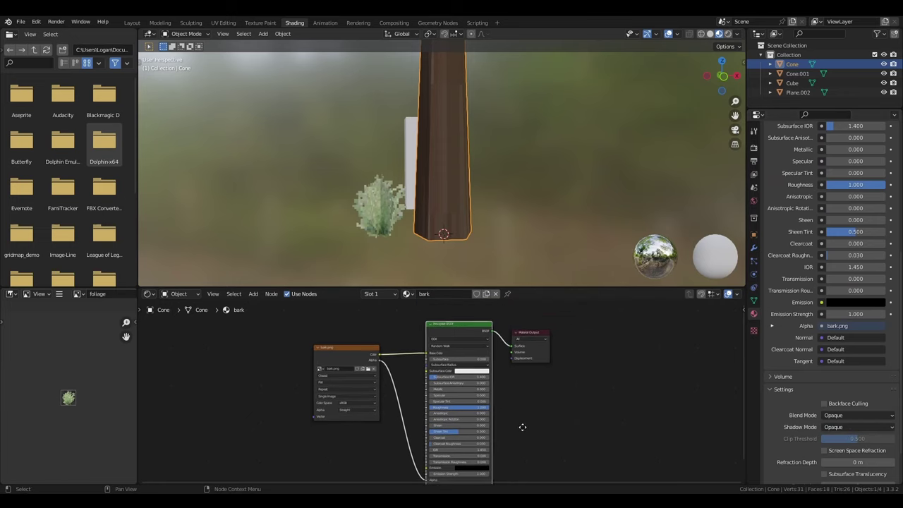
middle_drag(523, 426, 549, 354)
drag(451, 410, 442, 408)
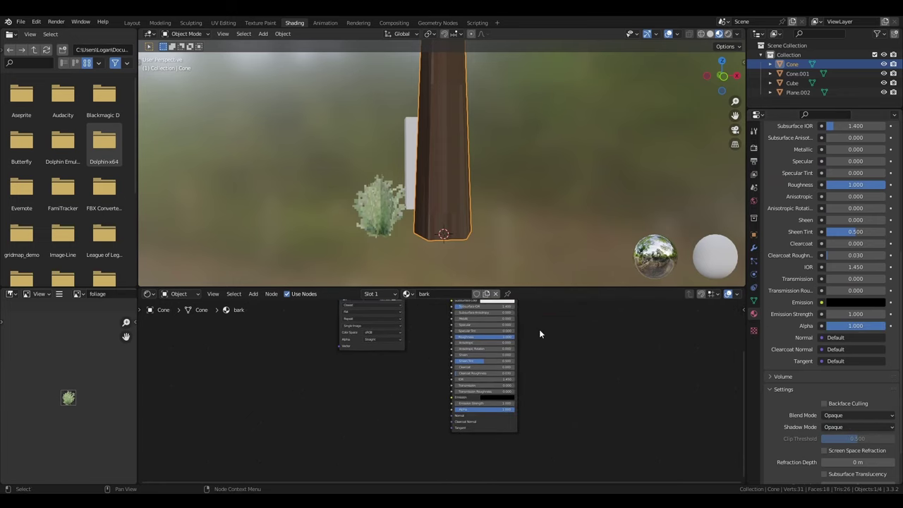
middle_drag(540, 330, 568, 384)
scroll(540, 381, up, 4)
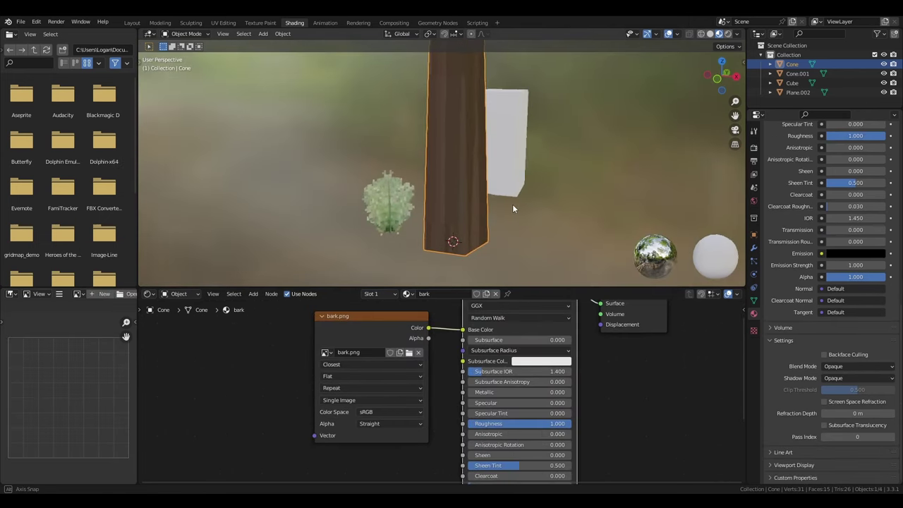
Step: Open the trunk in the UV Editing workspace with its viewport in Material Preview
middle_drag(512, 204, 491, 213)
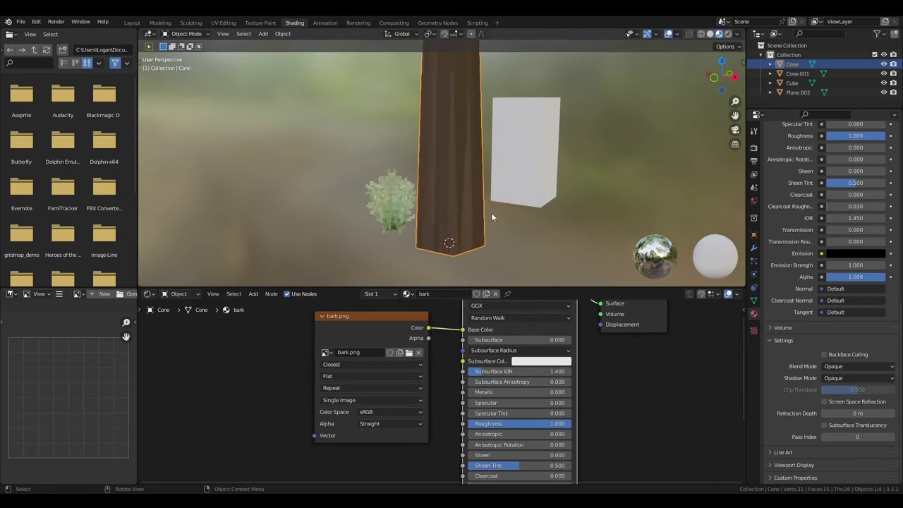
click(225, 22)
key(z)
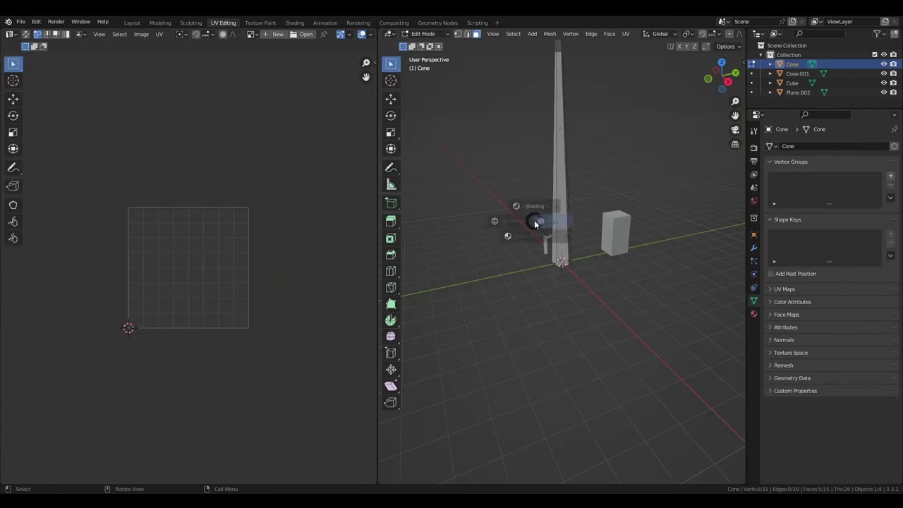
click(535, 276)
middle_drag(547, 262, 570, 277)
middle_drag(571, 276, 599, 262)
Step: Unwrap all trunk faces with Smart UV Project at a 66° angle limit and zero island margin
key(a)
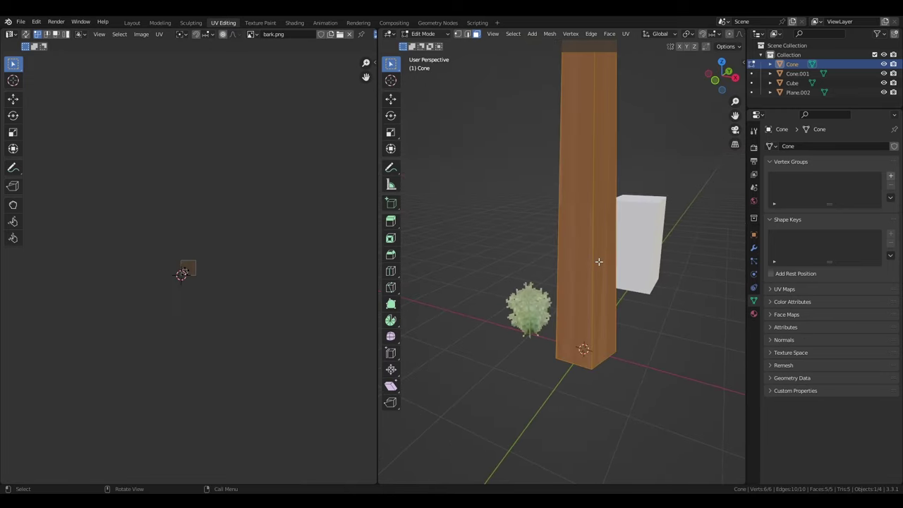
key(u)
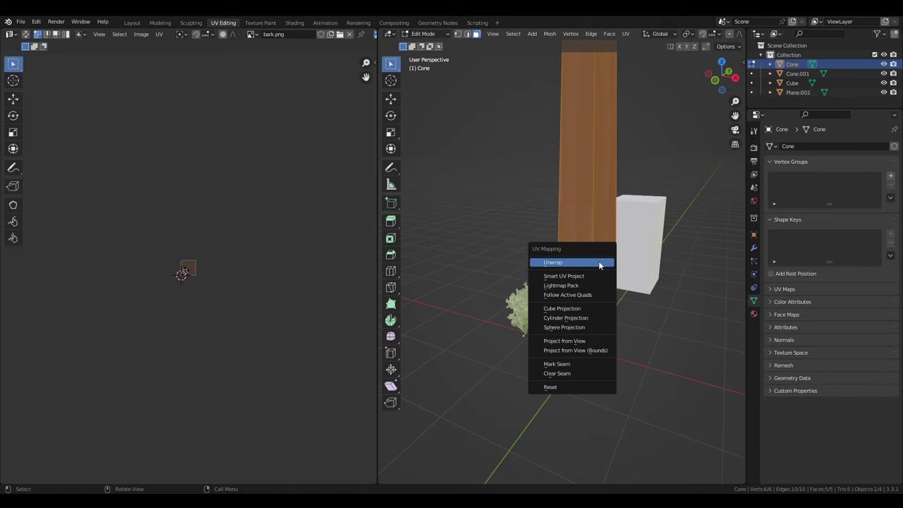
click(584, 277)
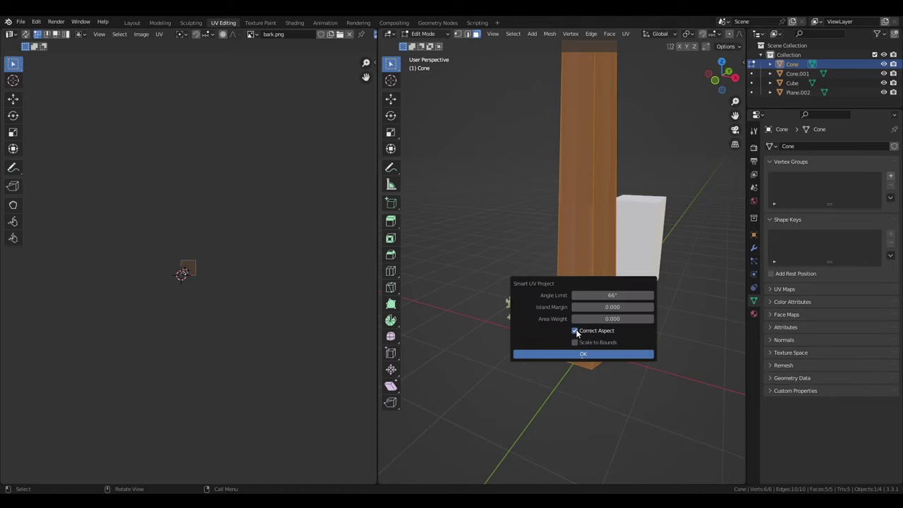
click(589, 356)
key(Home)
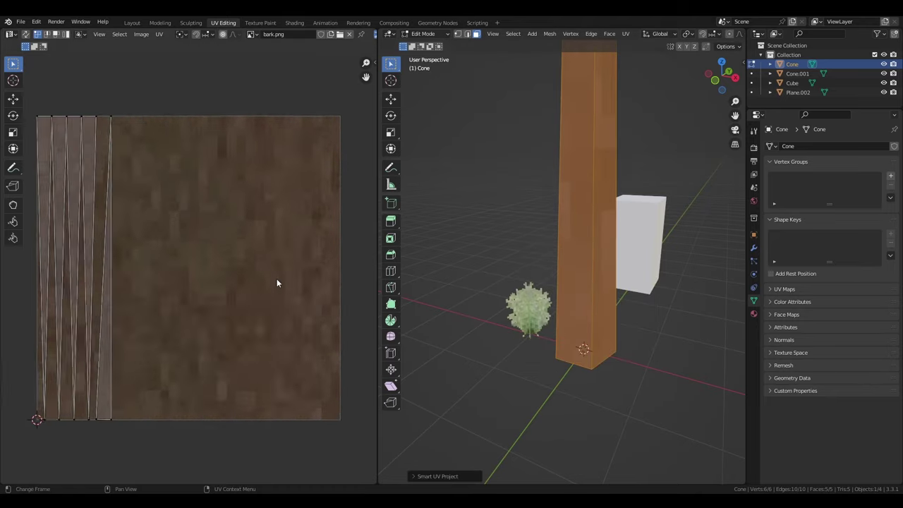
Step: Flip the one inverted UV island vertically by scaling it by -1 along Y
scroll(277, 278, down, 1)
middle_drag(233, 303, 266, 290)
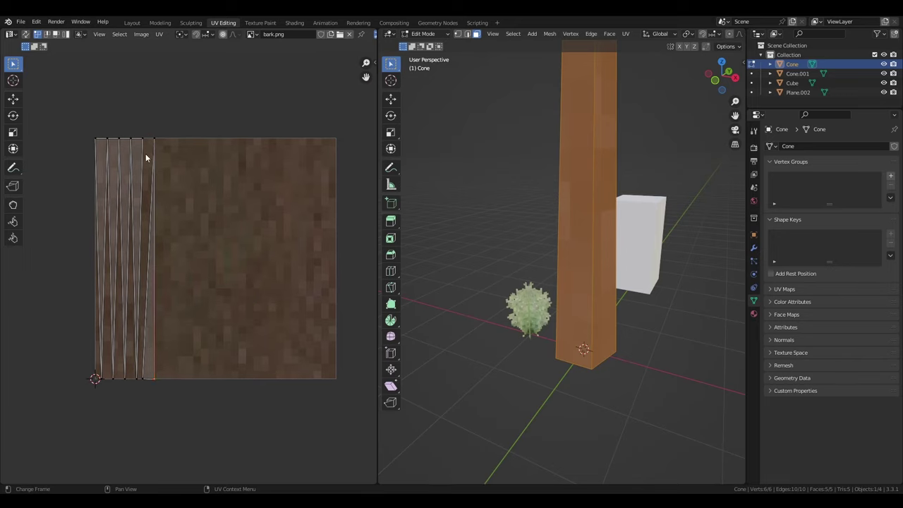
key(l)
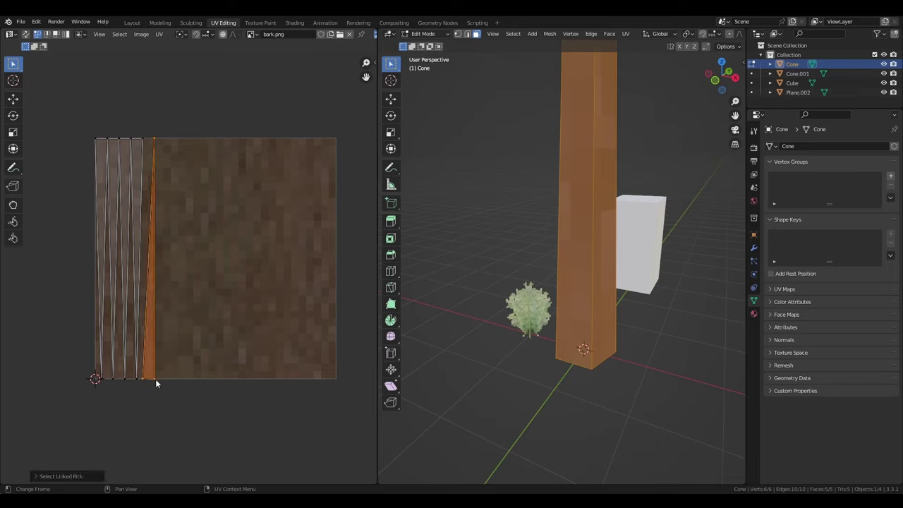
text(sy)
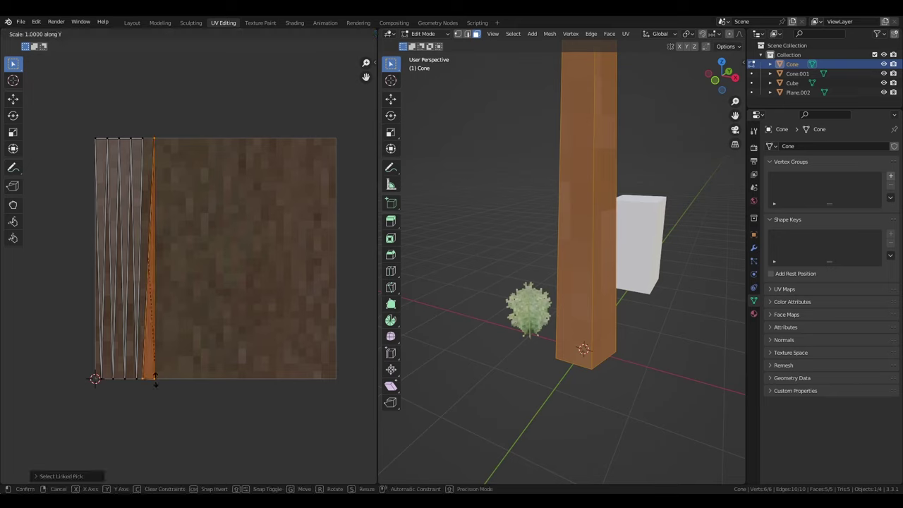
text(-1)
key(Return)
Step: Move the narrow tip of the flipped UV island about -0.022 along X to centre it like the other islands
scroll(155, 379, up, 1)
click(147, 413)
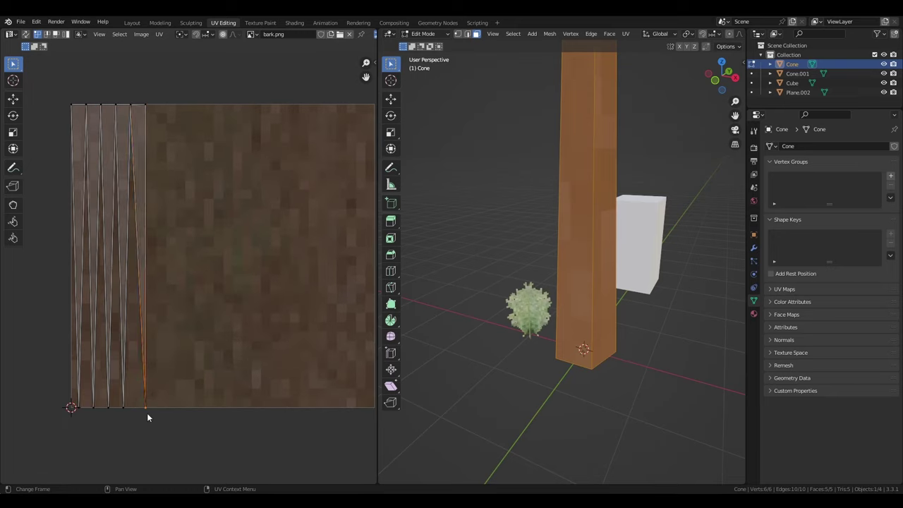
key(g)
key(x)
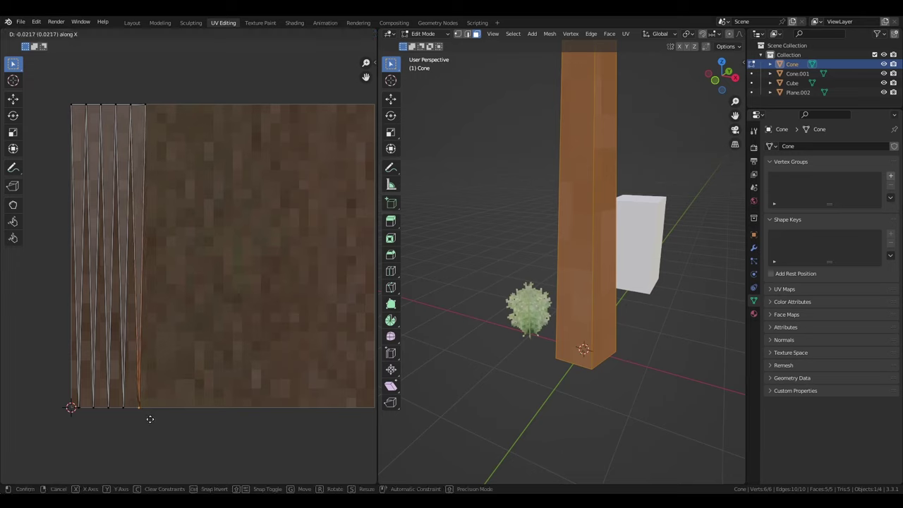
click(149, 422)
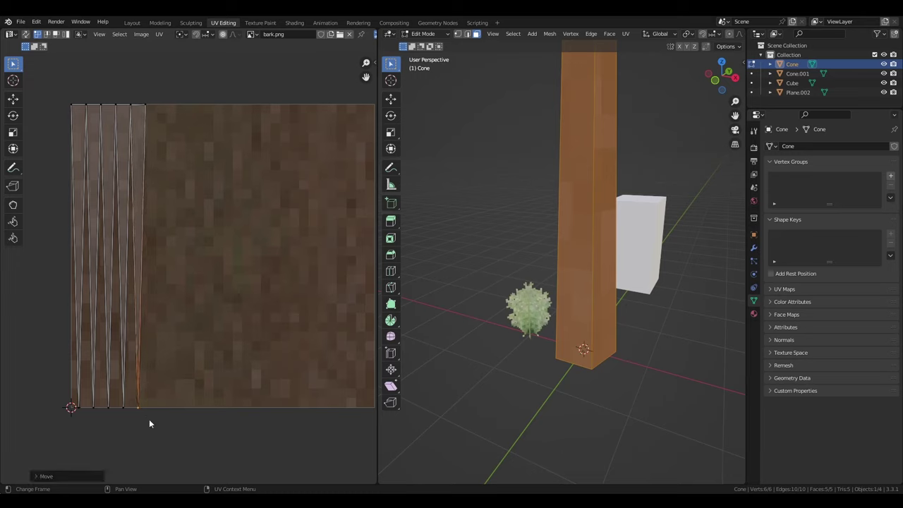
Step: Scale all of the trunk's UV islands up about 7 times over the bark texture
middle_drag(290, 323, 278, 319)
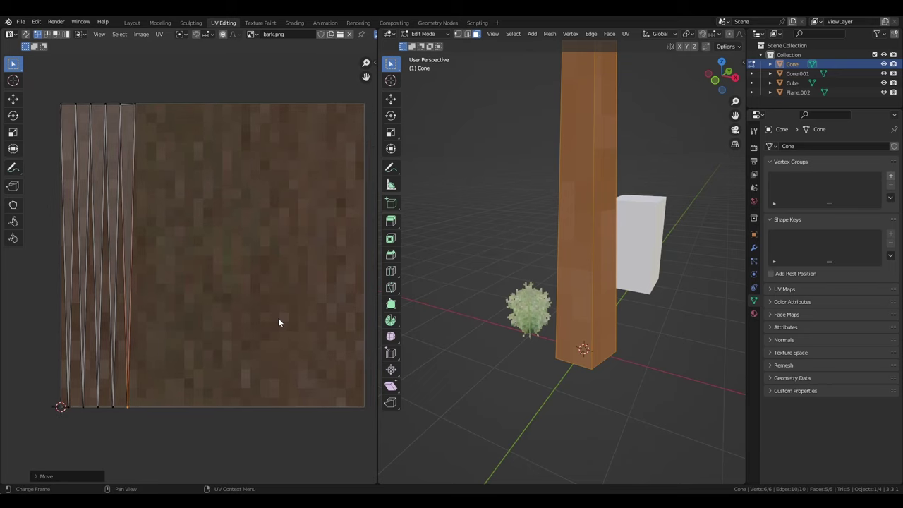
middle_drag(518, 363, 597, 354)
scroll(596, 354, up, 7)
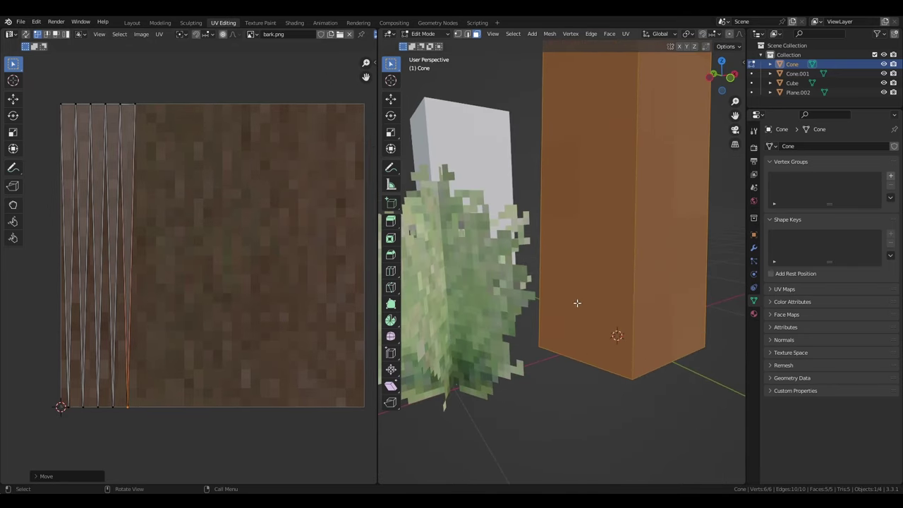
key(a)
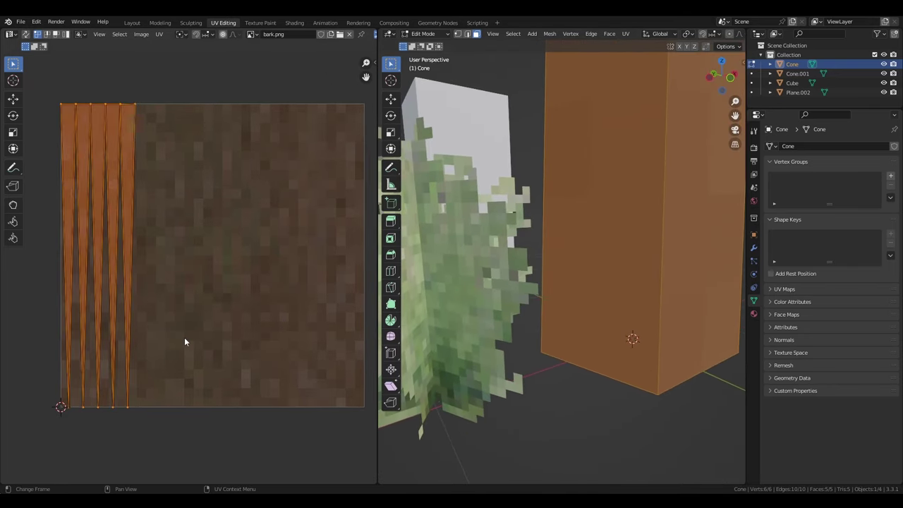
key(s)
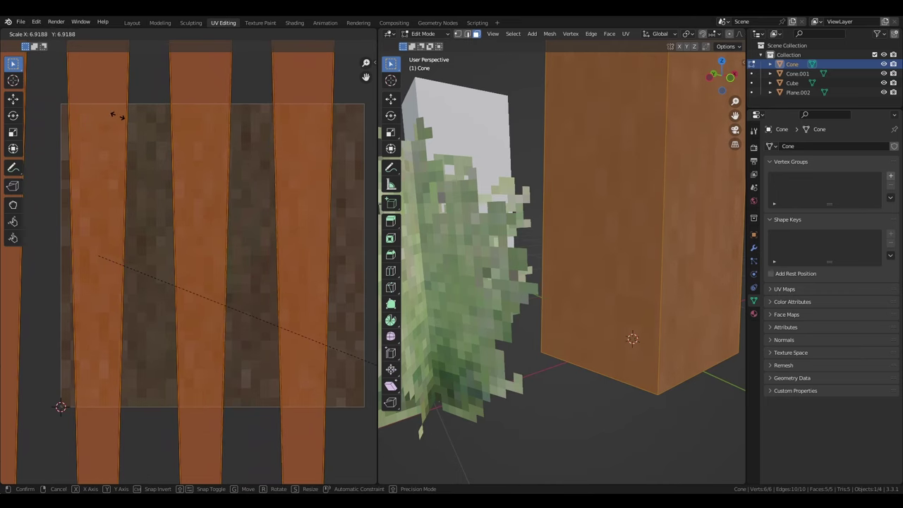
click(156, 122)
middle_drag(475, 217, 604, 273)
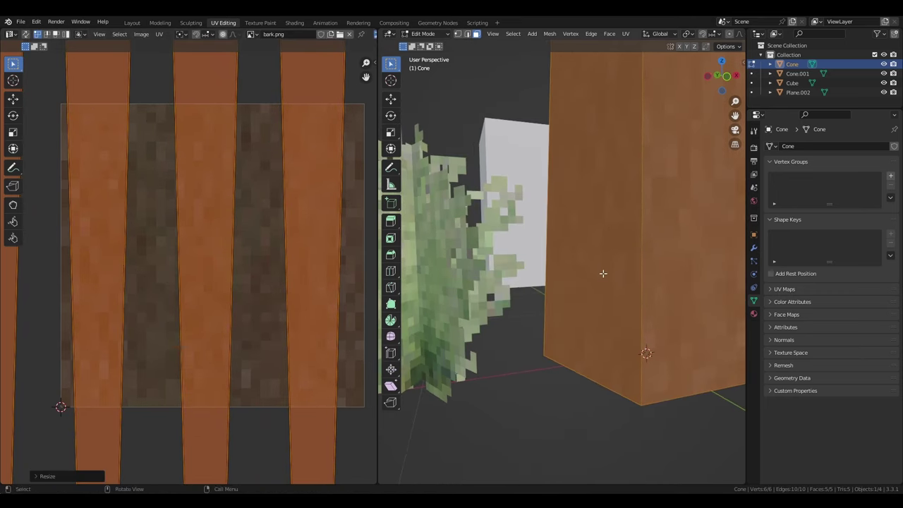
Step: Rescale the trunk's UV islands once more to refine the bark pixel size, and deselect the mesh
key(s)
click(210, 275)
middle_drag(501, 304, 525, 305)
middle_drag(678, 295, 658, 295)
click(581, 411)
mouse_move(580, 410)
middle_down()
mouse_move(638, 393)
mouse_move(670, 269)
mouse_move(595, 308)
mouse_move(614, 308)
mouse_move(649, 296)
mouse_move(604, 301)
mouse_move(593, 289)
middle_up()
scroll(656, 391, down, 5)
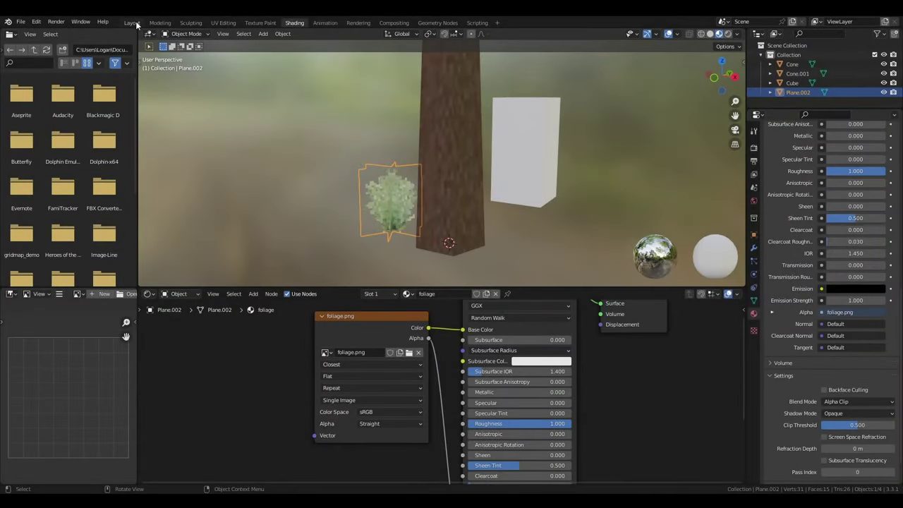
Step: In the Layout workspace, raise the flat pentagon at the trunk's base 4 m along Z
click(134, 22)
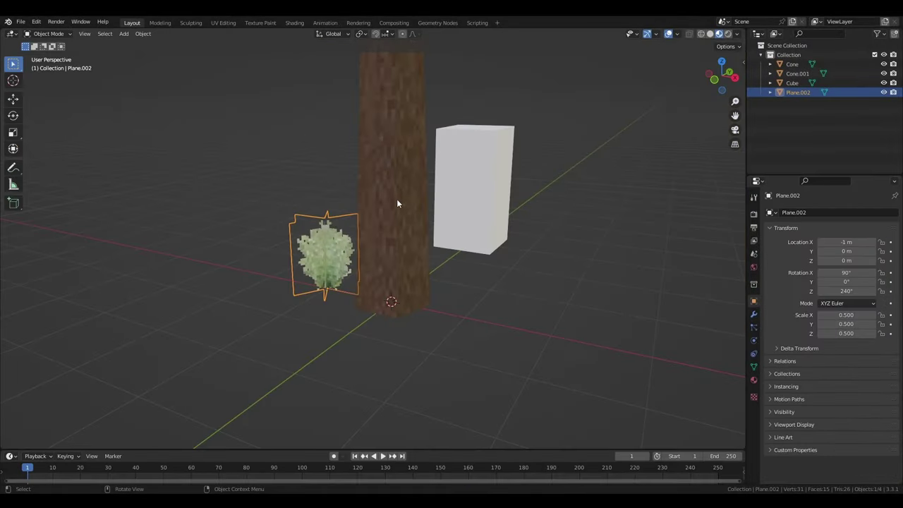
mouse_move(398, 199)
middle_down()
mouse_move(414, 175)
mouse_move(422, 296)
mouse_move(475, 241)
middle_up()
click(422, 297)
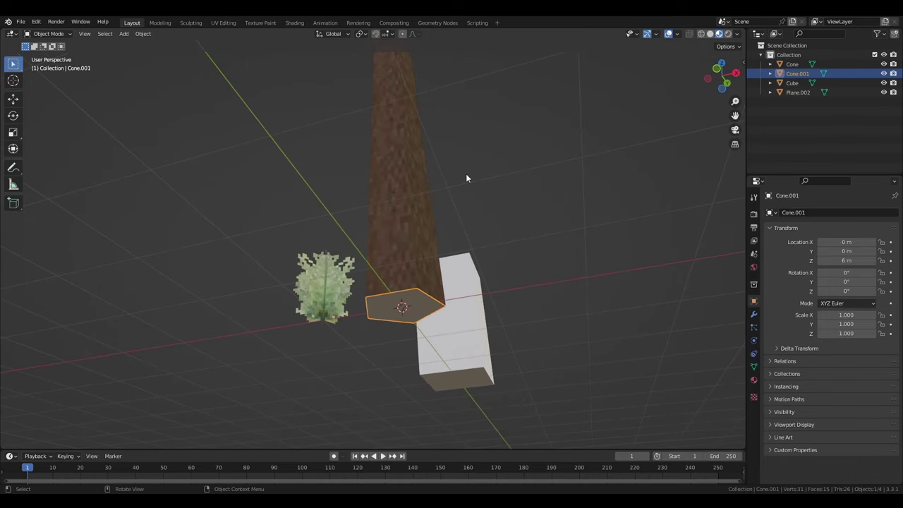
key(g)
key(z)
key(4)
key(Return)
Step: Move the white box 5 m along Y, away from the trunk
middle_drag(466, 173, 465, 200)
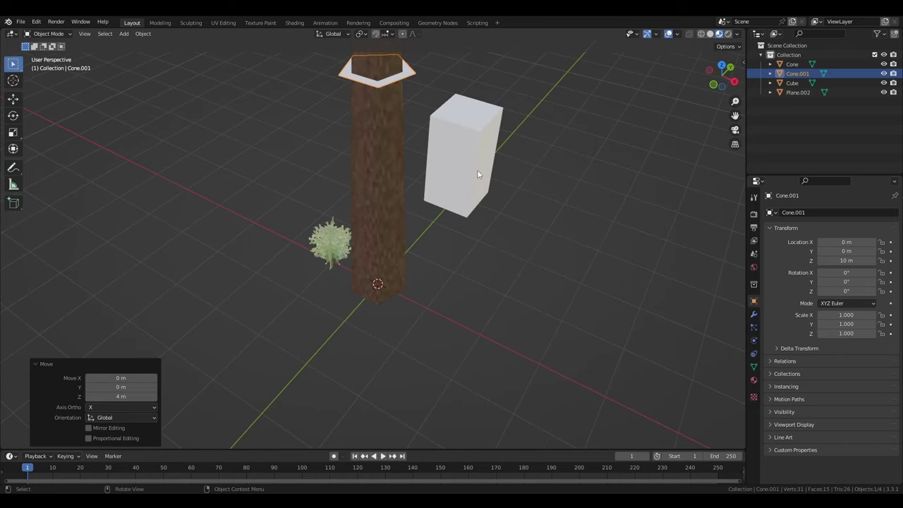
click(478, 174)
key(g)
key(y)
key(5)
key(Return)
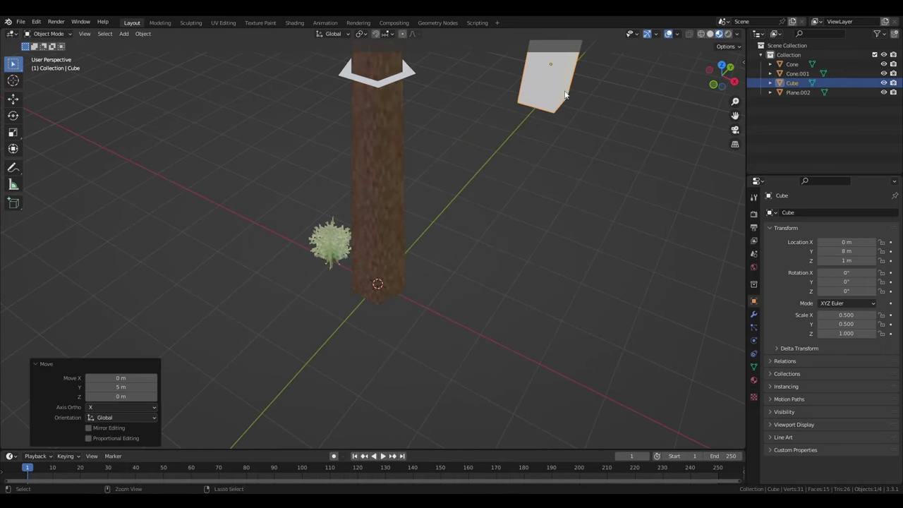
Step: Move the bush -6 m along X, away from the trunk
click(321, 244)
key(g)
key(x)
key(minus)
key(6)
key(Return)
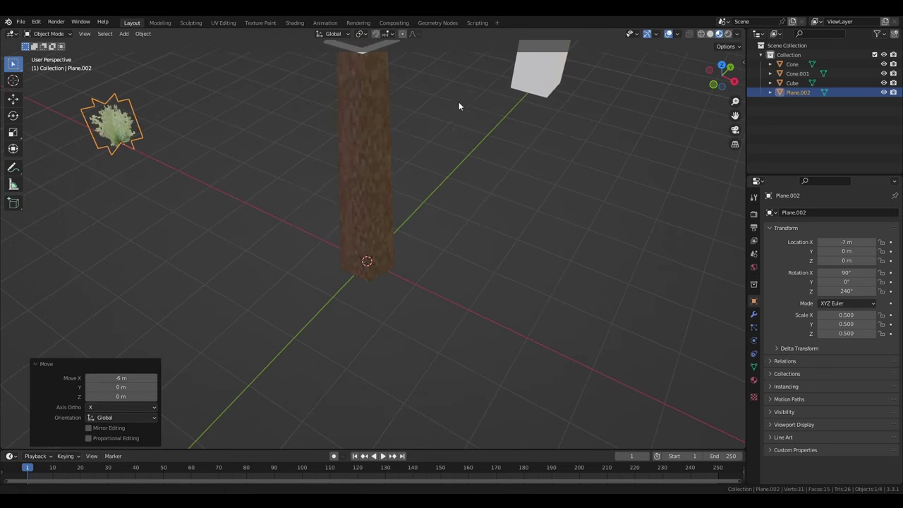
Step: Delete only the face of the pentagon around the trunk, keeping its edges
middle_drag(458, 105, 406, 185)
click(406, 184)
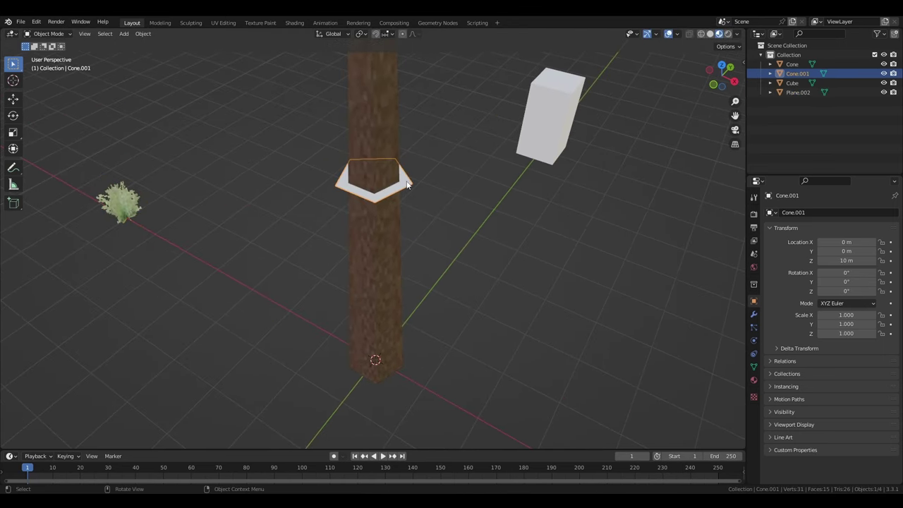
key(Tab)
key(x)
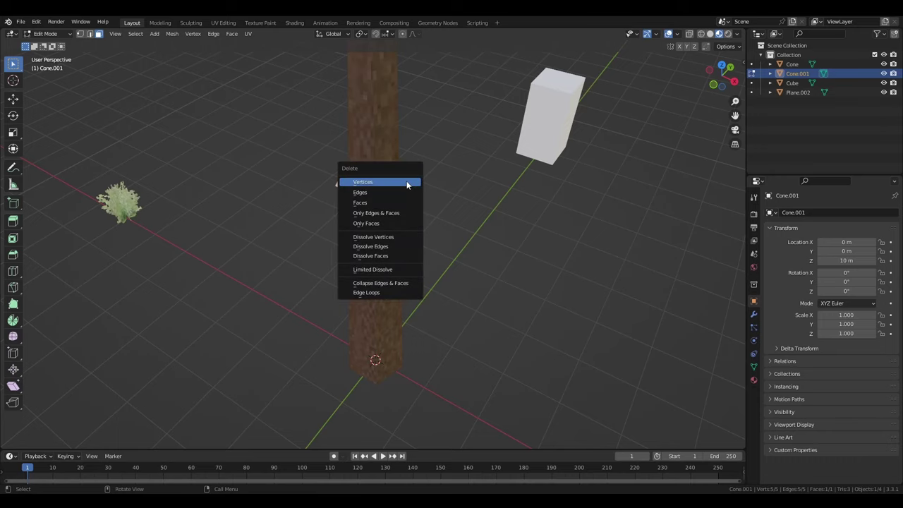
click(394, 222)
middle_drag(418, 205, 417, 204)
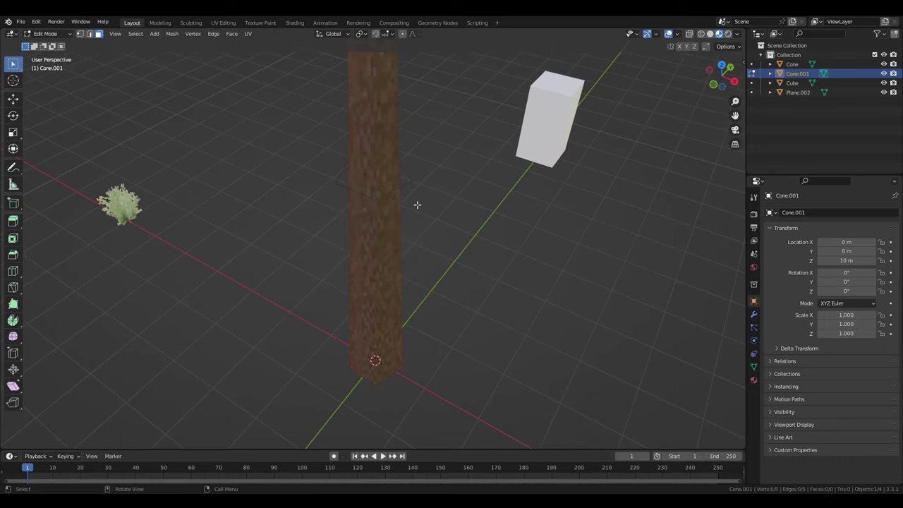
Step: Extrude all of the pentagon's edges in place and scale the new outer loop by 6
key(2)
key(a)
key(e)
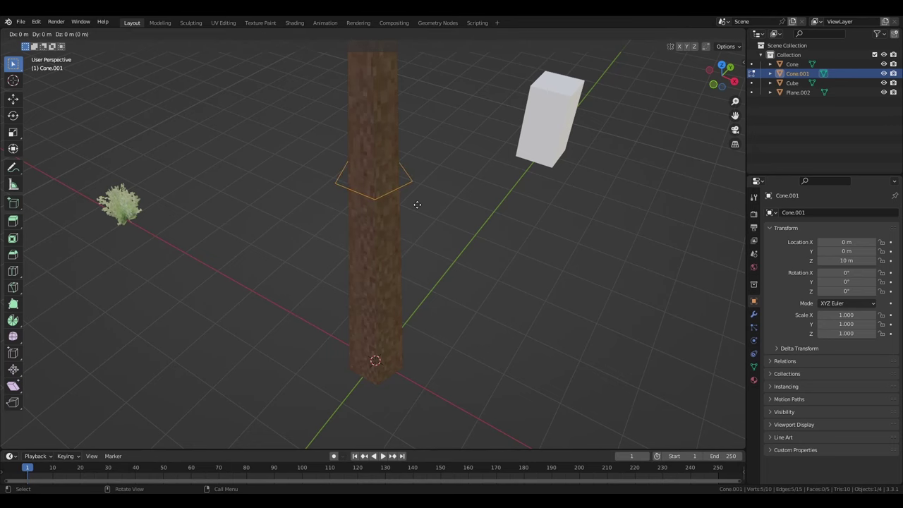
right_click(417, 204)
middle_drag(418, 205, 417, 201)
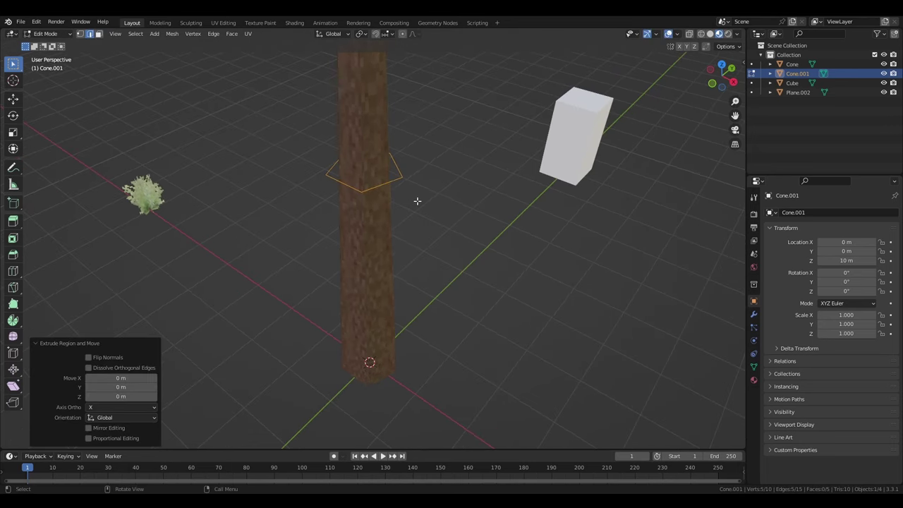
text(s6)
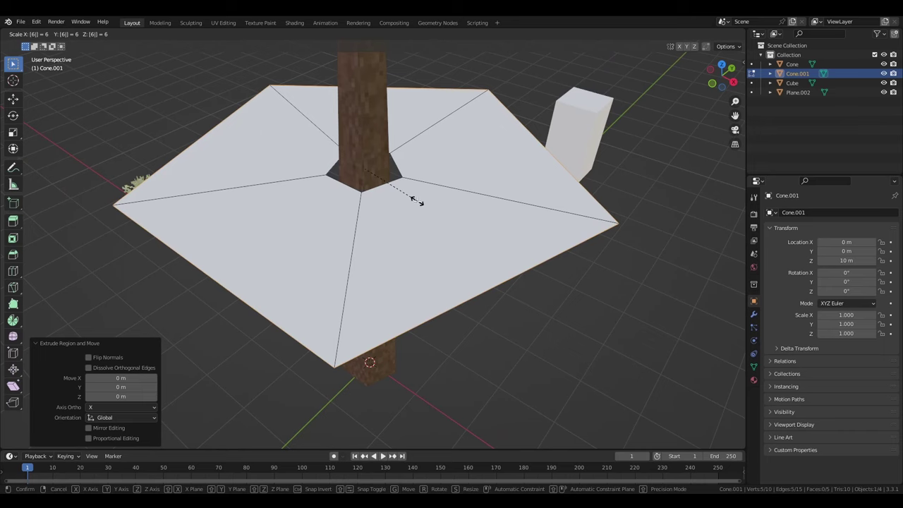
key(Return)
Step: Move the extruded outer edge loop -3 m along Z to form a sloping branch skirt
text(g)
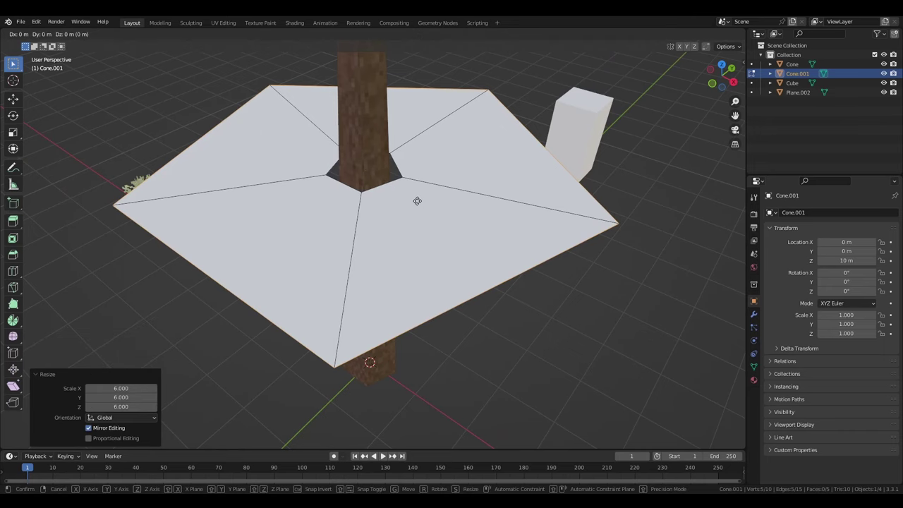
text(z-3)
key(Return)
scroll(410, 252, up, 2)
scroll(395, 287, down, 4)
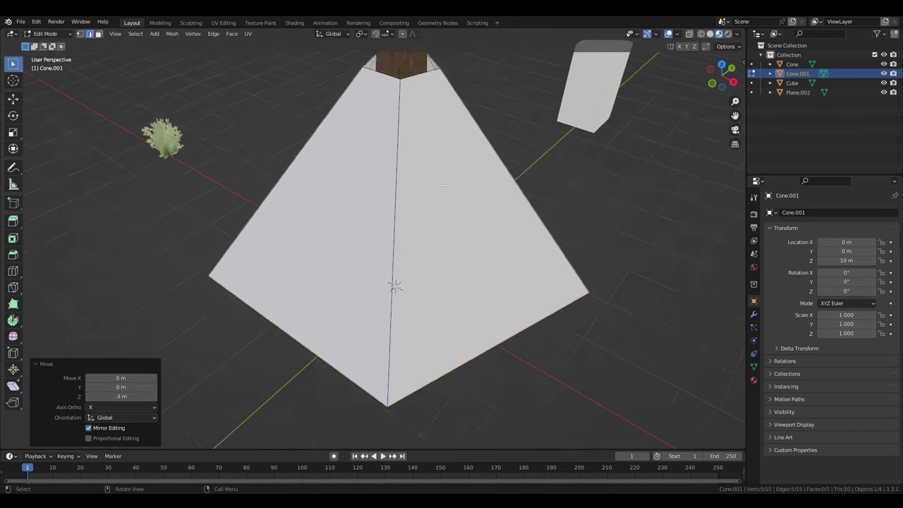
Step: Snap the 3D cursor to the skirt's upper edge loop and merge that loop at its center
middle_drag(396, 286, 433, 247)
alt+click(413, 222)
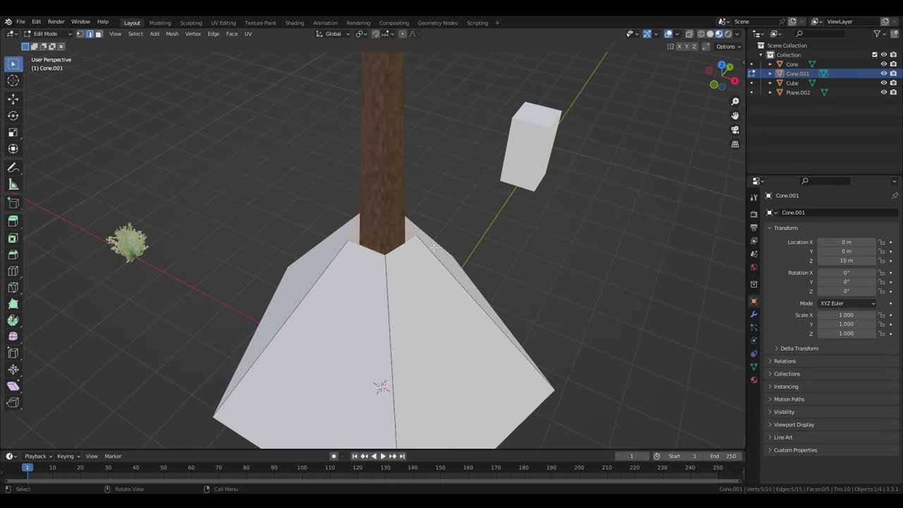
key(shift+s)
click(443, 300)
middle_drag(452, 279, 432, 204)
key(m)
click(459, 247)
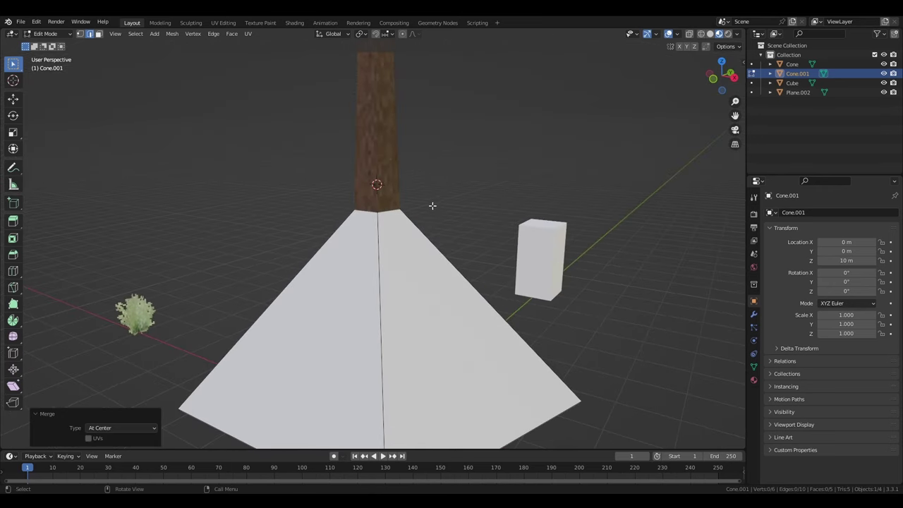
Step: Return to Object Mode and set the branch skirt's origin to the 3D cursor
key(Tab)
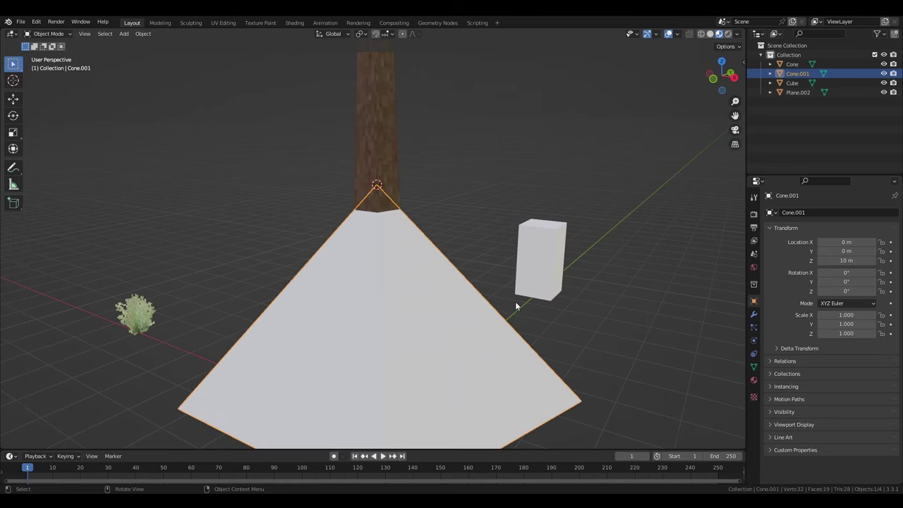
right_click(482, 329)
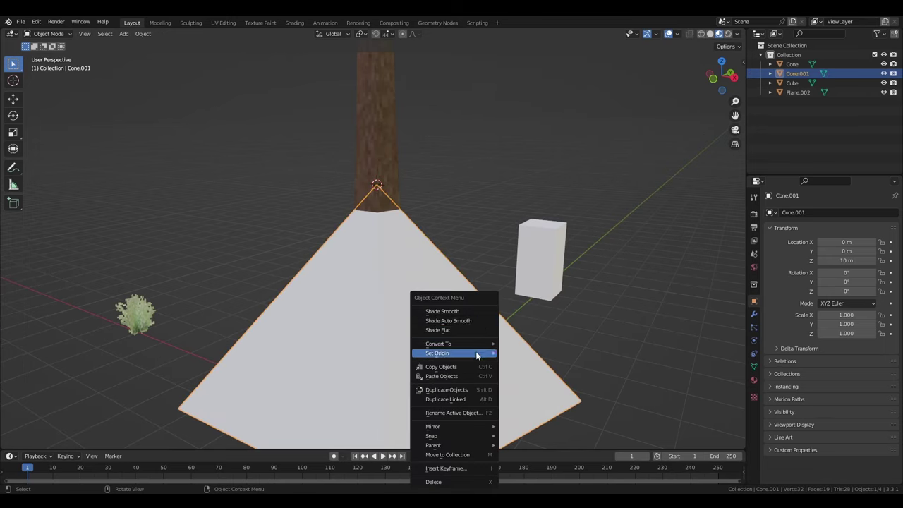
mouse_move(478, 353)
click(542, 374)
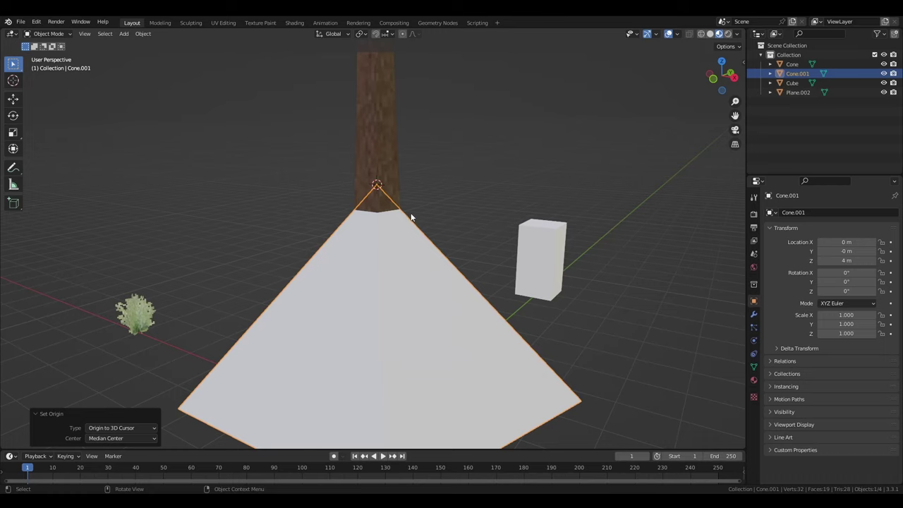
scroll(411, 216, up, 3)
scroll(459, 228, down, 4)
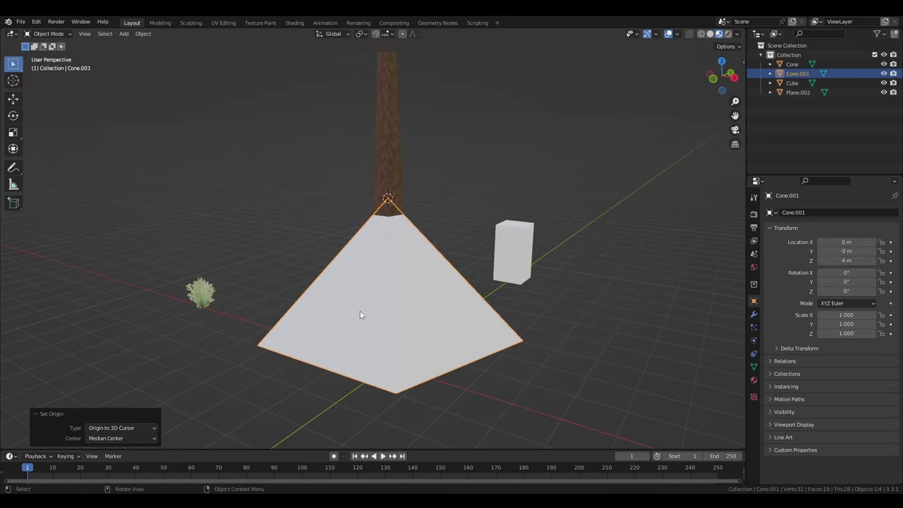
Step: Assign the existing foliage material to the branch skirt in the Shading workspace
click(295, 23)
scroll(339, 135, down, 4)
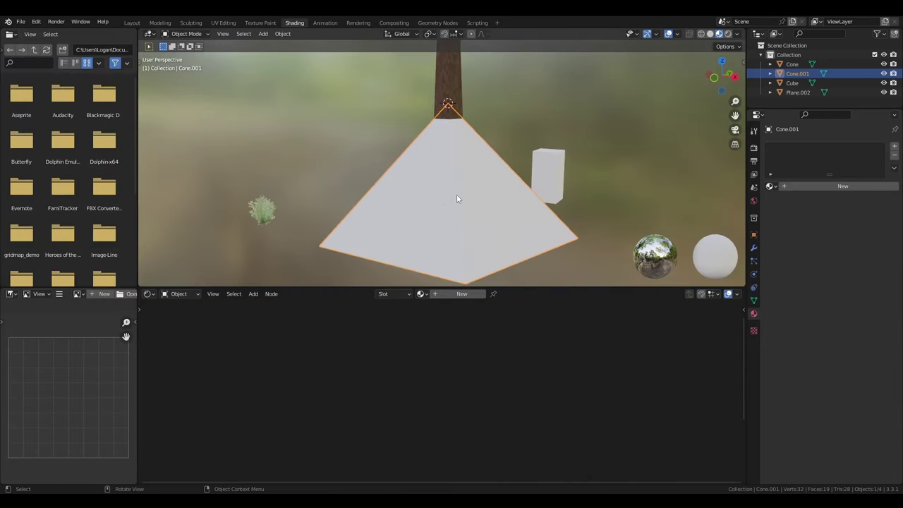
shift+middle_drag(457, 196, 381, 171)
click(770, 187)
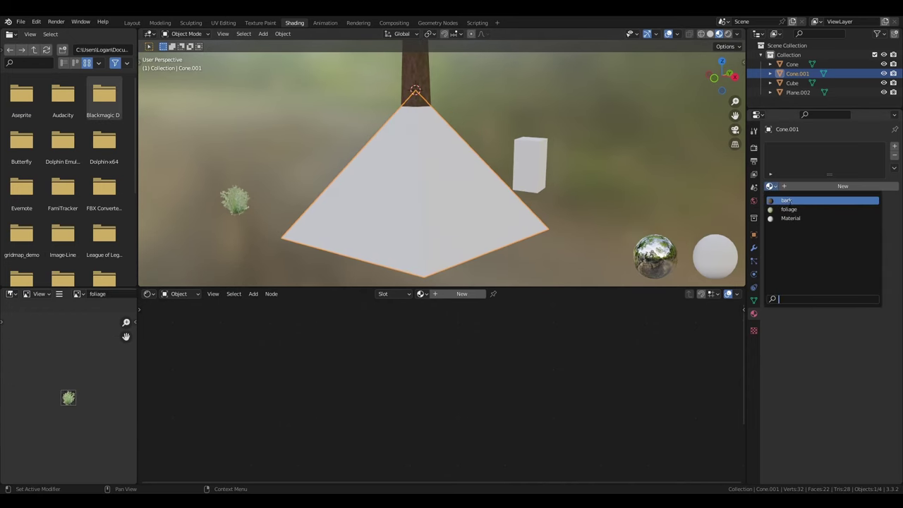
click(793, 210)
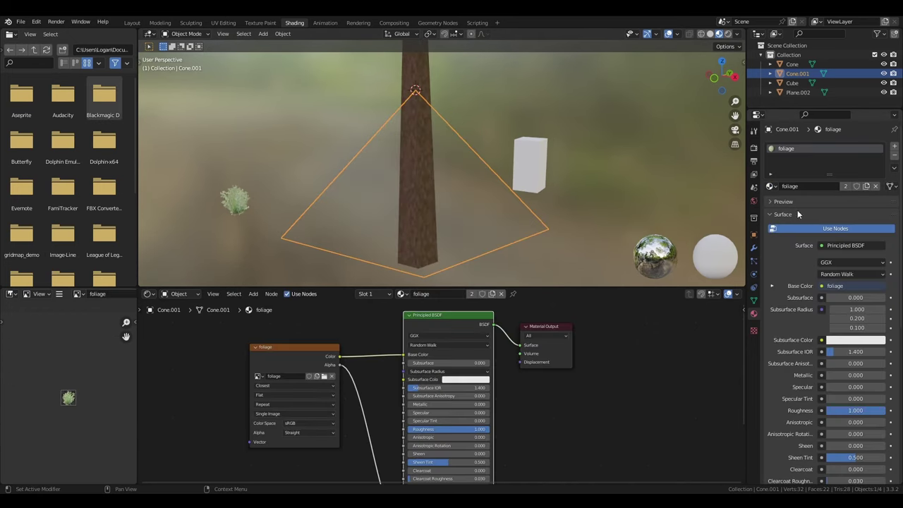
Step: Make a separate copy of the skirt's material named pine_needles and load pine_needles.png into its image texture
click(869, 186)
double_click(837, 187)
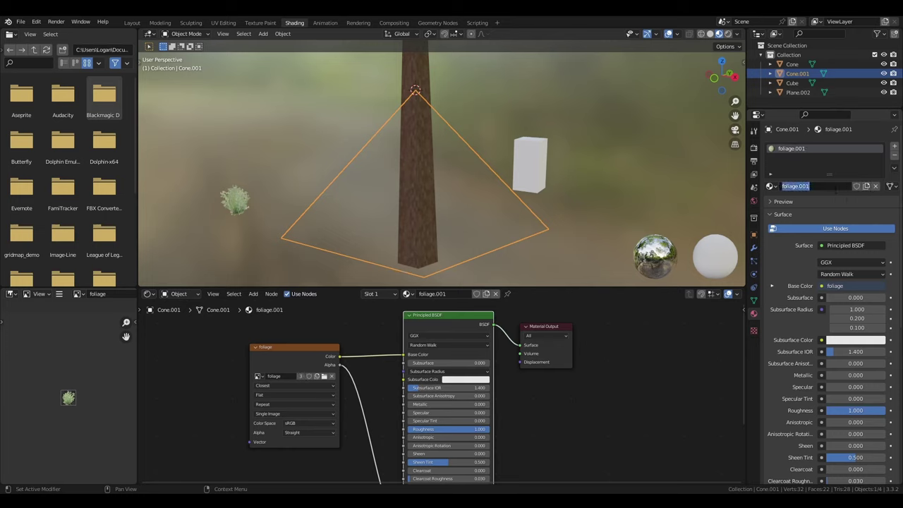
text(pine_needles)
key(Return)
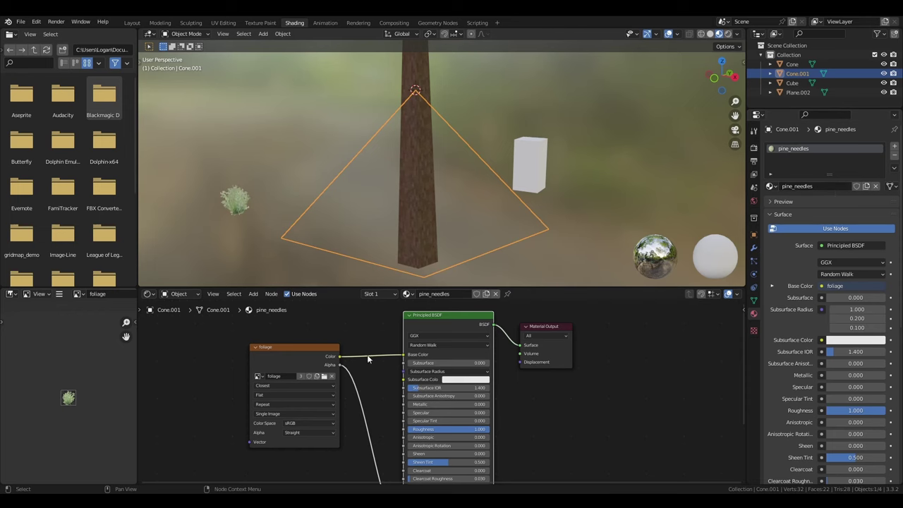
click(324, 377)
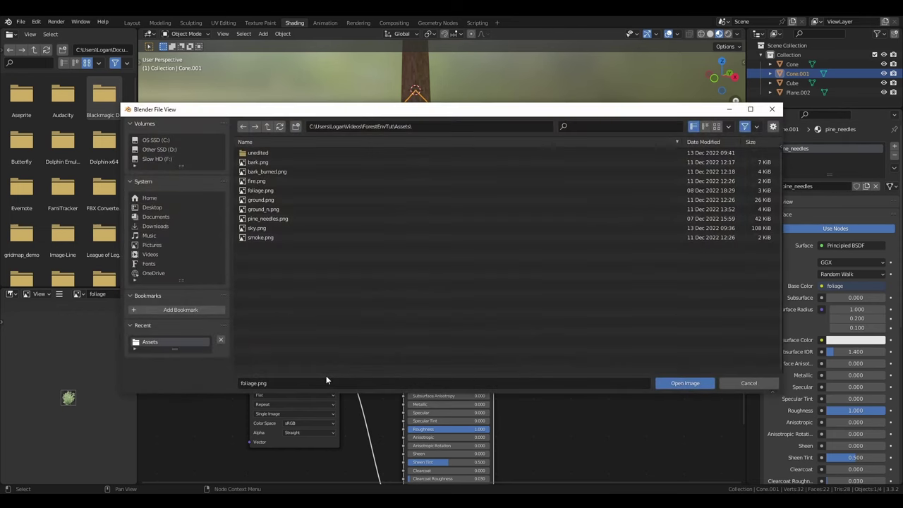
double_click(298, 218)
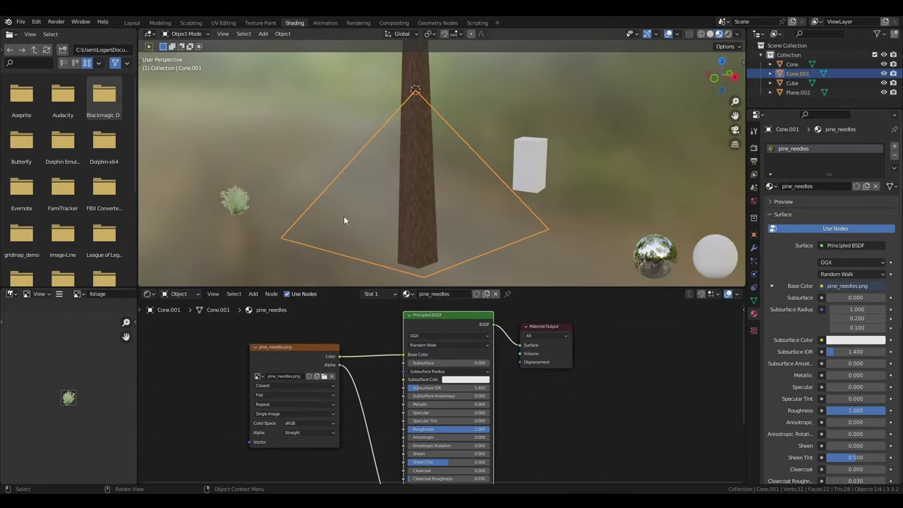
Step: Select all of the branch skirt's faces in the UV Editing workspace and reset their UVs
click(488, 234)
click(223, 22)
middle_drag(475, 171, 496, 213)
key(a)
scroll(272, 199, down, 2)
scroll(272, 193, down, 5)
key(u)
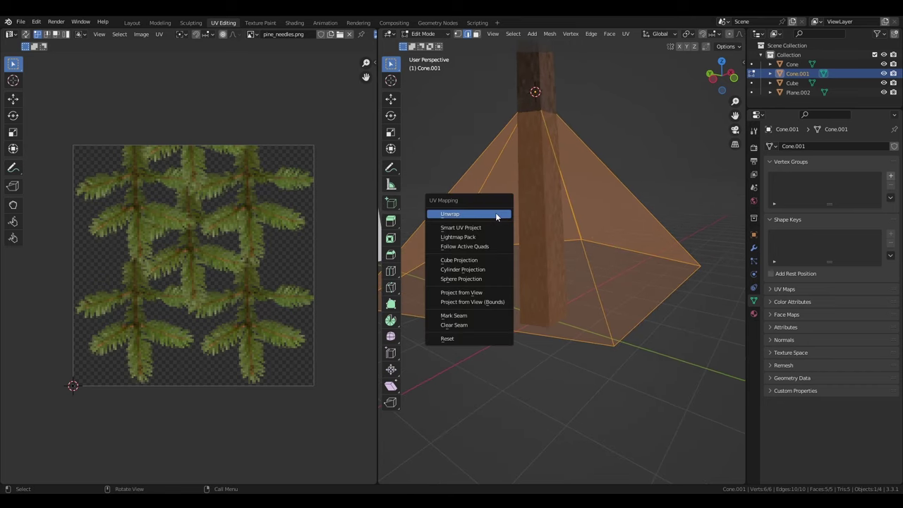
click(457, 339)
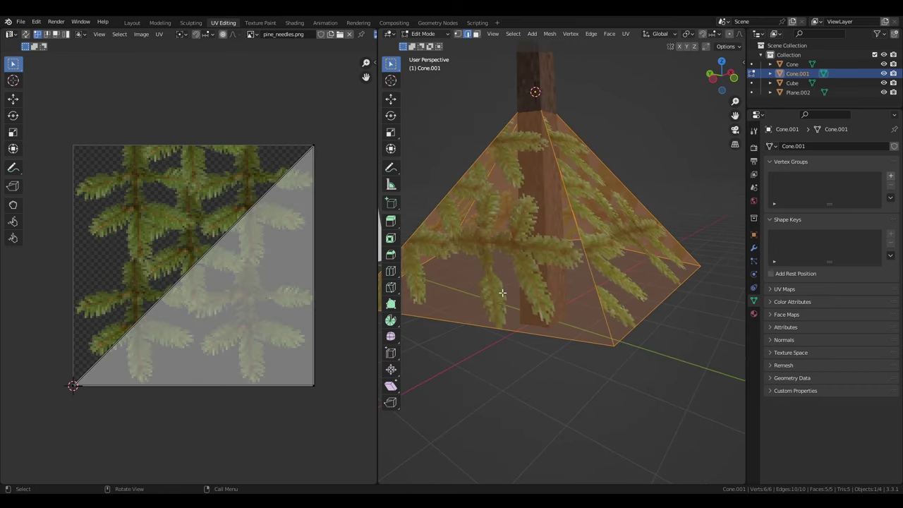
Step: Constrain UV movement to the image bounds and move the lower-left UV corner up to the image's upper-left corner
click(160, 35)
click(183, 84)
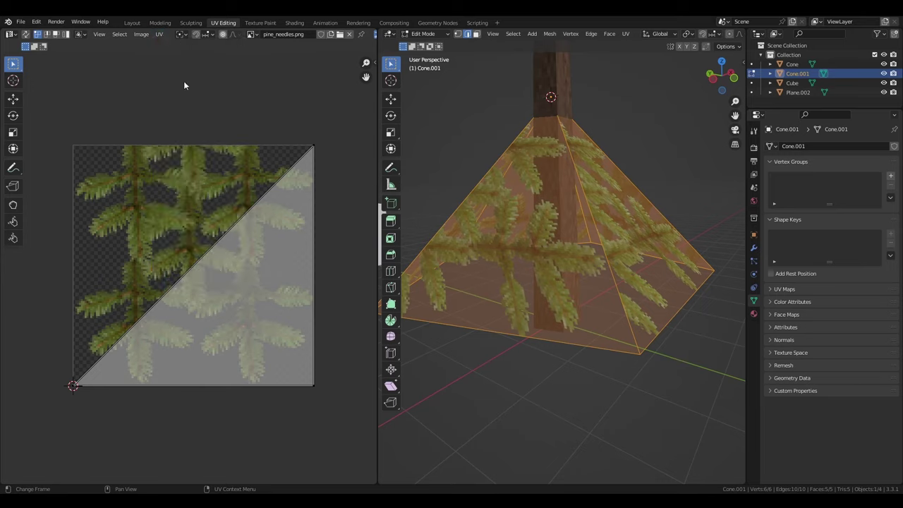
drag(52, 364, 96, 409)
key(g)
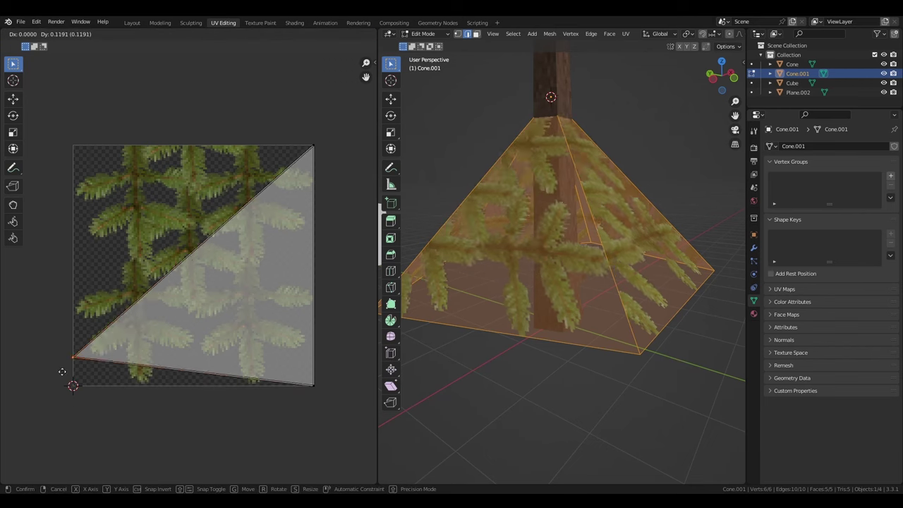
key(Return)
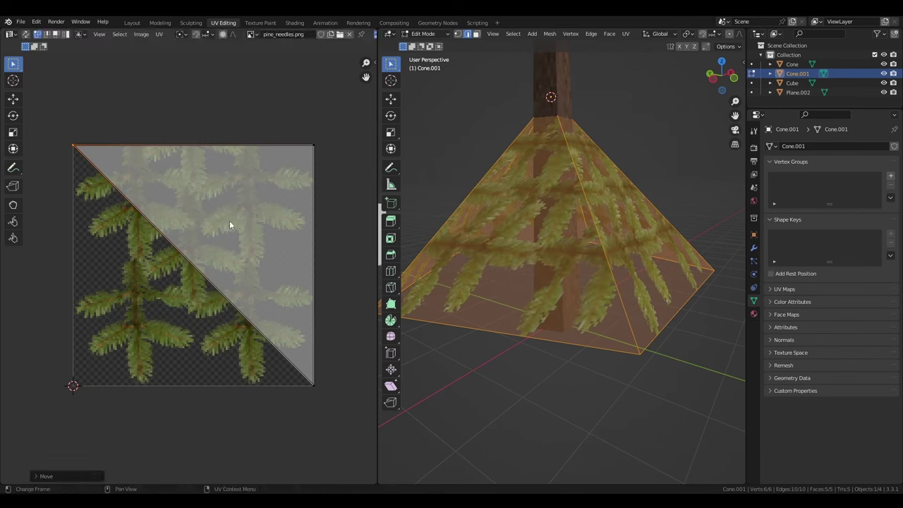
Step: Move the upper-right UV corner to the image's lower-left corner
middle_drag(324, 155, 319, 156)
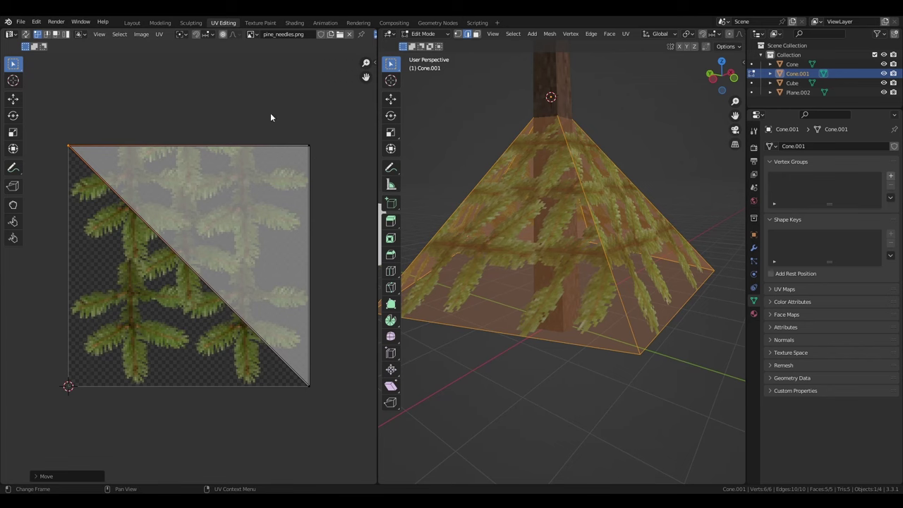
drag(271, 117, 326, 174)
key(g)
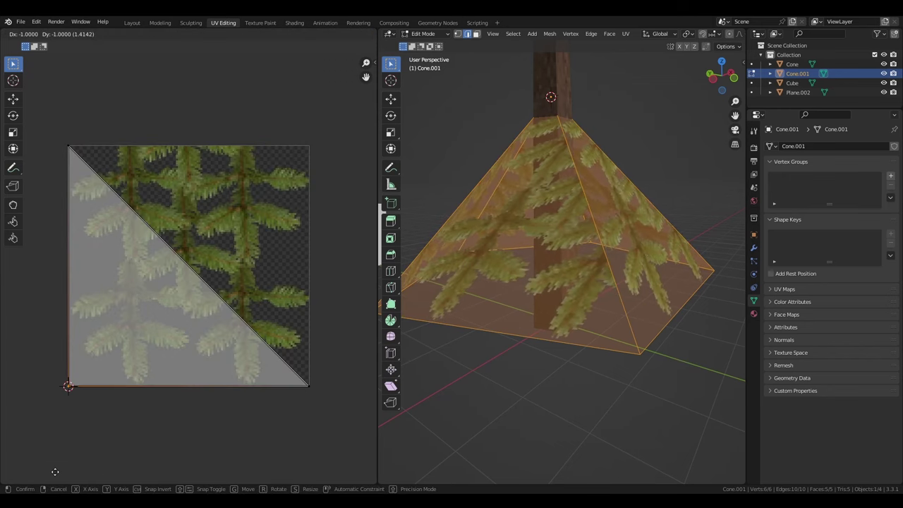
click(55, 472)
Step: Move the upper-left UV corner 0.5 along X to center the triangle's apex
drag(106, 124, 52, 162)
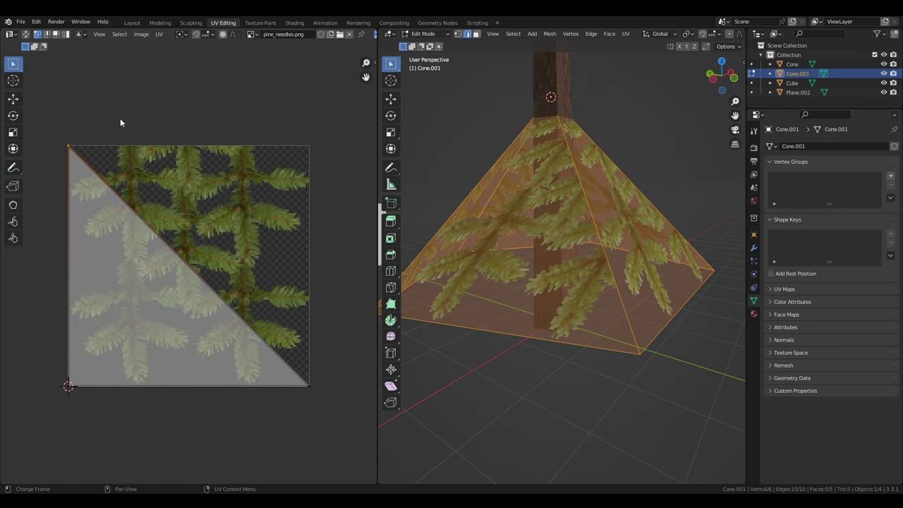
text(gx0.5)
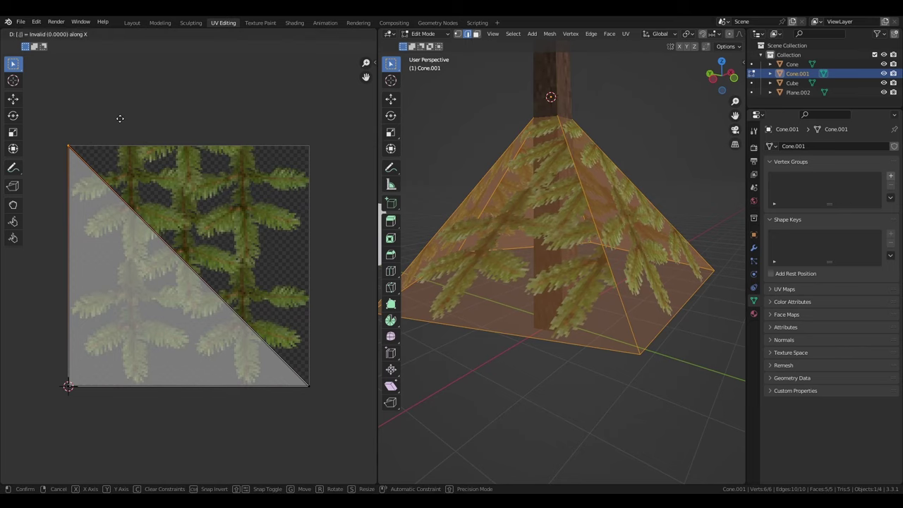
key(Return)
Step: Shift the lower-left UV corner about 0.02 along X to align the needle texture across the skirt's seams
middle_drag(480, 353, 470, 321)
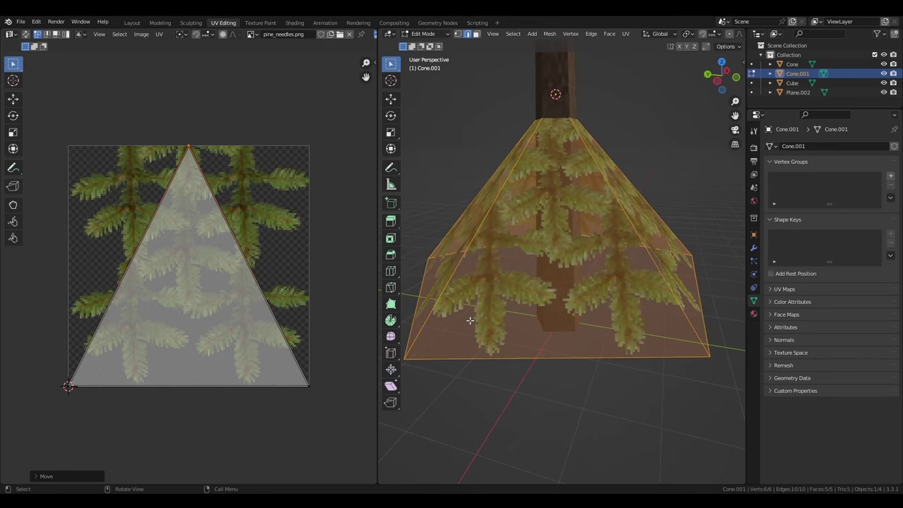
middle_drag(504, 364, 509, 363)
middle_drag(658, 377, 623, 384)
middle_drag(559, 378, 549, 284)
scroll(594, 357, up, 3)
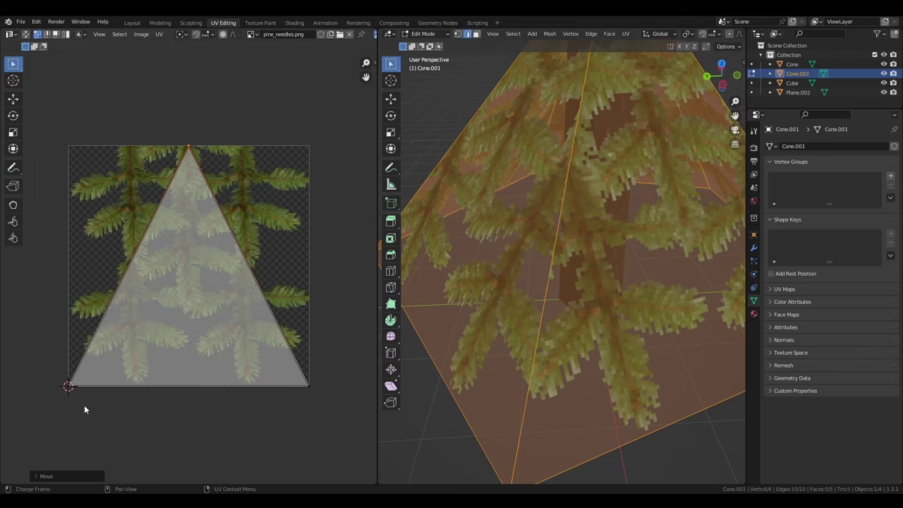
drag(84, 405, 43, 354)
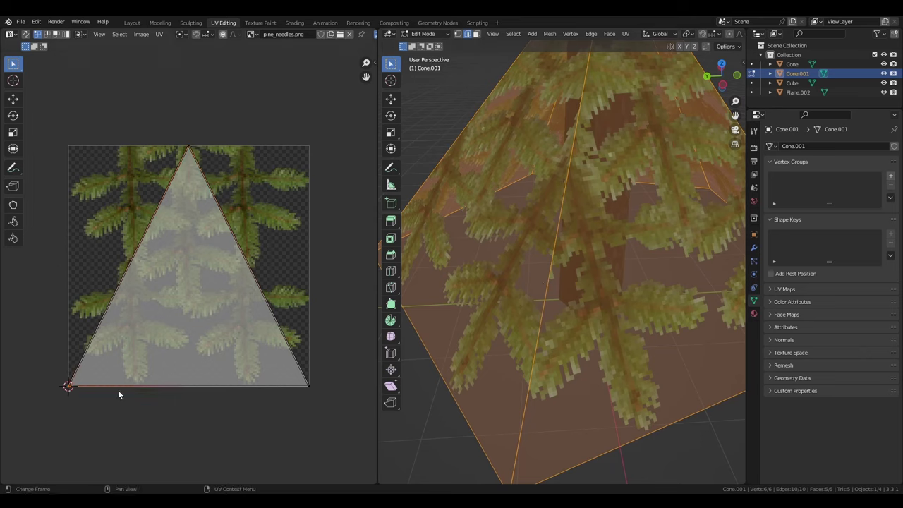
key(g)
key(x)
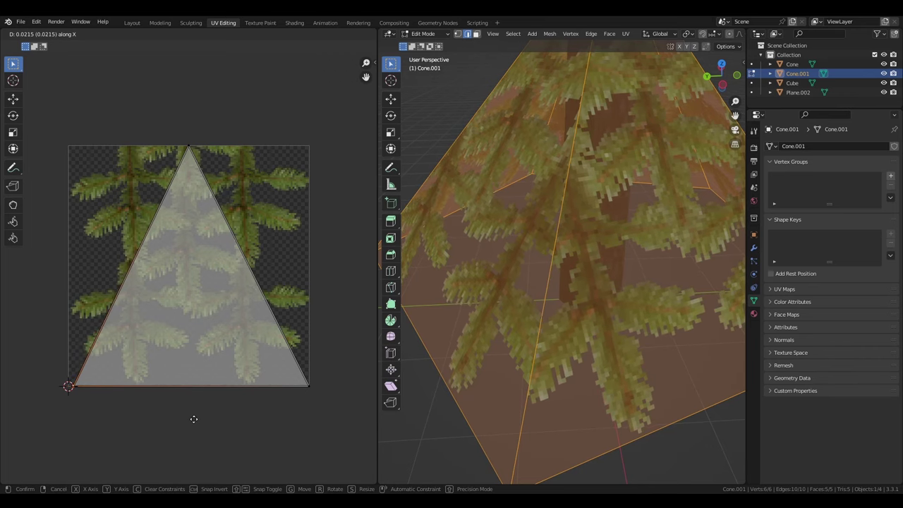
click(193, 419)
shift+middle_drag(585, 400, 522, 383)
scroll(505, 383, down, 1)
click(524, 343)
middle_drag(523, 383, 578, 378)
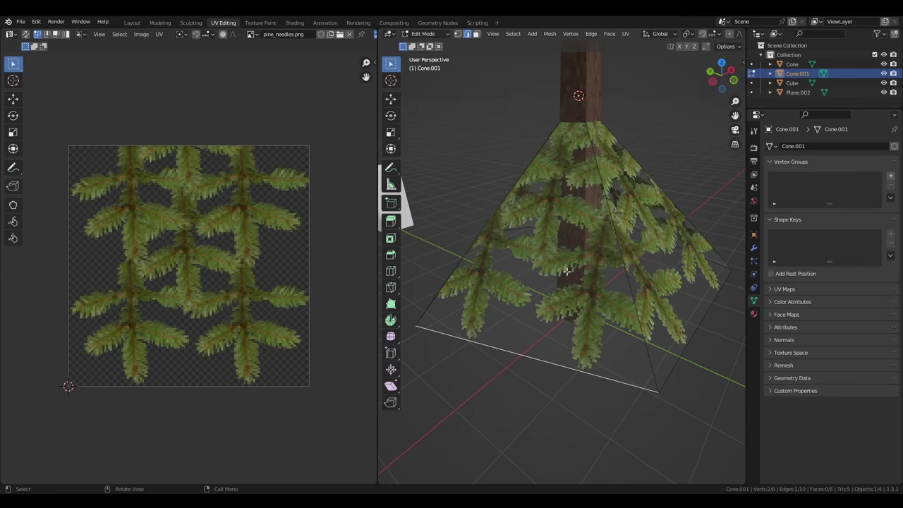
Step: Add a Plain Axes empty at the 3D cursor in the Layout workspace and move it 0.5 m along Z
click(134, 23)
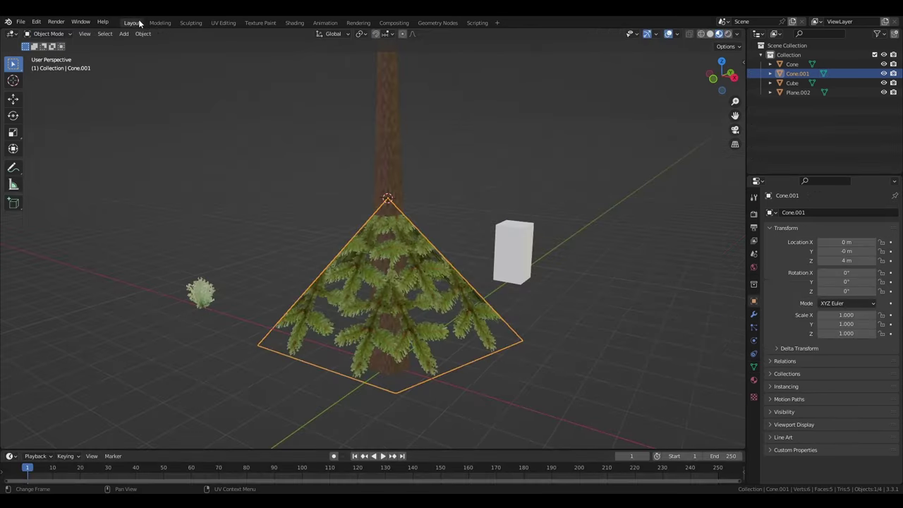
key(shift+a)
mouse_move(384, 166)
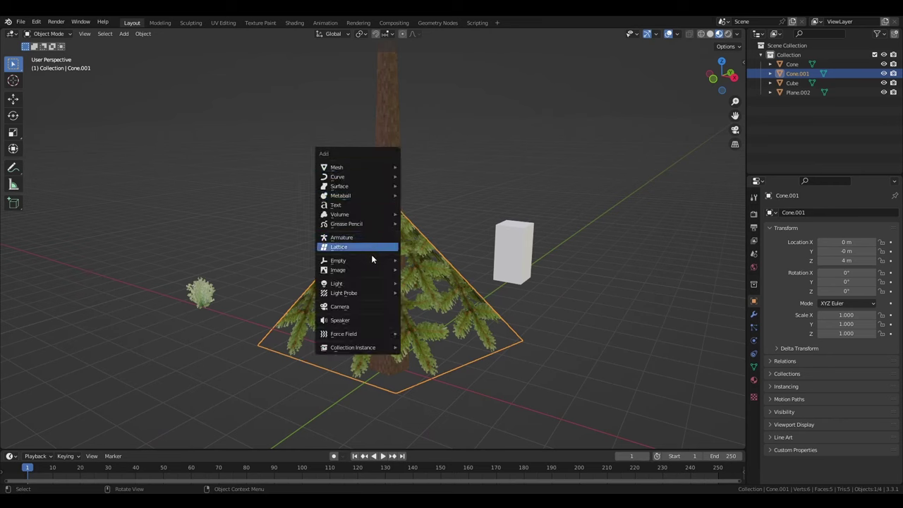
mouse_move(374, 260)
click(417, 260)
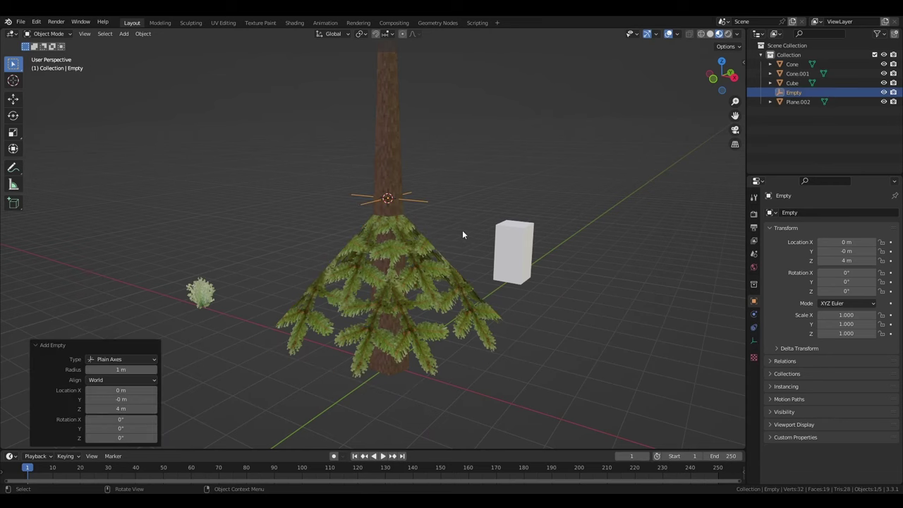
text(gz0.5)
key(Return)
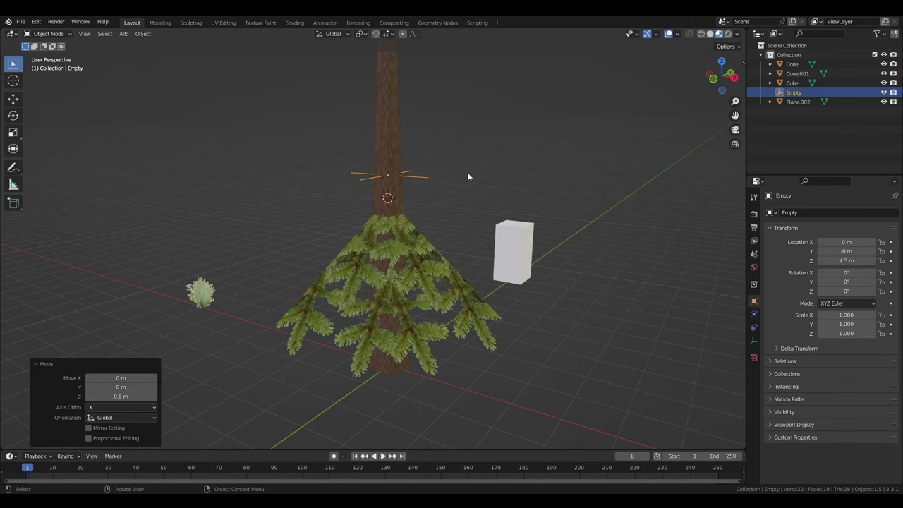
Step: Snap the 3D cursor to the trunk's tip vertex and return to Object Mode
middle_drag(468, 172, 403, 264)
click(402, 265)
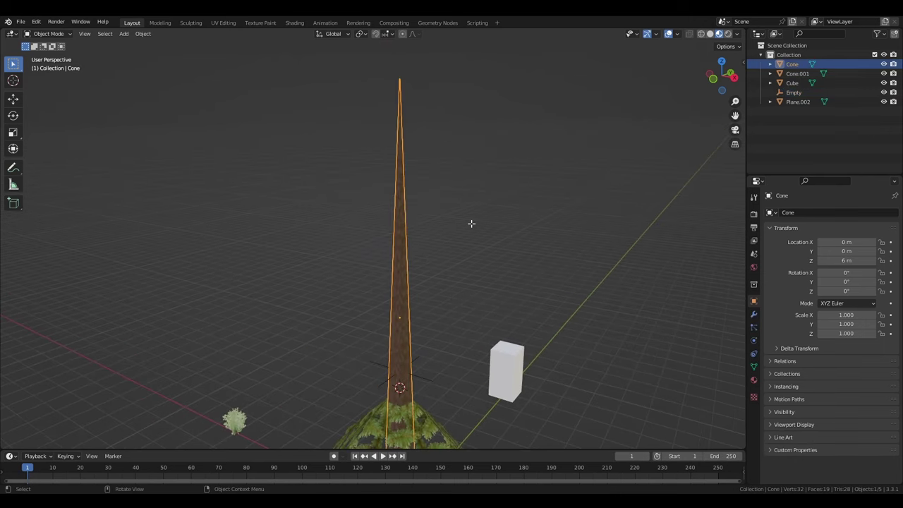
key(Tab)
key(1)
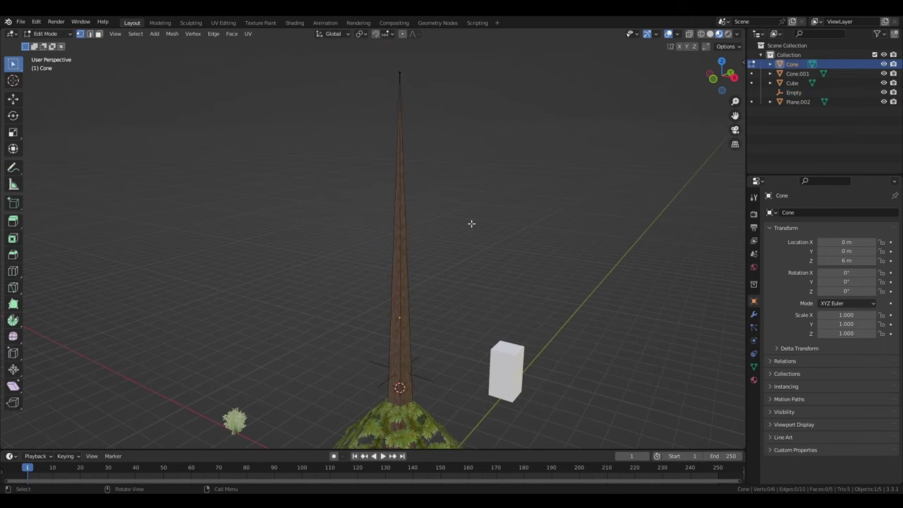
click(400, 76)
key(shift+s)
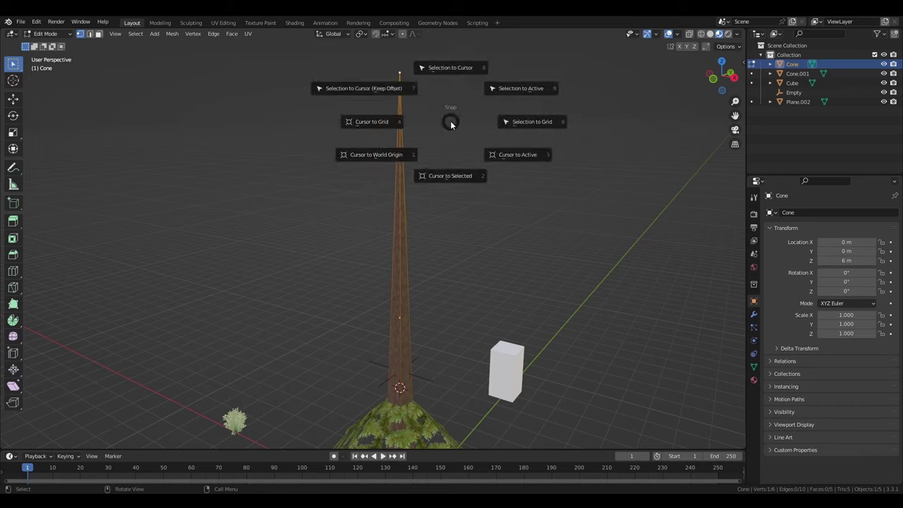
click(461, 178)
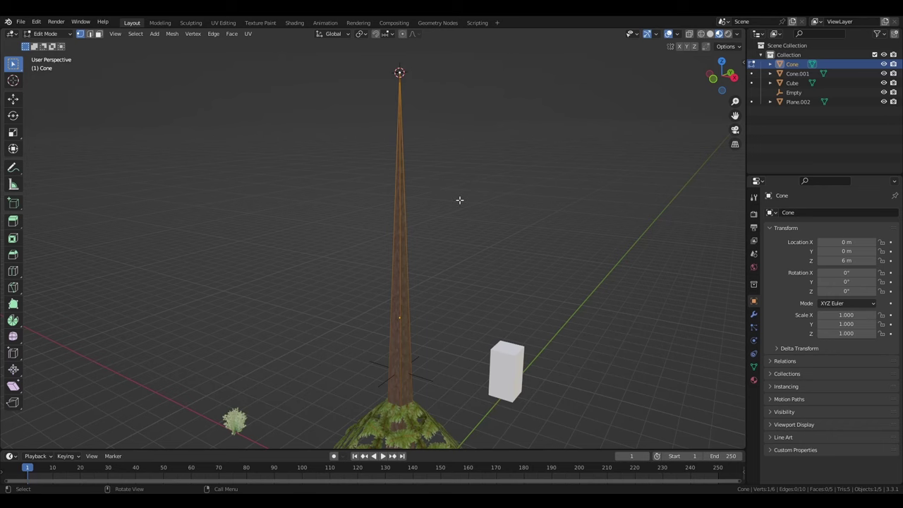
key(Tab)
Step: Add an Array modifier to the branch skirt and disable its Relative Offset
middle_drag(459, 219, 420, 310)
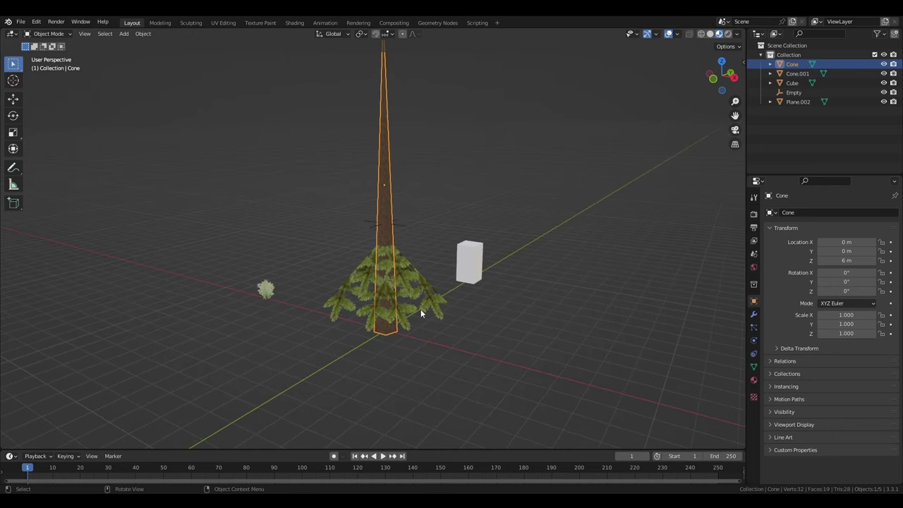
click(421, 309)
click(753, 316)
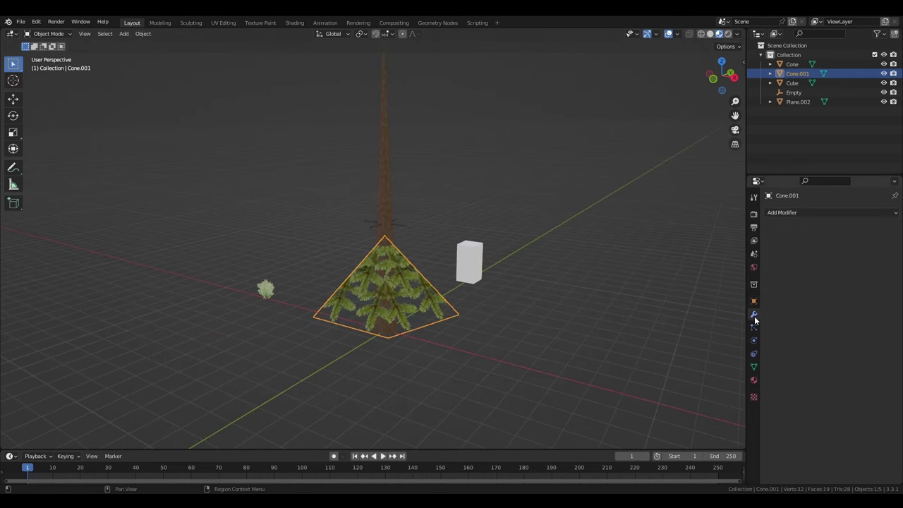
click(838, 214)
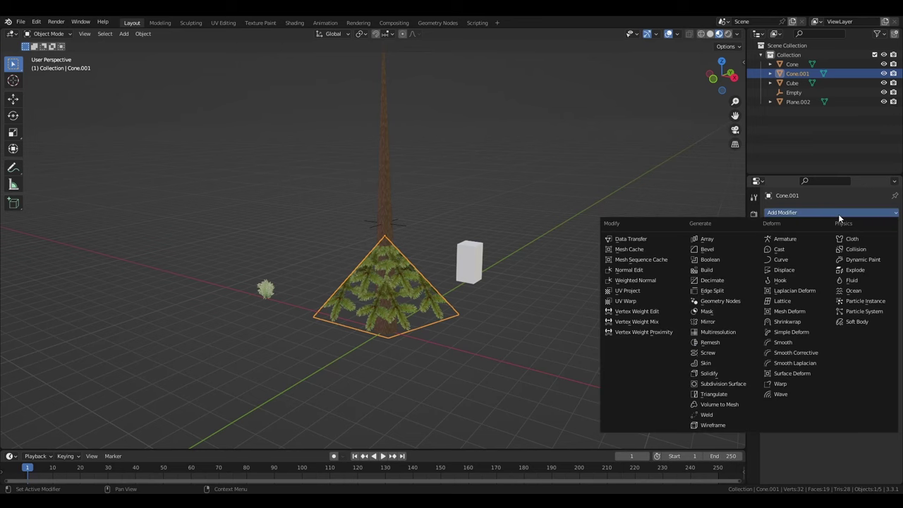
click(728, 239)
click(784, 269)
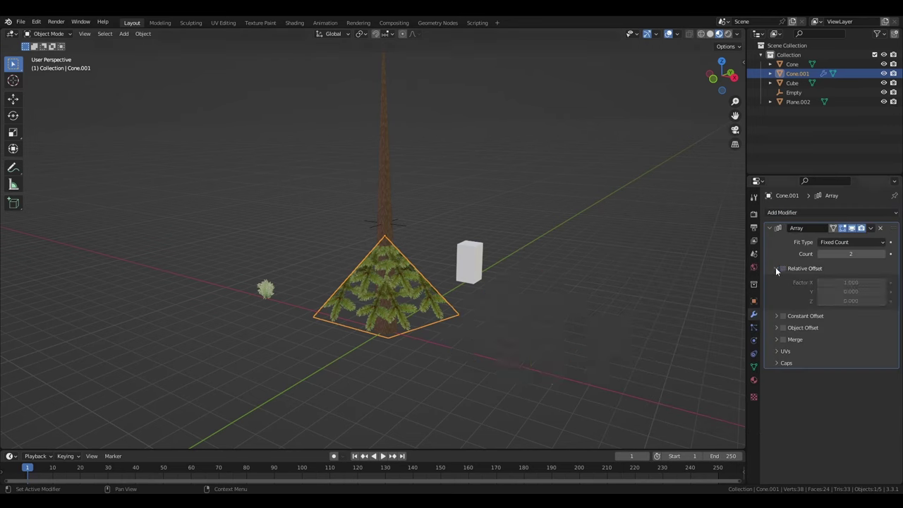
Step: Enable Object Offset in the Array modifier with the Empty as its object, and set the count to 30
click(777, 268)
click(779, 292)
click(782, 292)
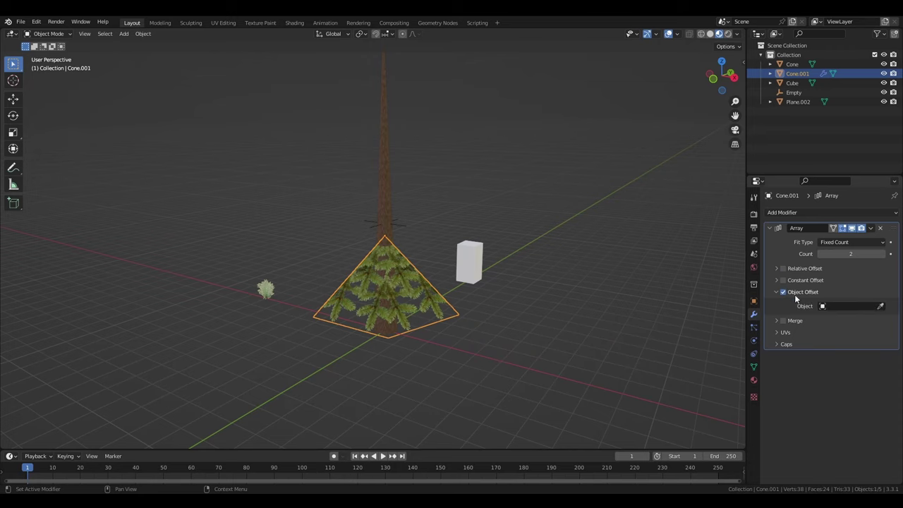
click(830, 305)
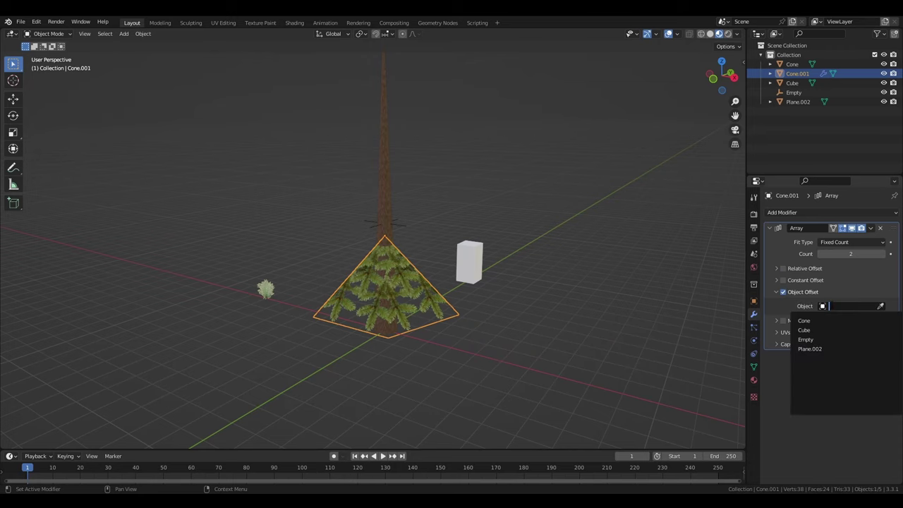
click(806, 340)
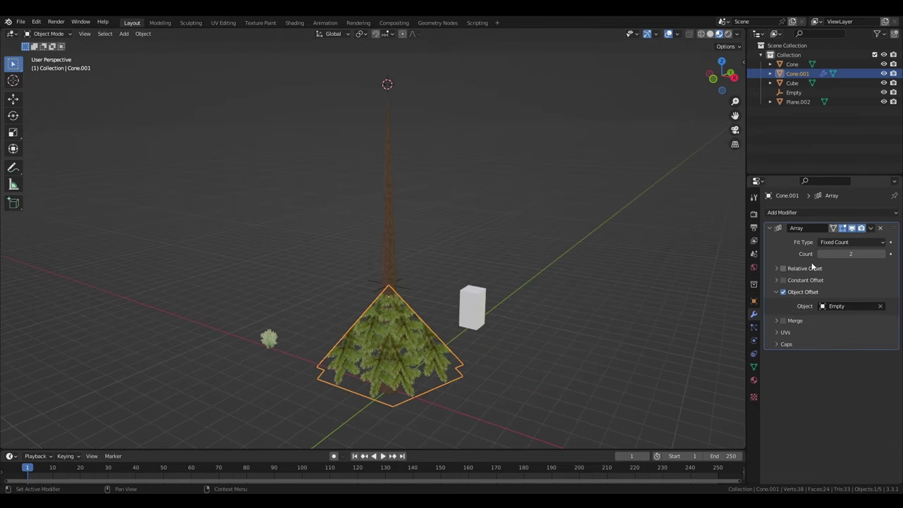
click(851, 255)
text(30)
key(Return)
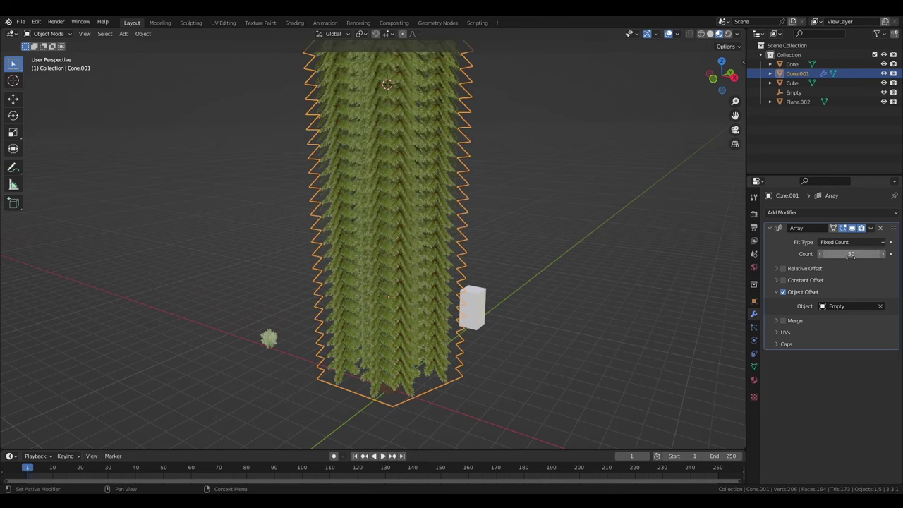
Step: Select the Empty and scale it along Z to about 0.953 so the branch layers get closer together toward the top
middle_drag(560, 141, 761, 121)
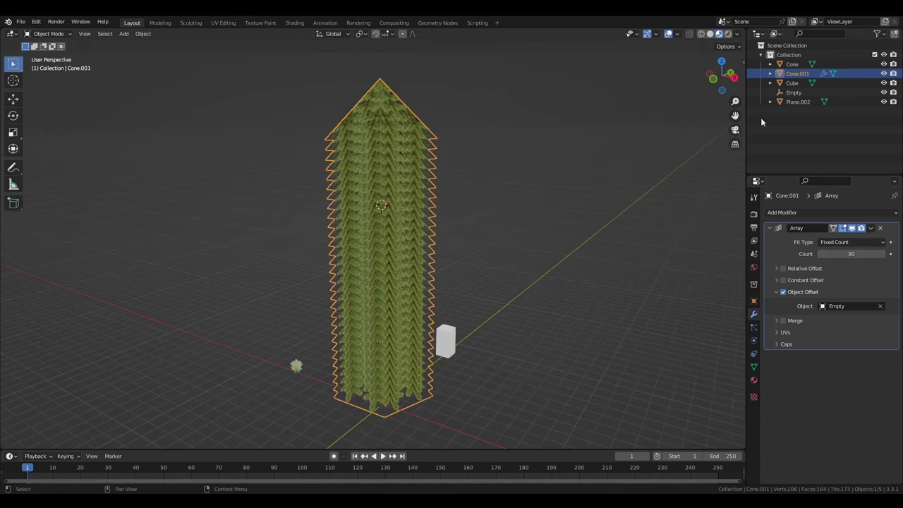
click(794, 93)
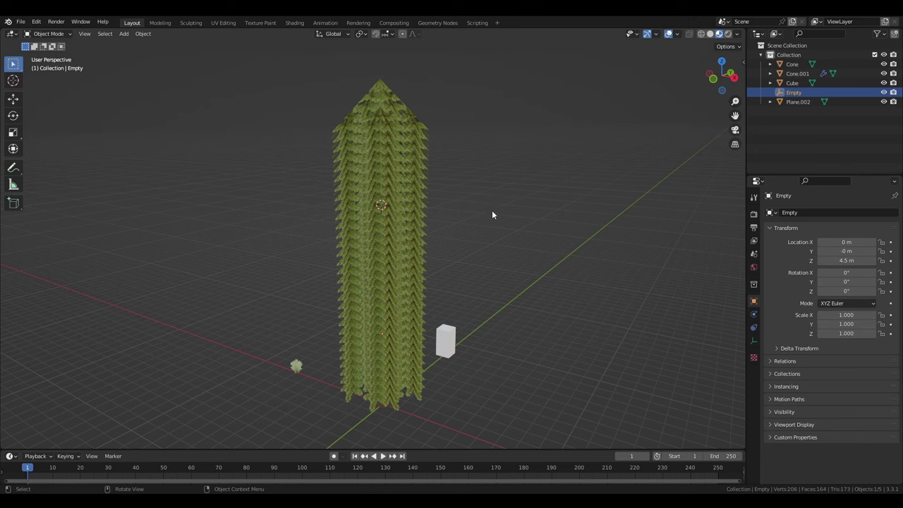
middle_drag(492, 214, 494, 205)
key(s)
key(z)
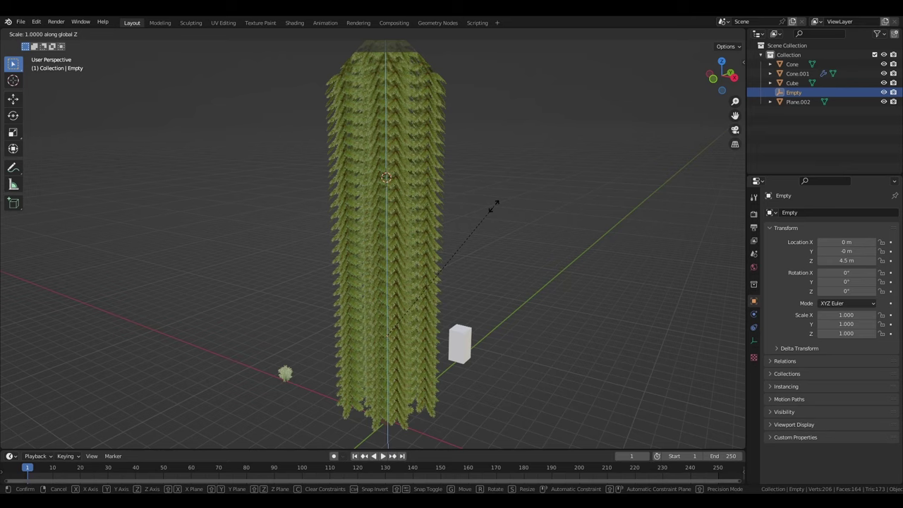
click(451, 272)
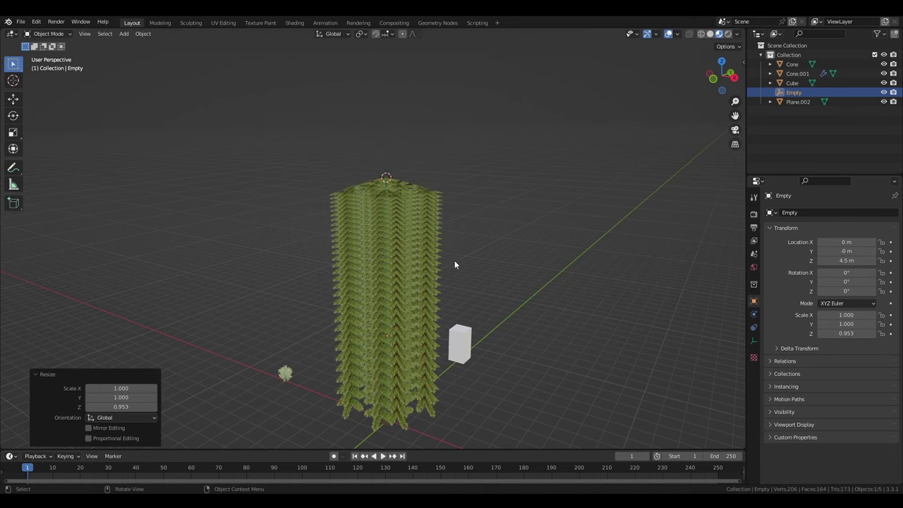
Step: Rotate the Empty 45° around Z to twist each successive branch layer
shift+middle_drag(454, 261, 467, 231)
scroll(468, 231, up, 1)
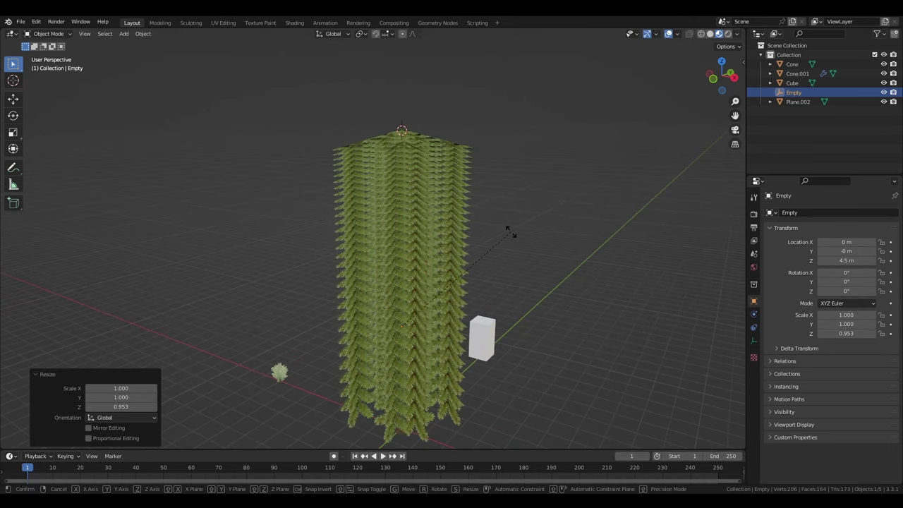
text(rz45)
key(Return)
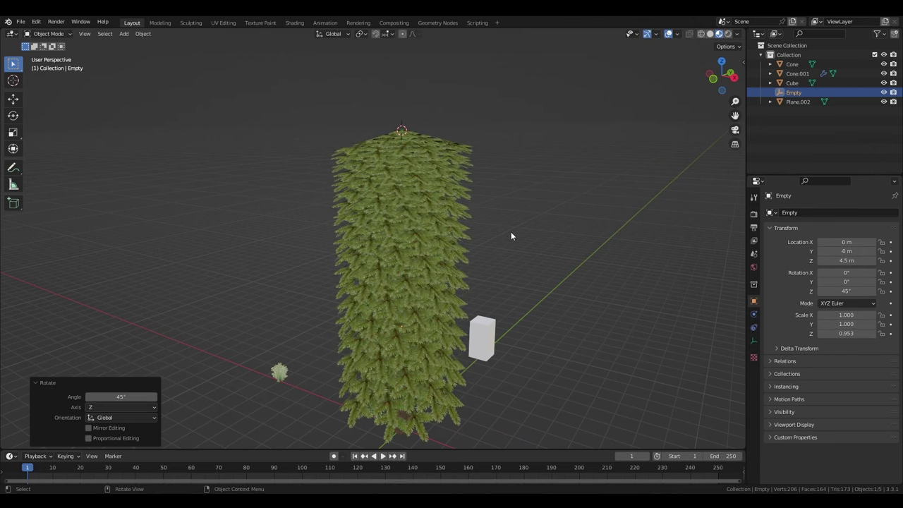
Step: Scale the Empty in X and Y only to about 0.966, tapering the branch layers toward the tip
key(s)
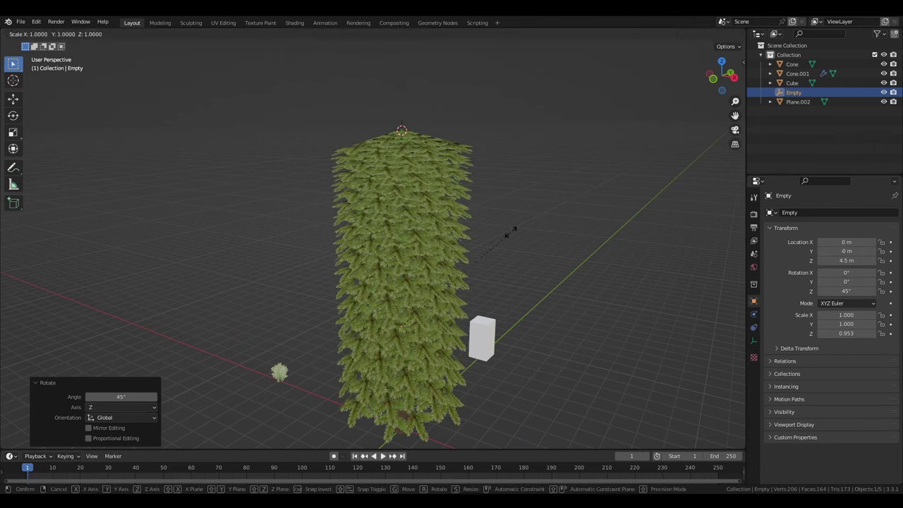
key(shift+z)
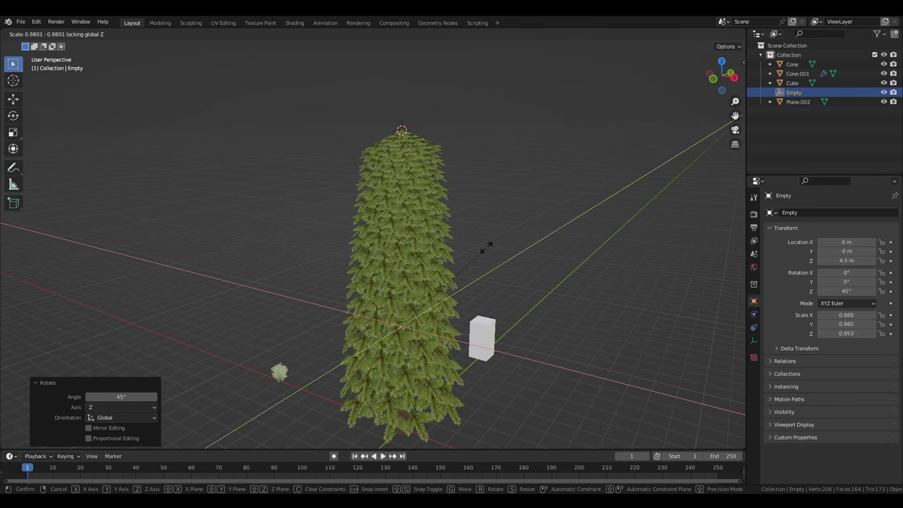
click(467, 255)
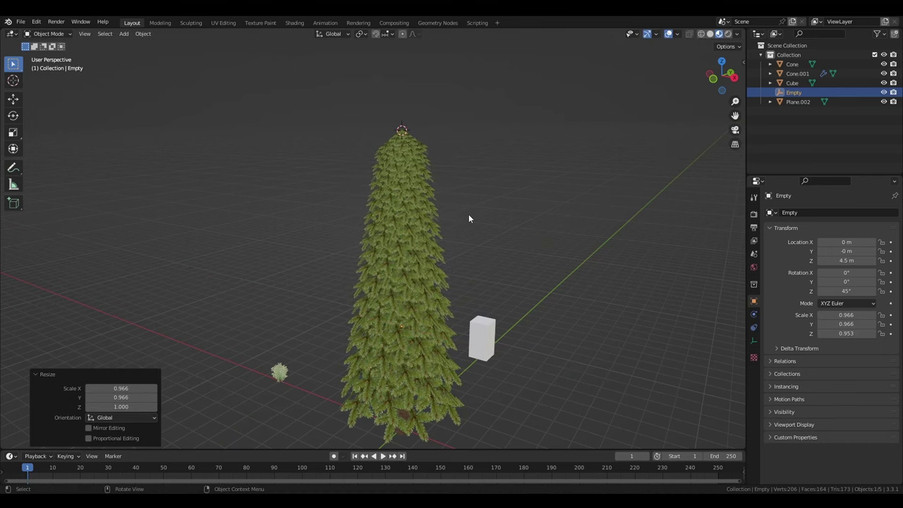
Step: Scale the Empty along Z by about 0.98 to tighten the spacing of the upper layers
scroll(470, 213, up, 2)
middle_drag(472, 204, 466, 223)
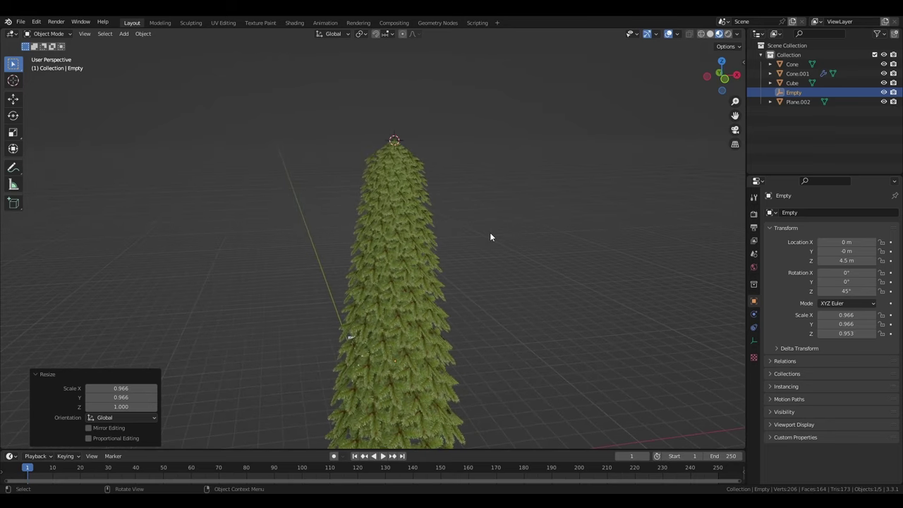
key(s)
key(z)
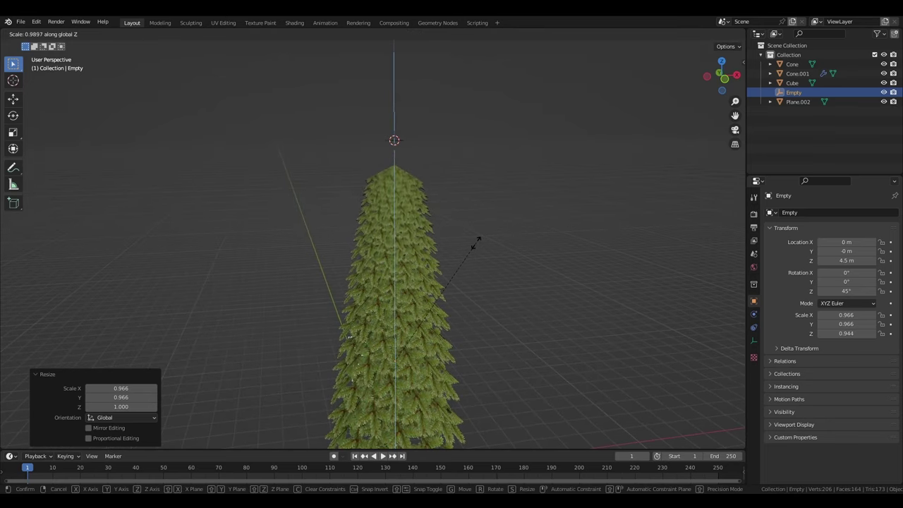
click(469, 218)
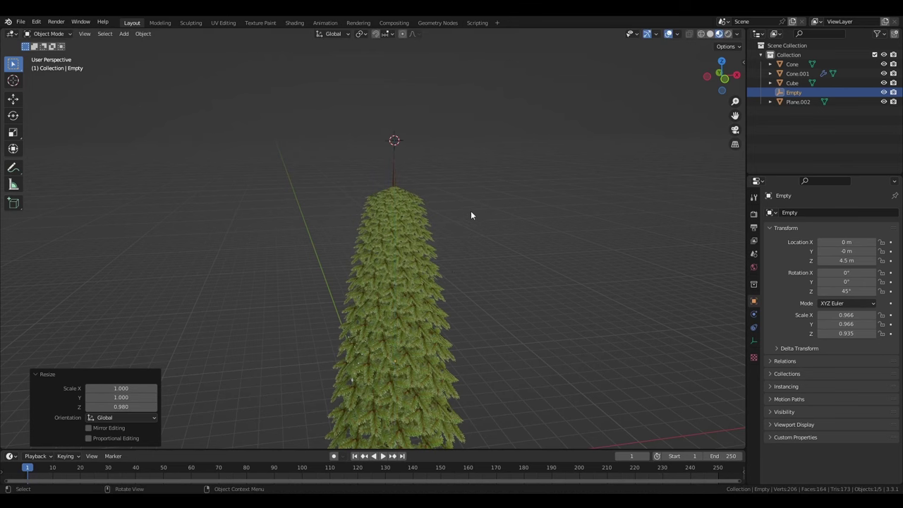
Step: Move the Empty up about 0.11 m along Z to bring the branch layers to the trunk's tip
mouse_move(471, 210)
middle_down()
mouse_move(455, 234)
mouse_move(473, 194)
middle_up()
key(g)
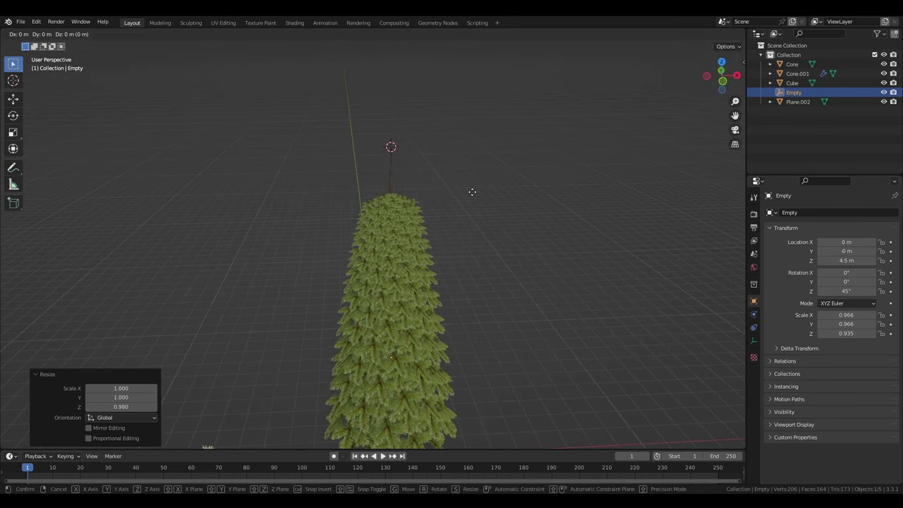
key(z)
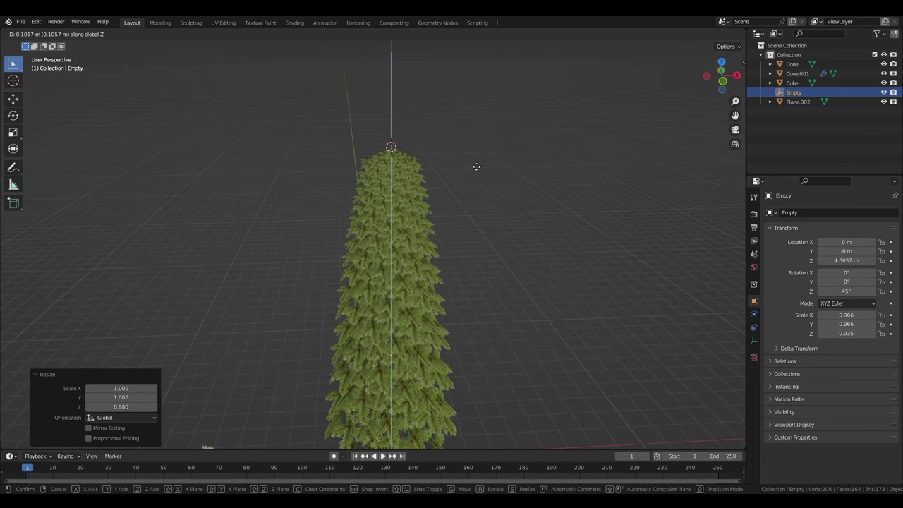
click(473, 165)
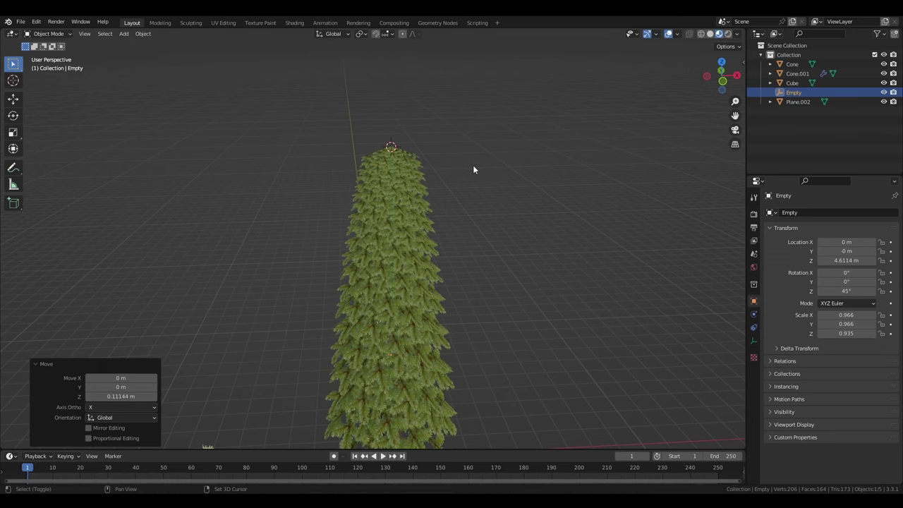
Step: Move the lower corner vertices of the base branch skirt freehand in Edit Mode to make the layers irregular, then return to Object Mode and deselect
middle_drag(473, 165, 413, 168)
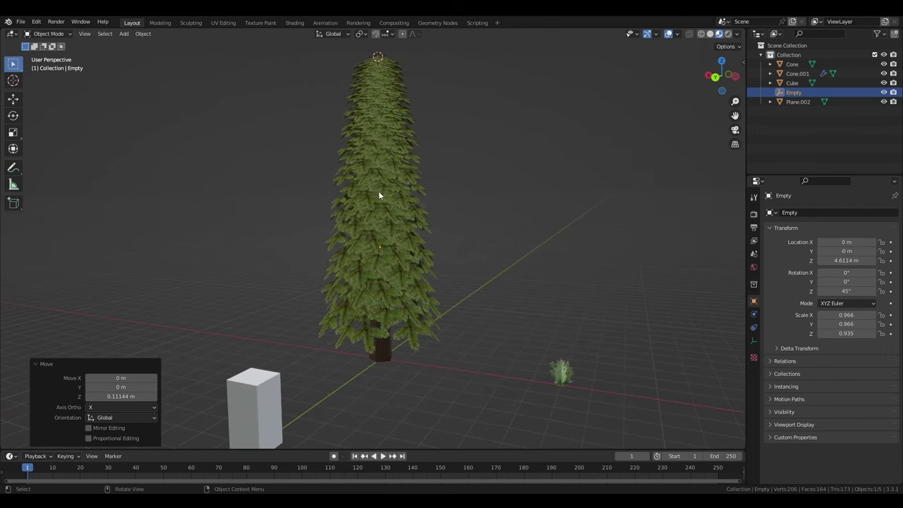
click(403, 337)
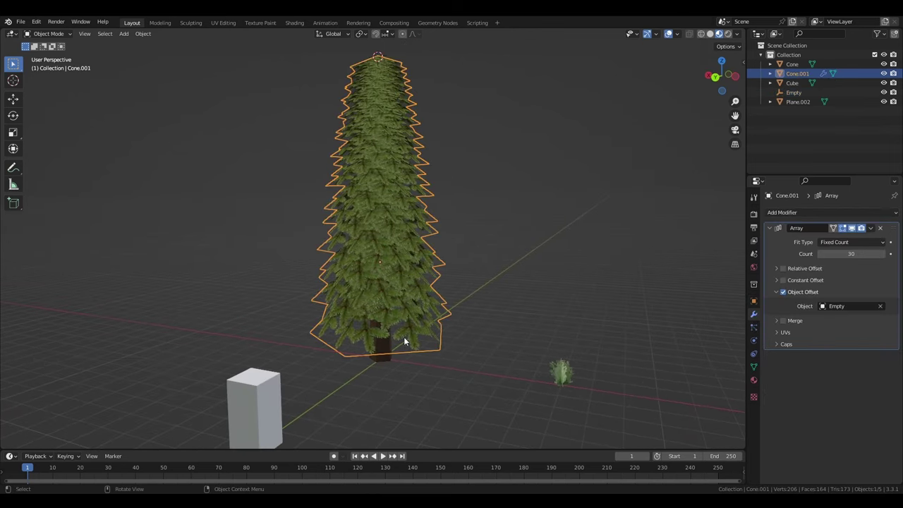
key(Tab)
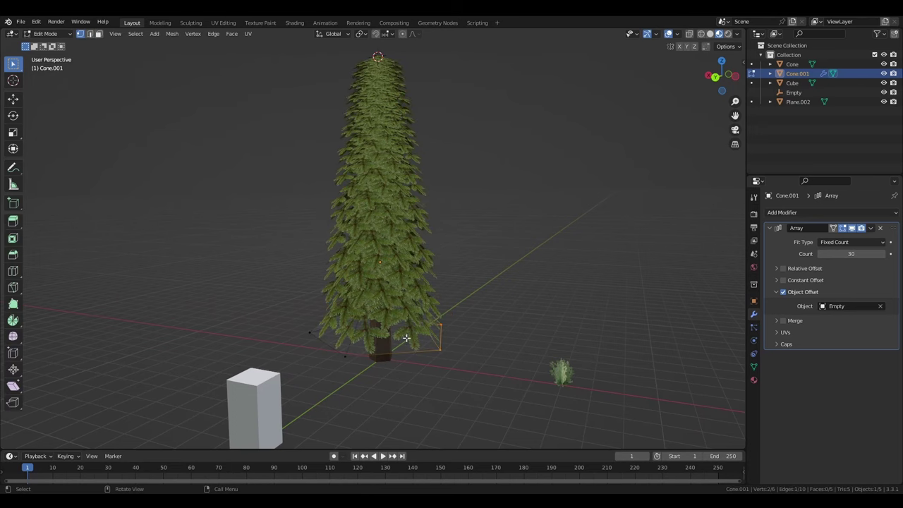
middle_drag(430, 343, 483, 367)
key(g)
click(440, 362)
key(g)
click(360, 370)
click(398, 349)
key(g)
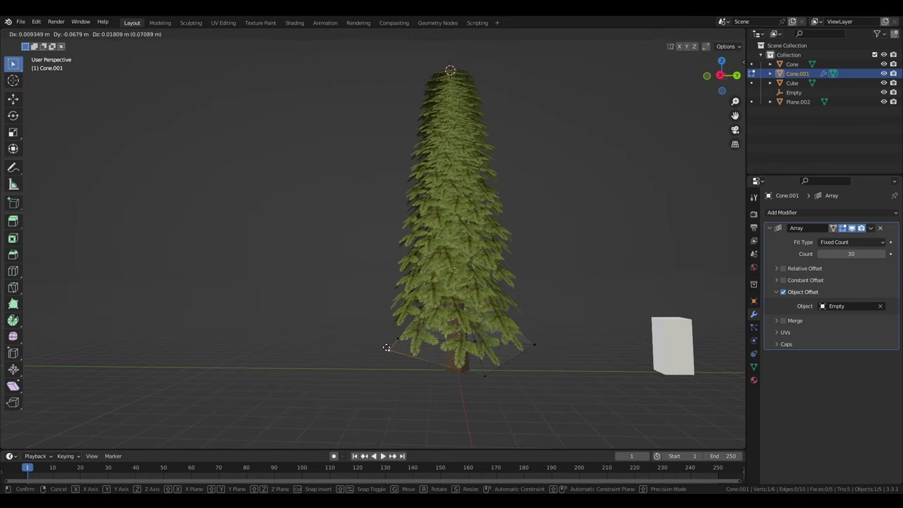
click(383, 345)
middle_drag(384, 345, 495, 258)
key(g)
click(286, 332)
key(Tab)
click(608, 258)
Step: Apply the Array modifier on the branch skirt
middle_drag(609, 258, 428, 266)
scroll(472, 208, down, 1)
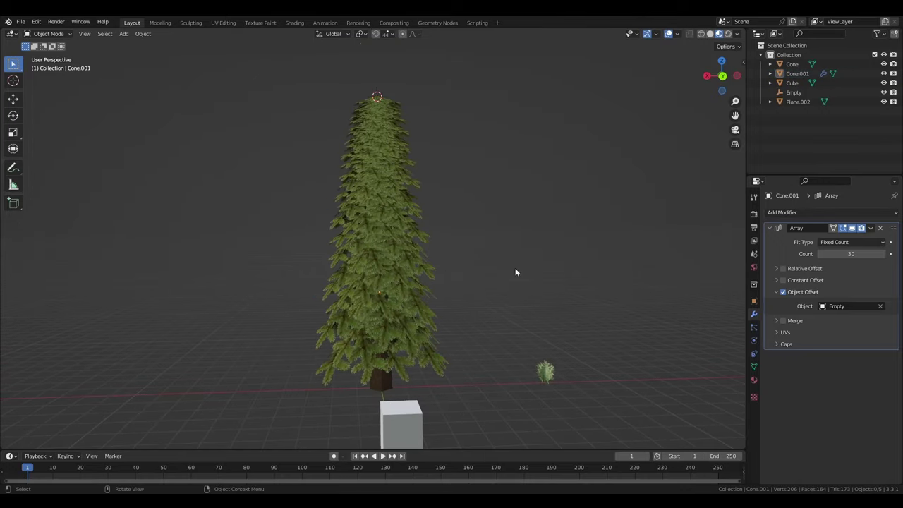
middle_drag(515, 268, 483, 273)
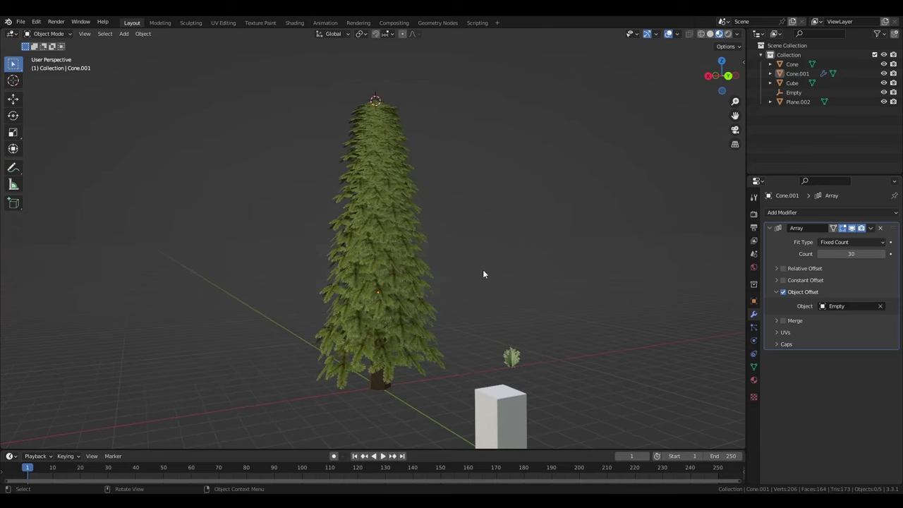
click(872, 231)
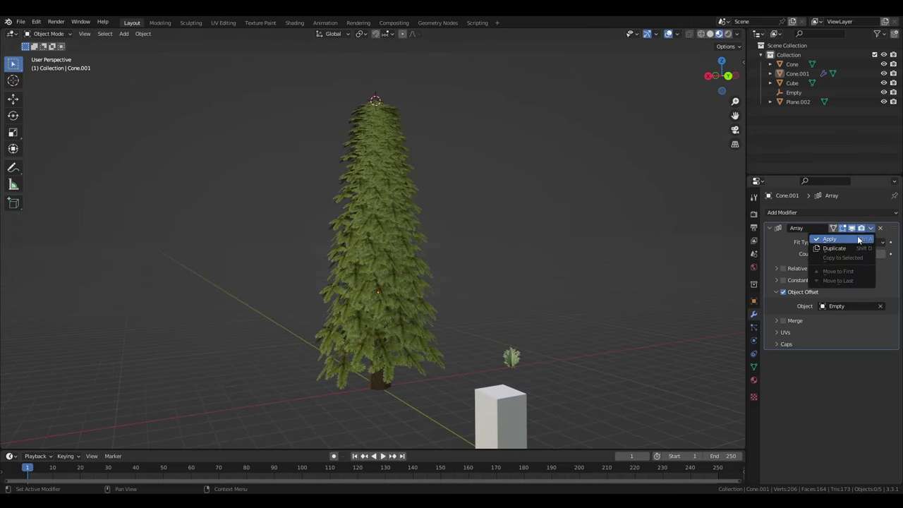
click(858, 240)
Step: Delete the Empty that controlled the branch array
middle_drag(558, 307, 565, 282)
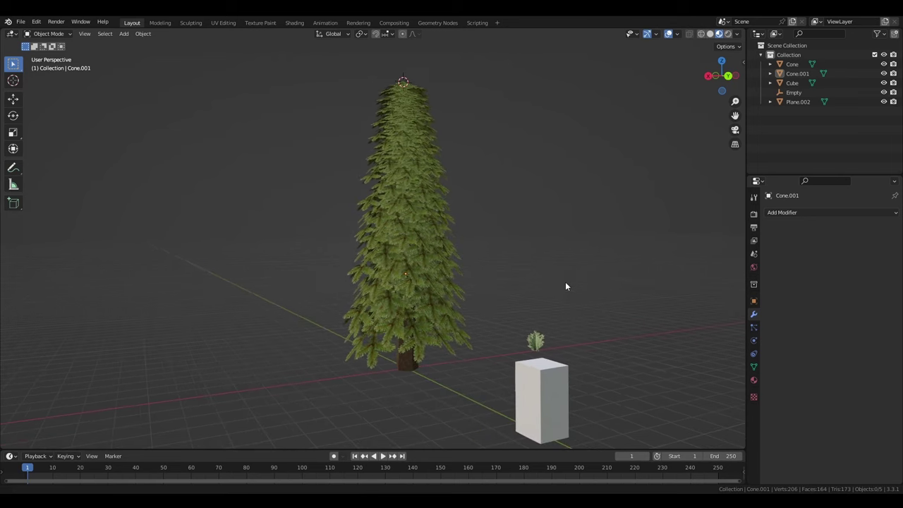
click(808, 94)
key(x)
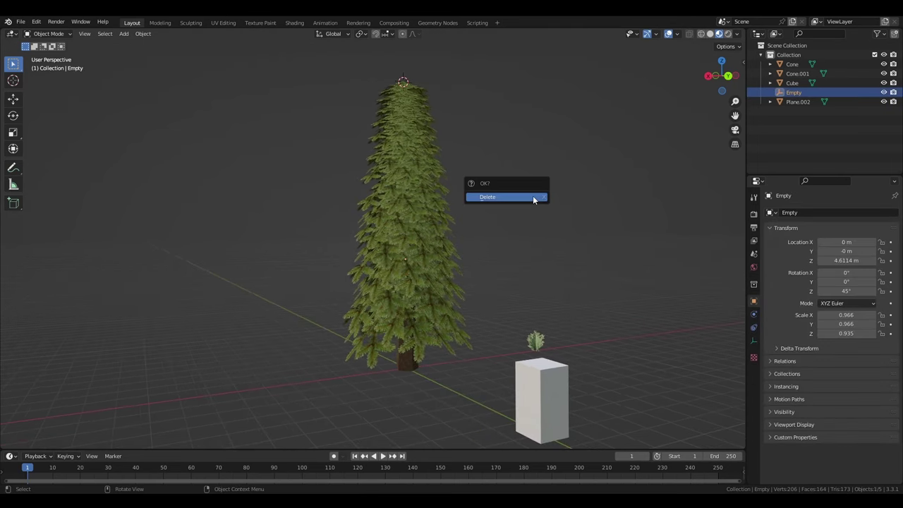
click(533, 196)
Step: Select the branches and the trunk, with the trunk active, and join them into one object
click(426, 228)
middle_drag(457, 316, 467, 313)
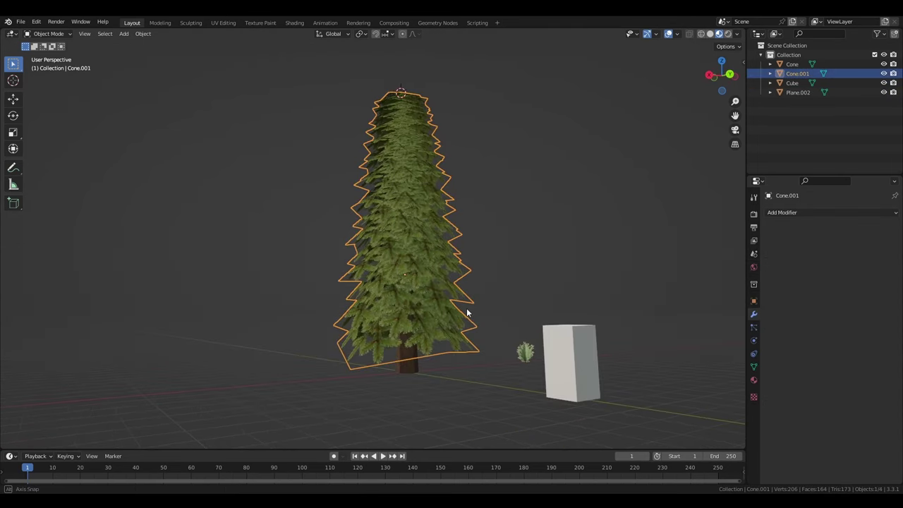
shift+click(410, 368)
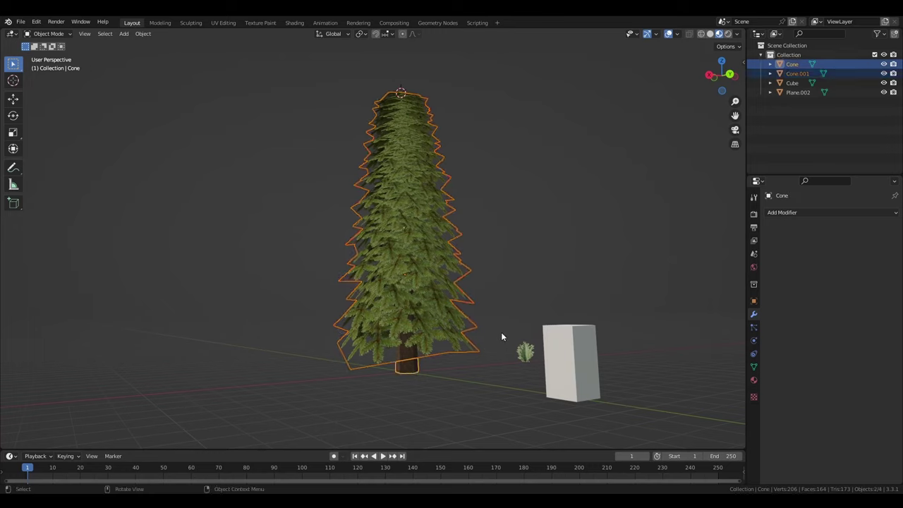
key(ctrl+j)
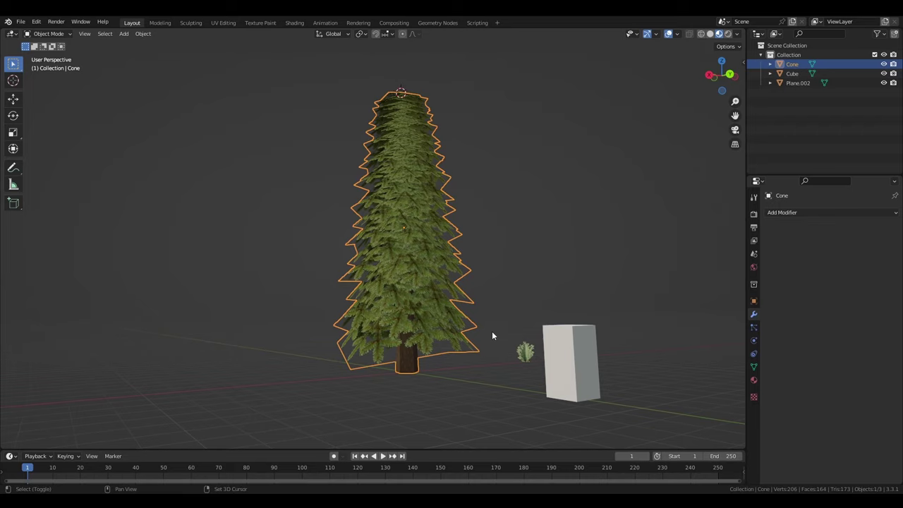
Step: Snap the 3D cursor to the world origin, set the tree's origin to the 3D cursor and deselect the tree
key(shift+s)
click(438, 364)
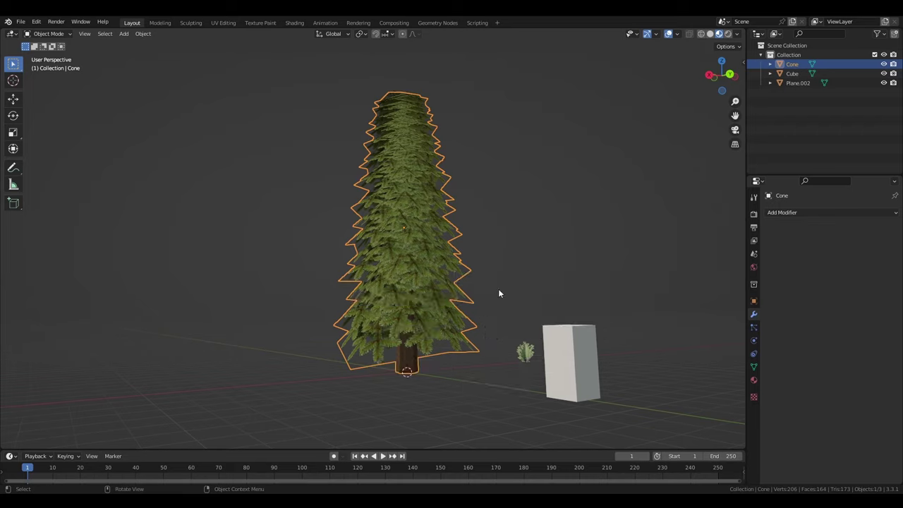
right_click(416, 275)
mouse_move(400, 320)
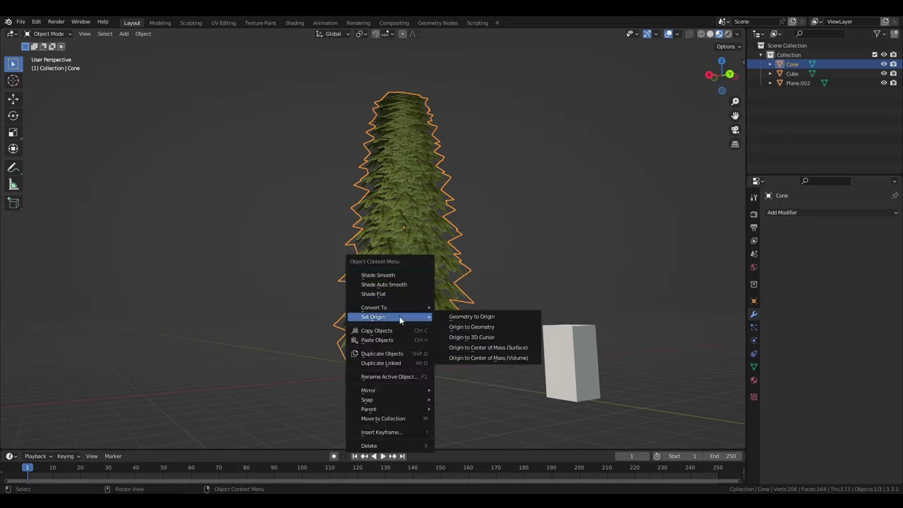
click(463, 338)
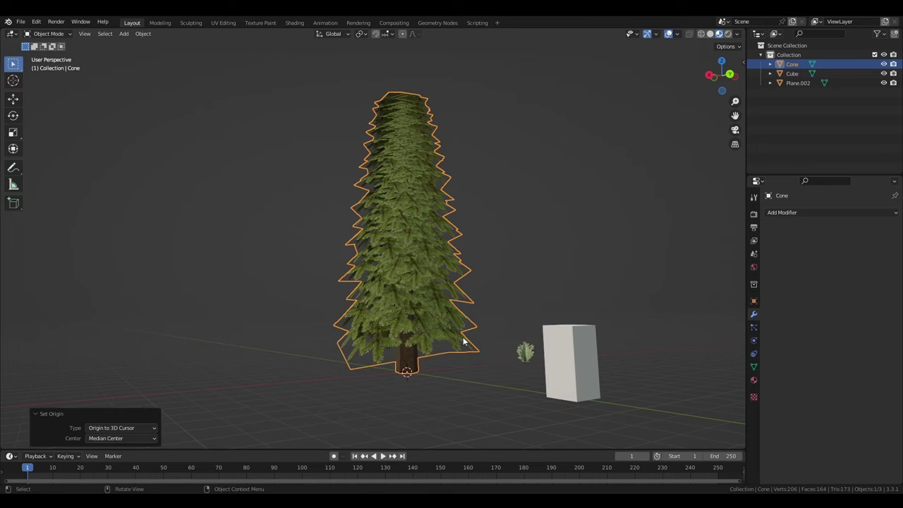
click(513, 290)
Step: Move the finished tree -7 m along Y, away from the world origin
middle_drag(513, 290, 557, 308)
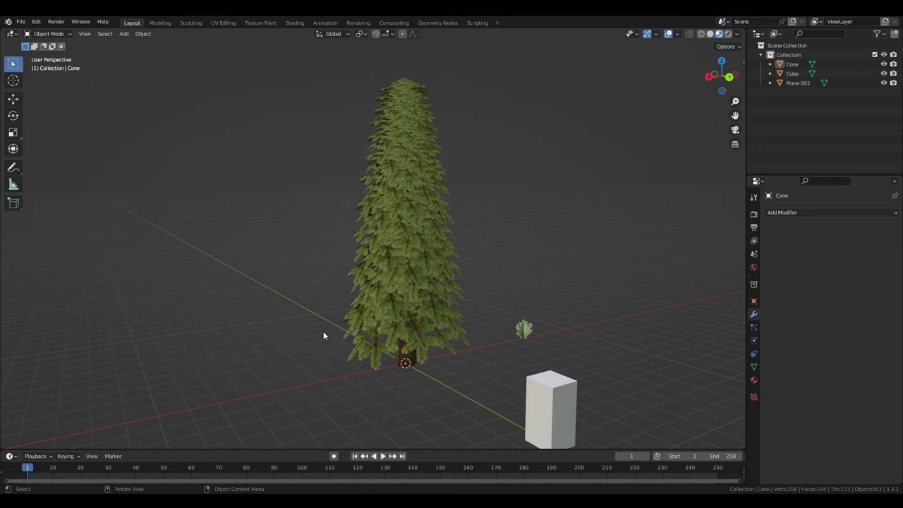
click(416, 313)
text(gy-7)
key(Return)
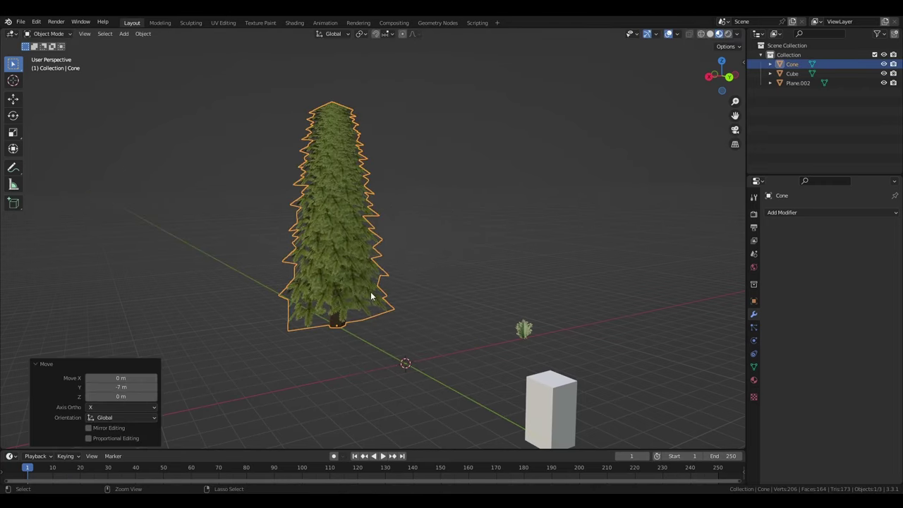
Step: Add a cylinder at the world origin with 5 vertices, a radius of 0.15 m and a depth of 0.66 m
middle_drag(373, 296, 432, 328)
key(shift+a)
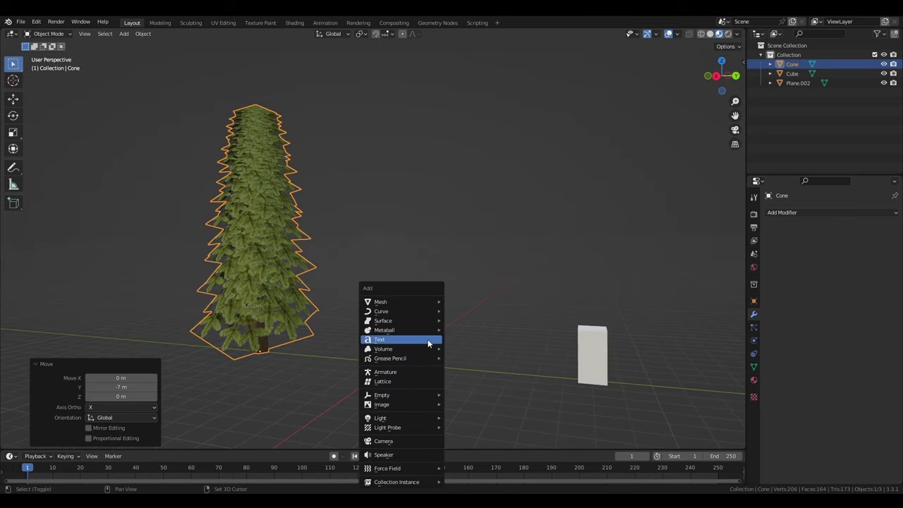
mouse_move(420, 303)
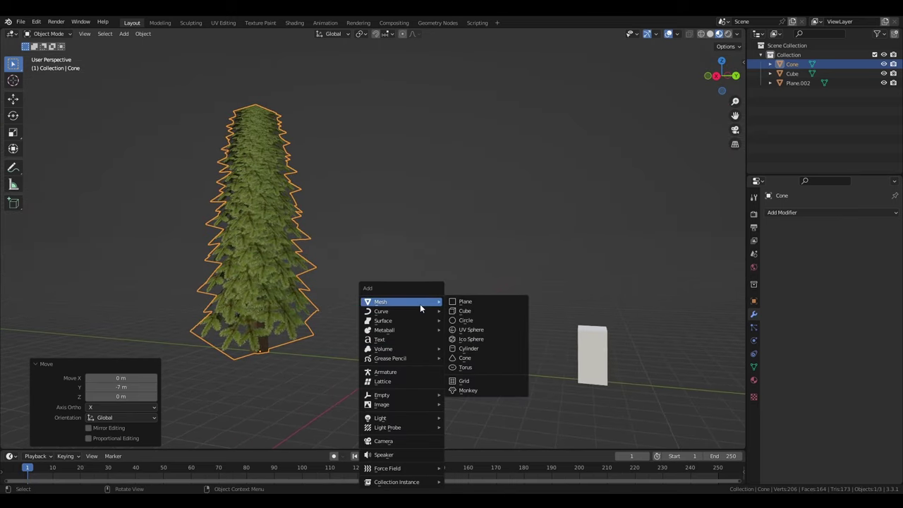
click(489, 347)
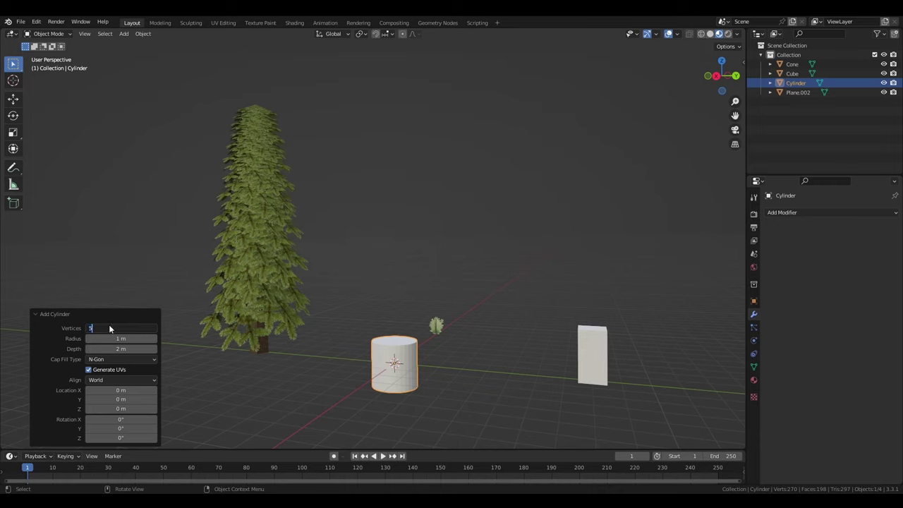
key(Return)
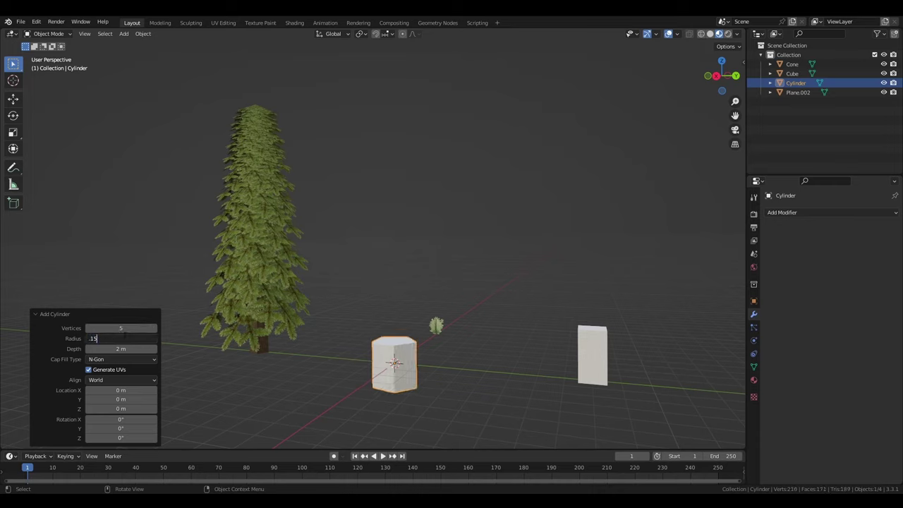
click(124, 338)
text(.15)
key(Return)
double_click(127, 348)
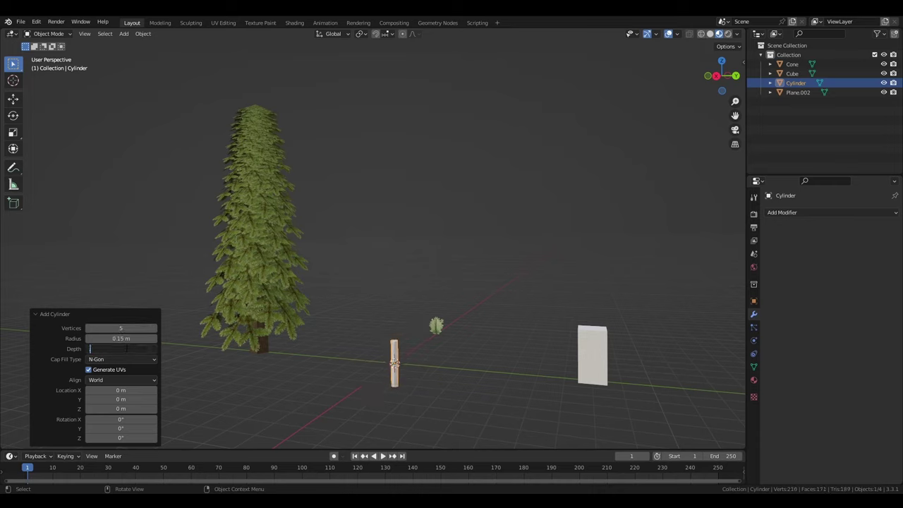
key(Return)
scroll(388, 365, up, 5)
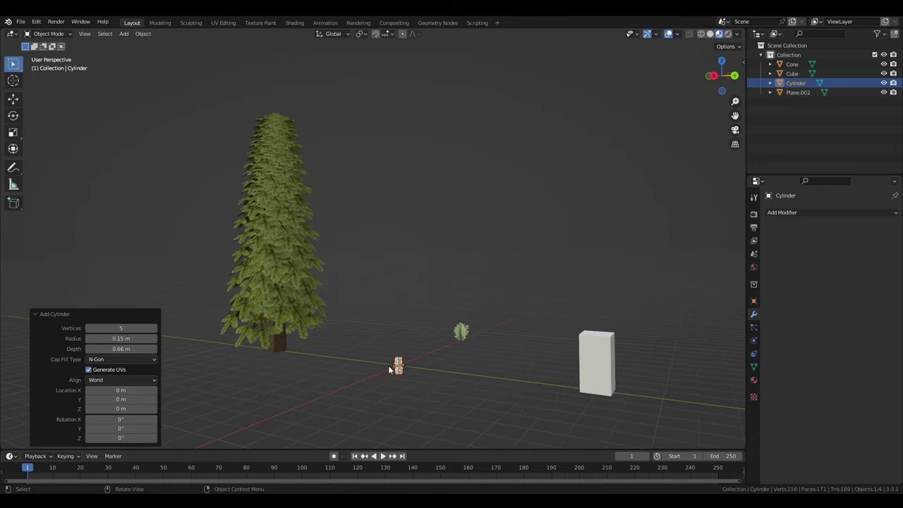
Step: In the right orthographic view, rotate the cylinder about -83.7° and raise it about 0.13 m along Z
key(KP_Decimal)
middle_drag(389, 366, 403, 371)
scroll(406, 367, down, 2)
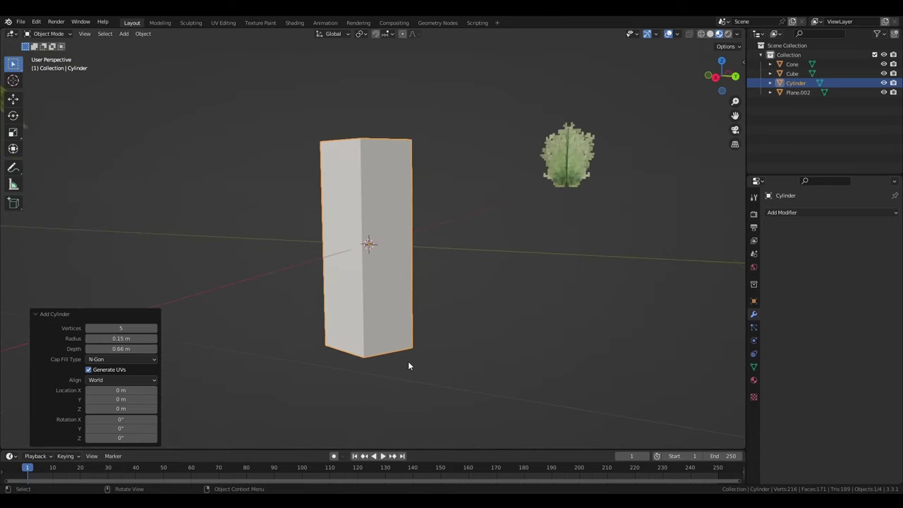
key(KP_3)
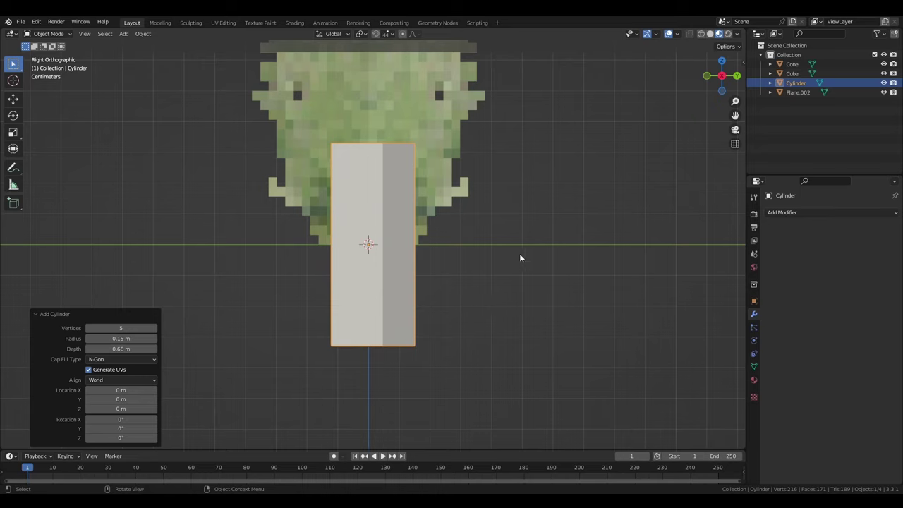
key(r)
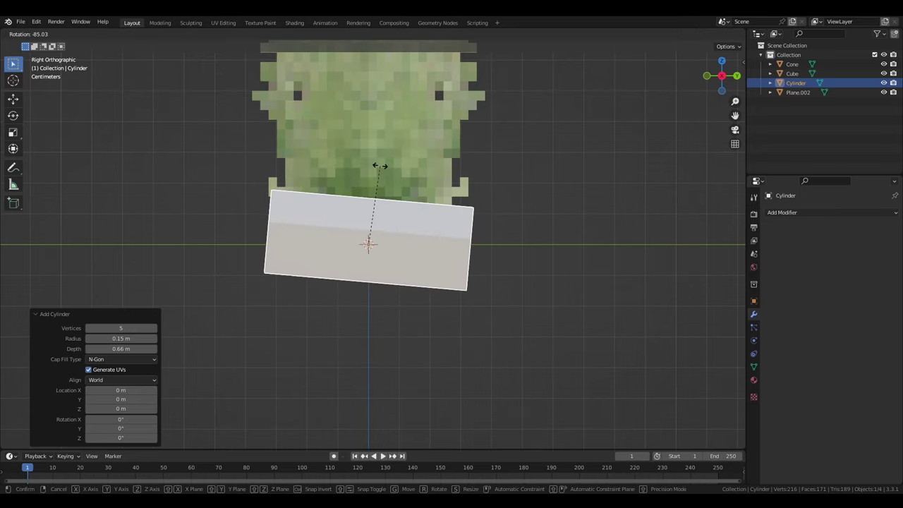
click(381, 165)
key(g)
key(z)
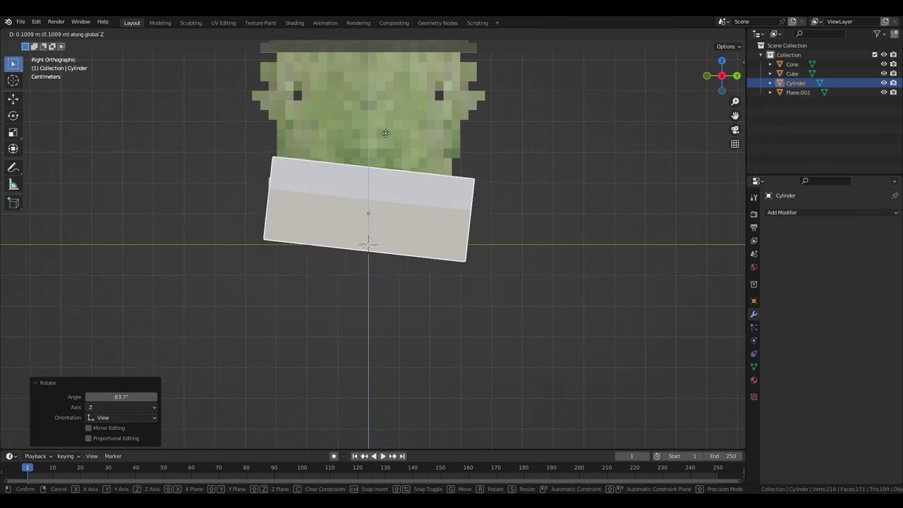
click(473, 242)
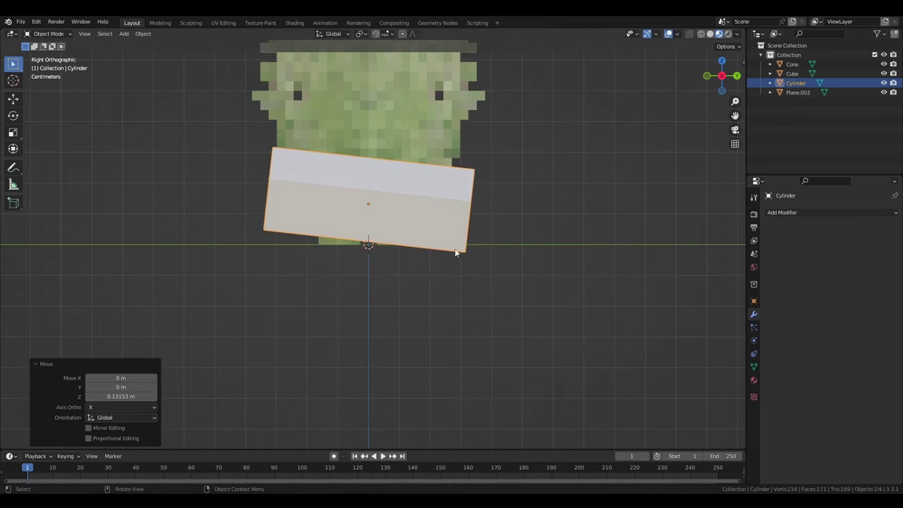
Step: In Edit Mode, select the upper corner vertex at the log's raised end and snap the 3D cursor to it
mouse_move(458, 262)
middle_down()
mouse_move(448, 252)
mouse_move(473, 266)
middle_up()
key(Tab)
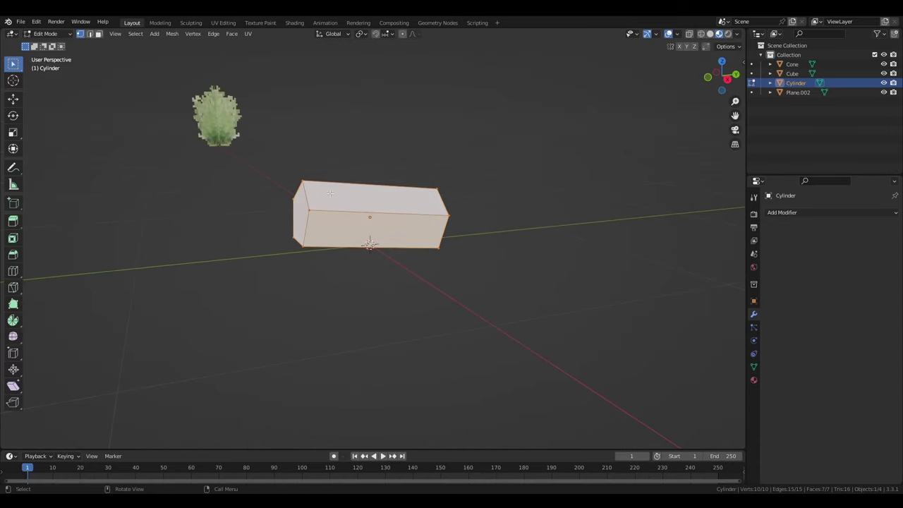
click(322, 185)
middle_drag(326, 178, 390, 233)
key(shift+s)
click(323, 208)
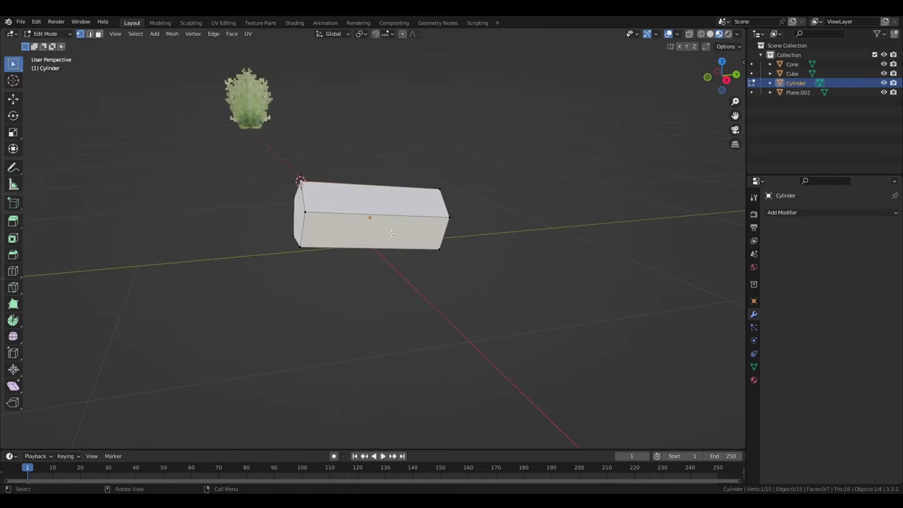
Step: Set the 3D cursor's Z location to 0 m
key(n)
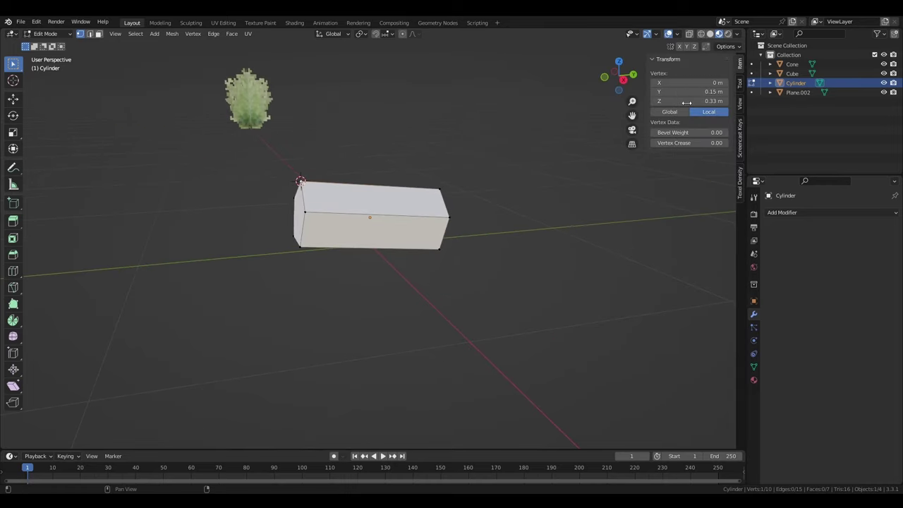
click(739, 106)
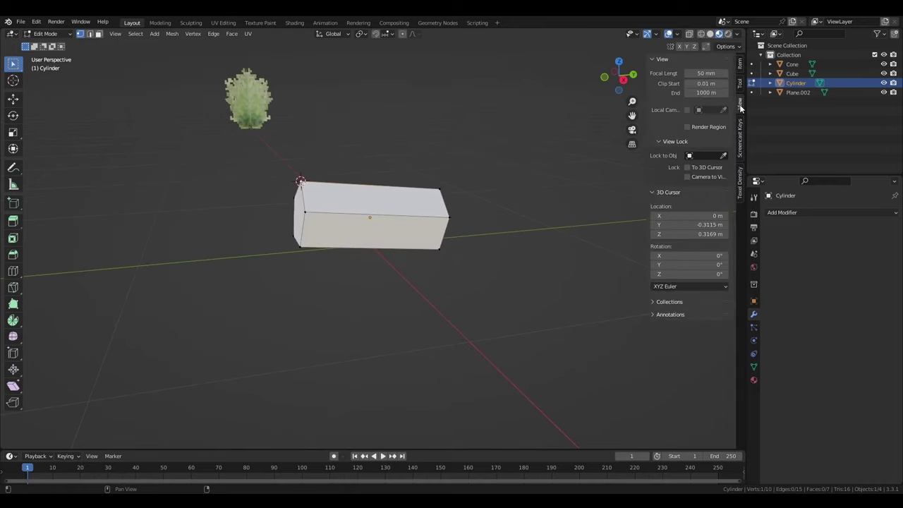
click(688, 234)
text(0)
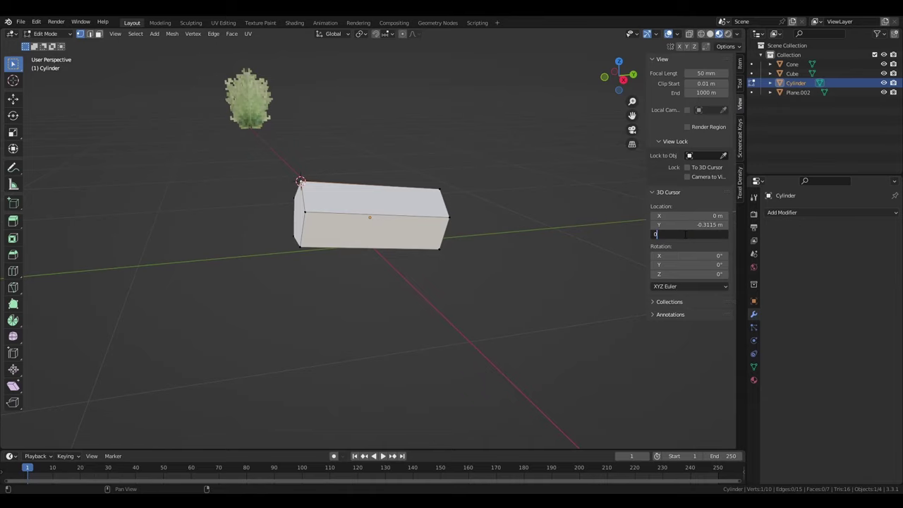
key(Return)
Step: Return to Object Mode, set the log's origin to the 3D cursor and apply its rotation
middle_drag(474, 255, 510, 260)
key(Tab)
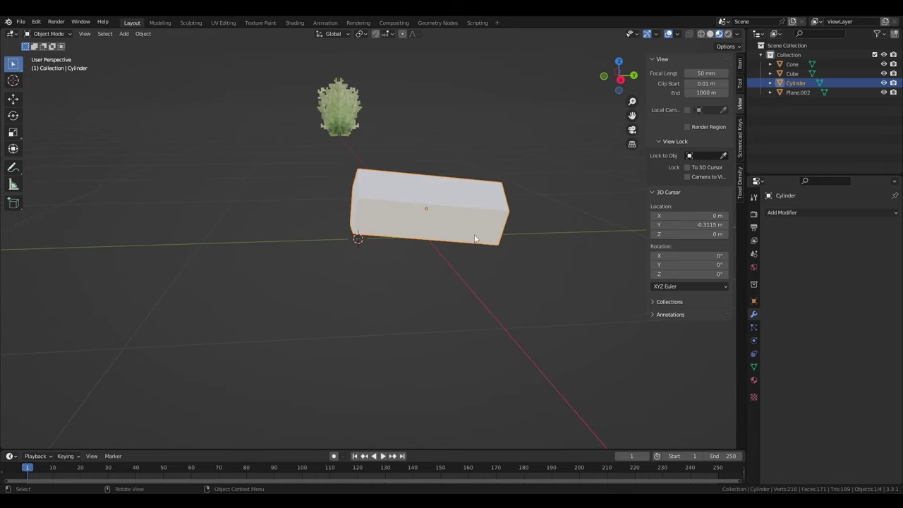
right_click(477, 211)
mouse_move(466, 250)
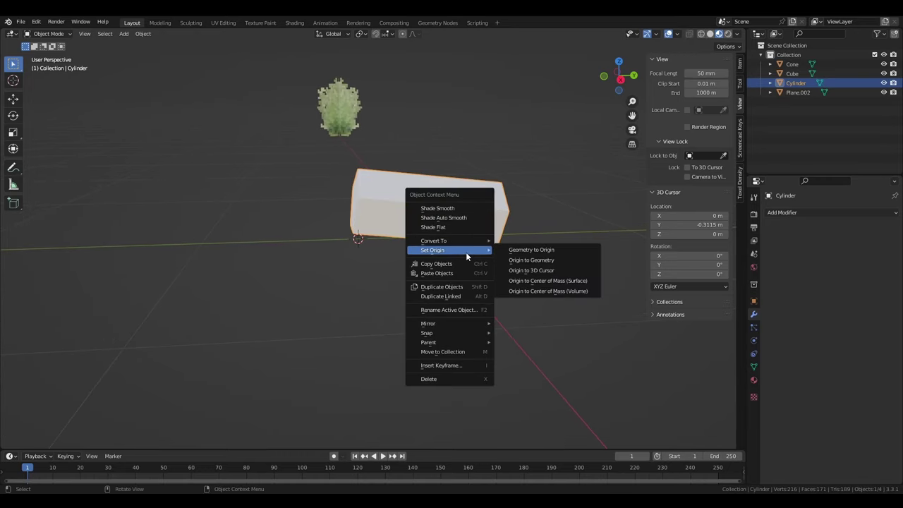
click(538, 270)
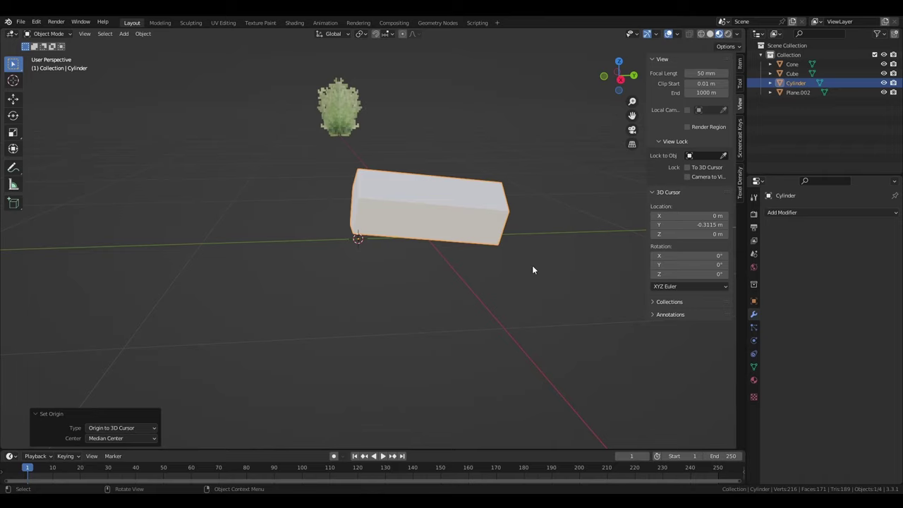
key(ctrl+a)
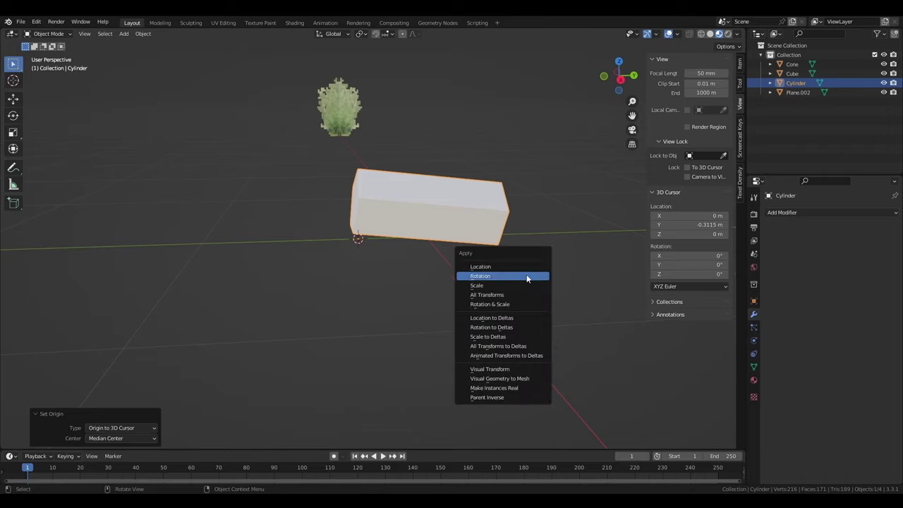
click(526, 277)
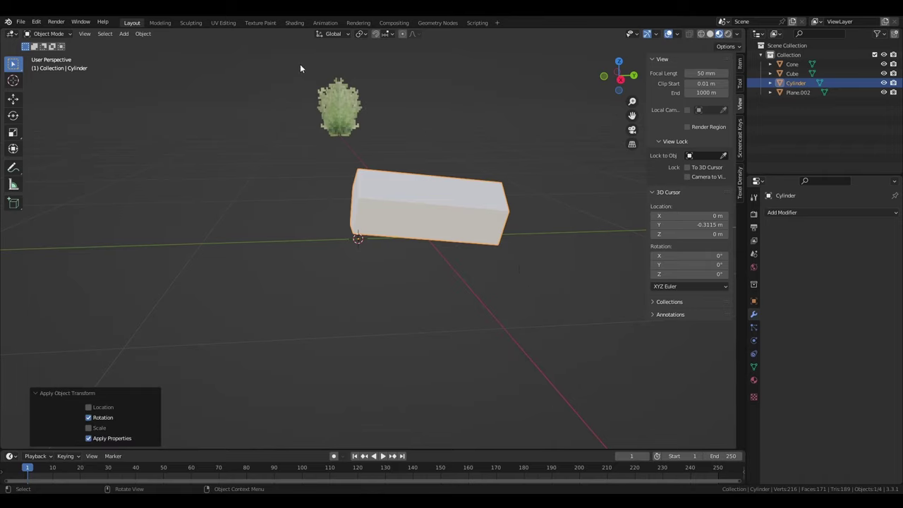
Step: In the Shading workspace, assign the existing bark material to the log
click(295, 23)
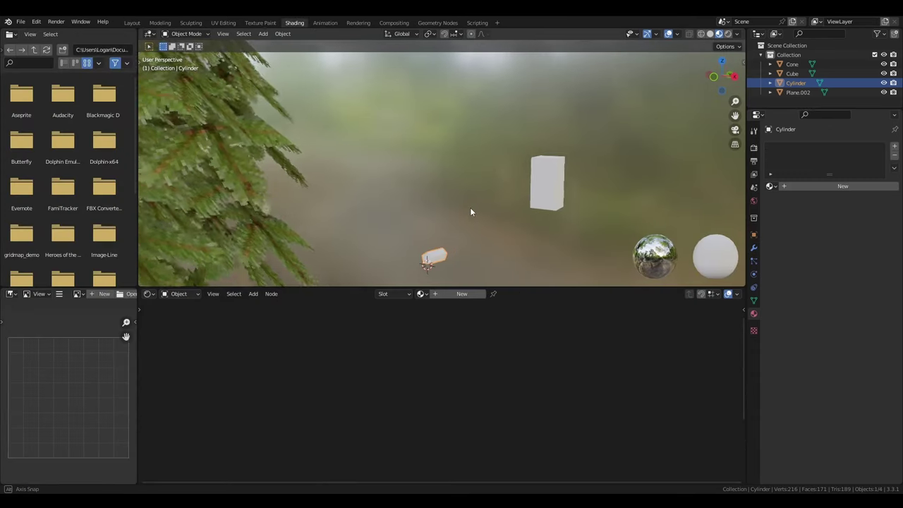
mouse_move(466, 213)
middle_down()
mouse_move(453, 172)
mouse_move(473, 212)
middle_up()
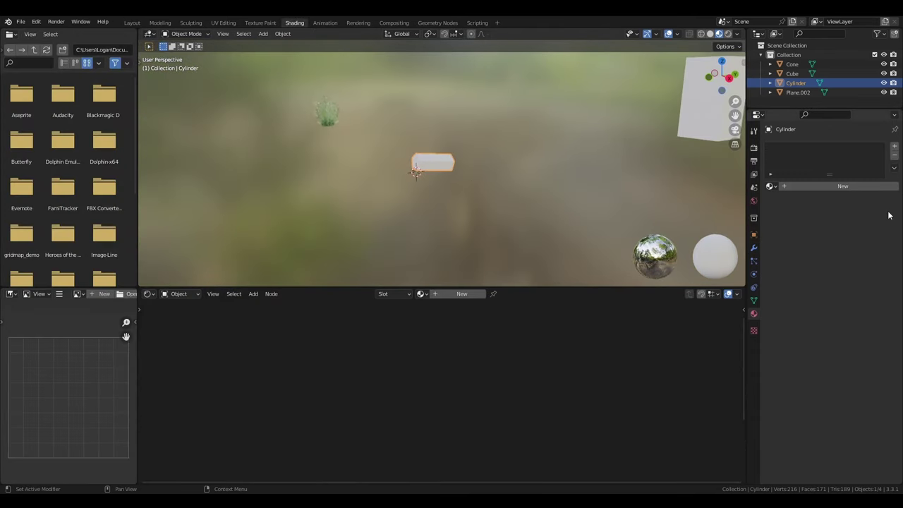
click(774, 186)
click(788, 201)
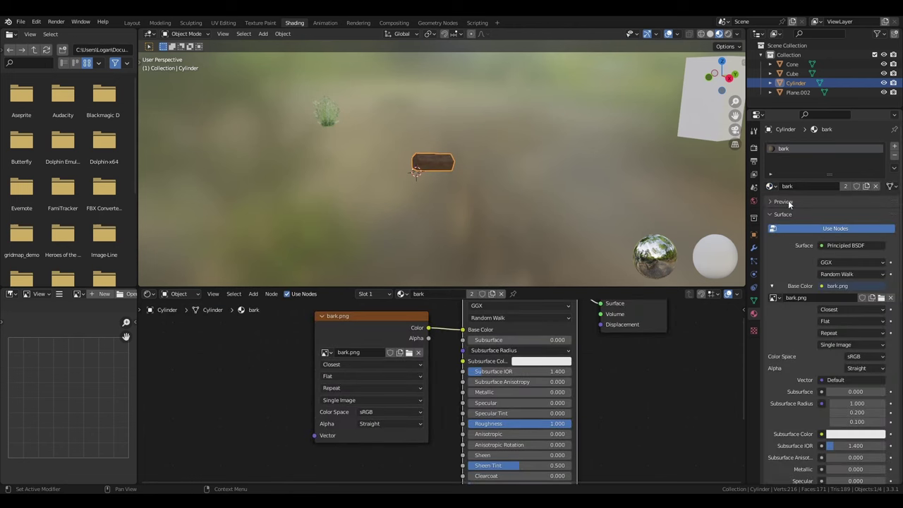
Step: Make a separate copy of the log's bark material and name it bark_burned
click(866, 187)
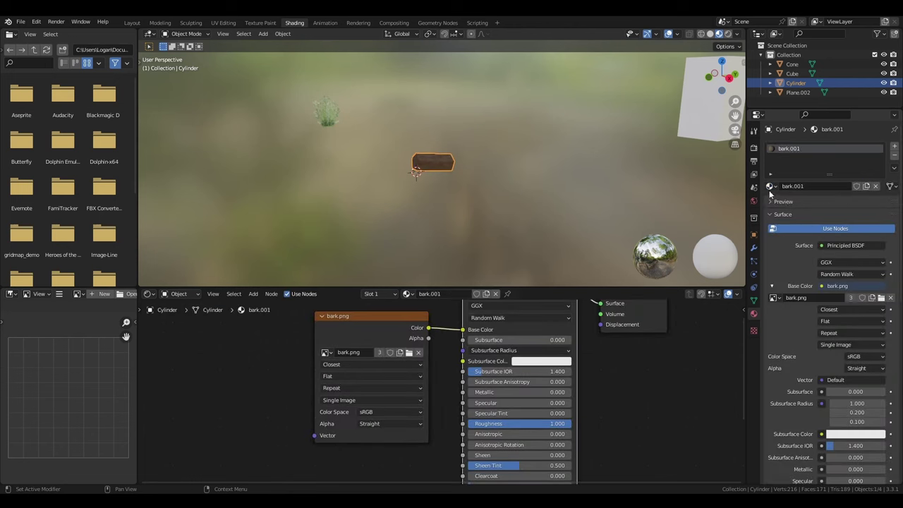
double_click(797, 186)
text(bark_burned)
key(Return)
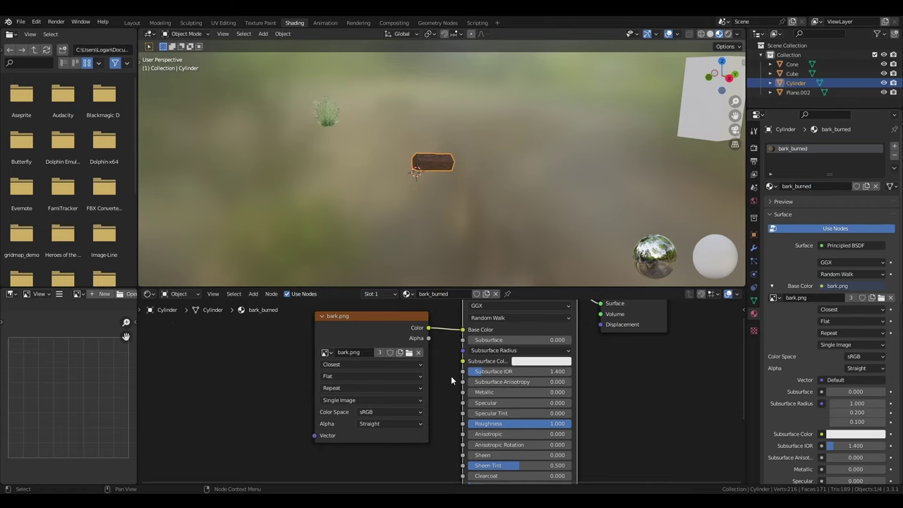
Step: Replace the bark_burned material's base color image with bark_burned.png from the Assets folder
click(409, 353)
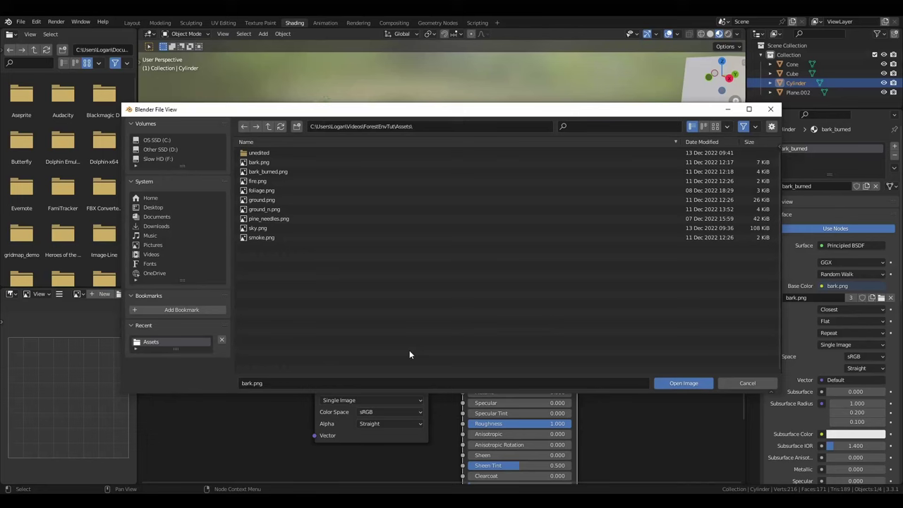
click(284, 172)
click(683, 383)
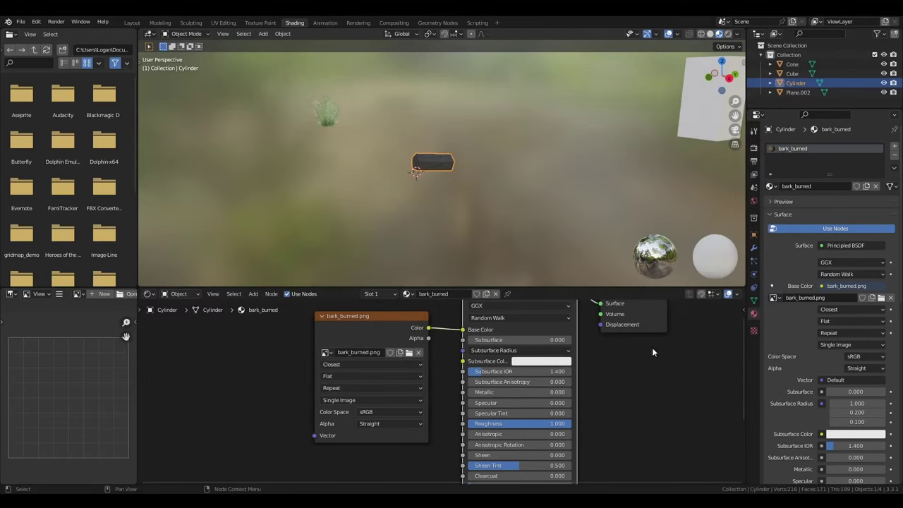
Step: Back in the Layout workspace, add a Plain Axes empty at the 3D cursor beside the log's end
click(132, 22)
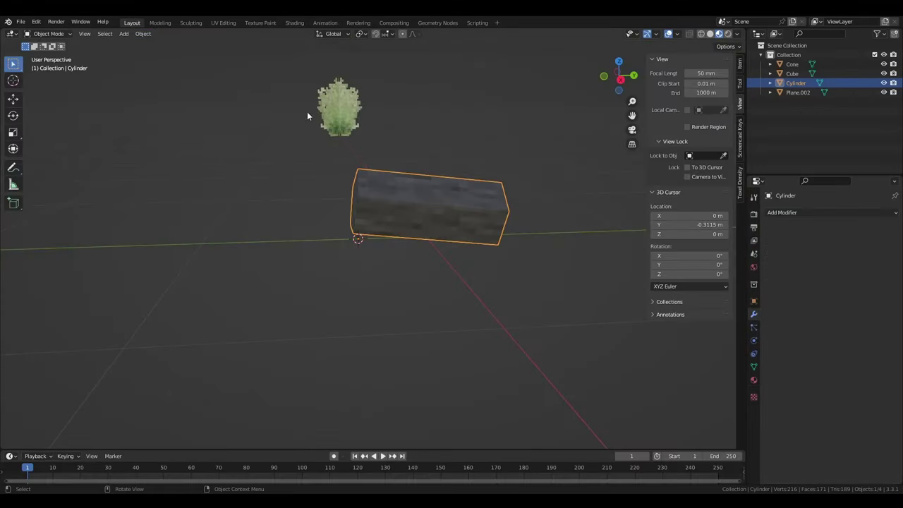
middle_drag(463, 189, 477, 214)
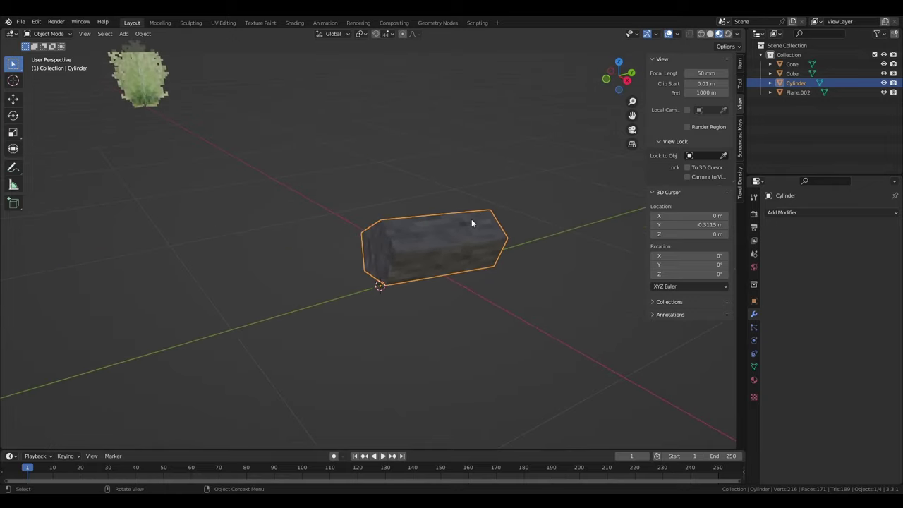
middle_drag(425, 301, 374, 231)
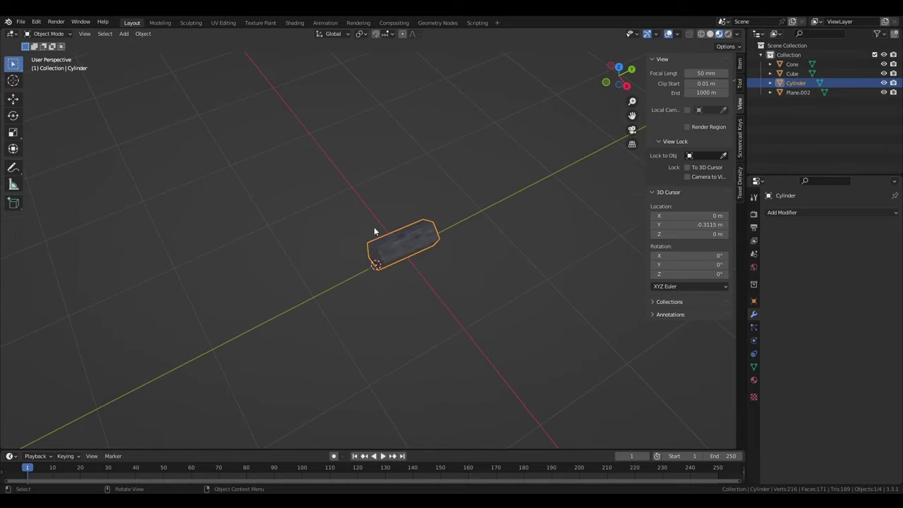
middle_drag(379, 281, 369, 242)
key(shift+a)
mouse_move(370, 240)
mouse_move(353, 330)
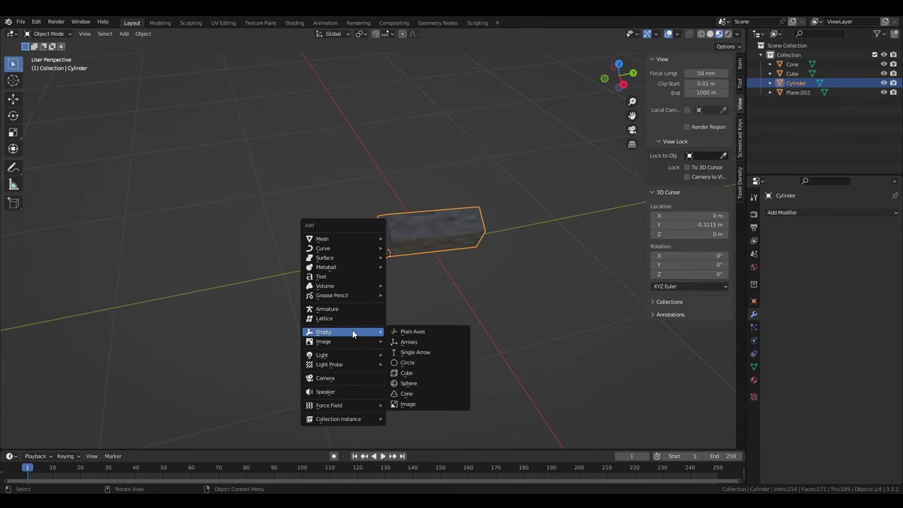
click(429, 331)
middle_drag(424, 279, 531, 248)
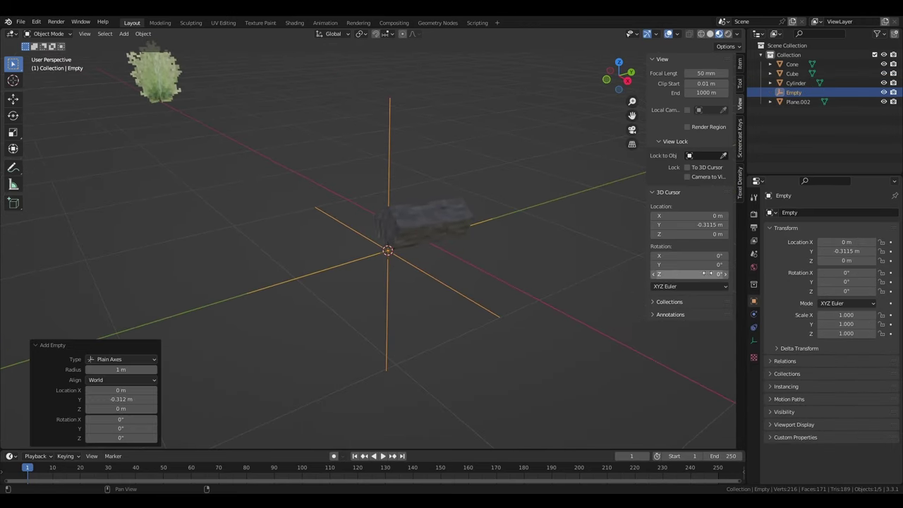
Step: Select the log and add an Array modifier to it
click(455, 219)
click(794, 212)
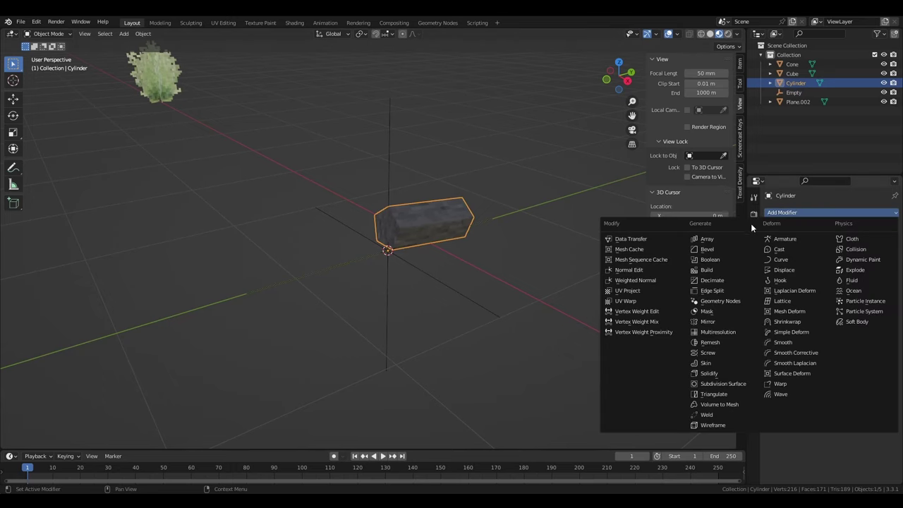
click(728, 235)
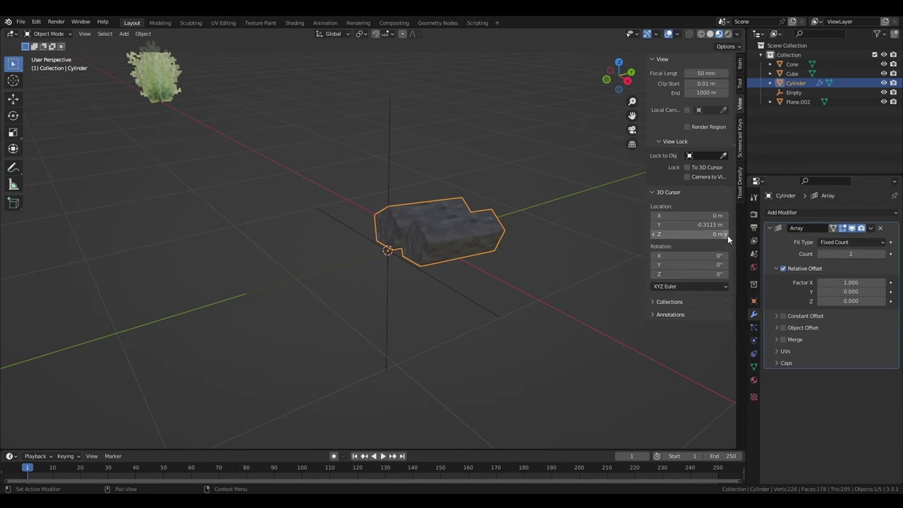
Step: Replace the Array's relative offset with an object offset driven by the Empty, and set the count to 5
click(783, 269)
click(776, 269)
click(775, 292)
click(783, 291)
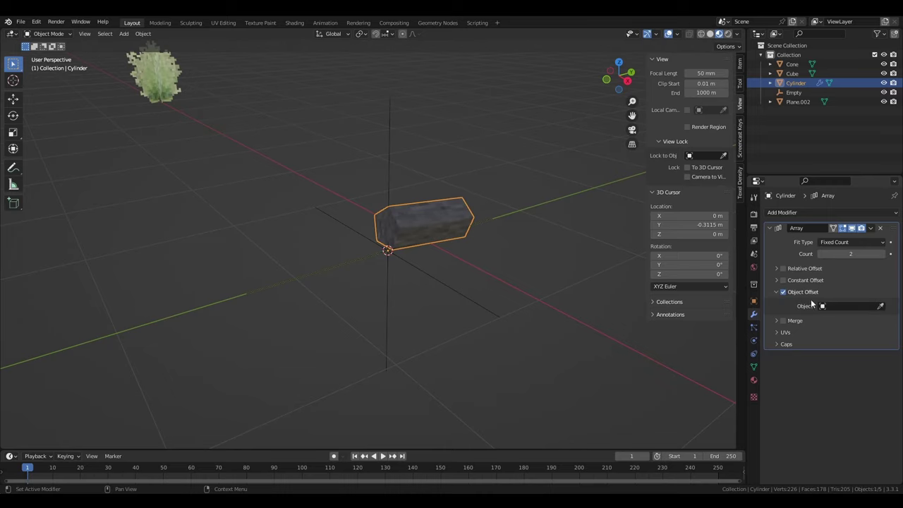
click(822, 306)
click(829, 339)
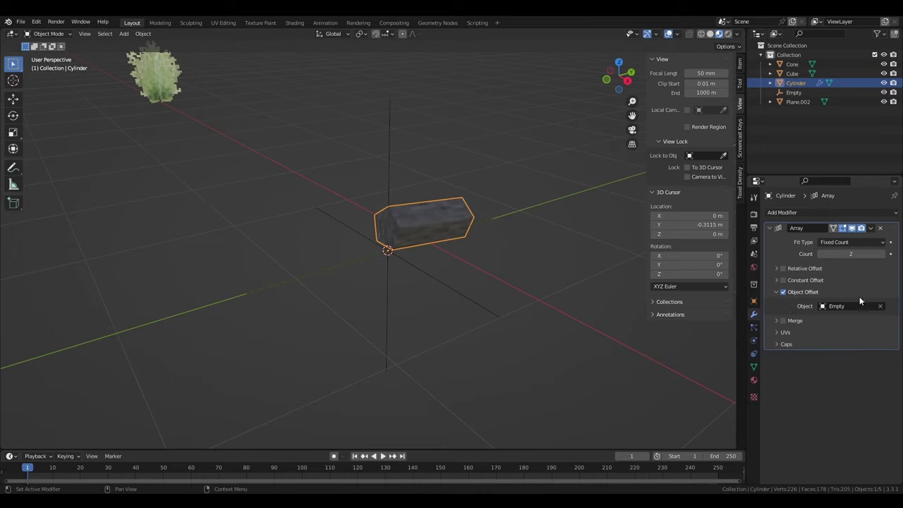
click(883, 254)
click(883, 255)
click(883, 255)
middle_drag(558, 238, 548, 239)
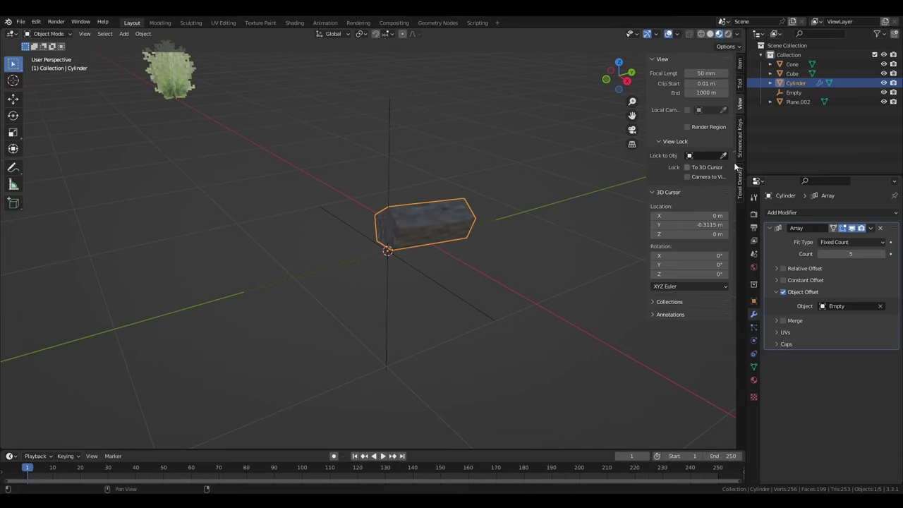
Step: Rotate the Empty 72° about the Z axis so the arrayed logs fan out in a circle
click(784, 93)
middle_drag(523, 198, 491, 206)
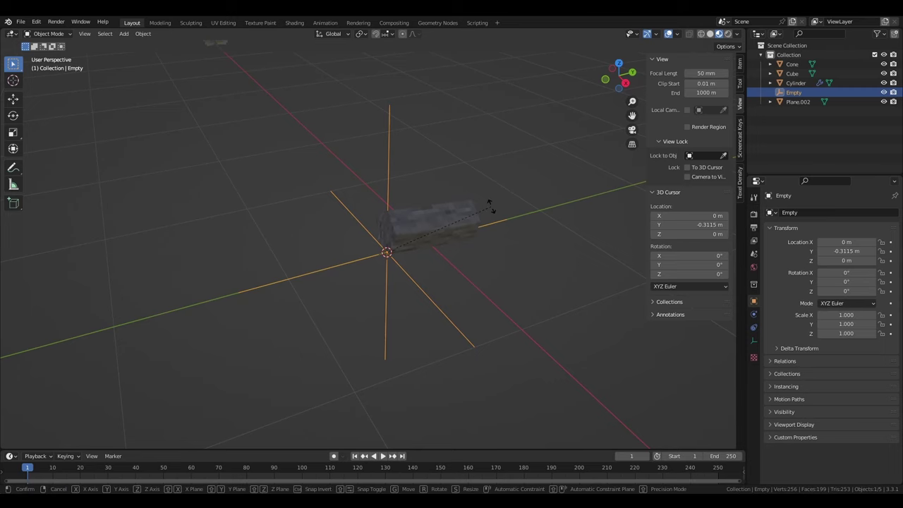
text(rz72)
key(Return)
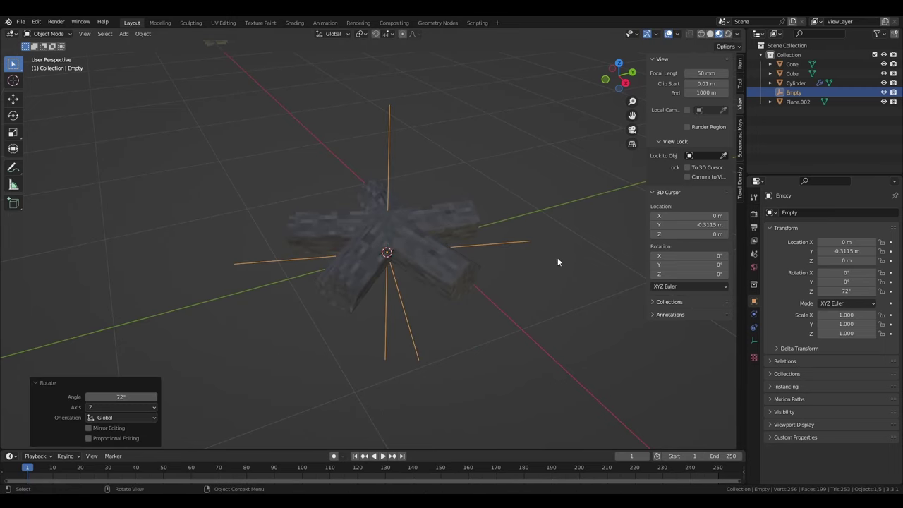
middle_drag(557, 259, 522, 252)
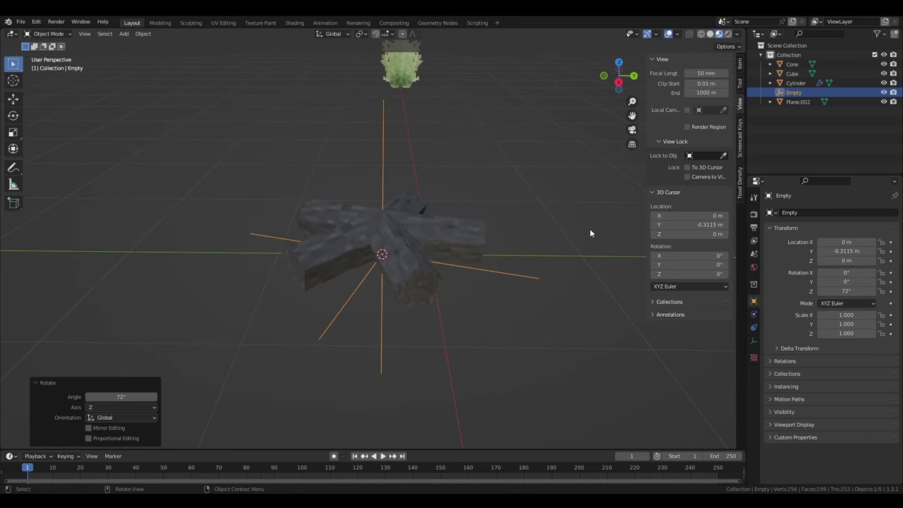
Step: Apply the Array modifier on the logs and delete the Empty
click(469, 230)
click(871, 228)
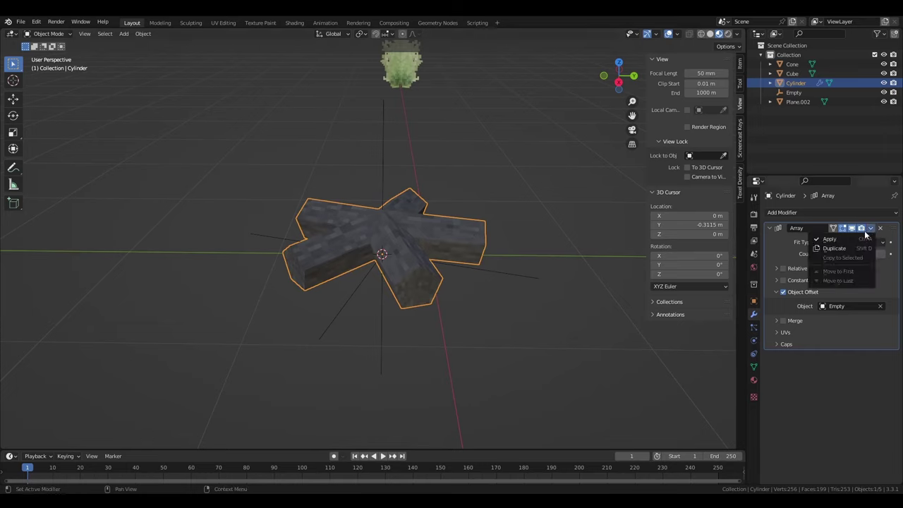
click(855, 240)
click(794, 92)
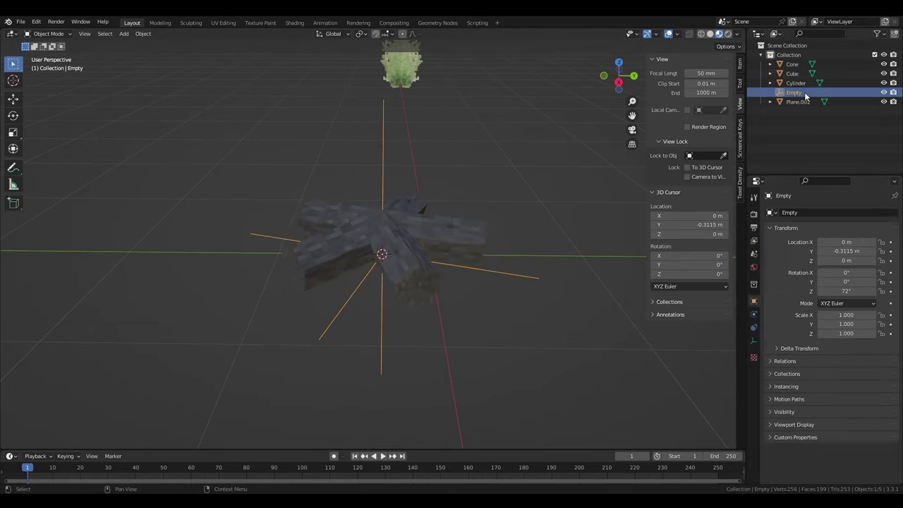
key(x)
click(501, 163)
middle_drag(518, 174, 556, 216)
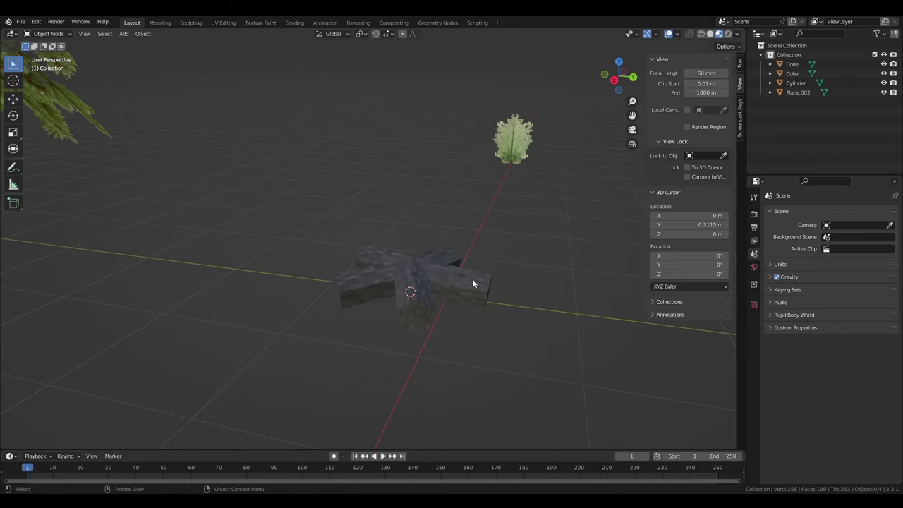
Step: Rename the Cylinder log object to campfire
click(476, 281)
double_click(797, 82)
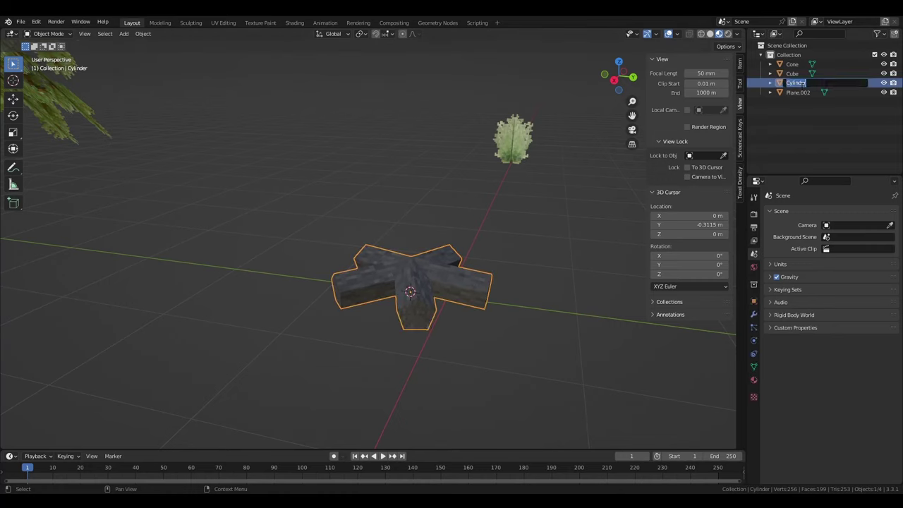
text(campfire)
key(Return)
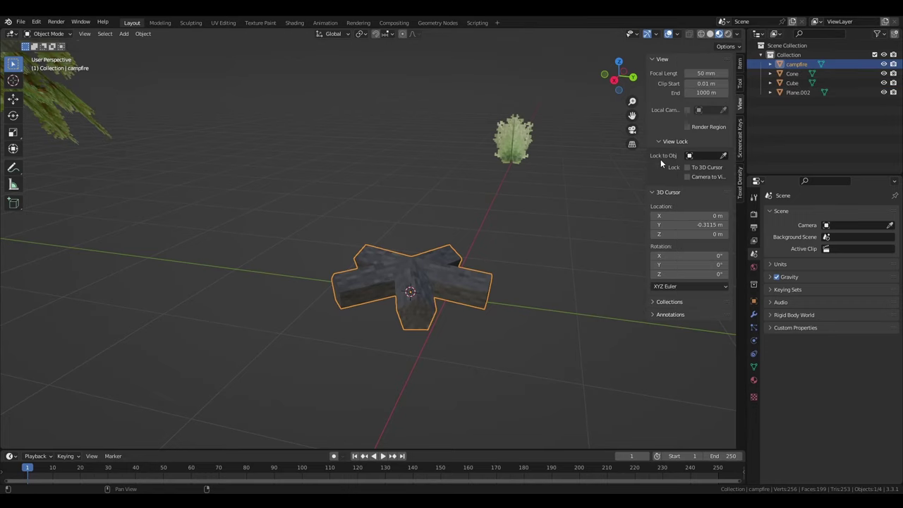
Step: Set the campfire's location to 0 m on all three axes and apply all its transforms
click(741, 67)
drag(685, 83, 685, 101)
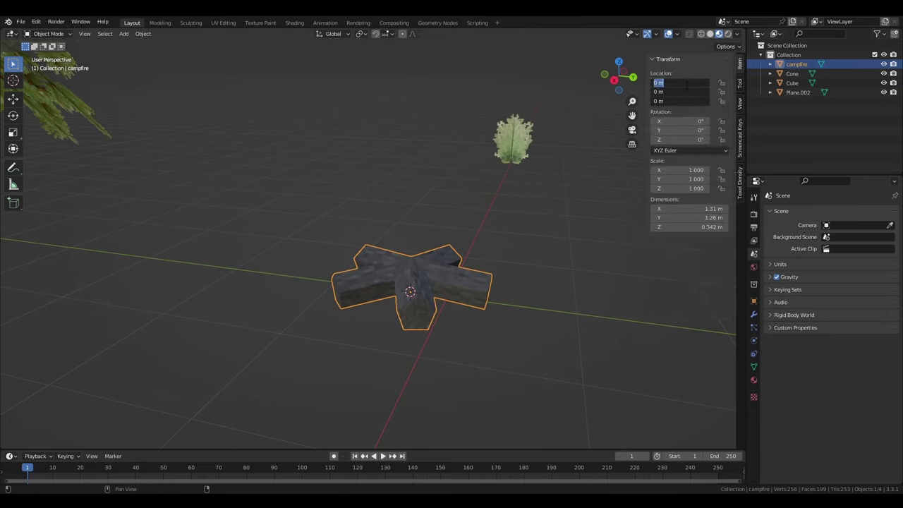
text(0)
key(Return)
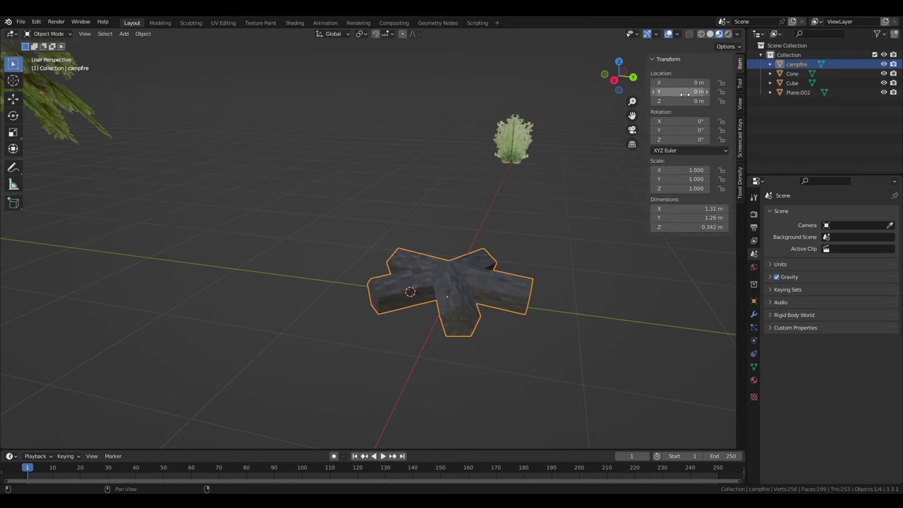
click(21, 22)
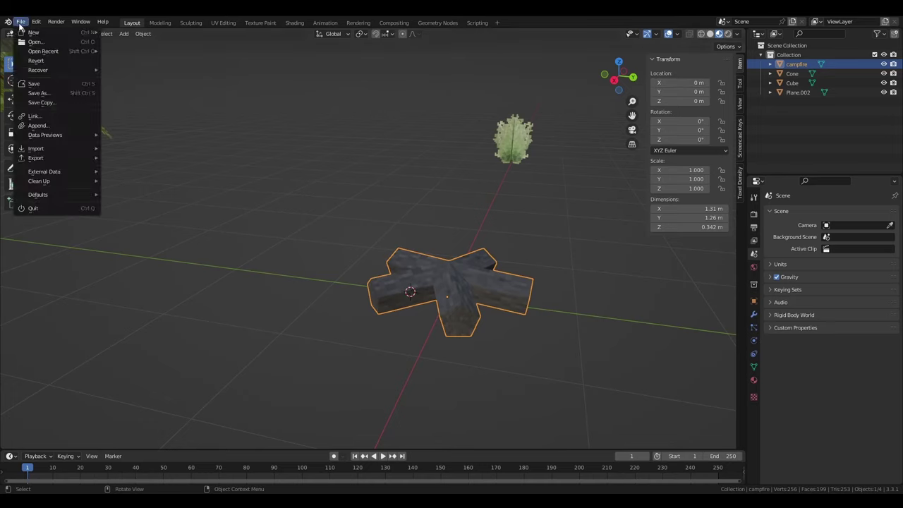
key(ctrl+a)
click(367, 233)
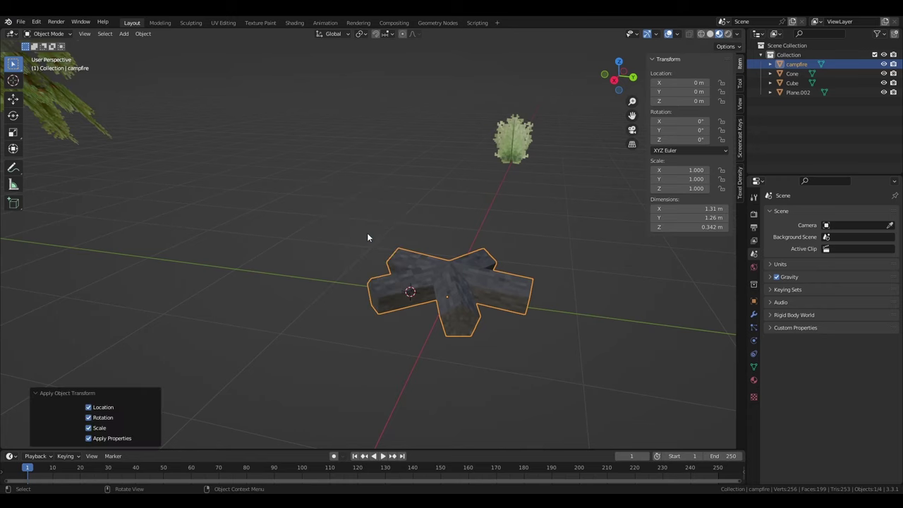
Step: Export the campfire to the Assets folder as campfire.glb in glTF Binary format, limited to selected objects, with export settings remembered
click(22, 23)
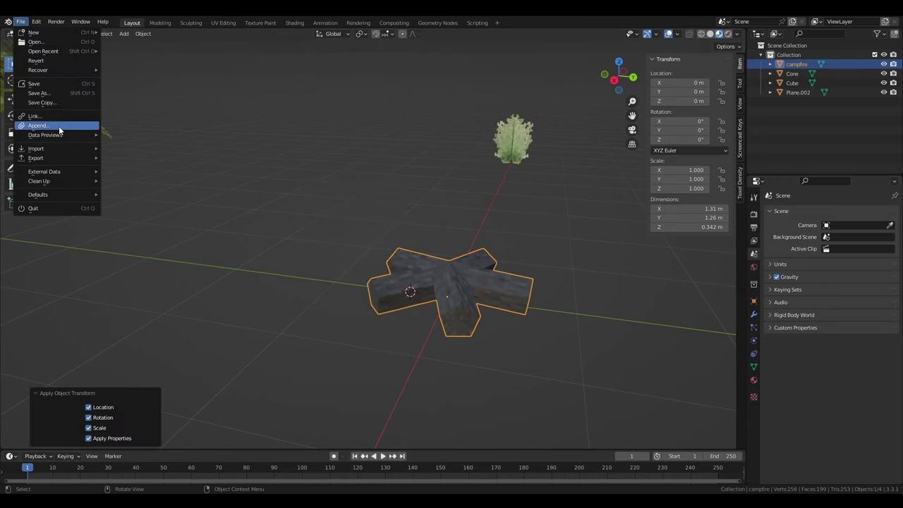
mouse_move(57, 157)
click(170, 252)
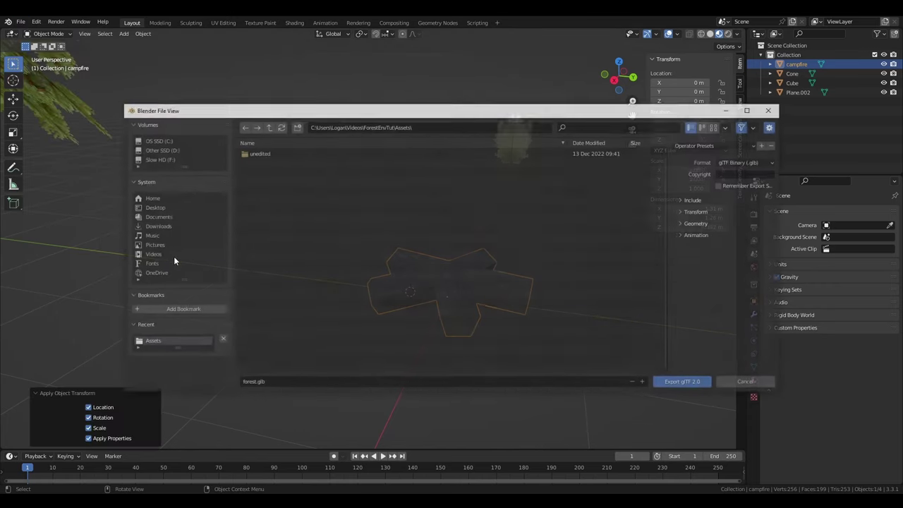
click(246, 383)
double_click(247, 383)
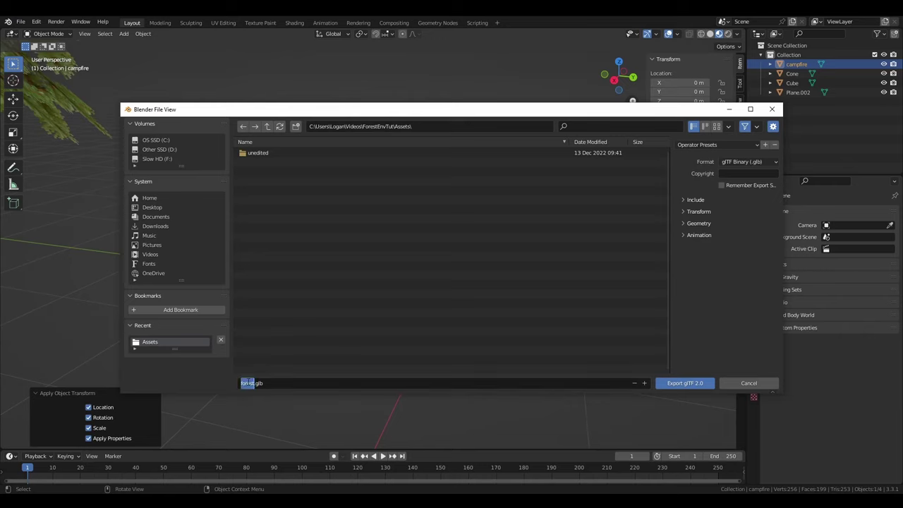
text(campfi)
click(695, 201)
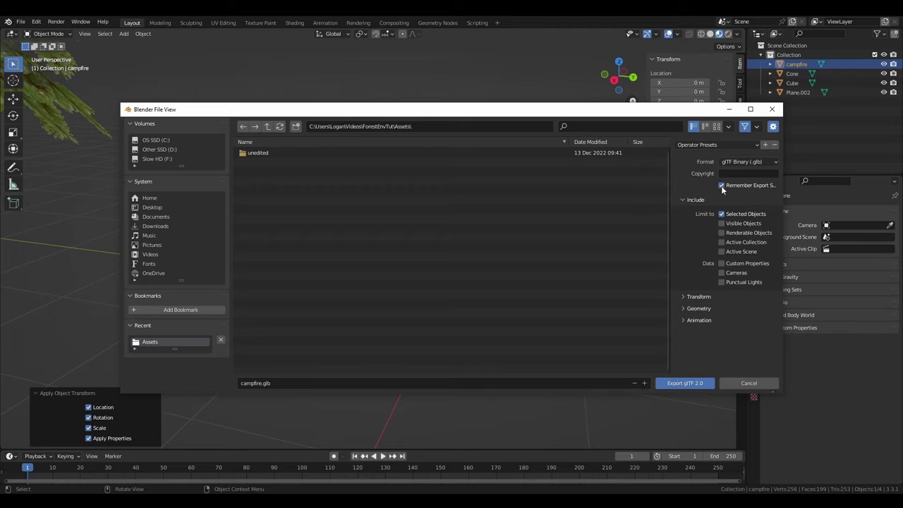
click(696, 384)
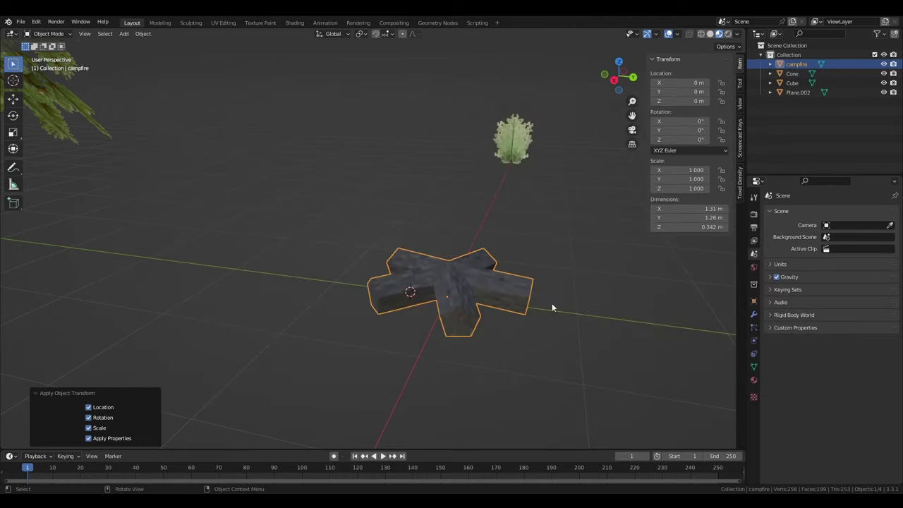
Step: Hide the campfire and set the foliage plane's location to 0 m on all three axes
middle_drag(555, 308, 520, 283)
click(884, 64)
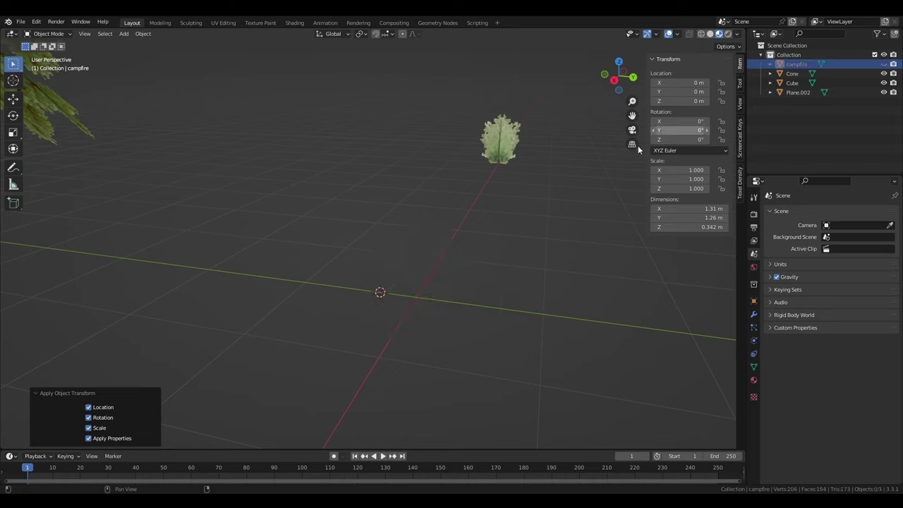
click(501, 138)
drag(692, 82, 691, 101)
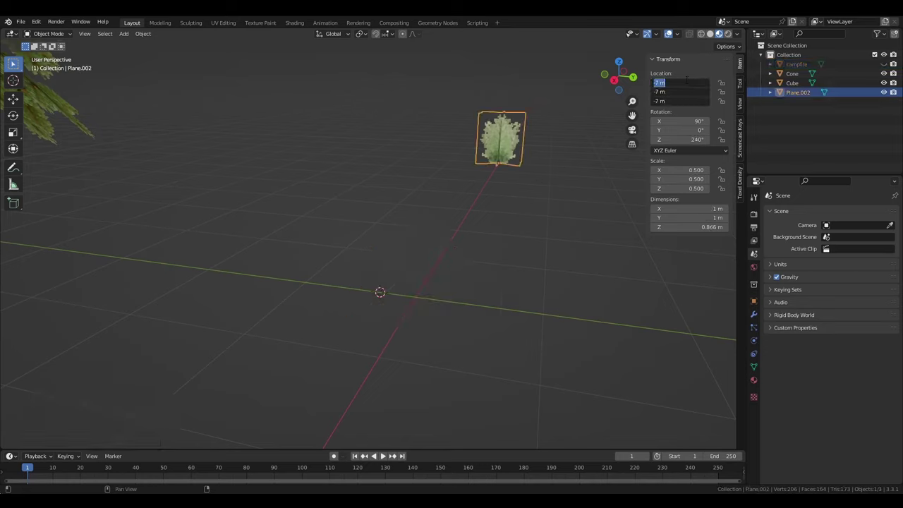
text(0)
key(Return)
Step: Rename Plane.002 to foliage and apply all its transforms
double_click(794, 92)
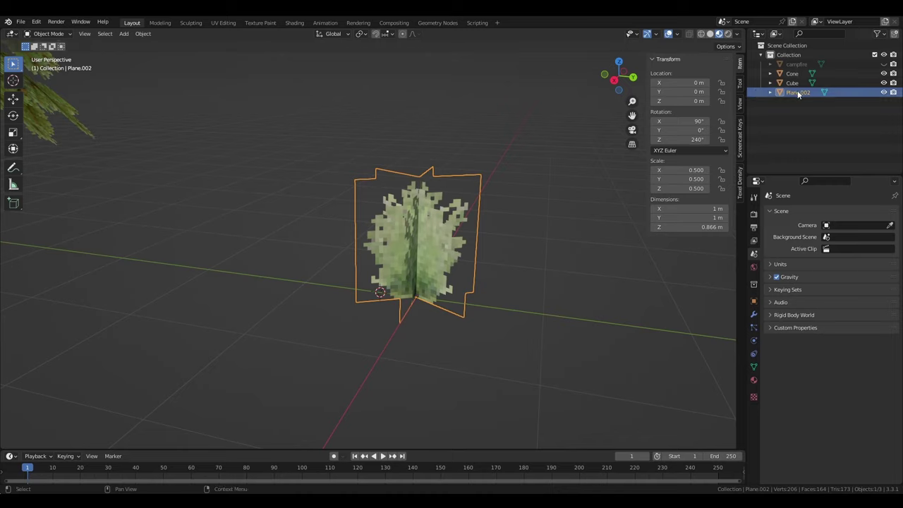
text(fl)
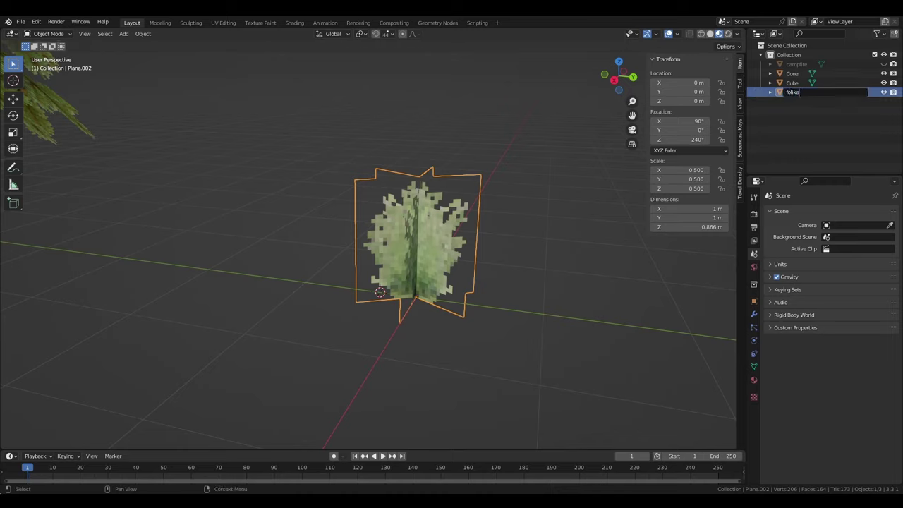
text(liage)
key(Return)
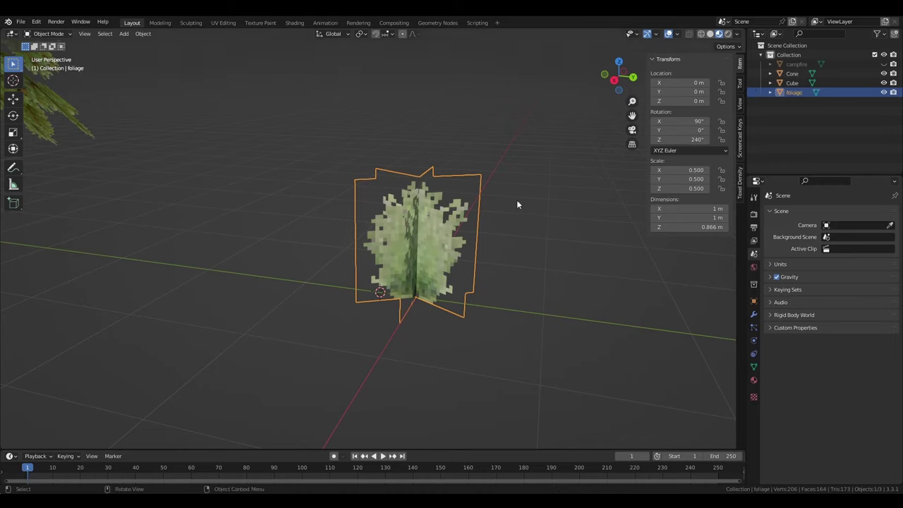
key(ctrl+a)
click(483, 201)
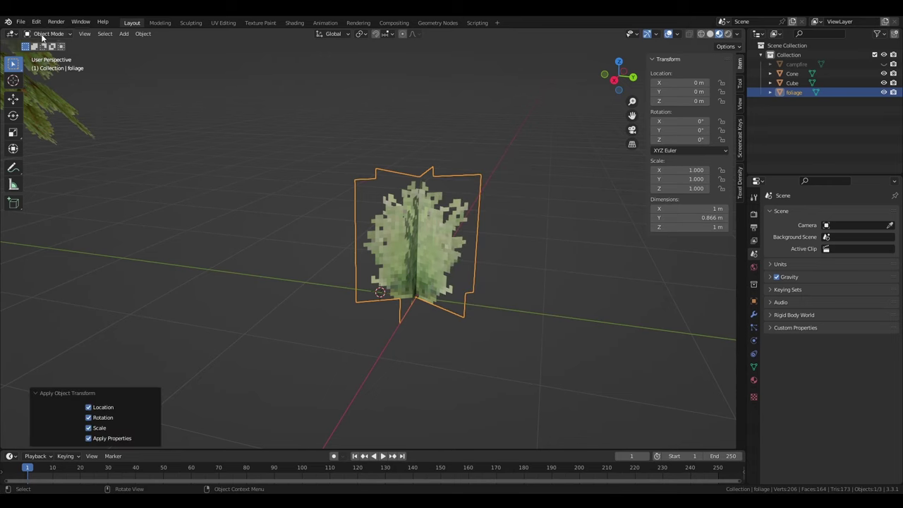
Step: Export the selected foliage to the Assets folder as a glTF Binary file under its own file name
click(21, 22)
mouse_move(63, 161)
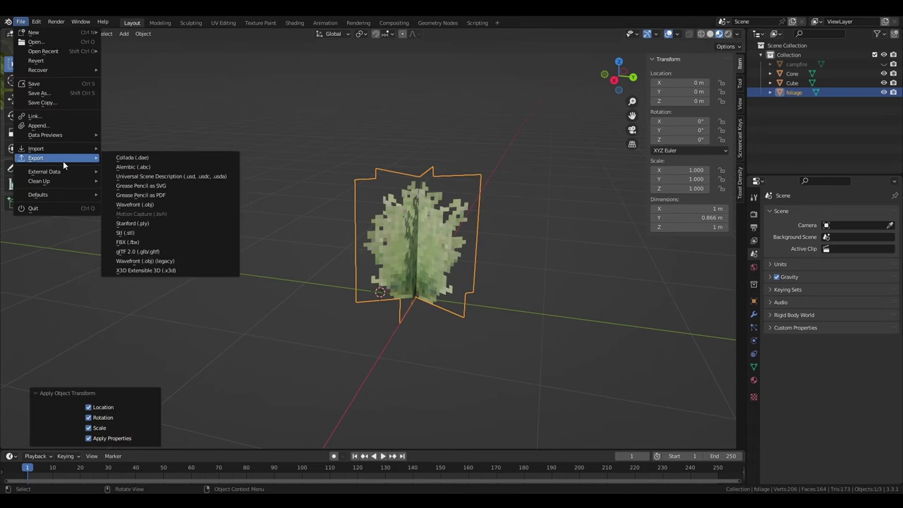
click(173, 253)
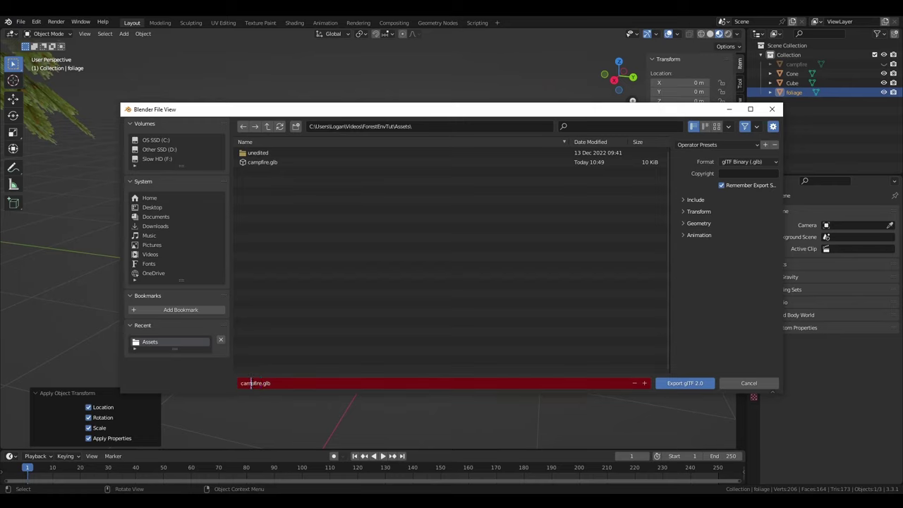
double_click(262, 384)
text(foliag)
click(685, 383)
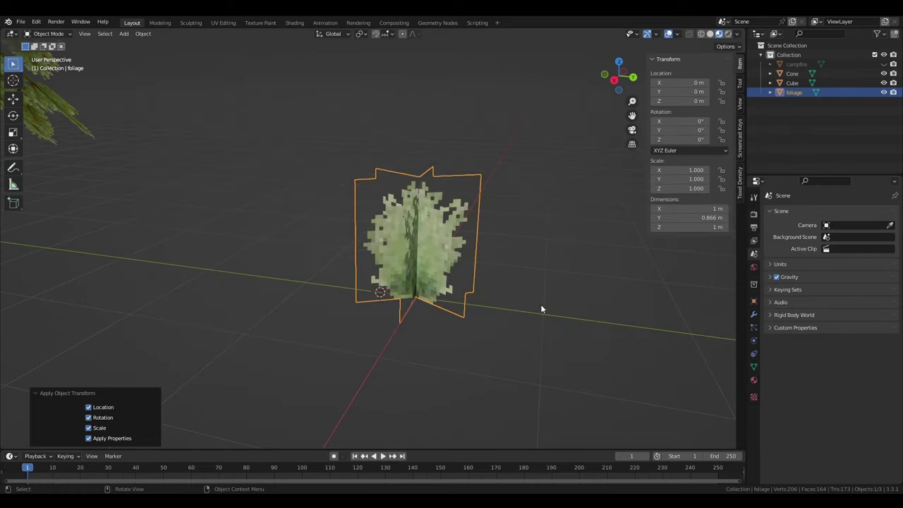
Step: Hide the foliage and set the tree's location to 0 m on all three axes
click(884, 92)
scroll(236, 176, down, 4)
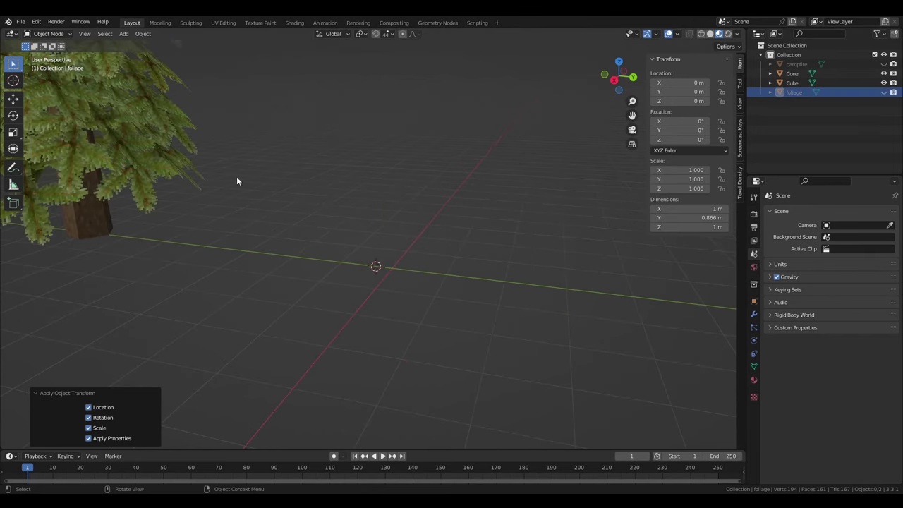
click(158, 145)
drag(688, 82, 688, 101)
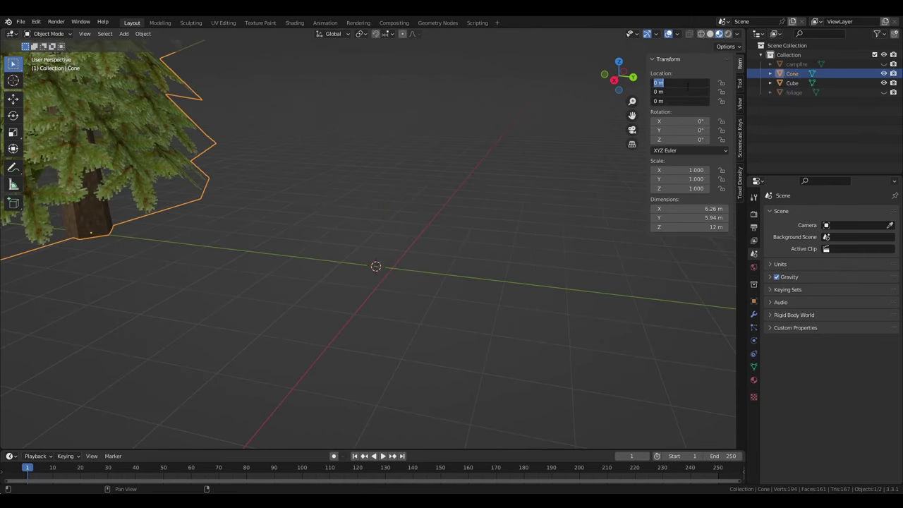
text(0)
key(Return)
Step: Rename the Cone object to tree and apply all its transforms
double_click(792, 74)
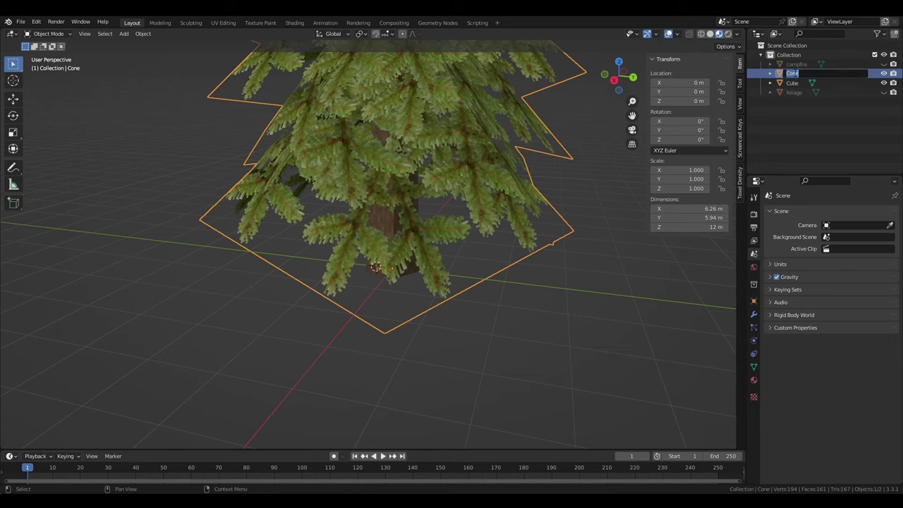
text(tree)
key(Return)
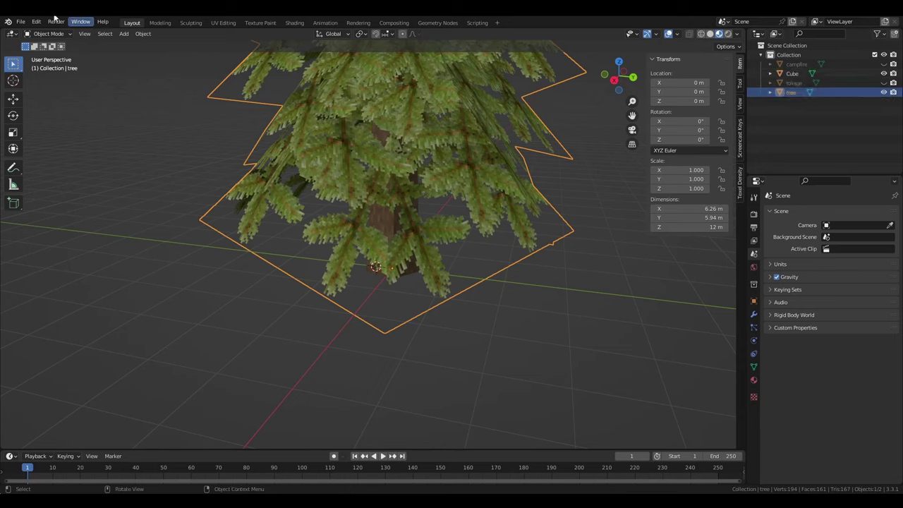
key(ctrl+a)
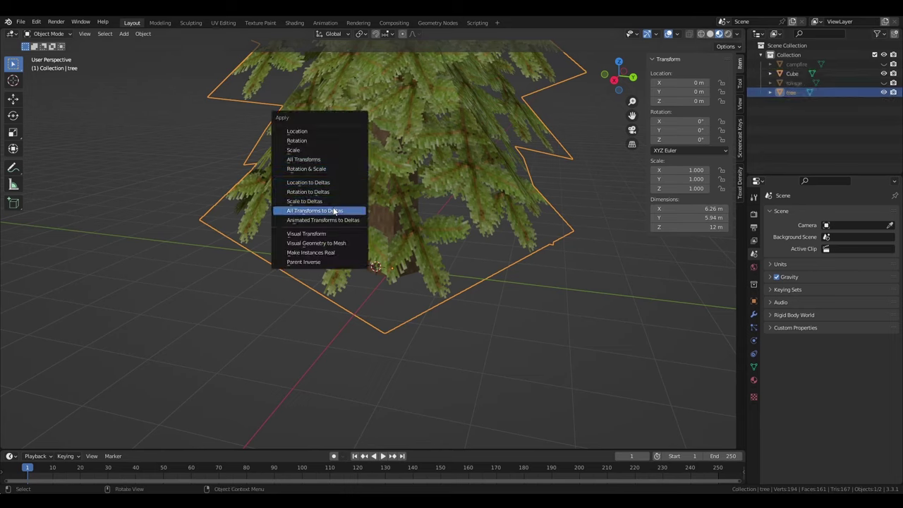
click(327, 159)
Step: Export only the selected tree to the Assets folder as the glTF Binary file tree.glb
click(21, 22)
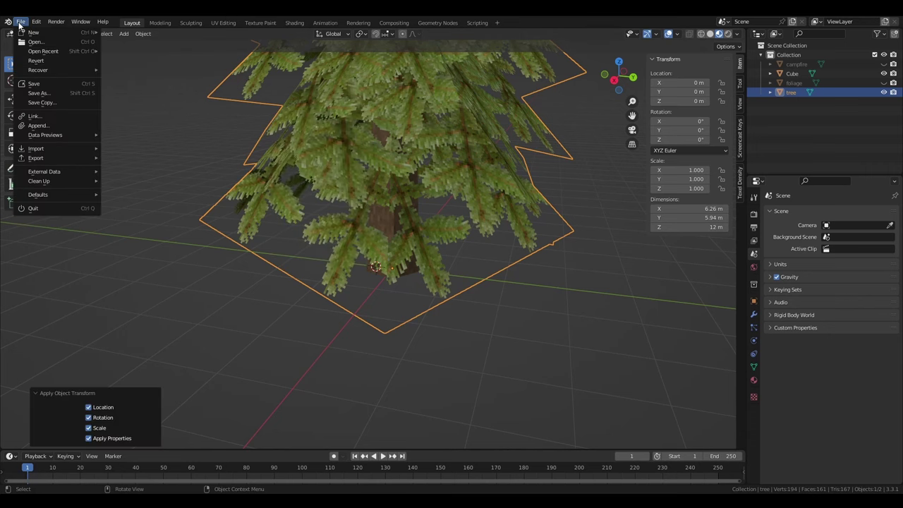
mouse_move(62, 158)
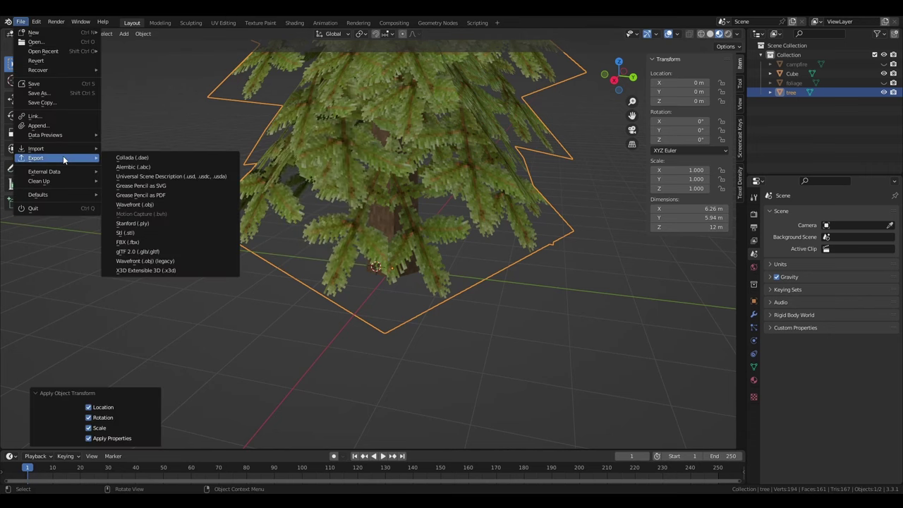
click(185, 257)
text(tree.glb)
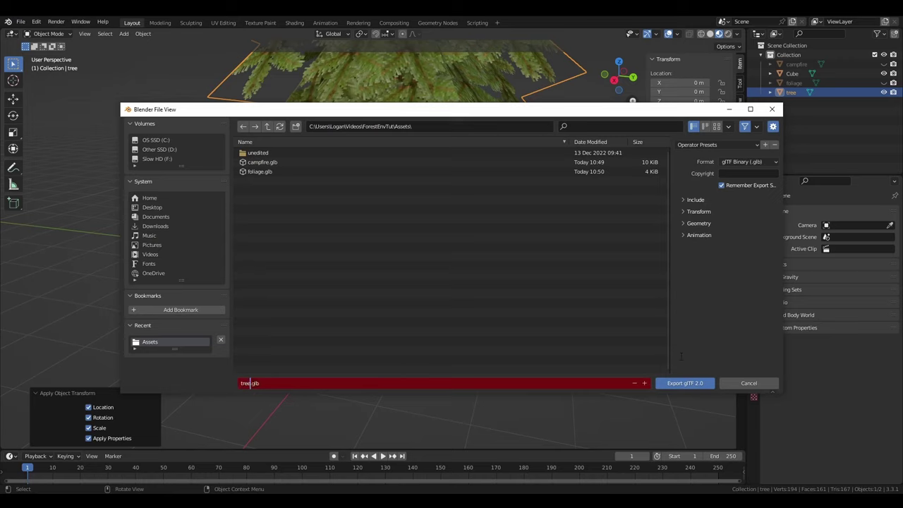
click(695, 200)
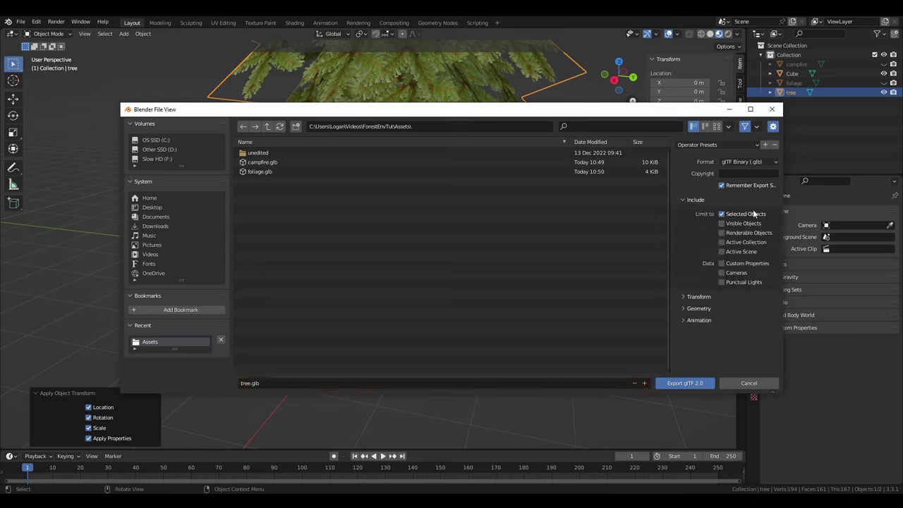
click(688, 385)
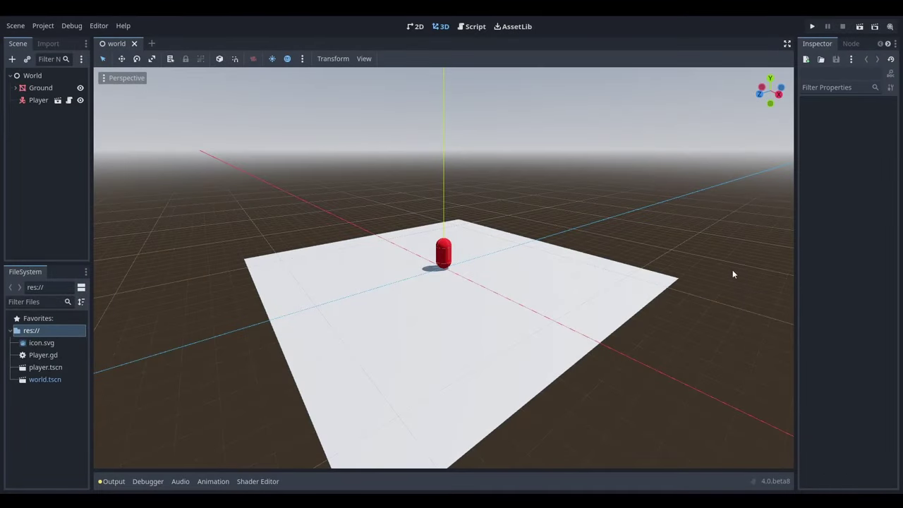
Step: Switch to Godot, test-run the ForestTutorial project, stop it and look at the Ground node's children
click(818, 28)
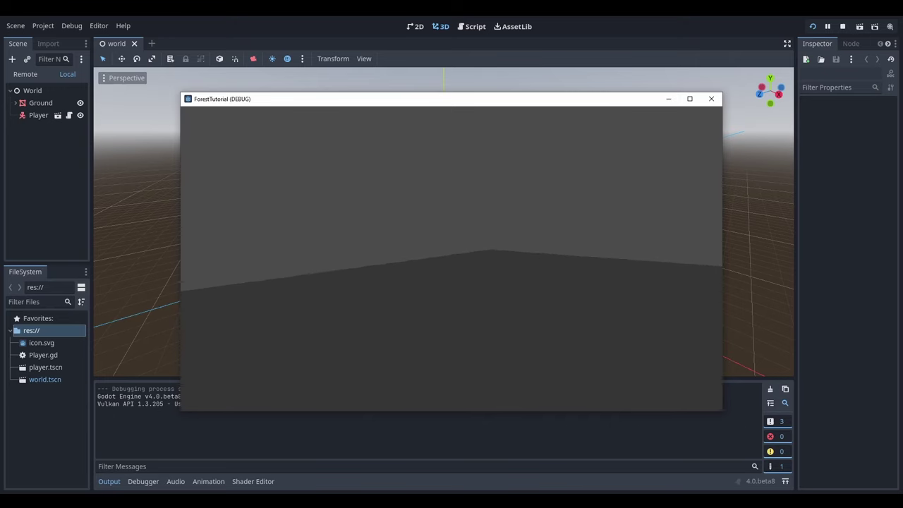
key(Escape)
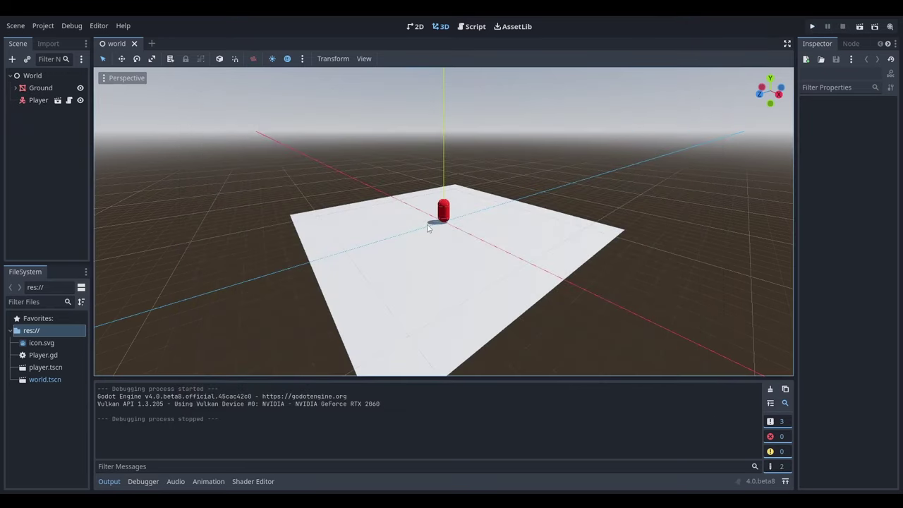
click(15, 88)
click(16, 88)
Step: Import campfire.glb, foliage.glb, tree.glb, fire.png, smoke.png, sky.png, ground.png and ground_n.png from the Assets folder into the project's res:// folder
drag(0, 162, 598, 122)
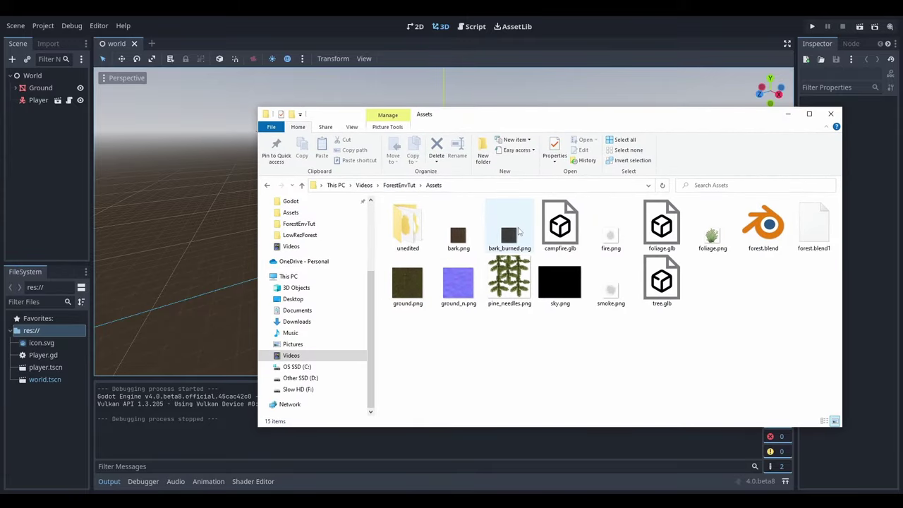
click(557, 236)
ctrl+click(662, 226)
ctrl+click(669, 279)
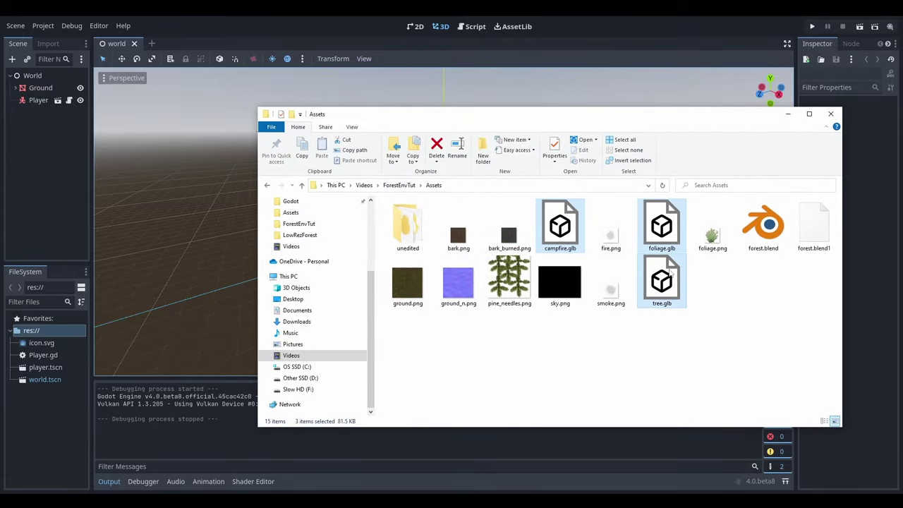
ctrl+click(611, 286)
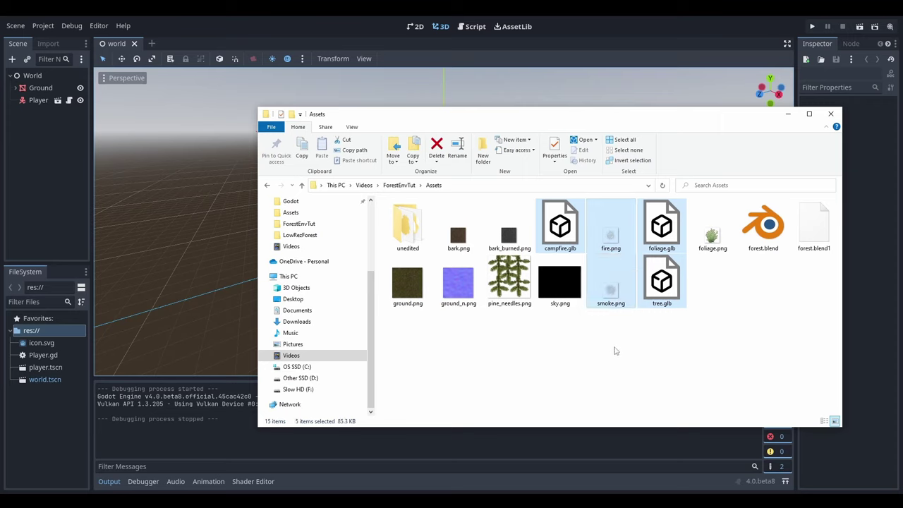
ctrl+click(559, 282)
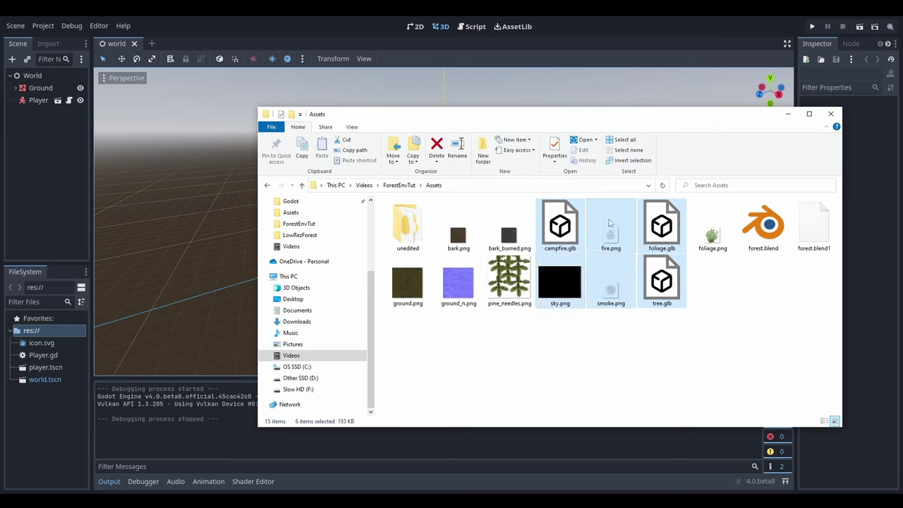
ctrl+click(409, 283)
ctrl+click(453, 286)
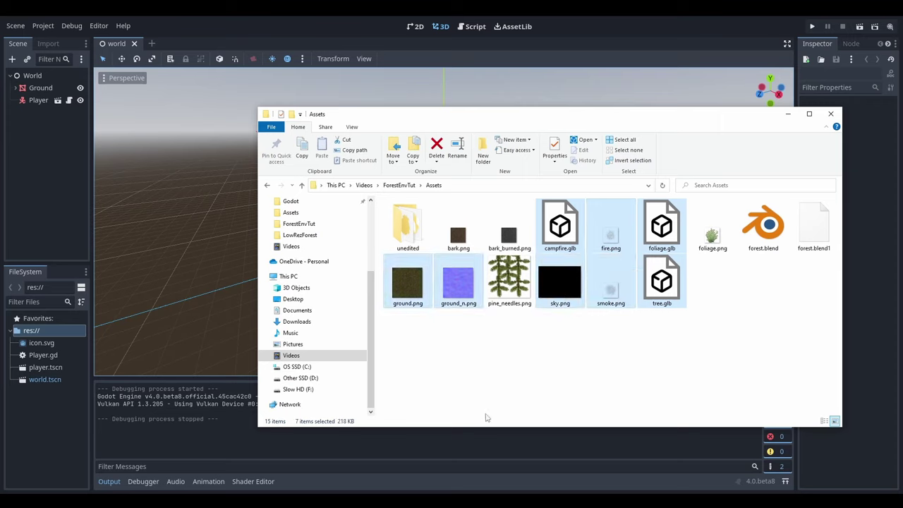
drag(597, 242, 50, 416)
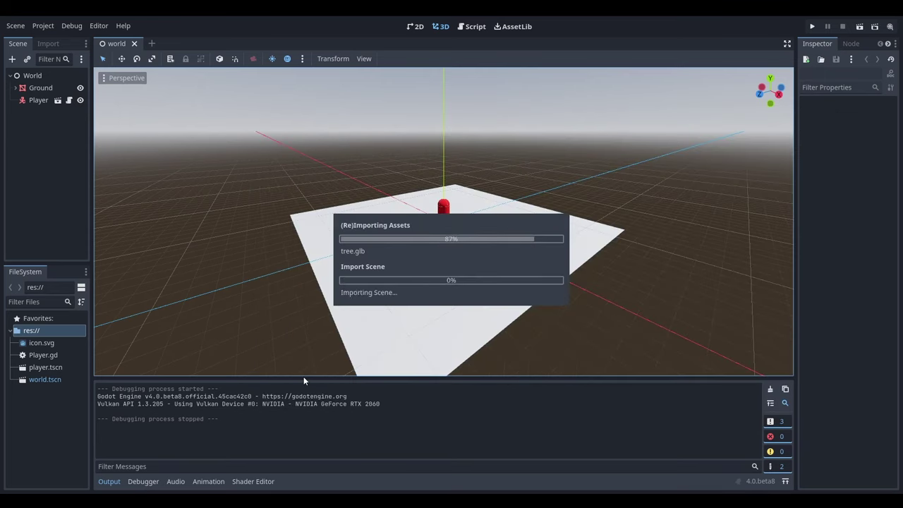
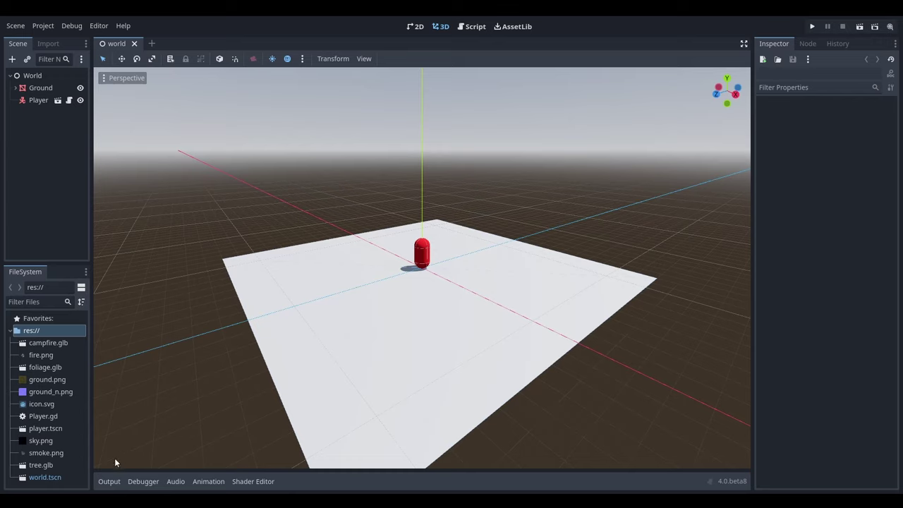
Step: Create a new inherited scene from tree.glb and make the tree2 node's mesh unique recursively
right_click(56, 466)
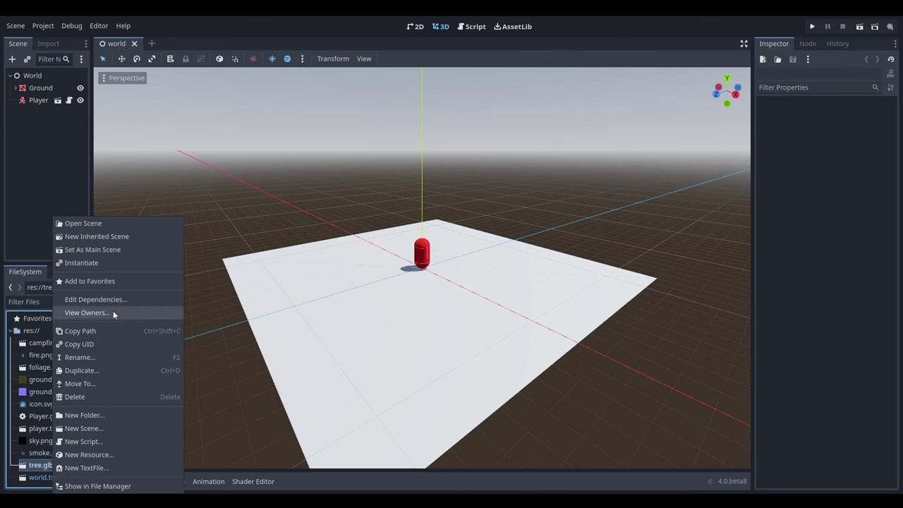
click(112, 237)
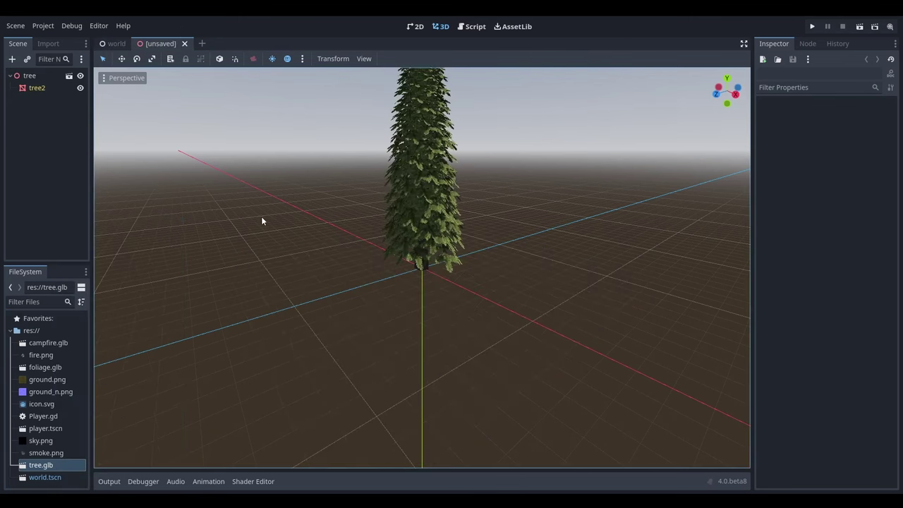
click(43, 88)
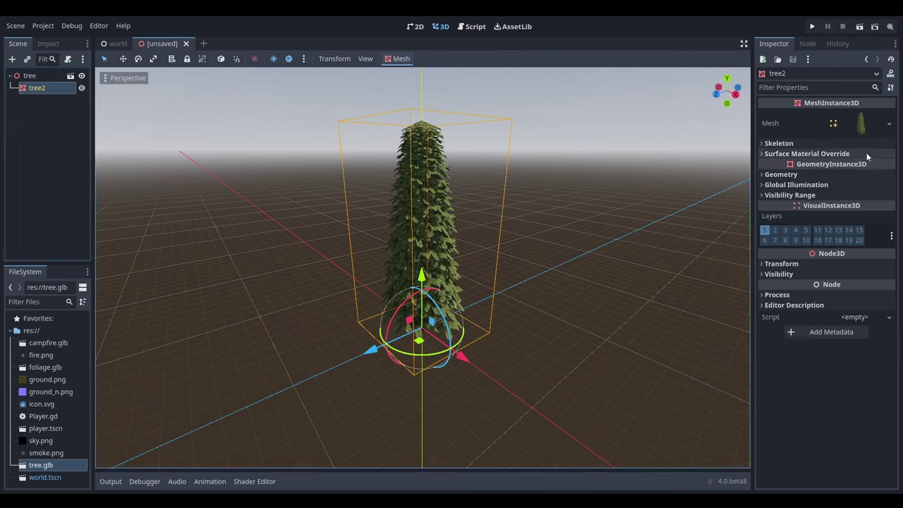
click(890, 124)
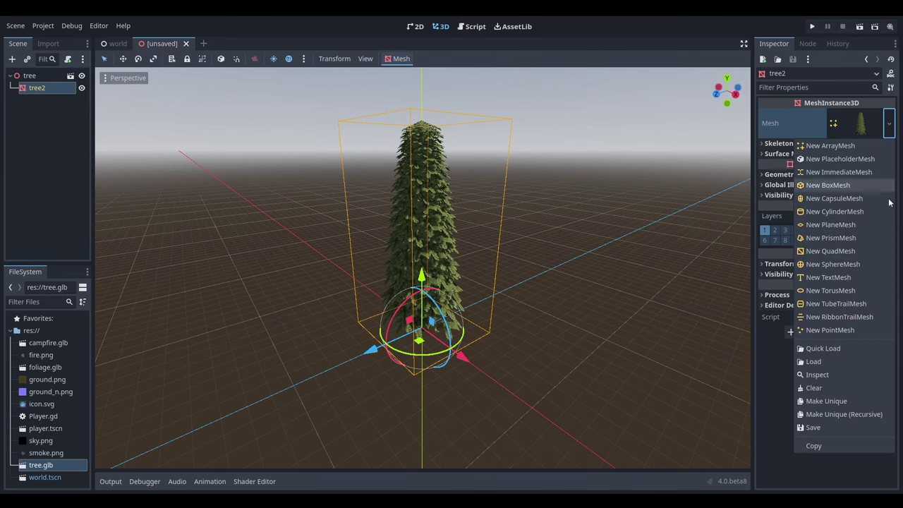
click(851, 415)
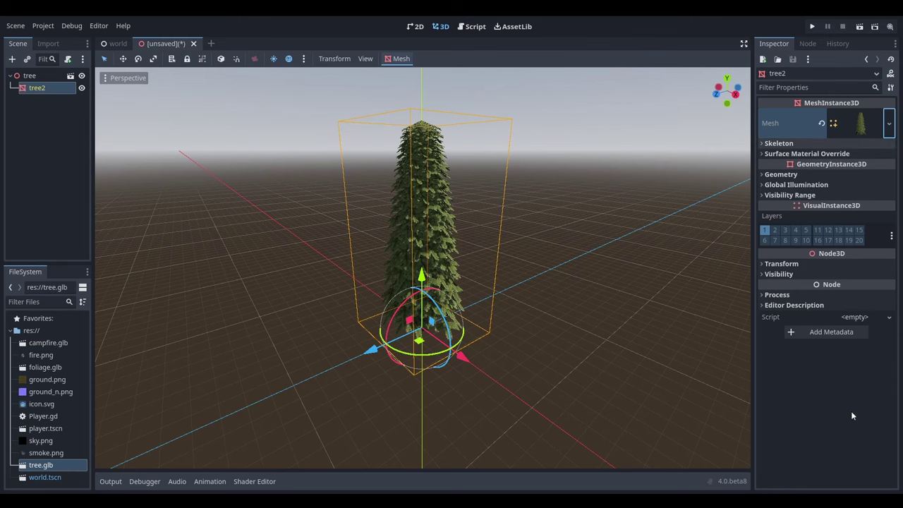
Step: Convert the pine_needles material on Surface 2 of the tree2 mesh to a ShaderMaterial
click(890, 124)
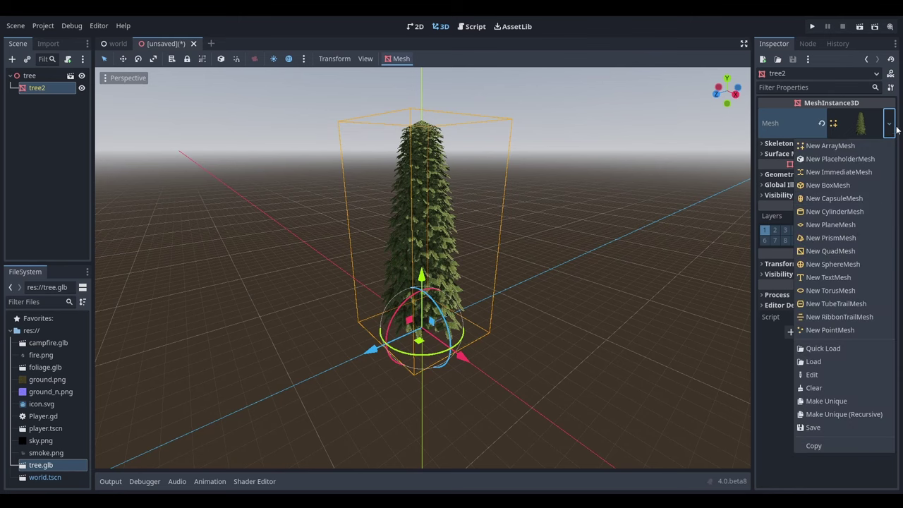
click(882, 125)
click(861, 126)
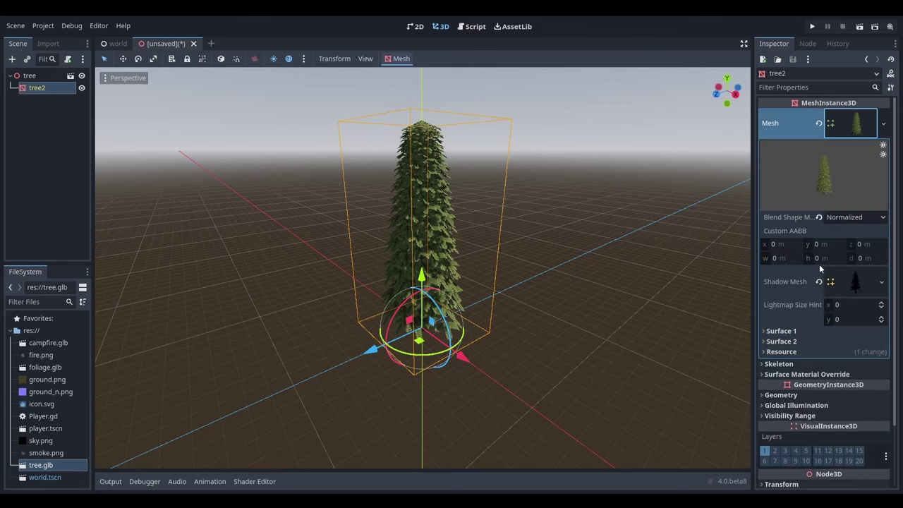
middle_drag(550, 268, 621, 240)
scroll(841, 297, down, 3)
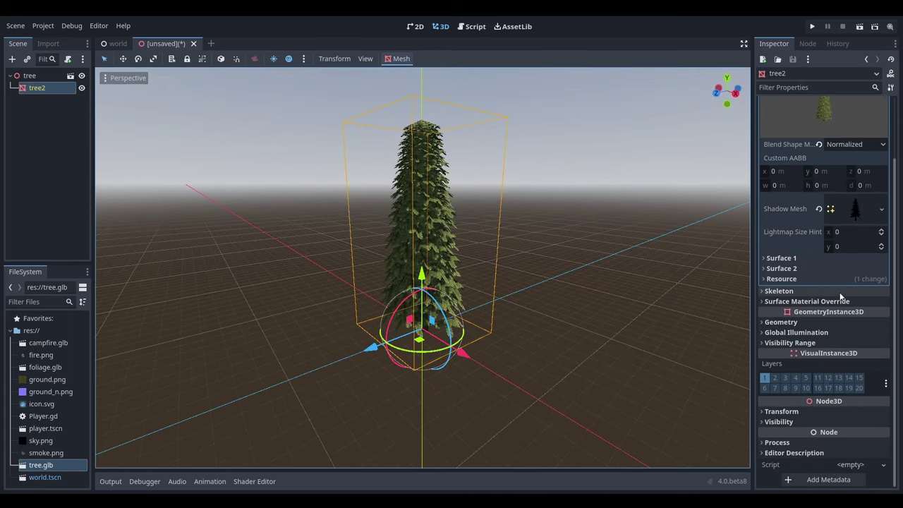
click(810, 258)
click(811, 258)
click(806, 271)
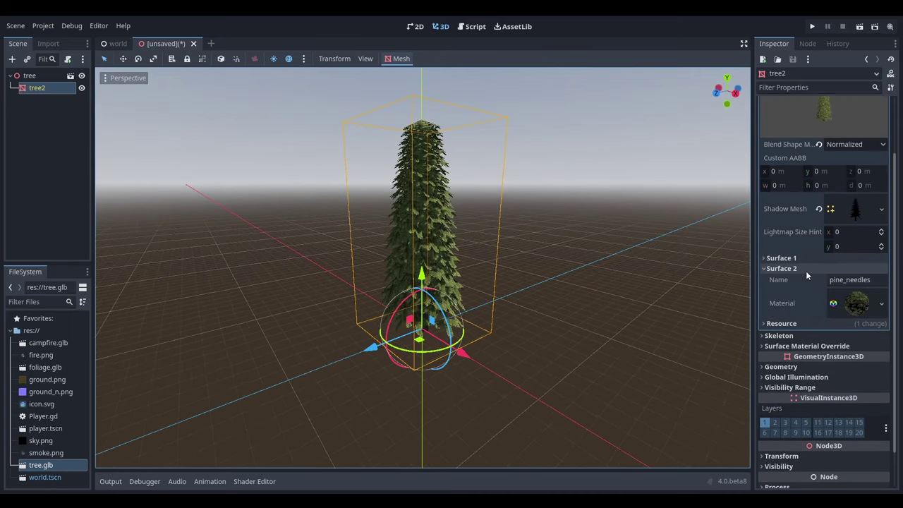
click(882, 305)
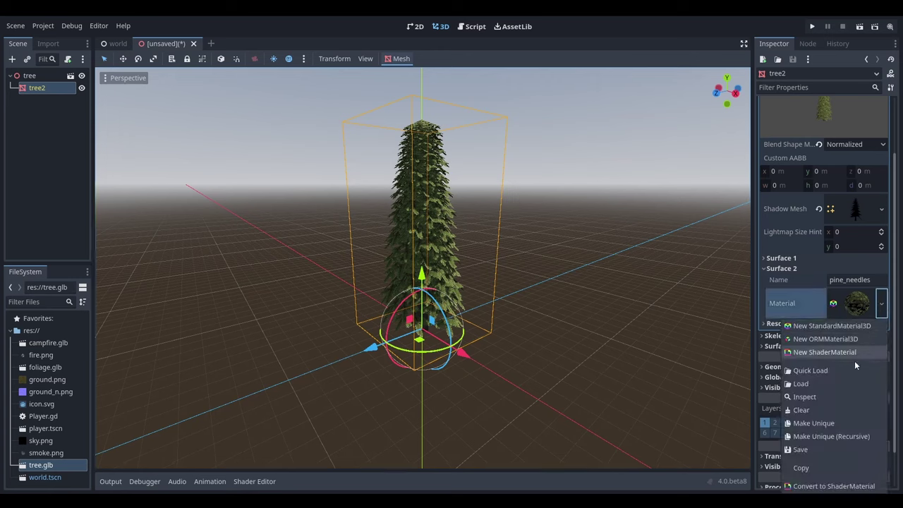
click(834, 487)
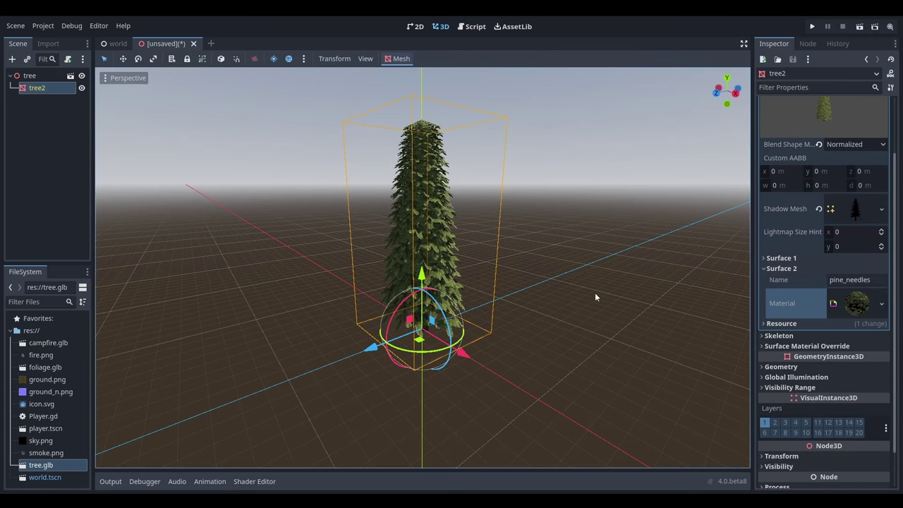
Step: Open the pine_needles shader code and add the wind uniforms (noise_tex, wind_speed .1, wind_strength .01) from the Pastebin page above vertex()
middle_drag(518, 264, 522, 253)
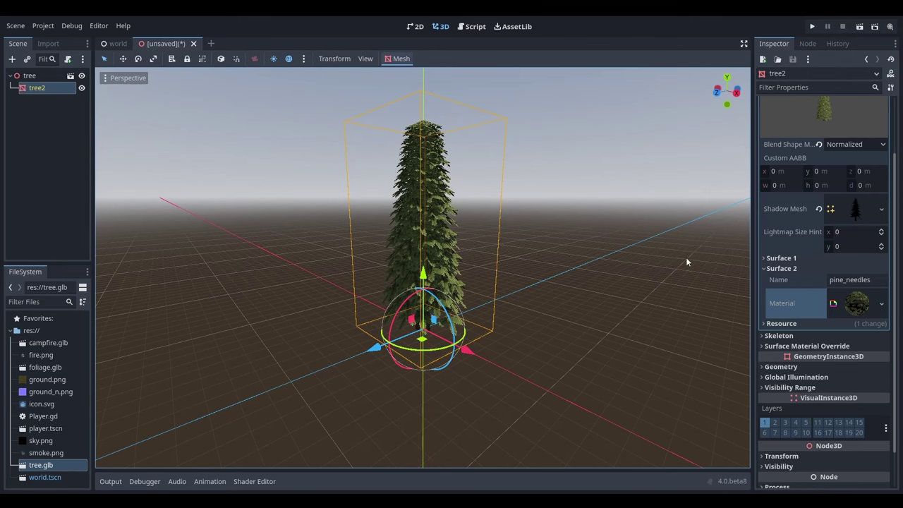
middle_drag(506, 232, 450, 224)
click(857, 304)
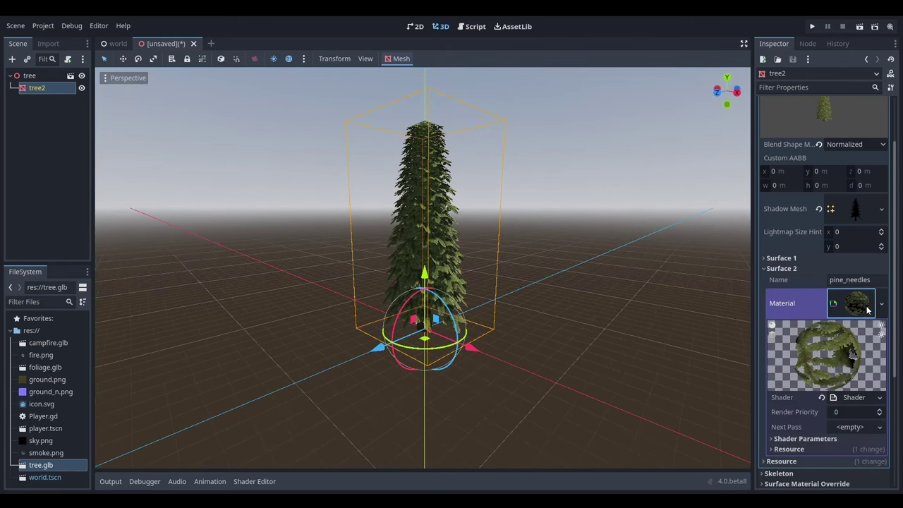
click(851, 398)
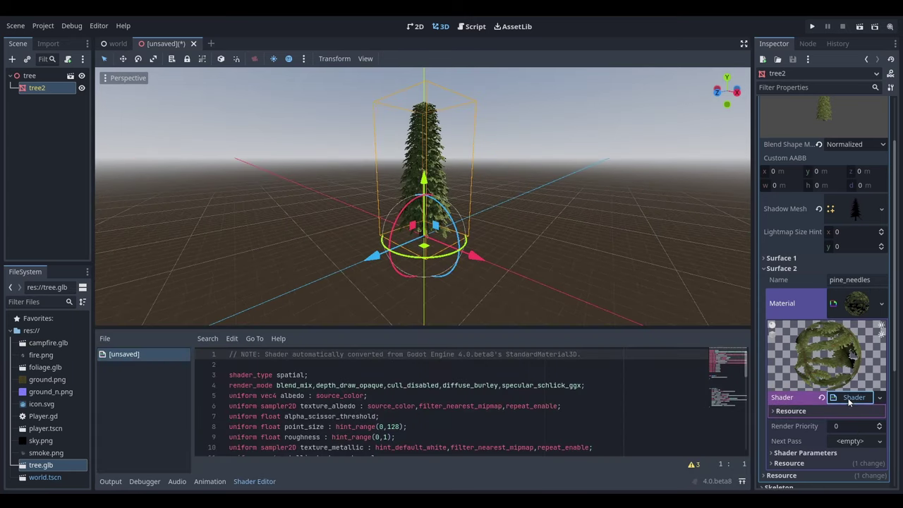
drag(545, 327, 499, 154)
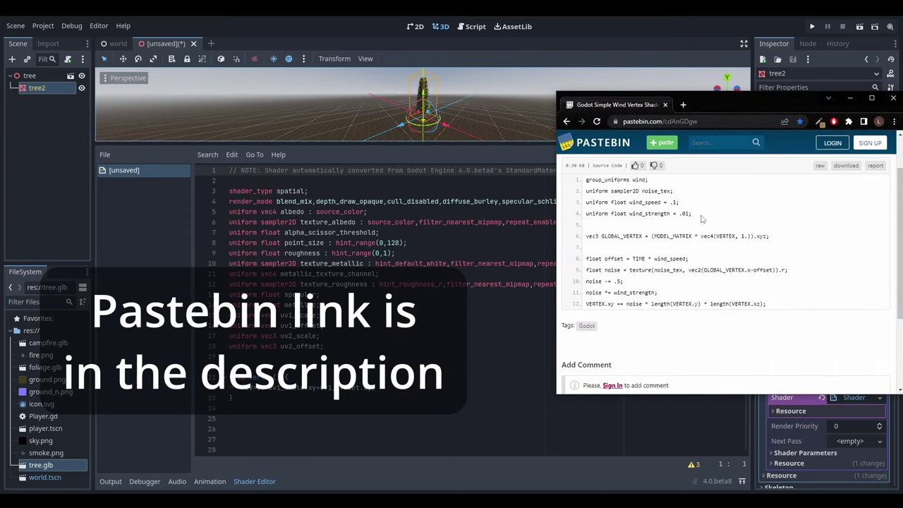
drag(696, 219, 564, 182)
key(ctrl+c)
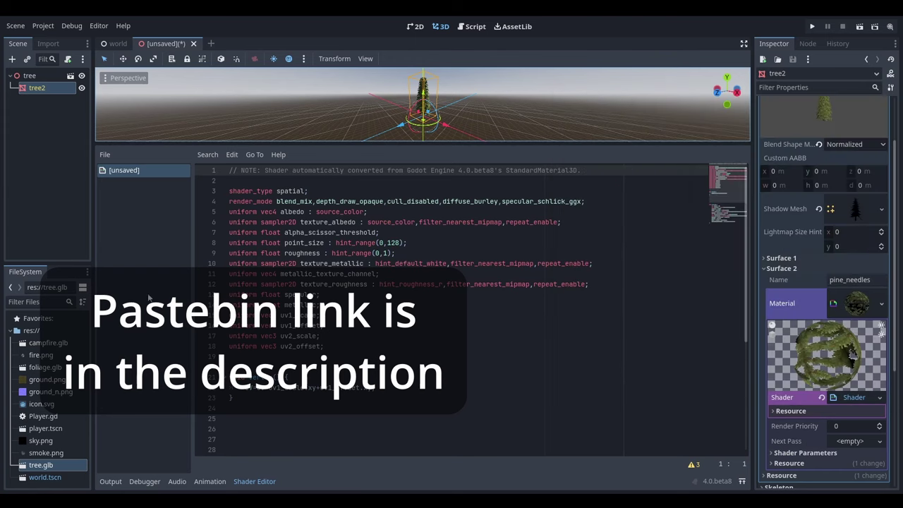
click(233, 356)
key(Return)
key(ctrl+v)
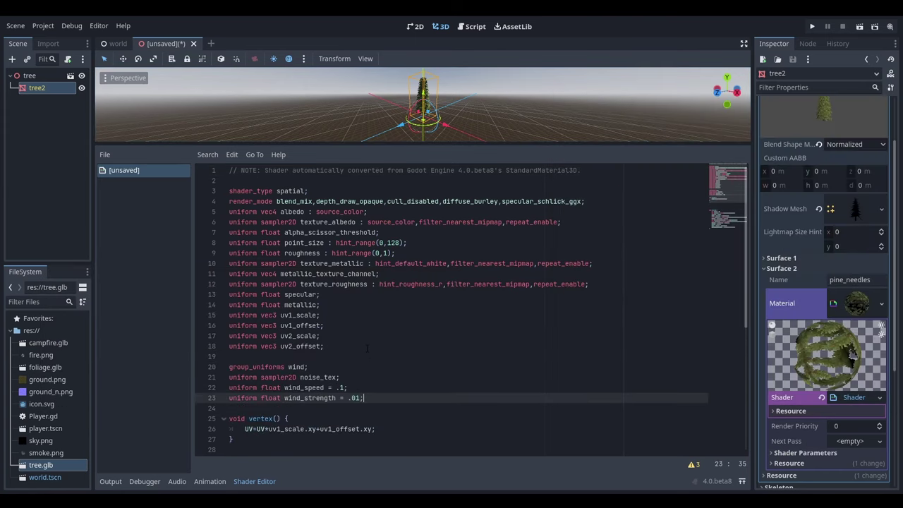
Step: Assign a new noise texture to the Wind group's Noise Tex parameter and make it seamless
scroll(452, 311, down, 2)
click(830, 453)
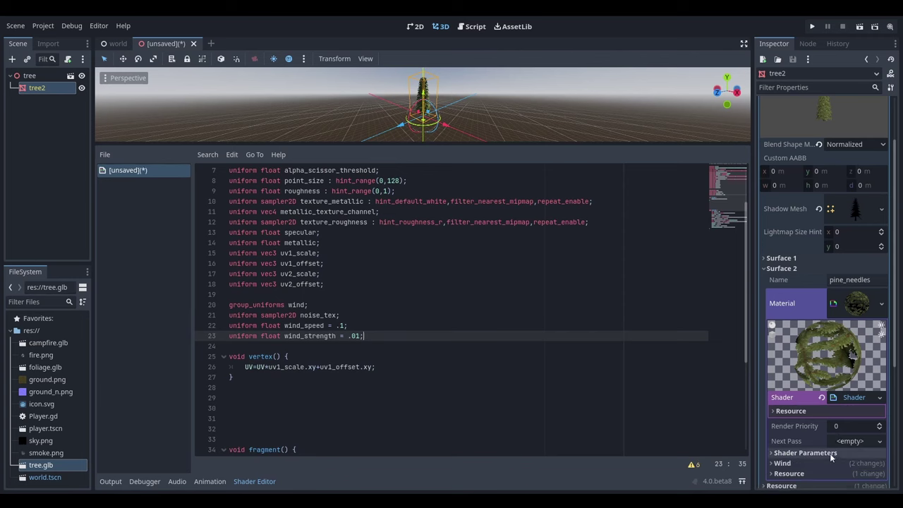
click(816, 463)
scroll(849, 382, down, 3)
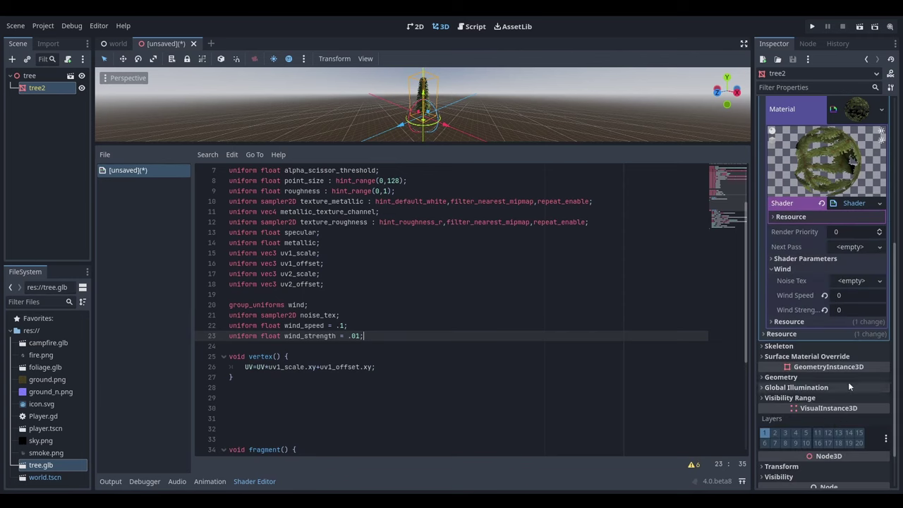
click(850, 280)
click(817, 456)
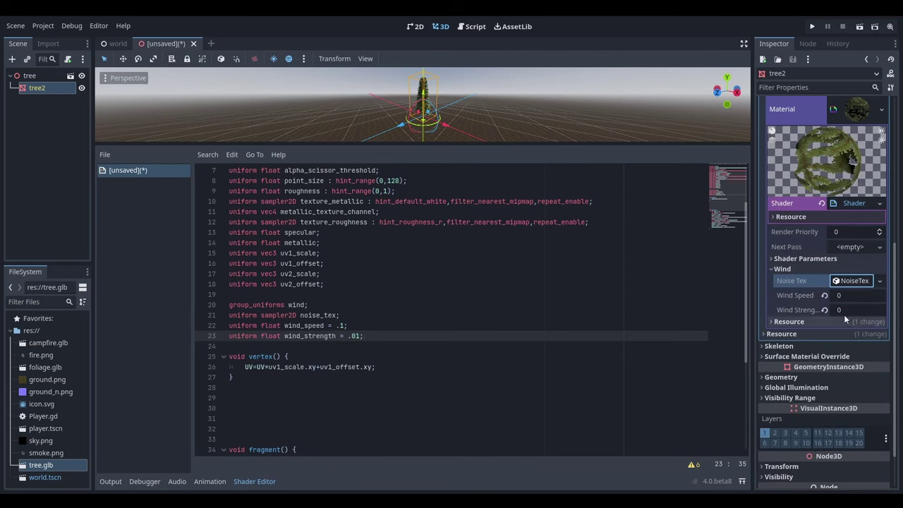
click(854, 281)
scroll(851, 287, down, 1)
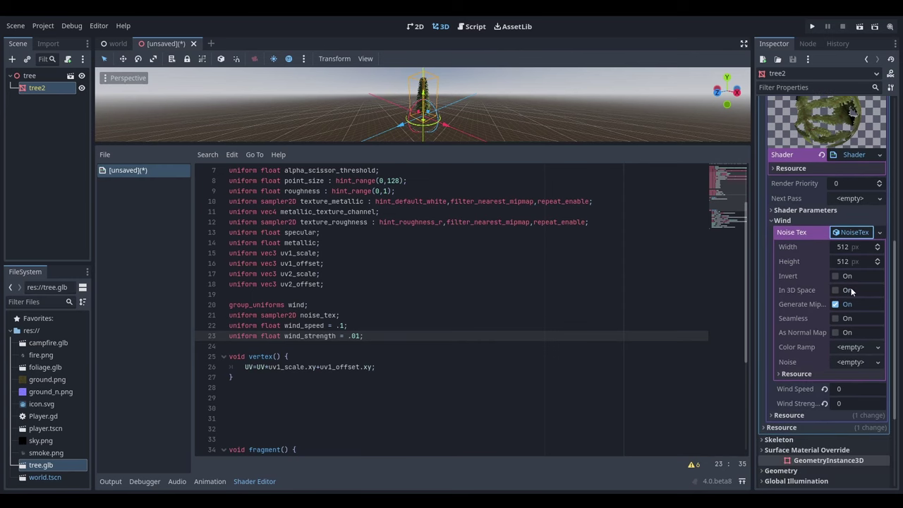
click(837, 321)
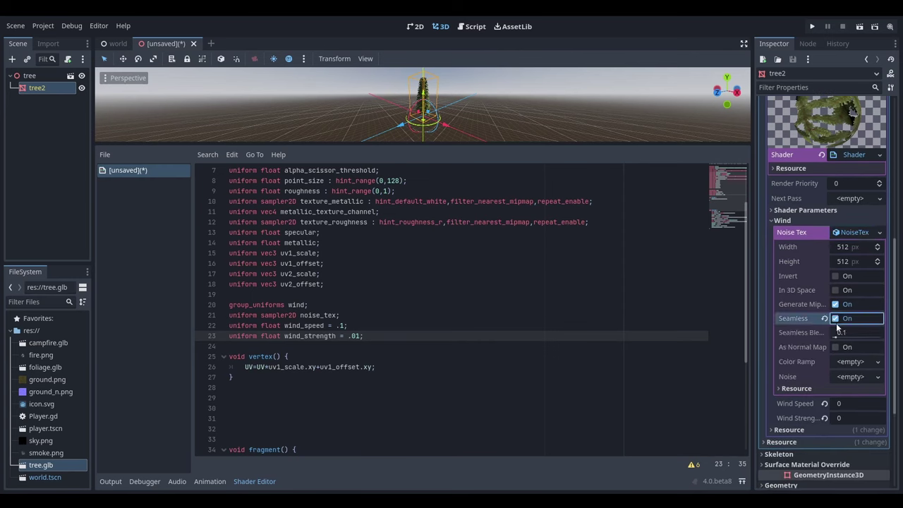
Step: Give the wind texture a new FastNoiseLite noise with a frequency of 0.005
click(850, 380)
click(846, 390)
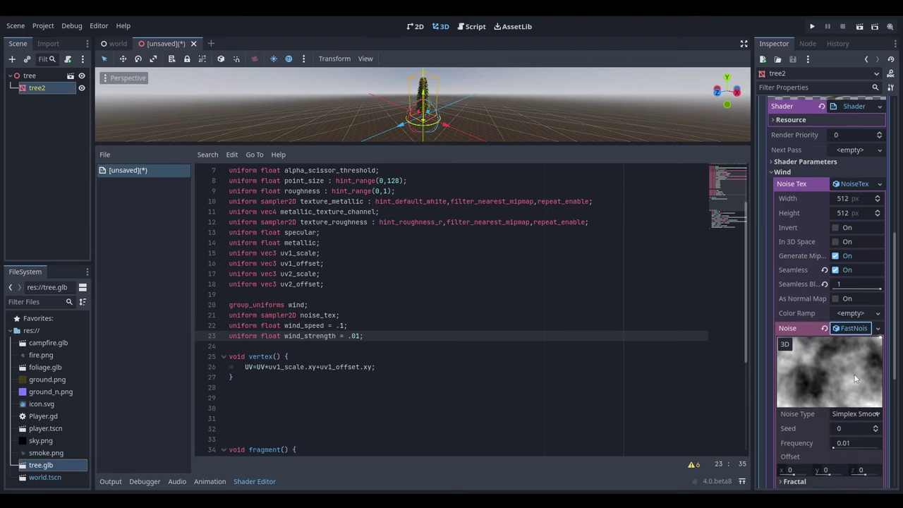
scroll(855, 379, down, 2)
click(853, 394)
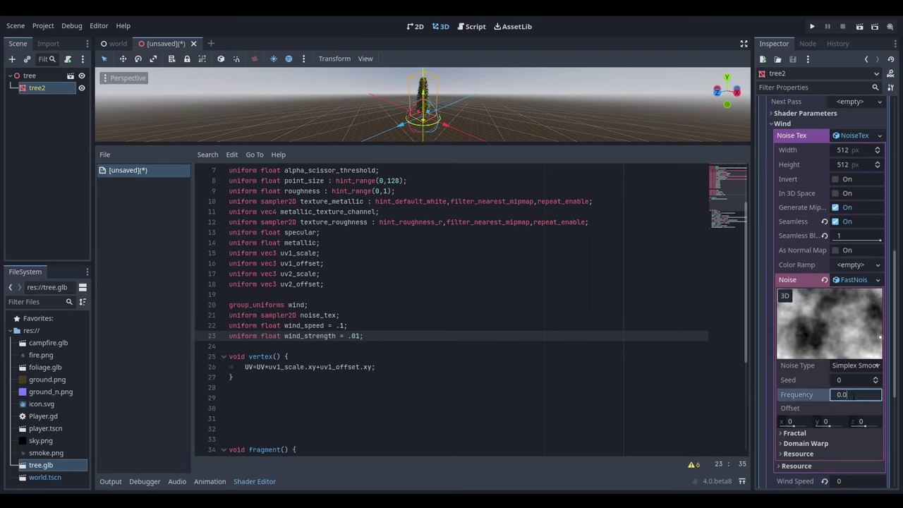
key(Return)
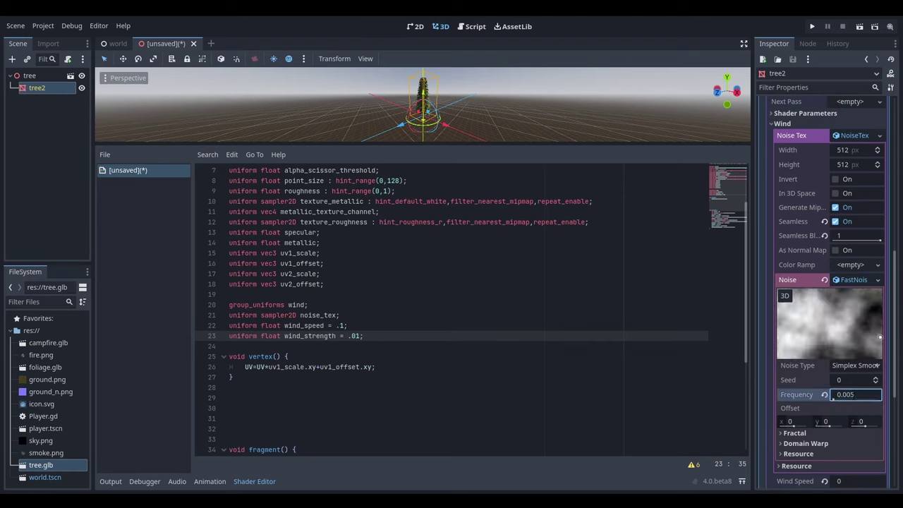
Step: Set the noise's fractal octaves to 1 and reset Wind Speed to 0.1 and Wind Strength to 0.01
scroll(833, 393, down, 2)
click(821, 384)
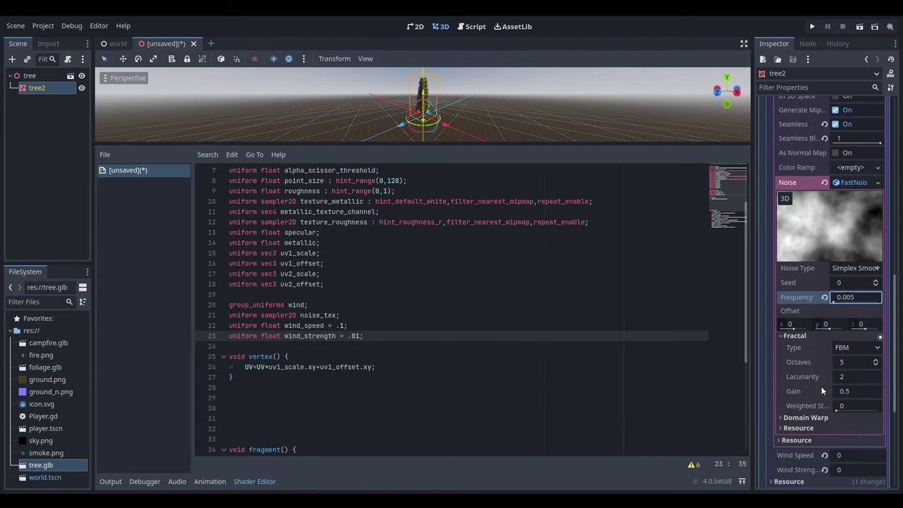
scroll(821, 386, down, 2)
click(853, 363)
text(1)
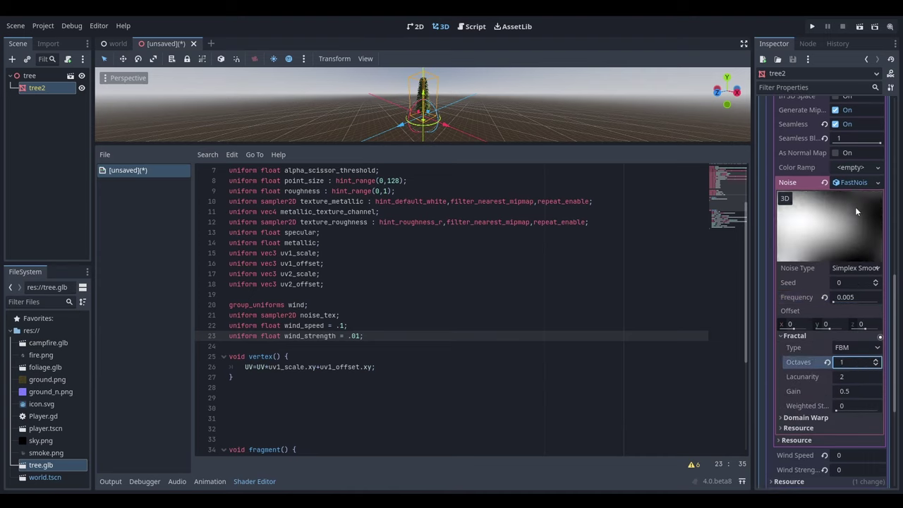
scroll(856, 206, up, 8)
click(854, 233)
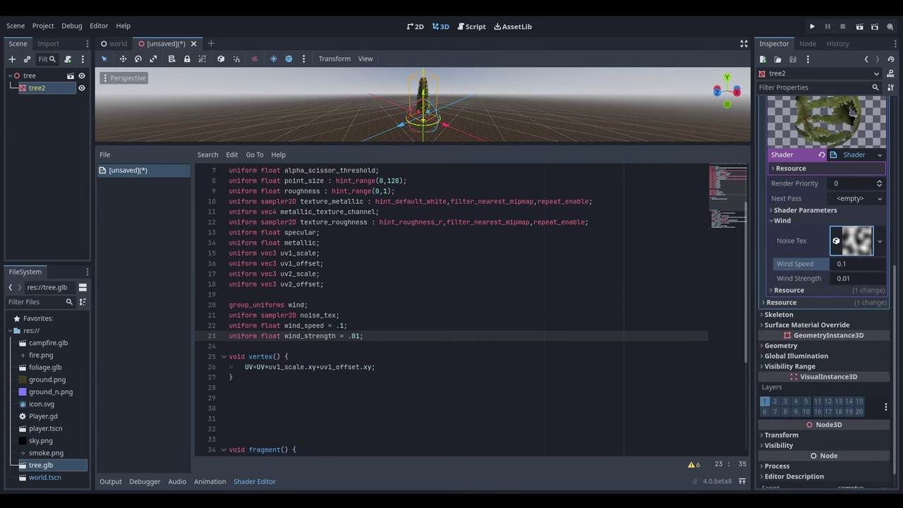
Step: Copy the wind displacement code from the Pastebin page to the end of the vertex() function and indent the unaligned lines
key(alt+Tab)
drag(672, 279, 469, 208)
key(ctrl+c)
click(386, 366)
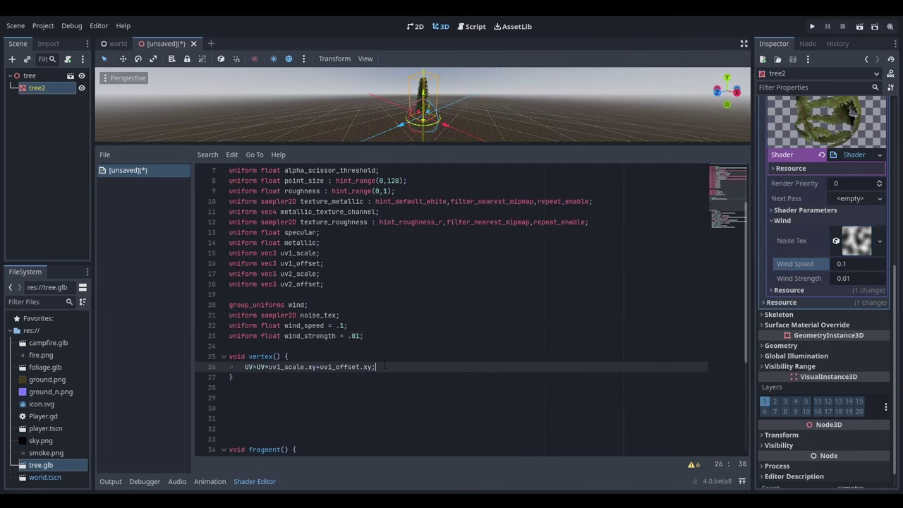
key(Return)
key(Return)
key(ctrl+v)
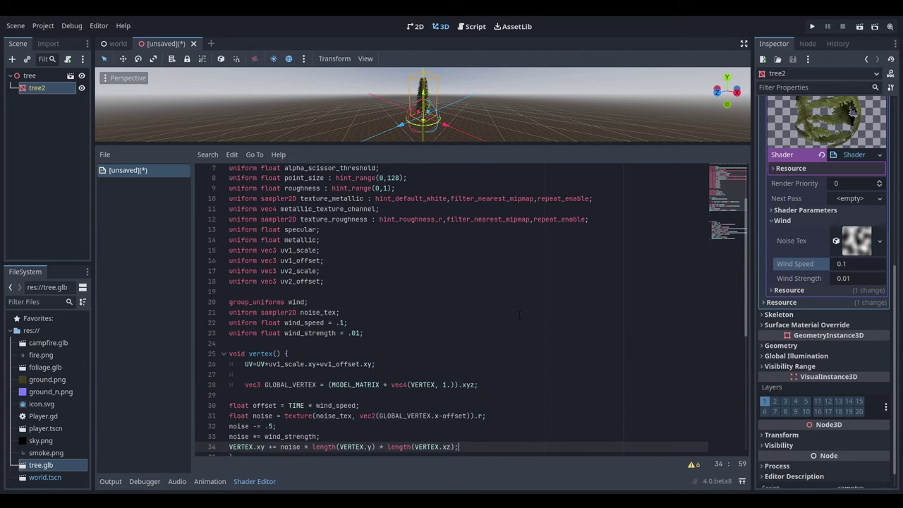
drag(459, 385, 229, 343)
key(Tab)
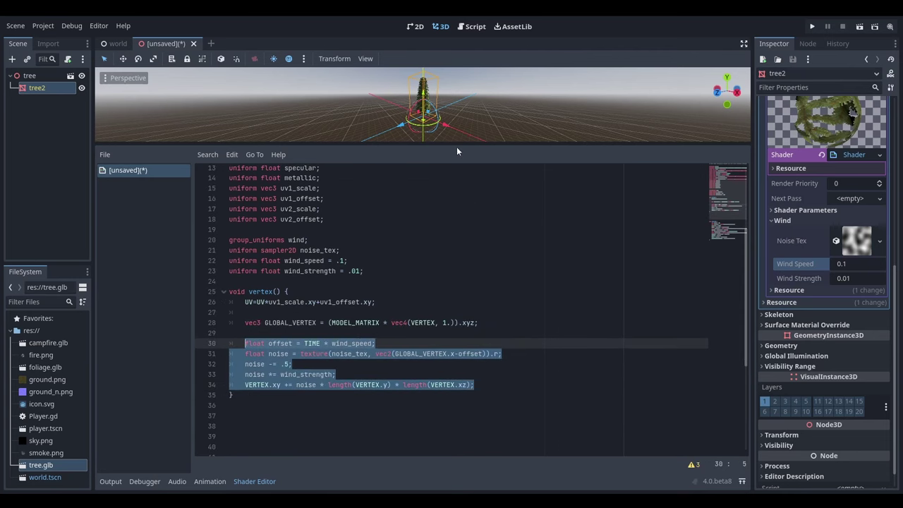
Step: Enlarge the 3D view to inspect the tree's wind motion, and save the scene as tree.tscn
drag(457, 147, 474, 321)
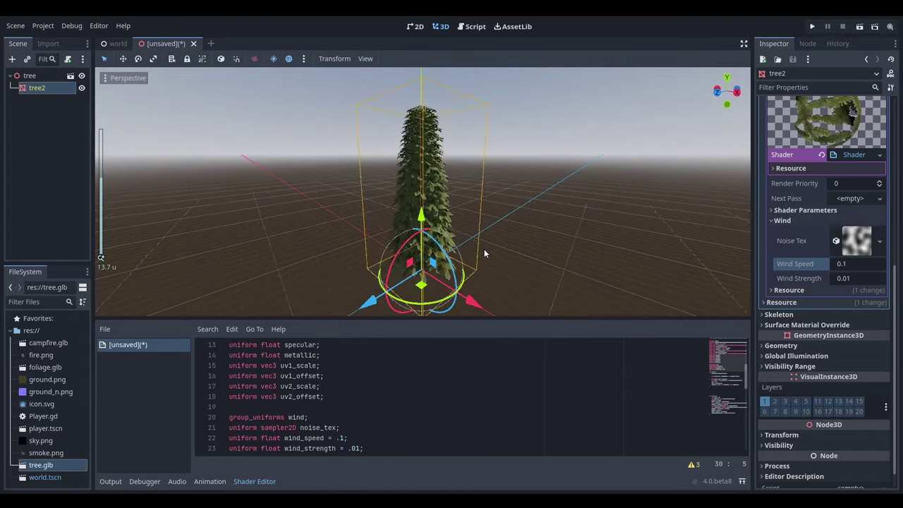
scroll(485, 253, up, 3)
click(529, 262)
shift+middle_drag(507, 265, 499, 216)
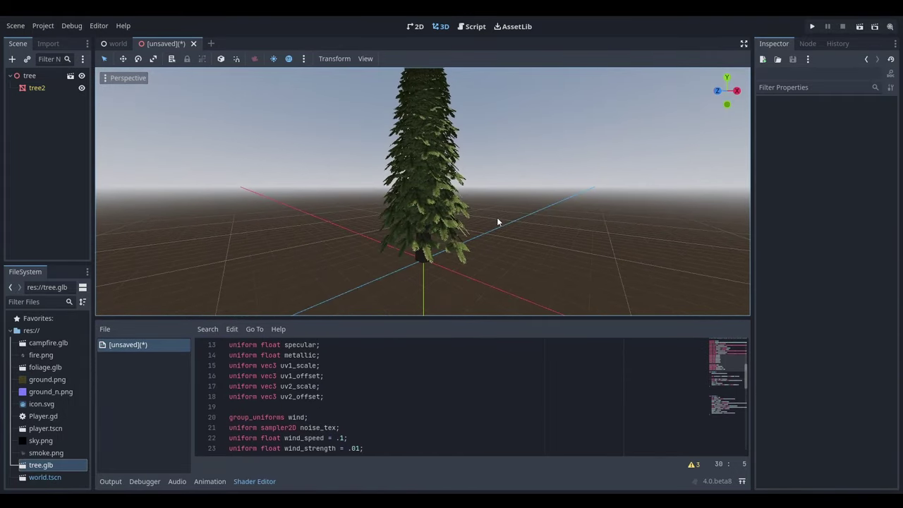
scroll(497, 225, down, 3)
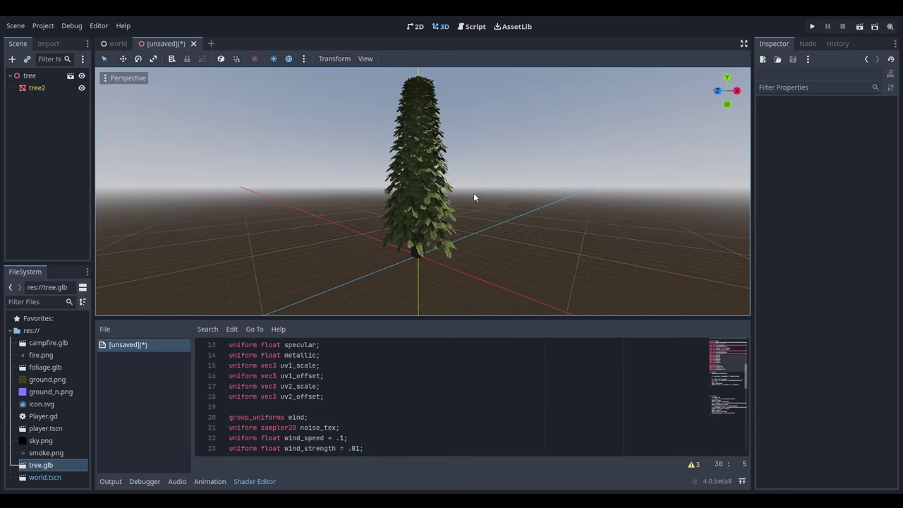
key(ctrl+s)
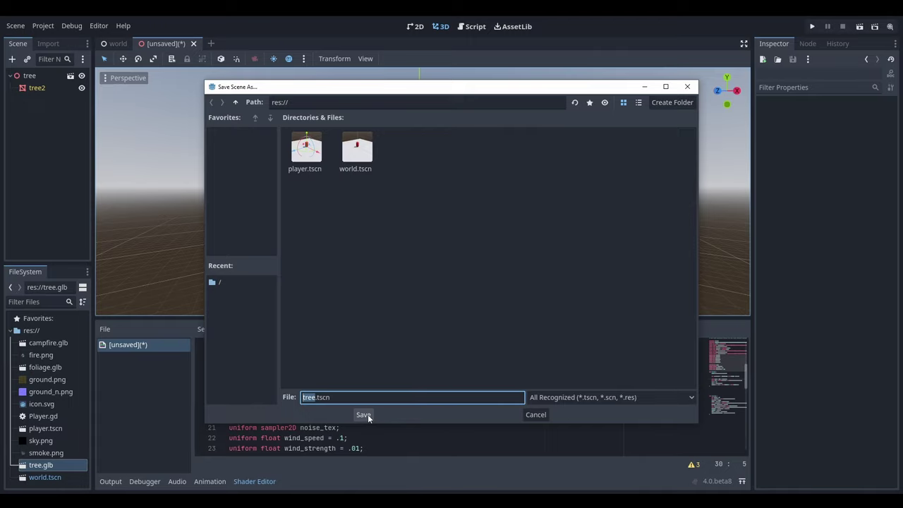
click(364, 414)
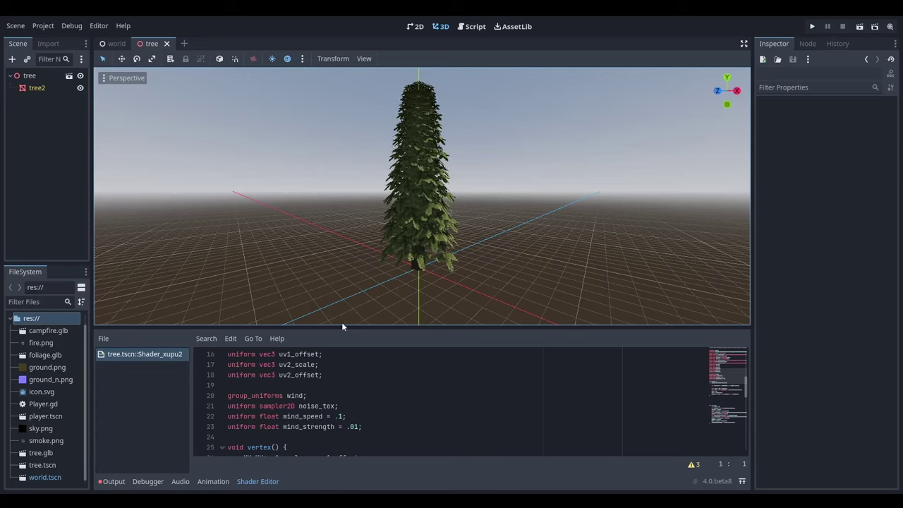
Step: Create a new inherited scene from foliage.glb and select its foliage mesh, framed in the 3D view
right_click(53, 354)
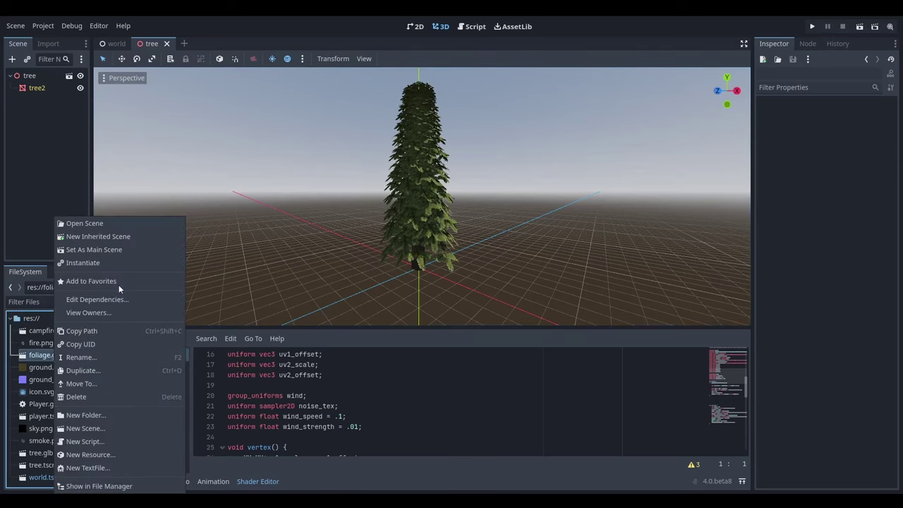
click(130, 238)
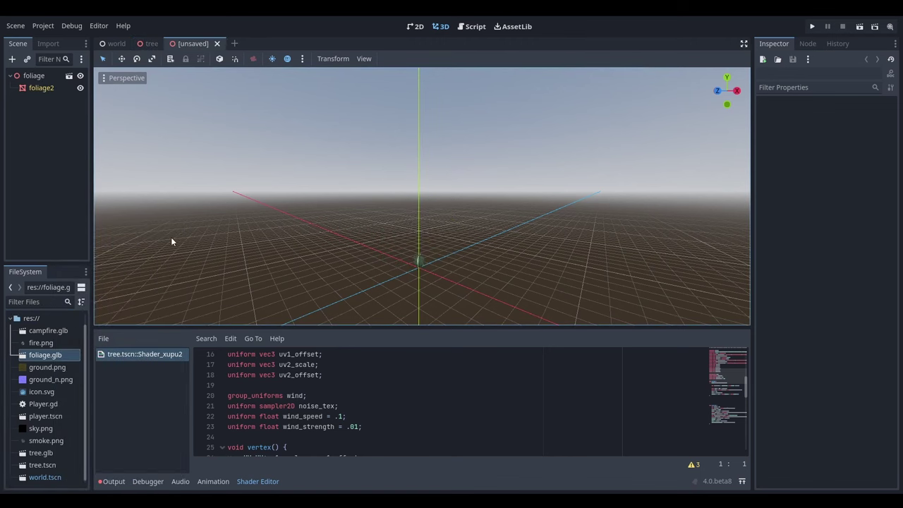
click(421, 261)
key(f)
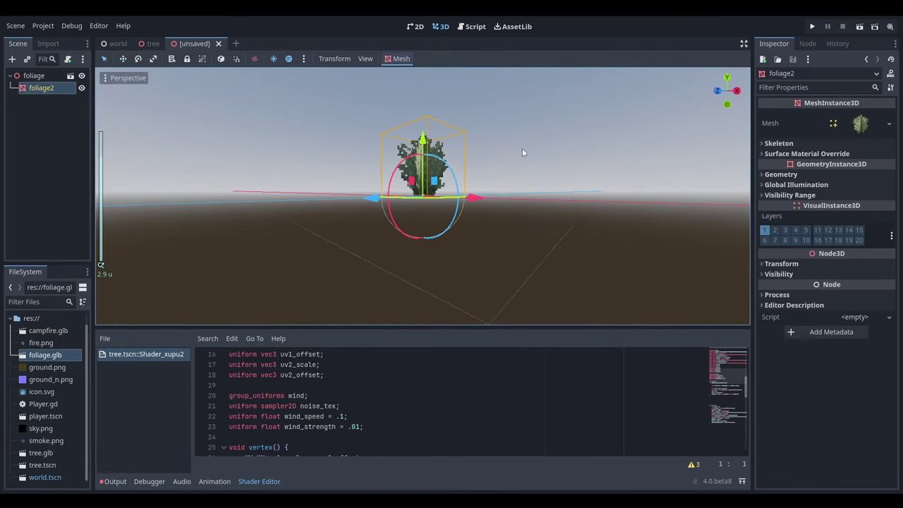
middle_drag(522, 152, 504, 176)
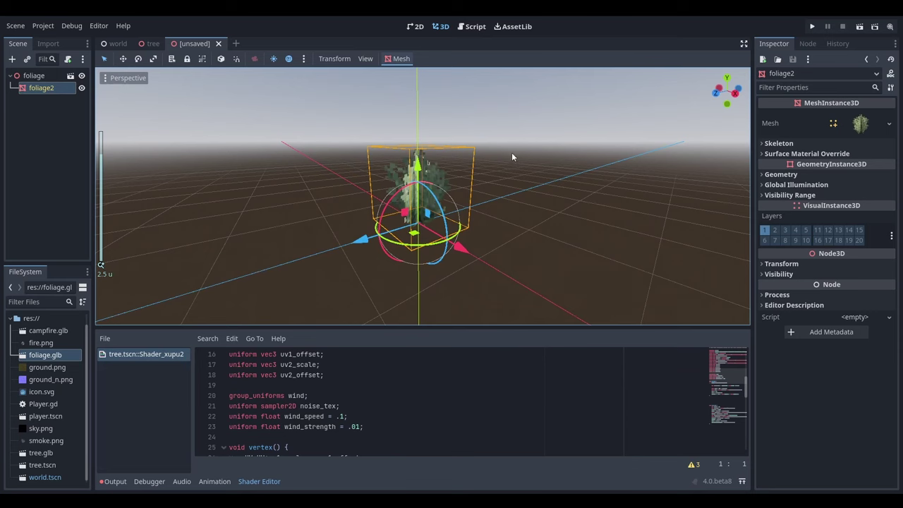
Step: Make the foliage mesh recursively unique and convert its Surface 1 material to a ShaderMaterial
click(890, 123)
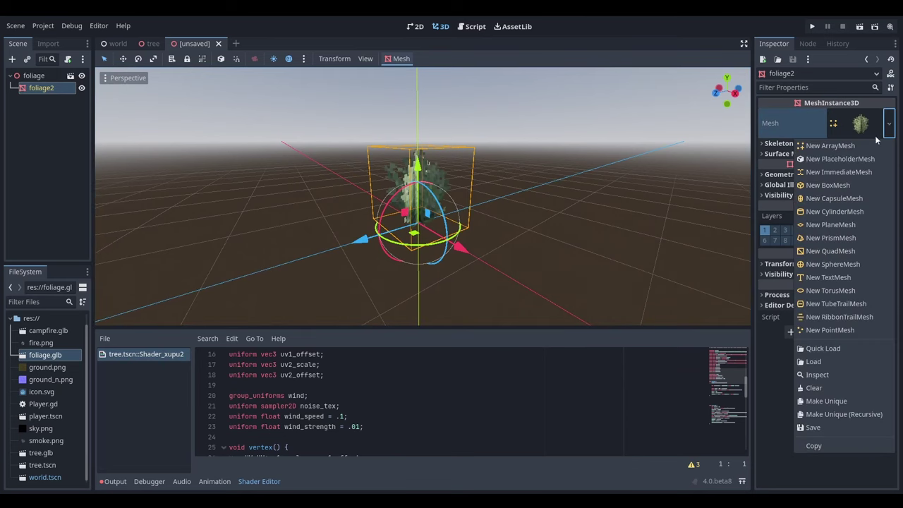
click(855, 415)
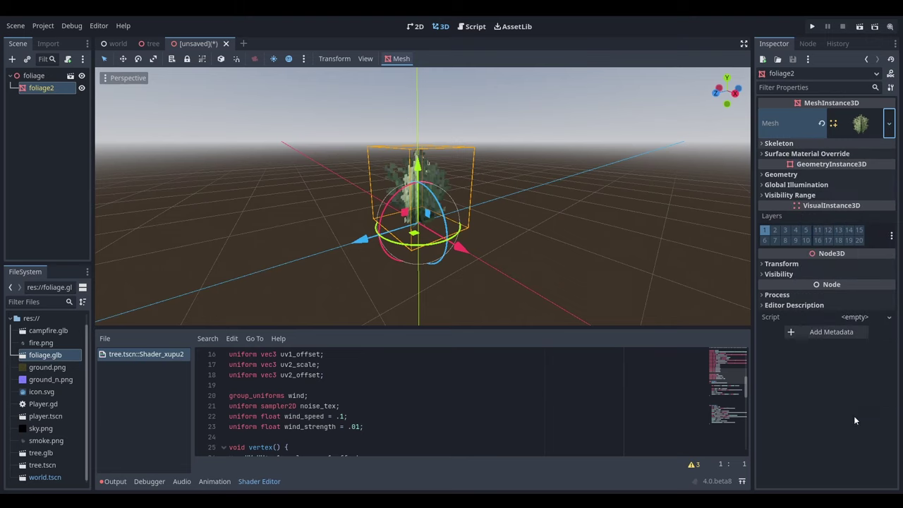
click(856, 125)
click(790, 331)
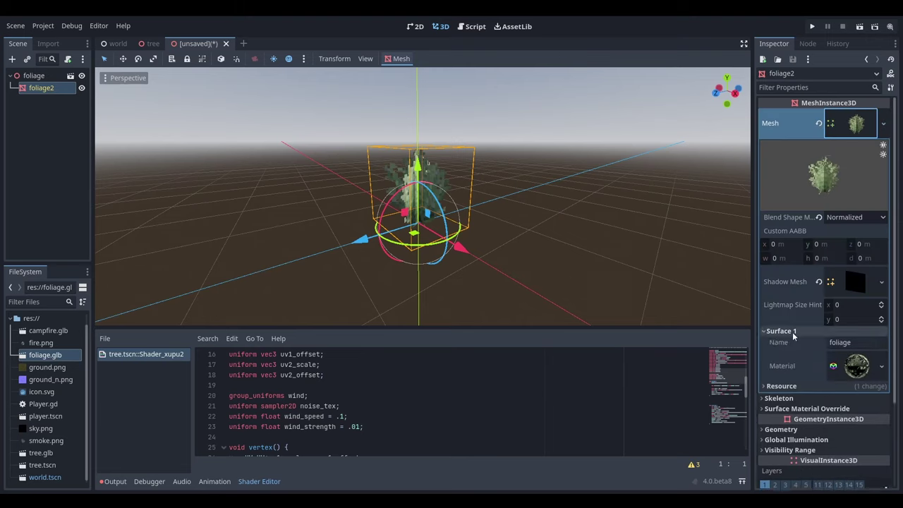
scroll(818, 321, down, 2)
click(881, 324)
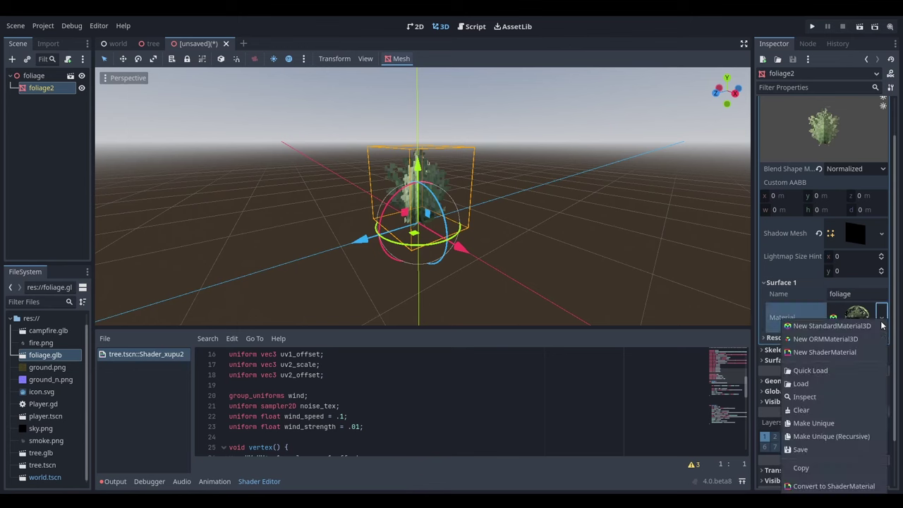
click(819, 486)
Step: Open the foliage material's shader and copy the wind uniform group from the tree shader to above its vertex() function
click(857, 317)
scroll(857, 296, down, 4)
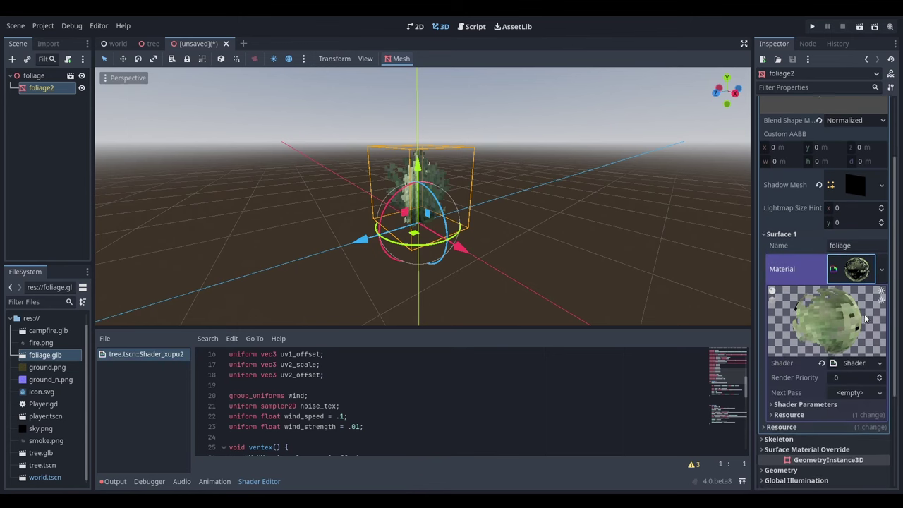
click(854, 314)
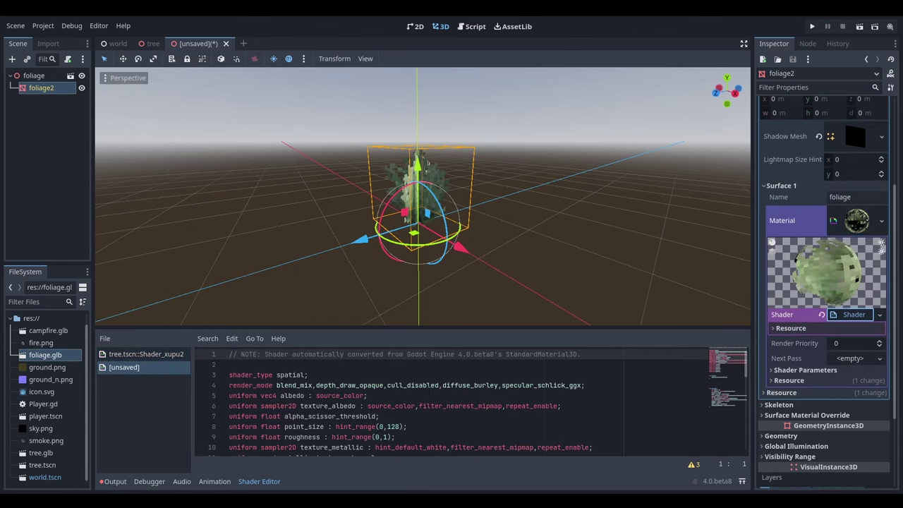
scroll(428, 387, down, 5)
click(145, 354)
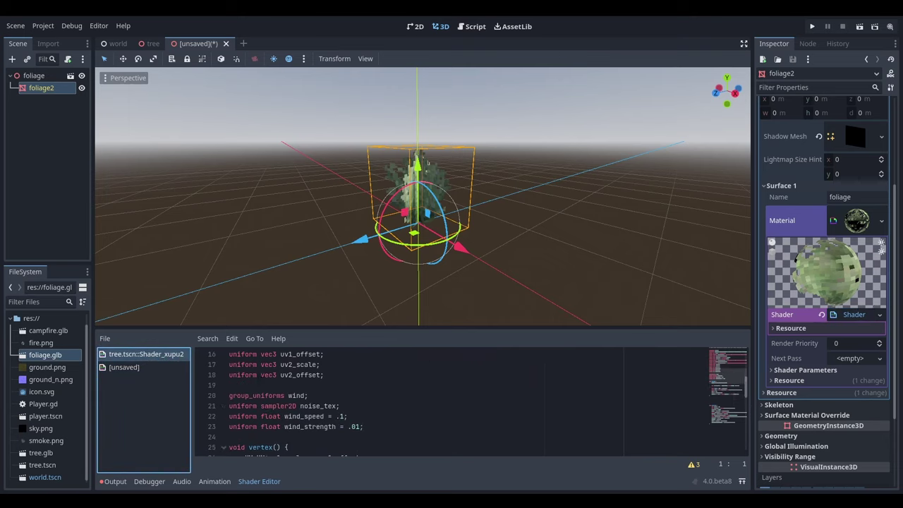
scroll(353, 403, down, 1)
drag(363, 395, 223, 364)
key(ctrl+c)
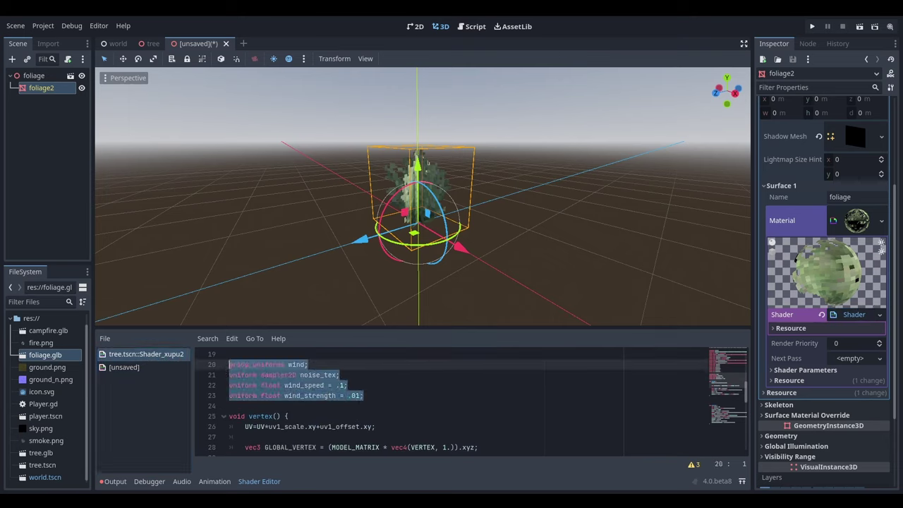
click(144, 370)
click(219, 385)
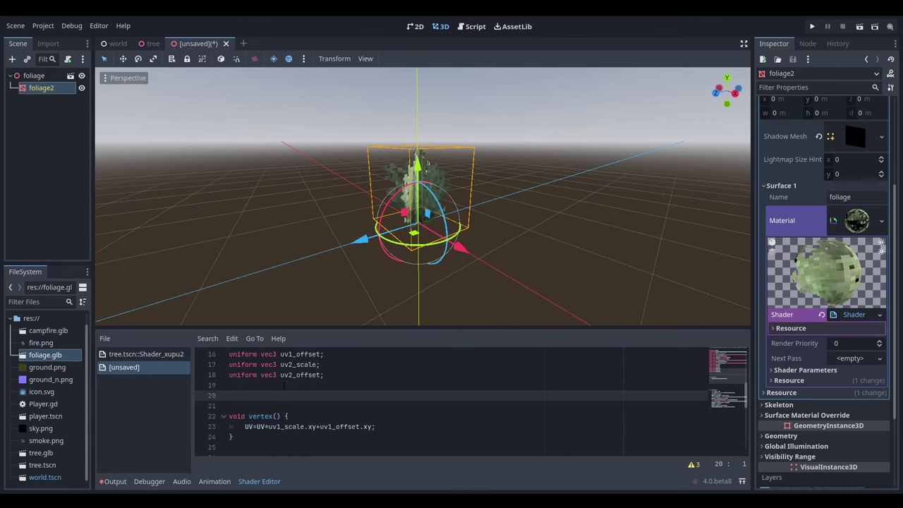
key(ctrl+v)
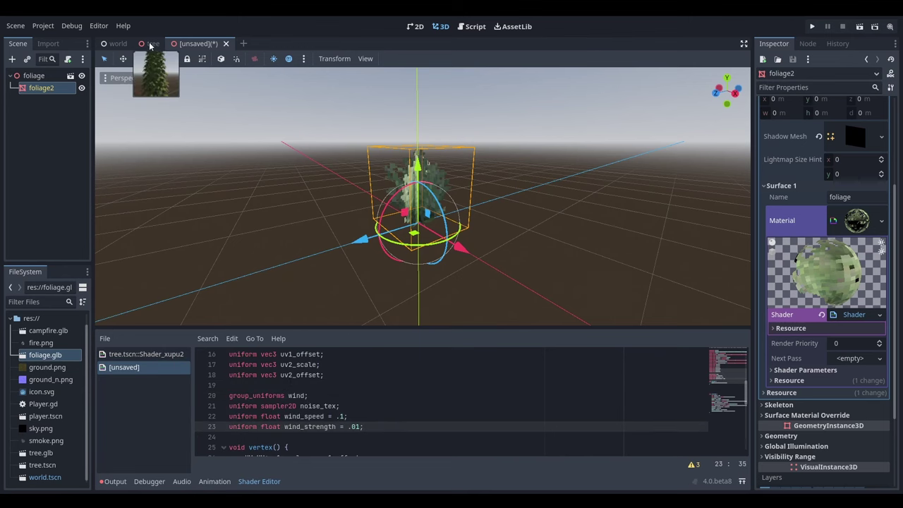
Step: In the tree scene, copy the Noise Tex texture from the Wind group of the pine_needles material
click(151, 45)
click(37, 87)
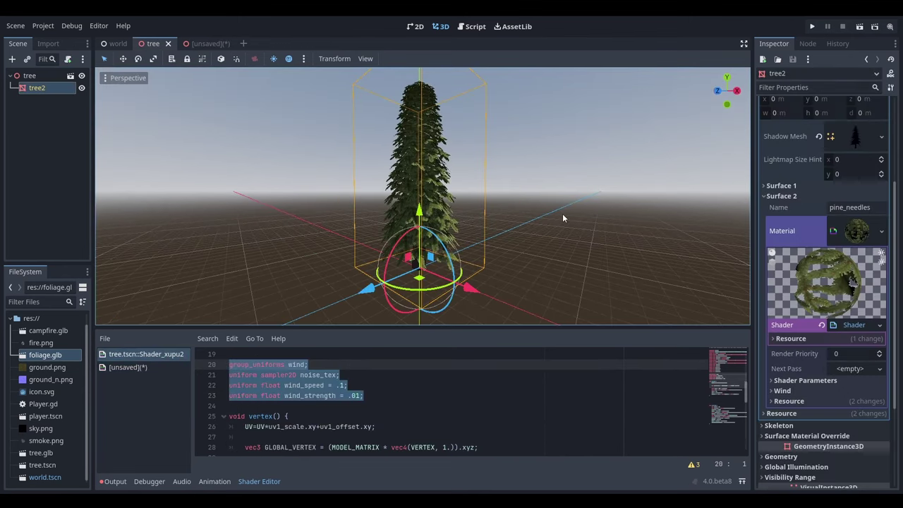
click(807, 357)
click(802, 343)
click(880, 363)
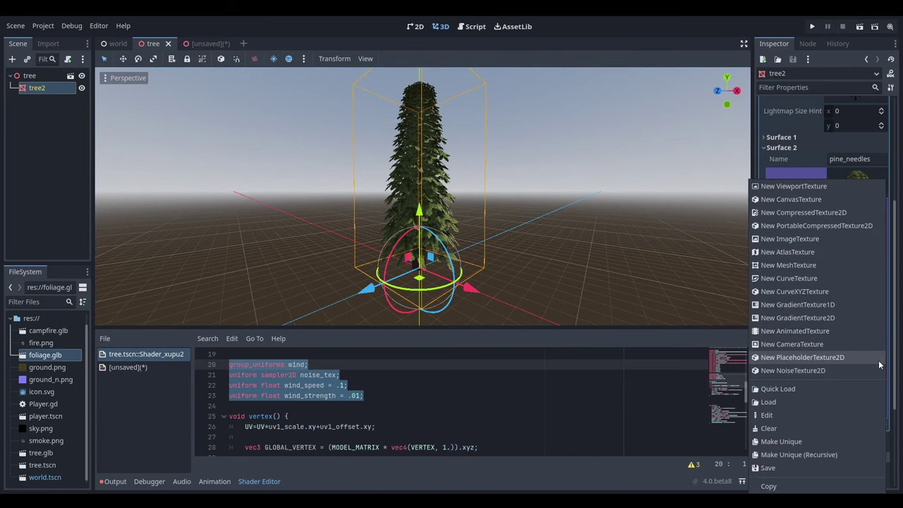
click(769, 486)
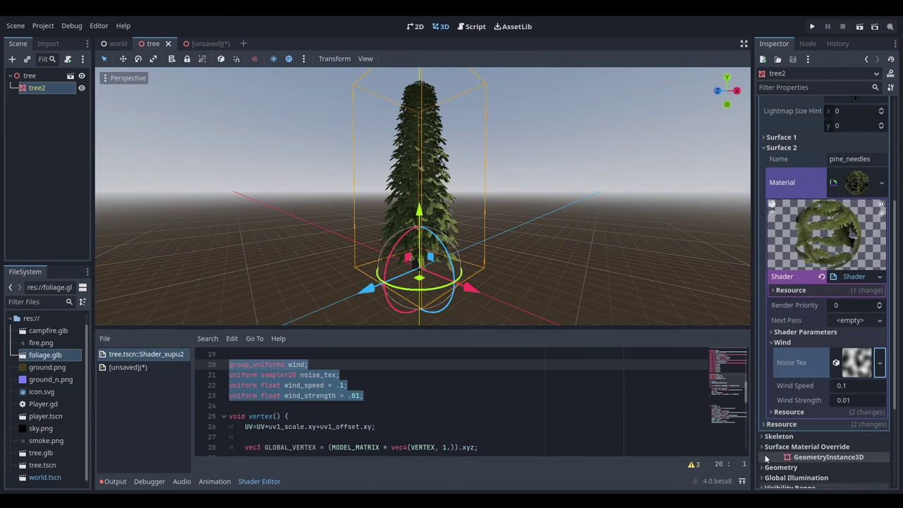
Step: Paste the copied noise texture into the Wind group's Noise Tex parameter of the foliage material
click(209, 44)
click(861, 125)
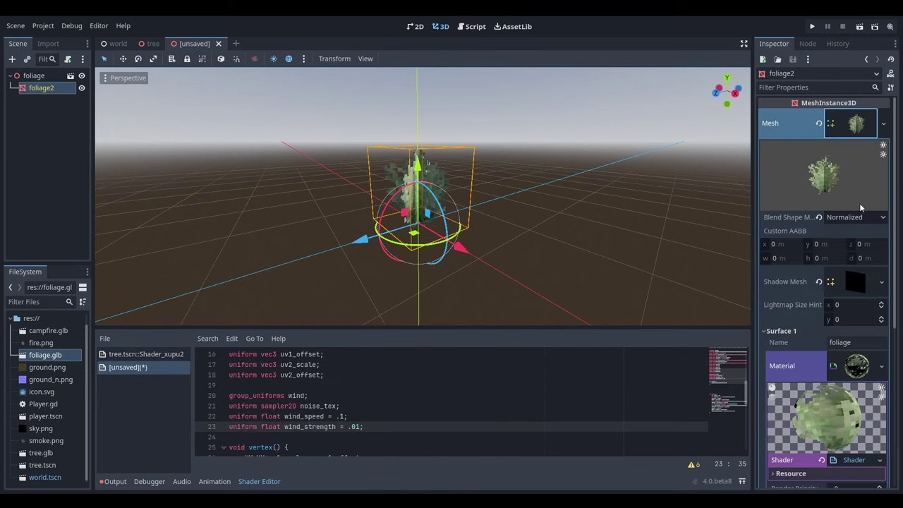
scroll(847, 282, down, 5)
click(814, 380)
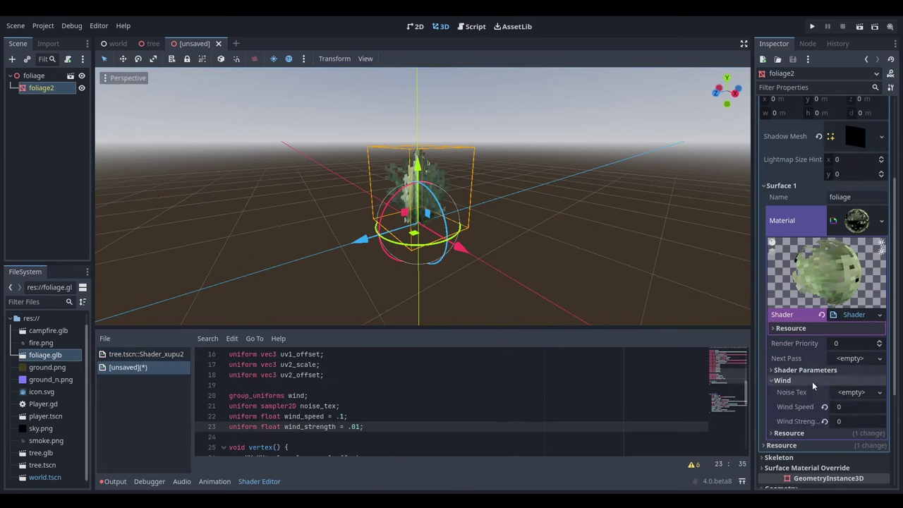
scroll(840, 371, down, 2)
click(883, 344)
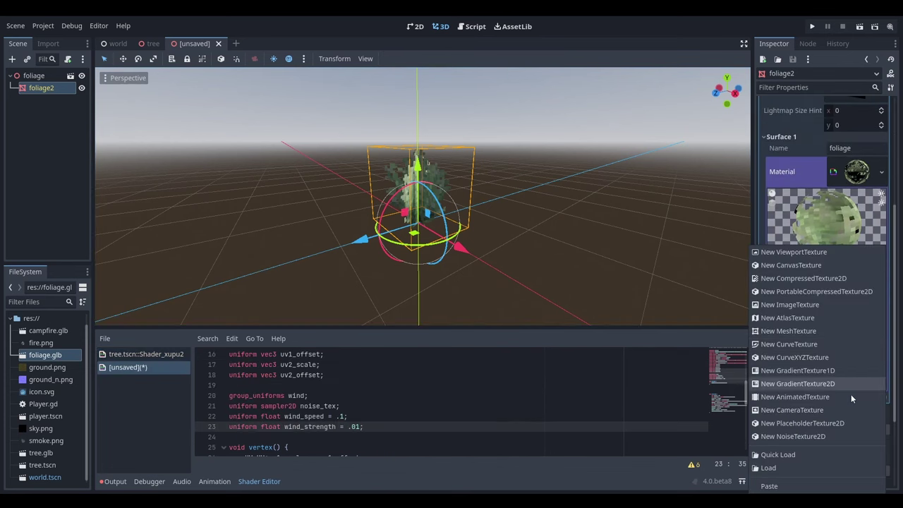
click(787, 487)
Step: Reset the foliage material's Wind Speed to 0.1 and set its Wind Strength to 0.2
click(825, 359)
click(826, 372)
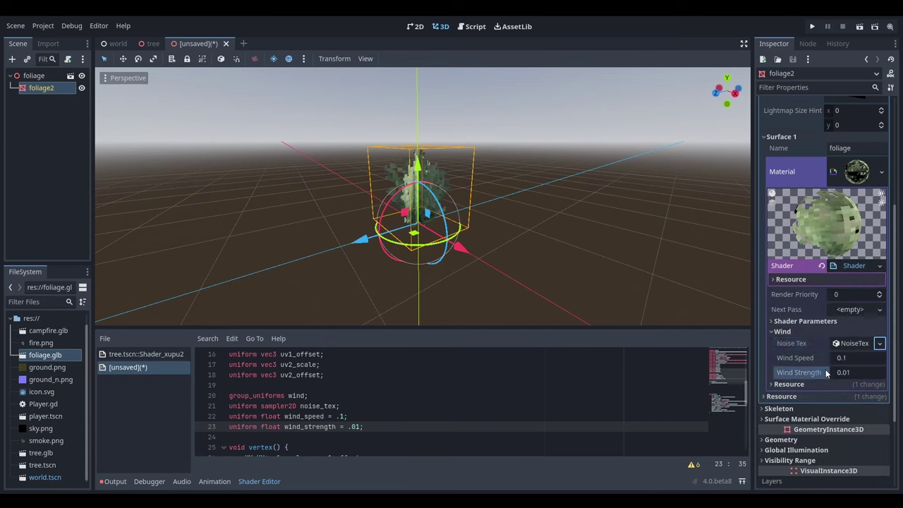
click(864, 372)
text(.2)
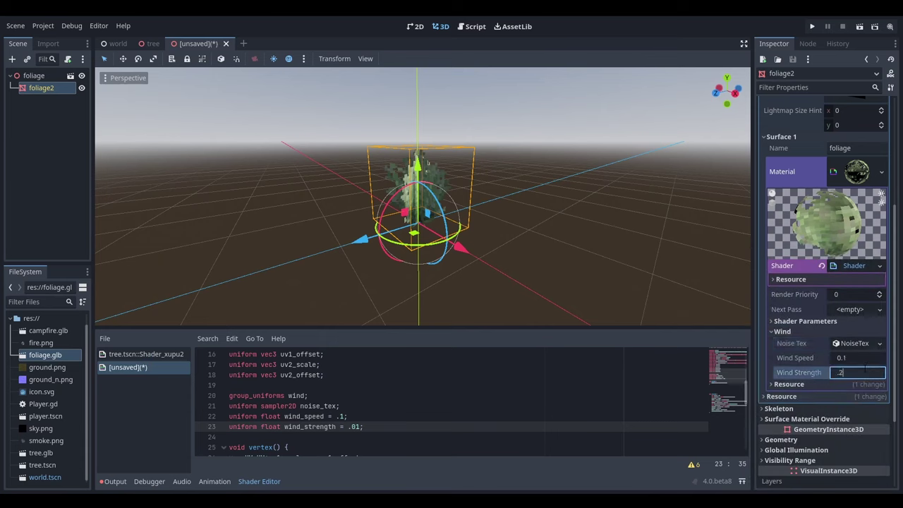
key(Return)
Step: Copy the tree shader's lines from float offset through VERTEX.xy to the end of the foliage shader's vertex() function
scroll(222, 379, down, 2)
scroll(222, 379, up, 1)
scroll(221, 379, down, 1)
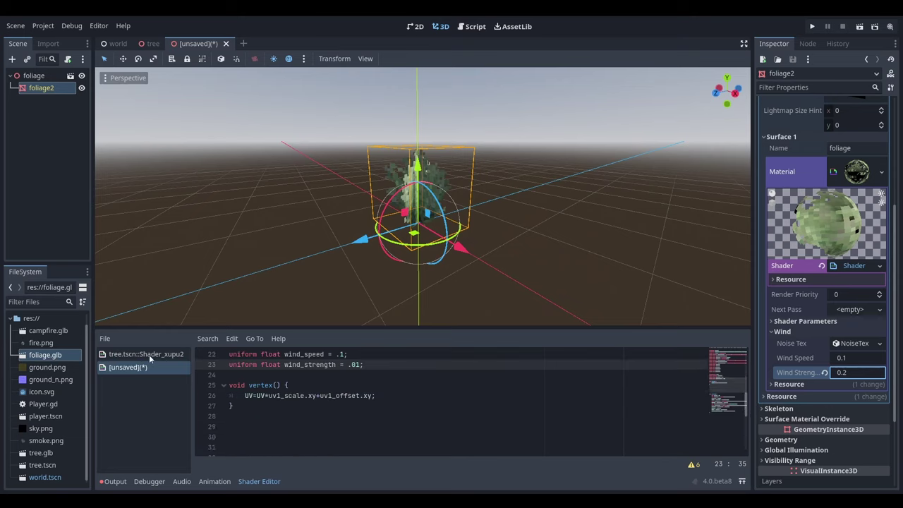
click(148, 355)
scroll(423, 403, down, 3)
scroll(424, 402, up, 1)
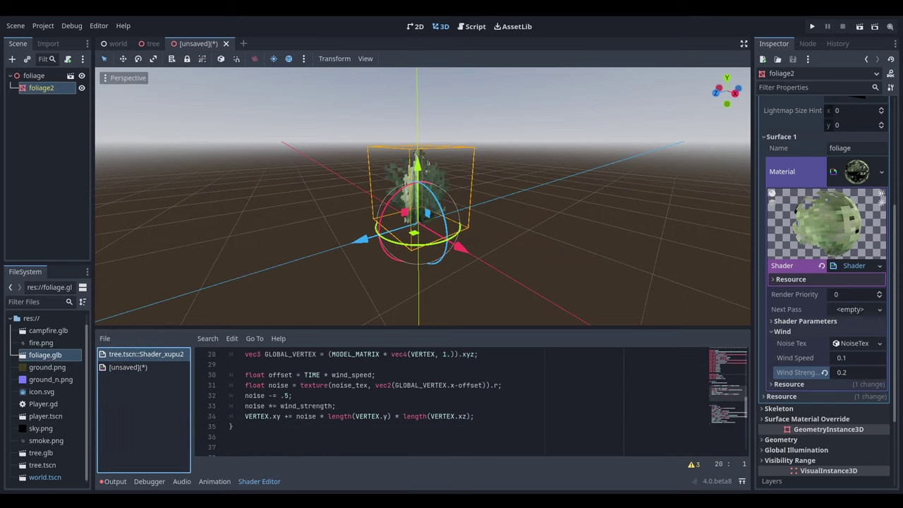
drag(474, 417, 245, 375)
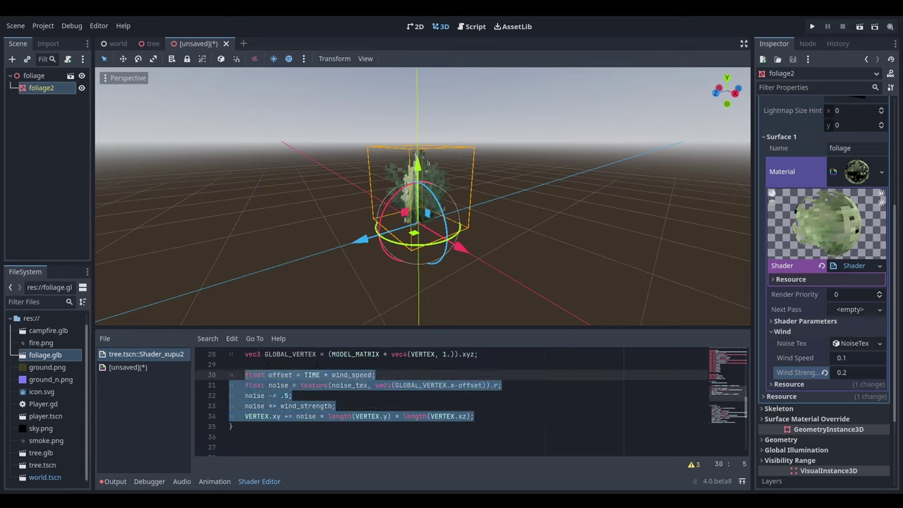
click(150, 368)
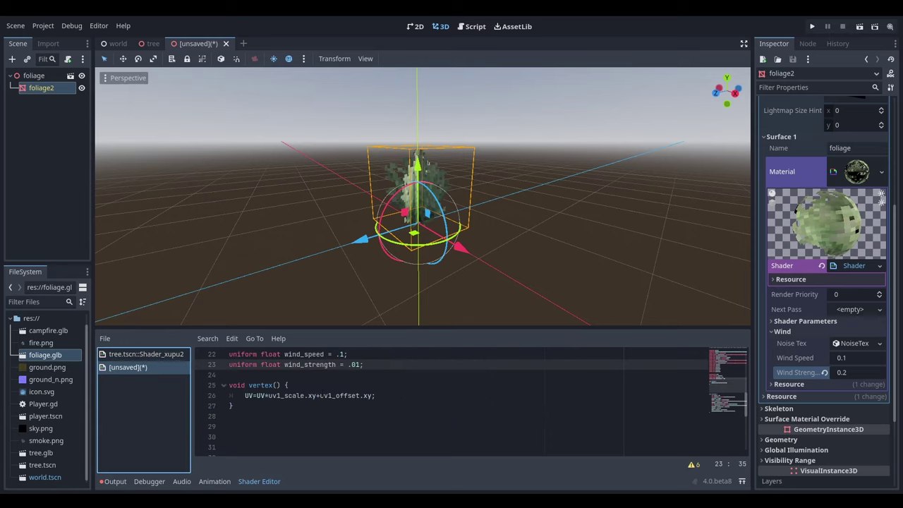
click(383, 395)
key(Return)
key(Return)
key(ctrl+v)
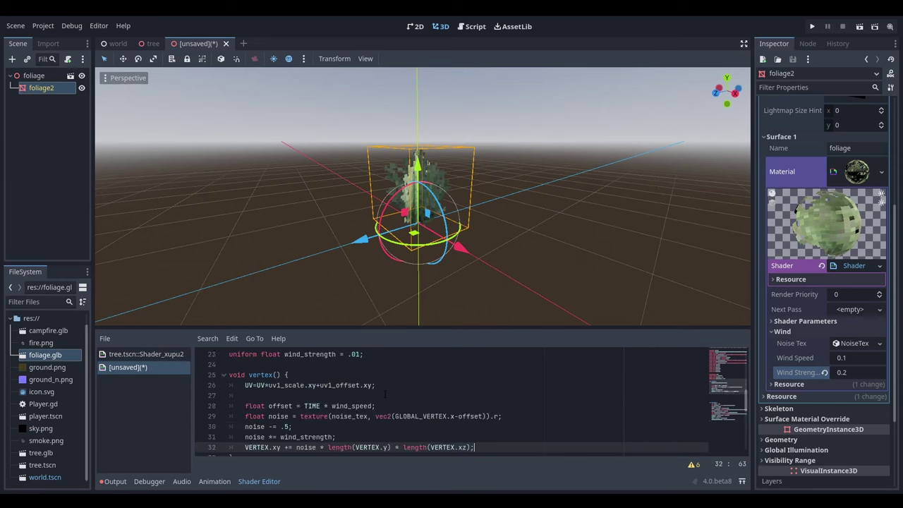
Step: In the foliage shader's noise line, replace the vec2(GLOBAL_VERTEX.x-offset) lookup with NODE_POSITION_WORLD.xz-offset
scroll(384, 394, down, 1)
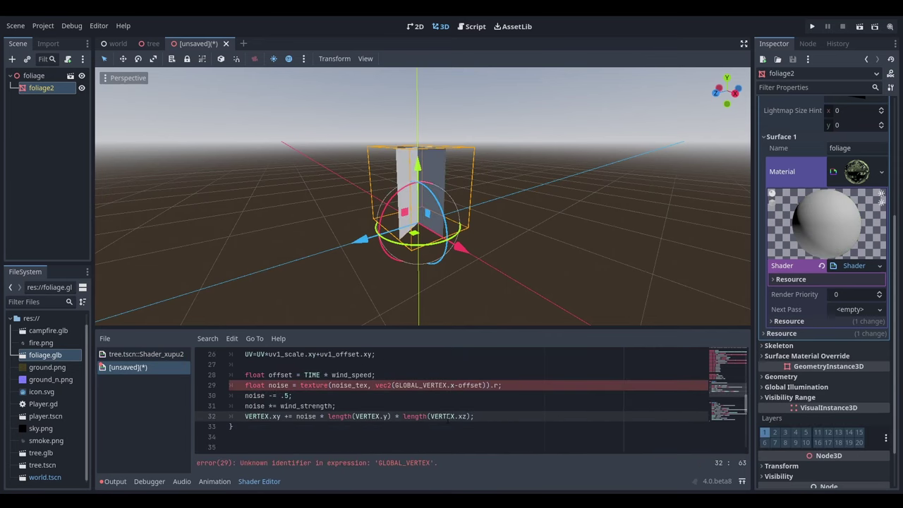
drag(376, 385, 485, 385)
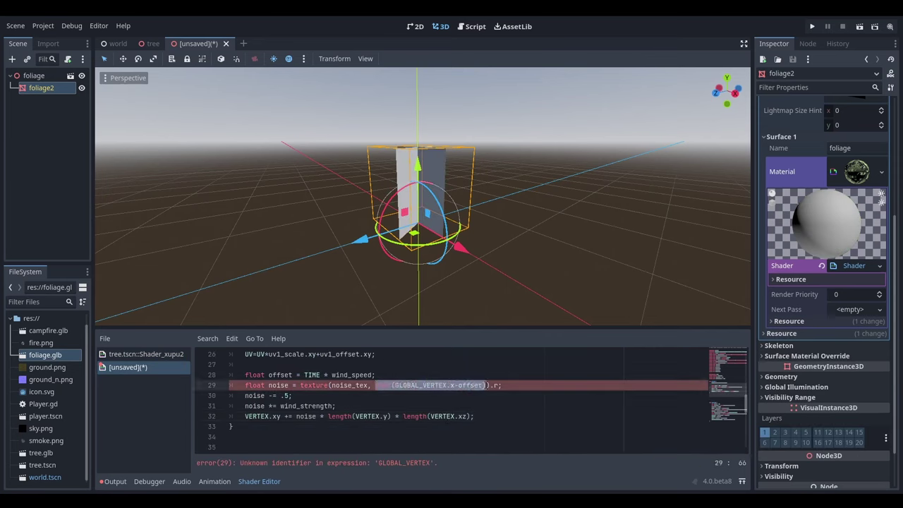
key(BackSpace)
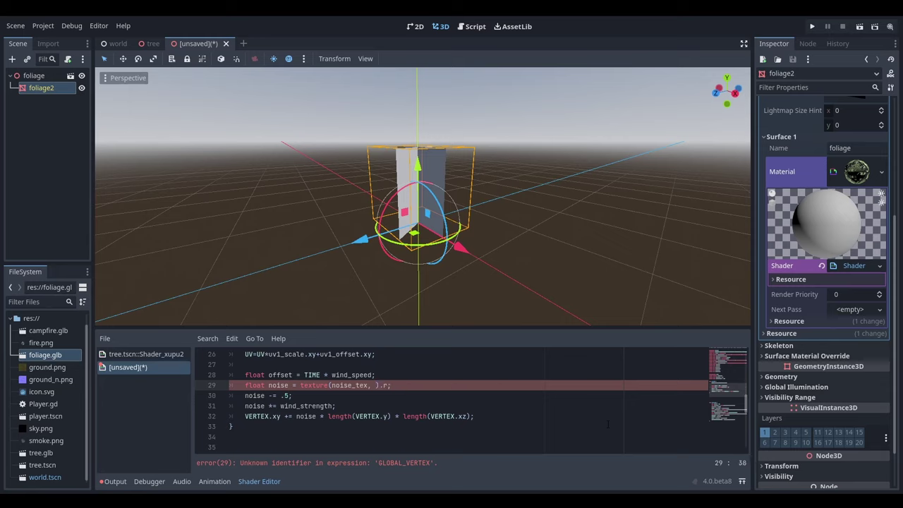
text(NODE_POSITION_WORLD.xz-offset)
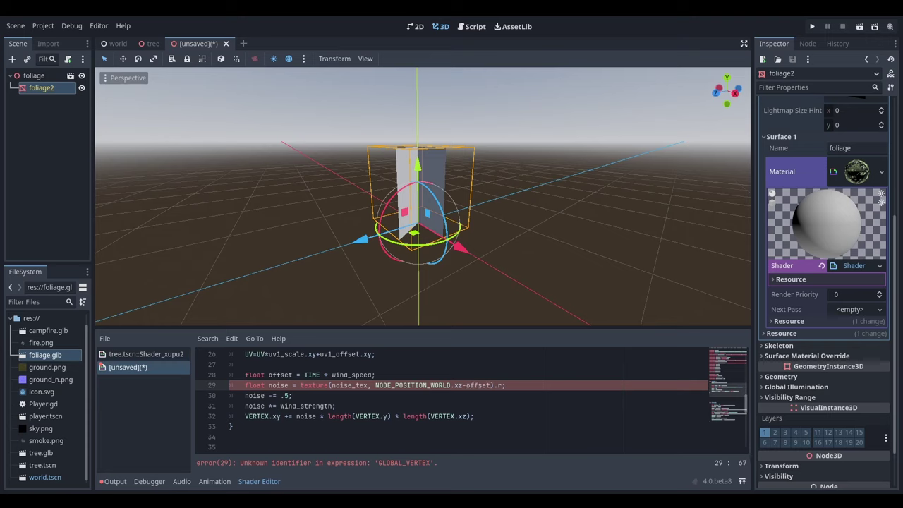
Step: Simplify the foliage shader's vertex displacement line to VERTEX.x += noise * length(VERTEX.y);
click(282, 418)
key(BackSpace)
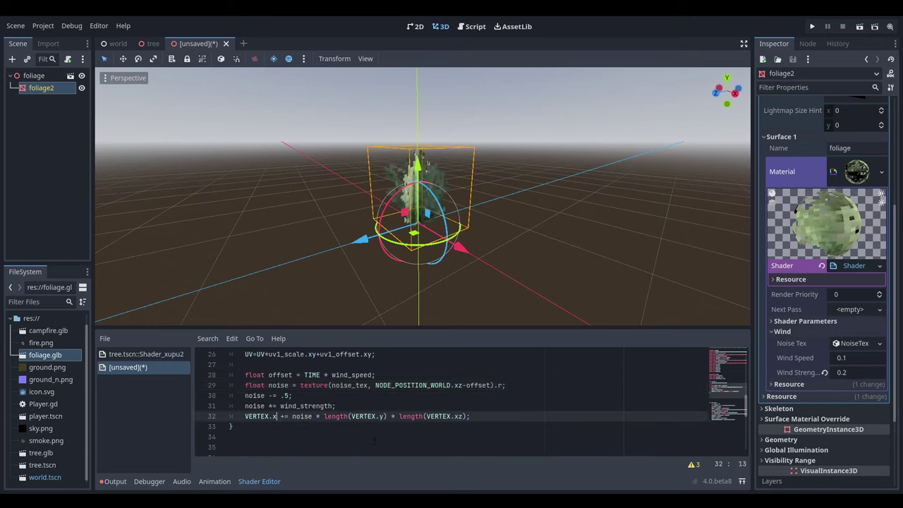
drag(388, 416, 467, 417)
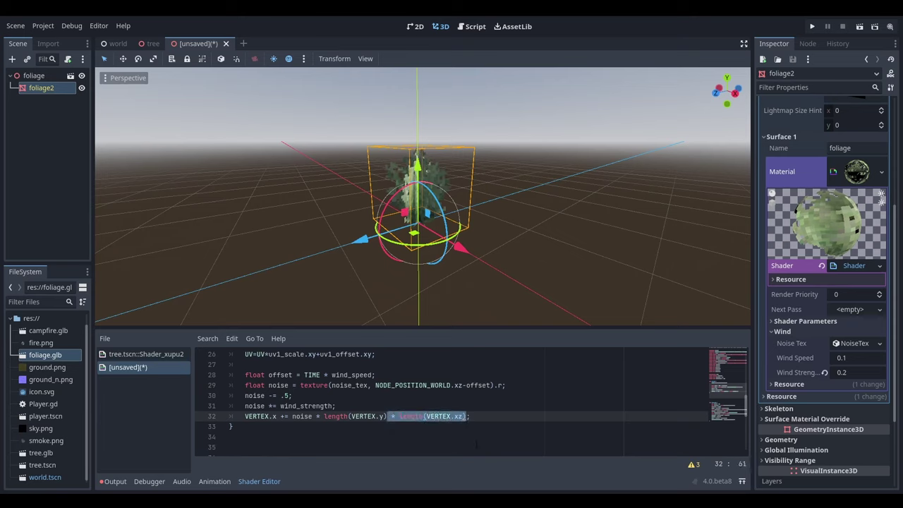
key(BackSpace)
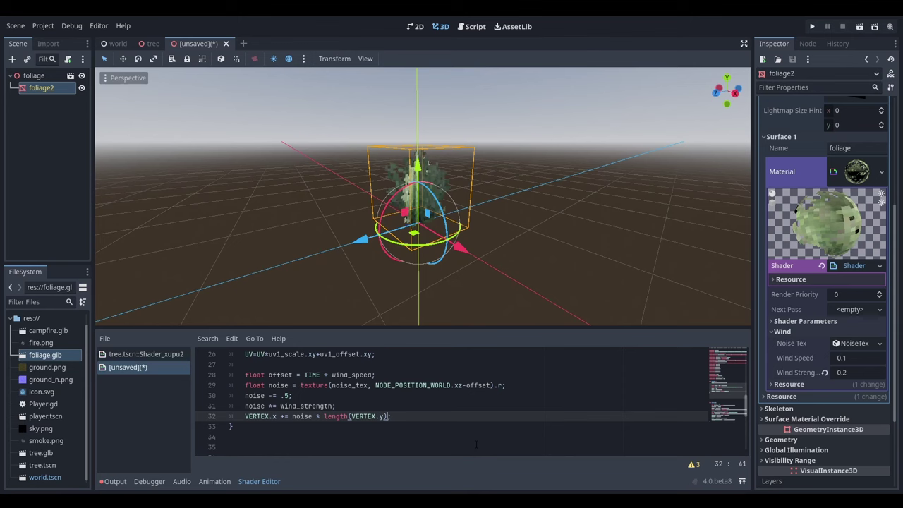
Step: Add world_vertex_coords to the end of the foliage shader's render_mode line
scroll(474, 404, up, 8)
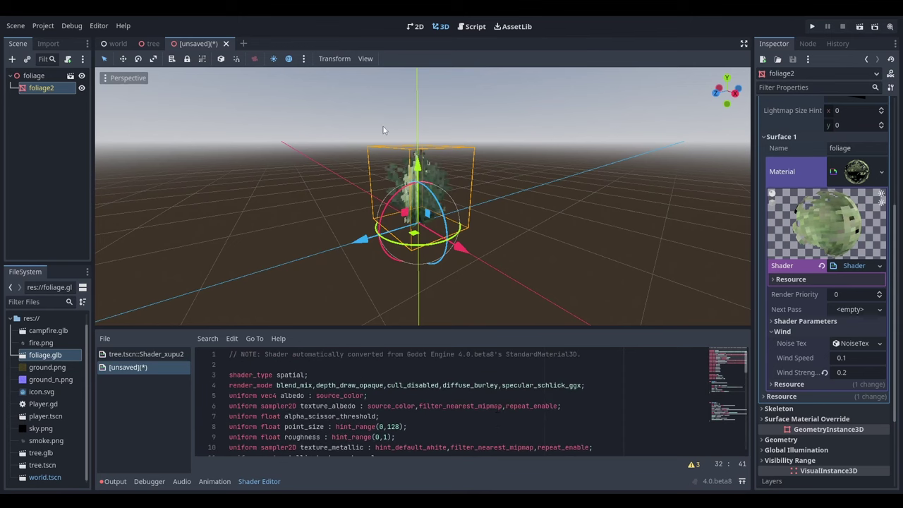
click(589, 386)
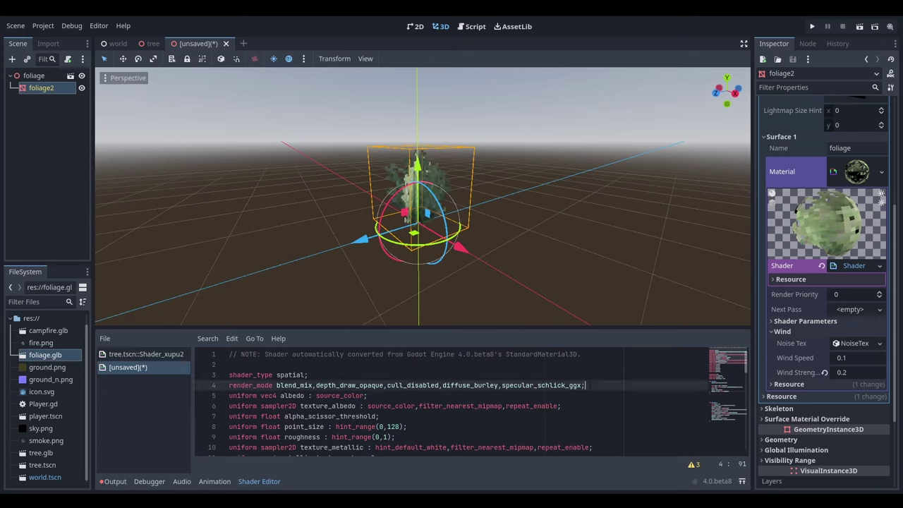
key(ctrl+space)
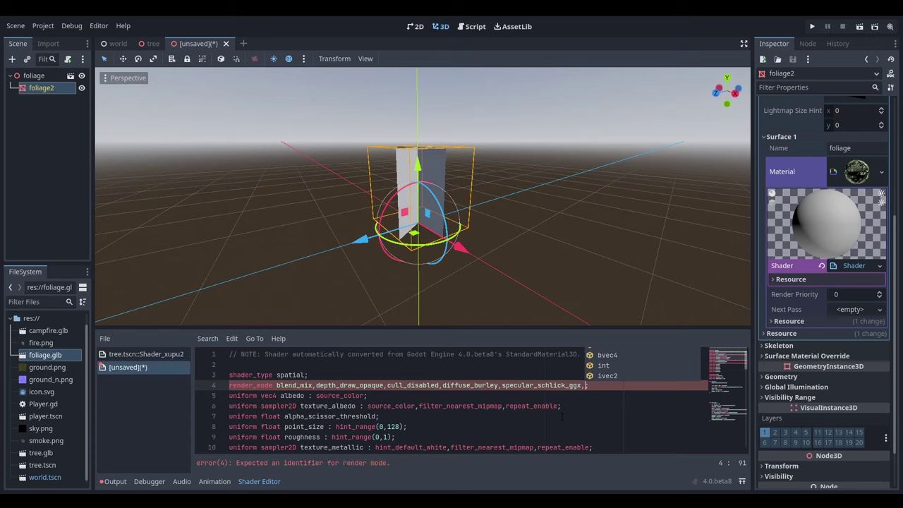
text(wo)
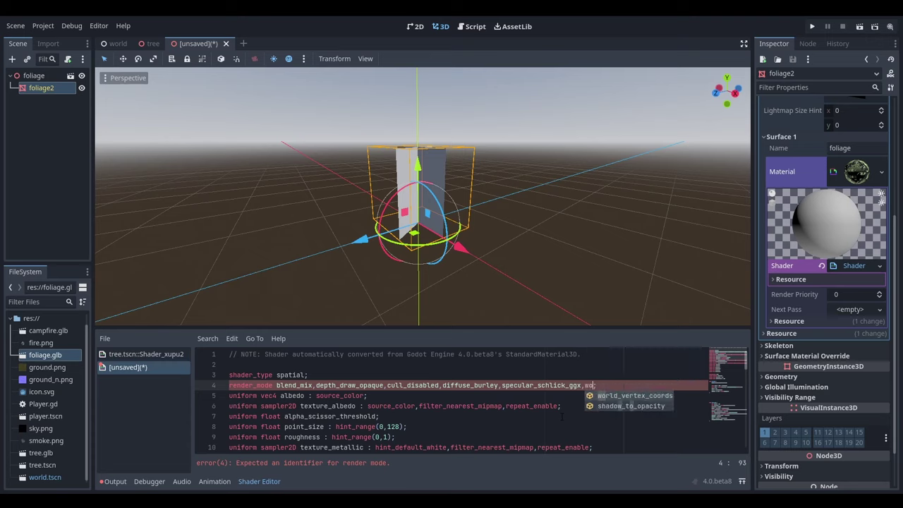
key(Return)
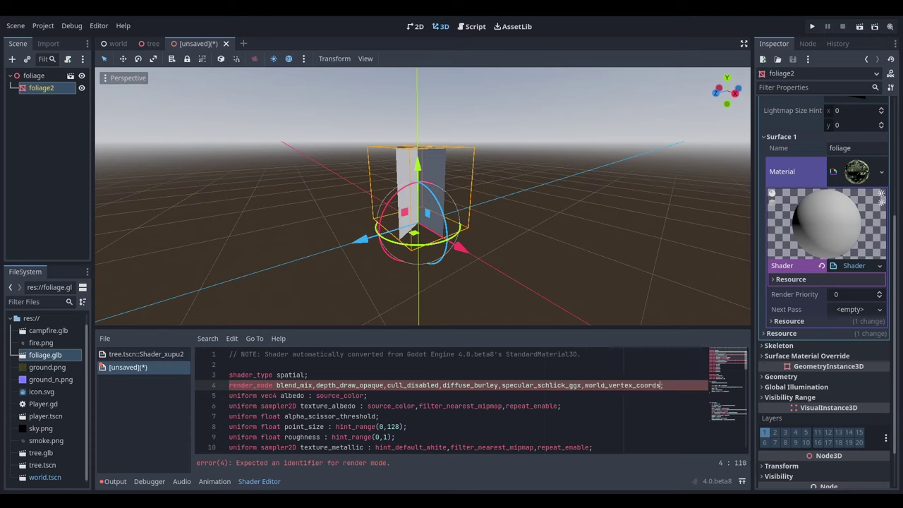
Step: Subtract NODE_POSITION_WORLD.y from VERTEX.y inside length() on the foliage shader's VERTEX.x line
scroll(594, 419, down, 9)
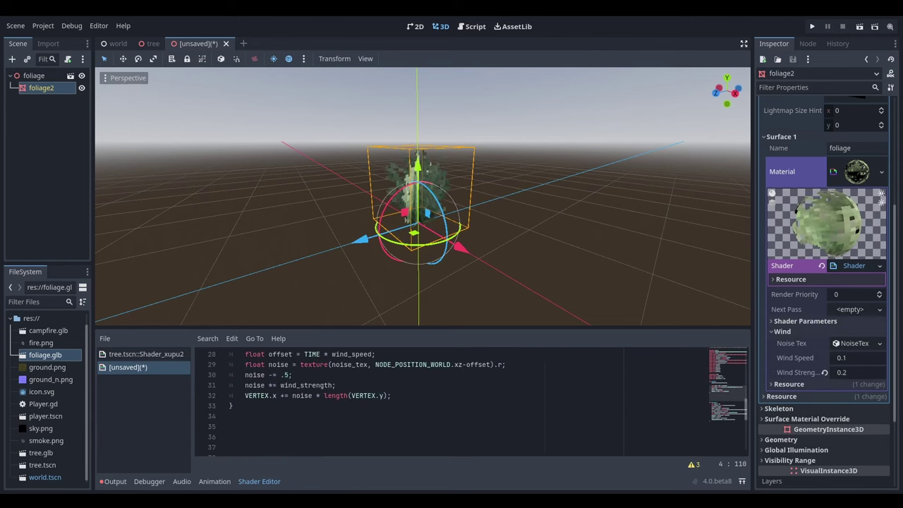
scroll(463, 391, up, 2)
scroll(464, 392, down, 1)
click(402, 427)
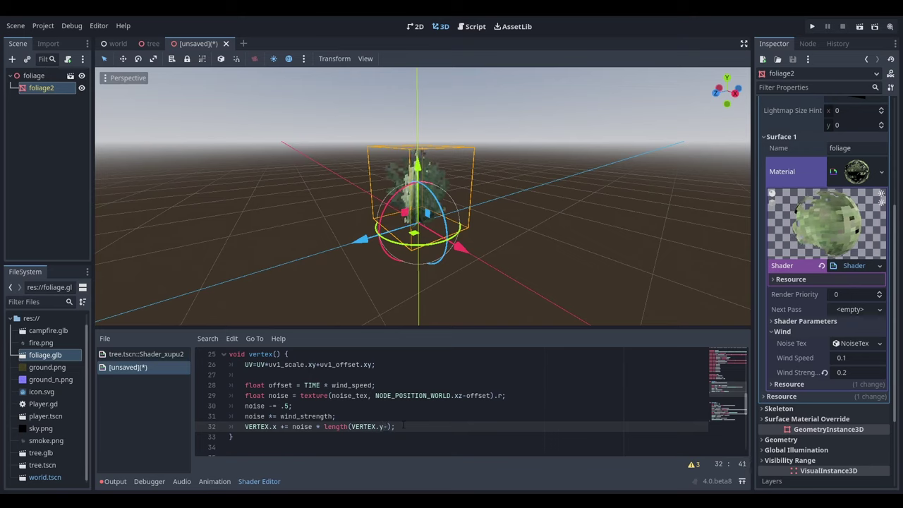
key(Return)
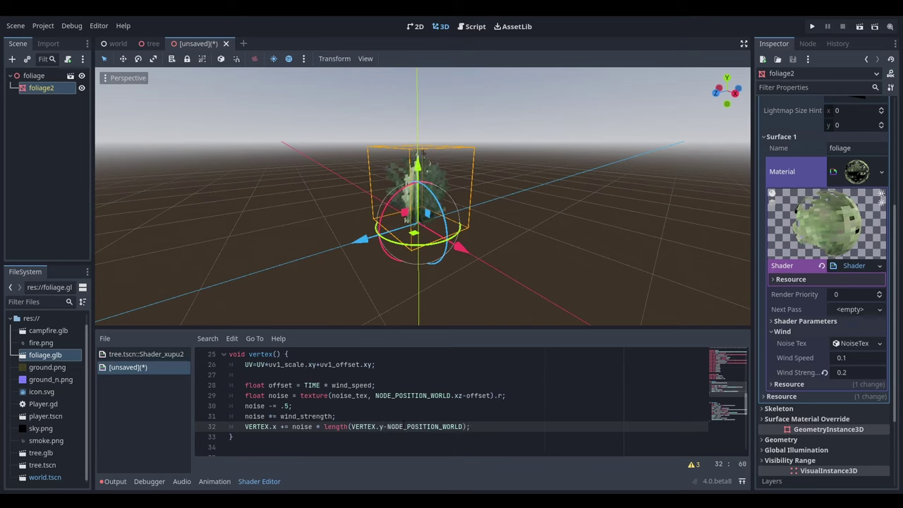
text(.y)
Step: Lift the foliage along the Y axis to test the wind effect, and undo the move
middle_drag(403, 292, 449, 296)
middle_drag(434, 227, 442, 232)
drag(425, 160, 425, 76)
key(ctrl+z)
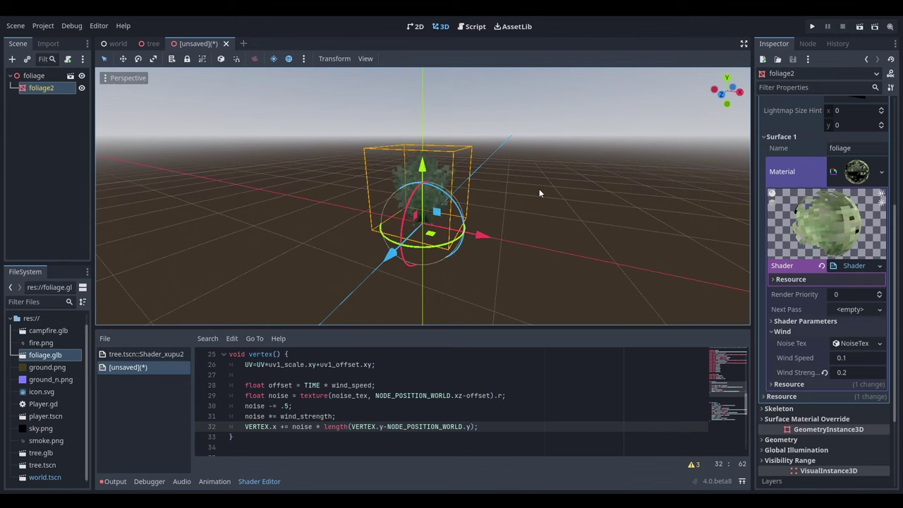
Step: Save the foliage scene as foliage.tscn in the project root
middle_drag(533, 194, 466, 222)
middle_drag(445, 158, 519, 215)
scroll(492, 208, up, 6)
scroll(523, 213, down, 3)
middle_drag(490, 241, 500, 230)
key(ctrl+s)
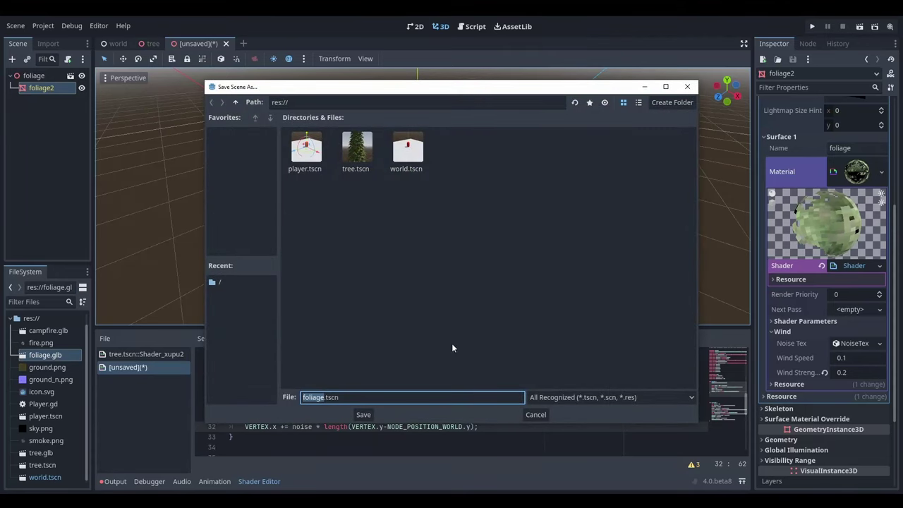
click(363, 415)
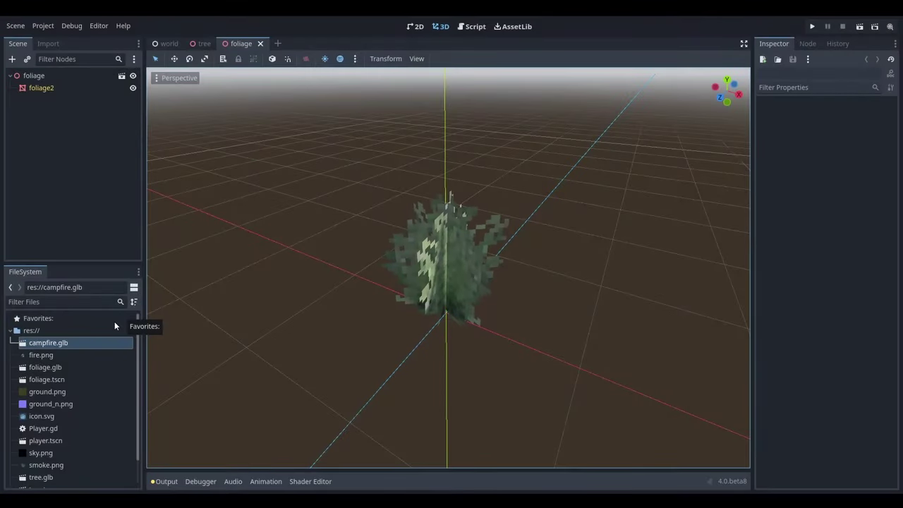
Step: Create a new inherited scene from campfire.glb and add a GPUParticles3D node under the campfire root
right_click(64, 344)
click(134, 237)
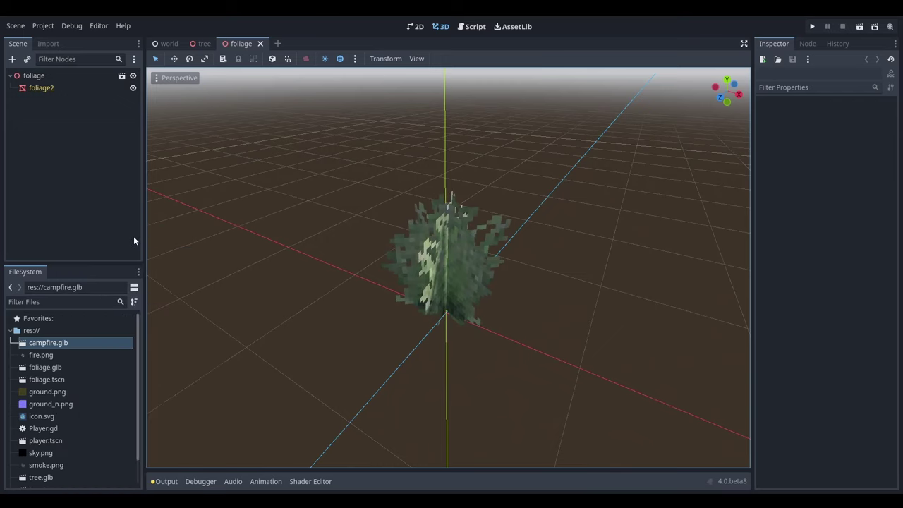
click(70, 76)
key(ctrl+a)
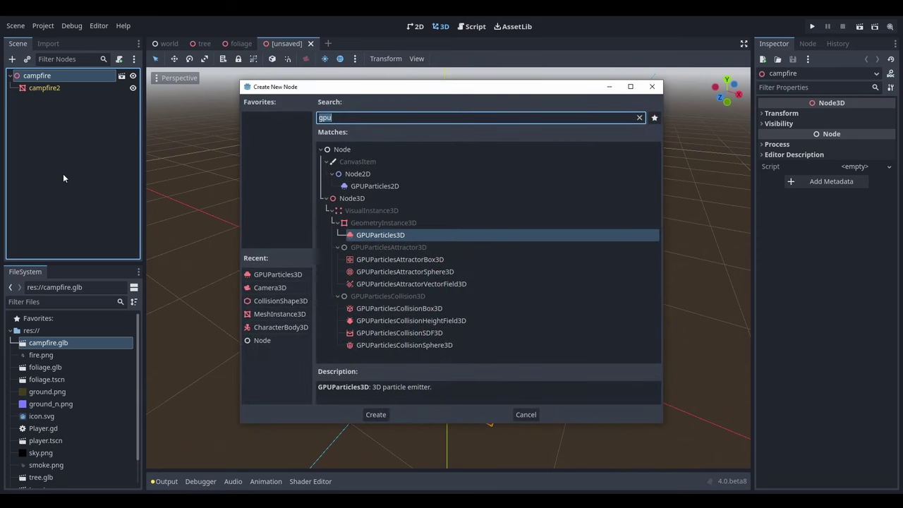
key(Return)
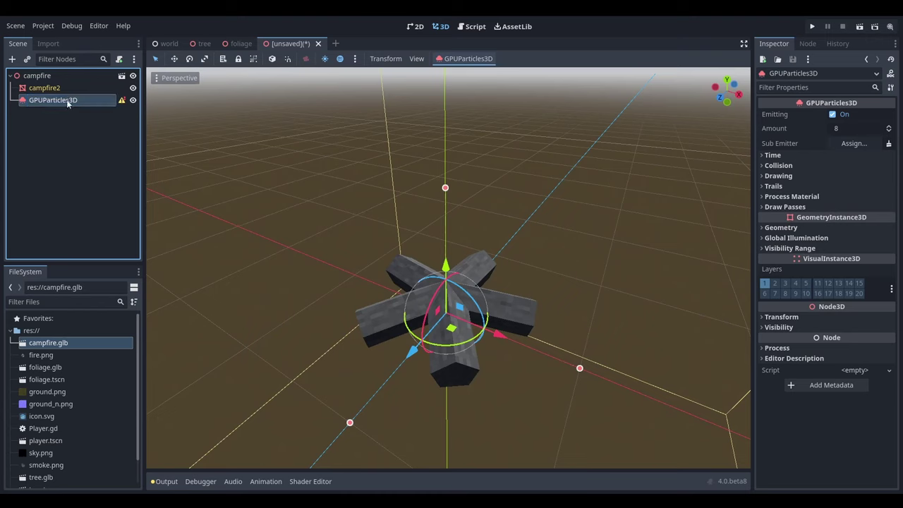
Step: Rename the particle node to flames and assign it a new ParticleProcessMaterial
click(792, 197)
click(856, 209)
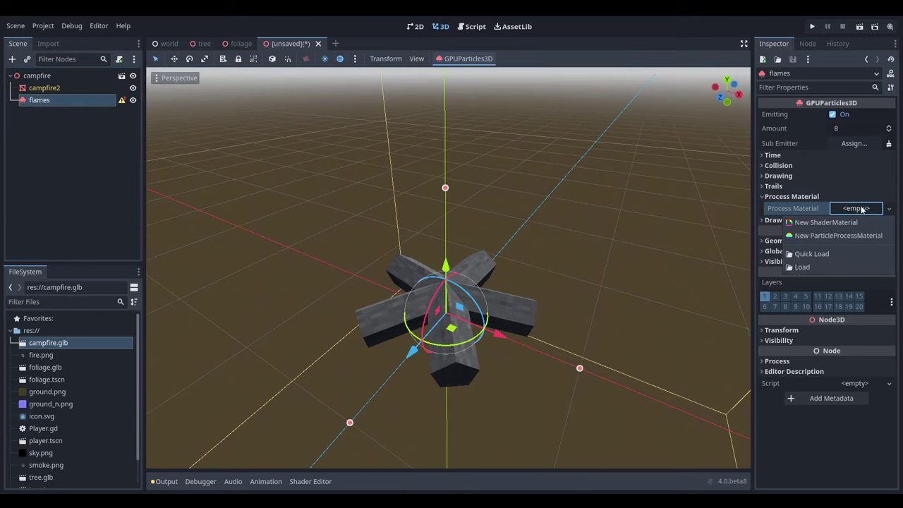
click(858, 237)
click(814, 196)
Step: Assign a new QuadMesh to draw pass 1 of the flames and give the mesh a new StandardMaterial3D
click(828, 207)
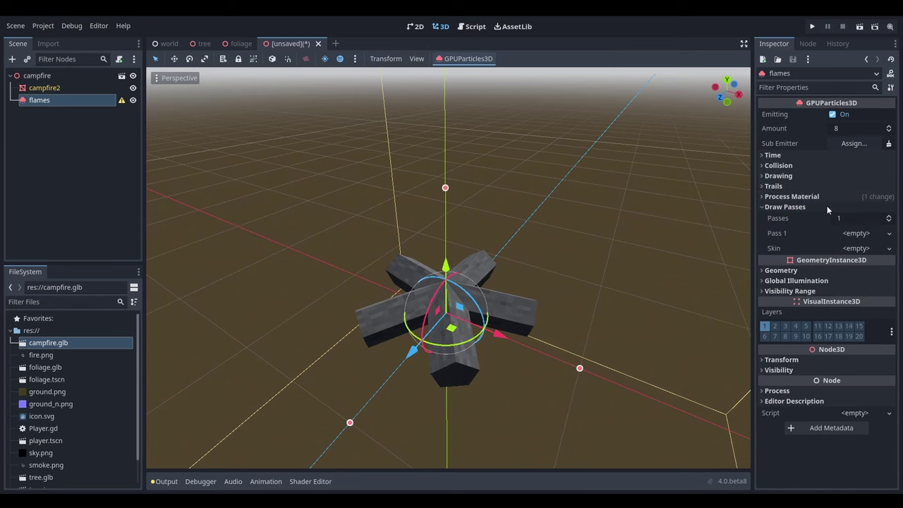
click(854, 234)
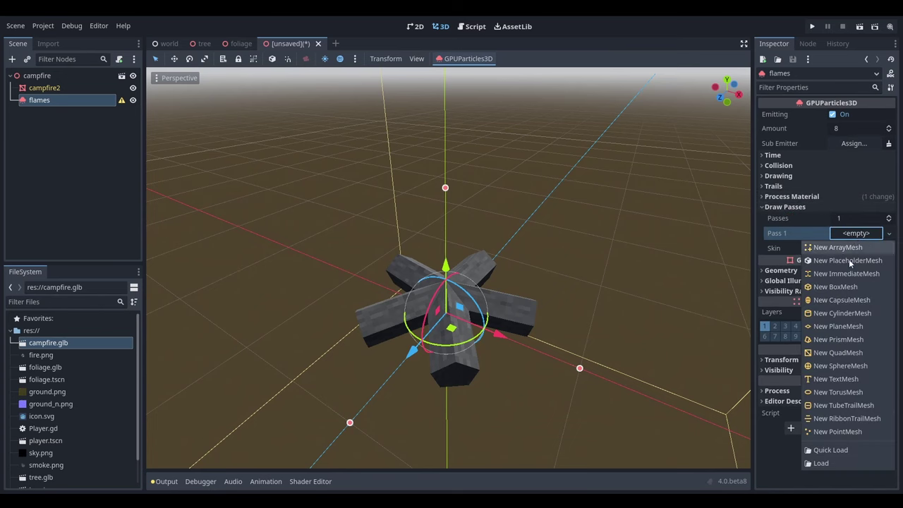
click(859, 353)
click(863, 248)
scroll(862, 247, down, 2)
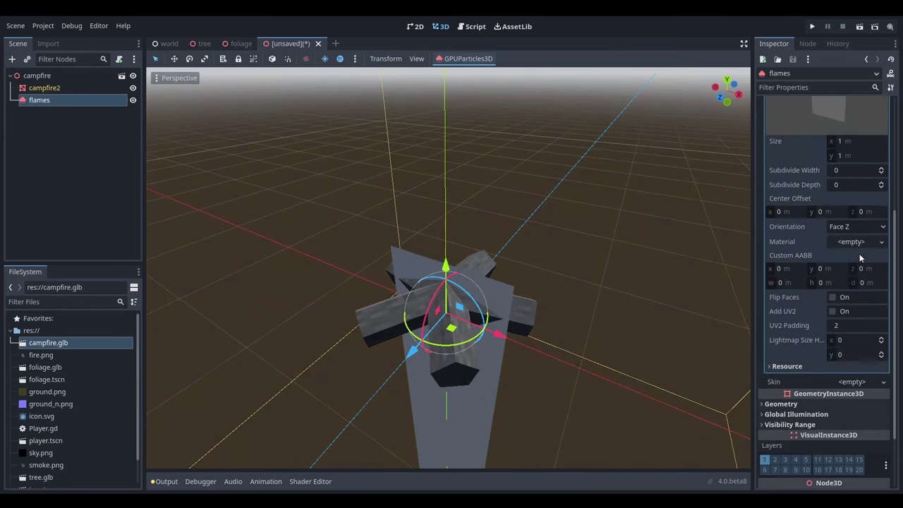
click(847, 242)
click(849, 256)
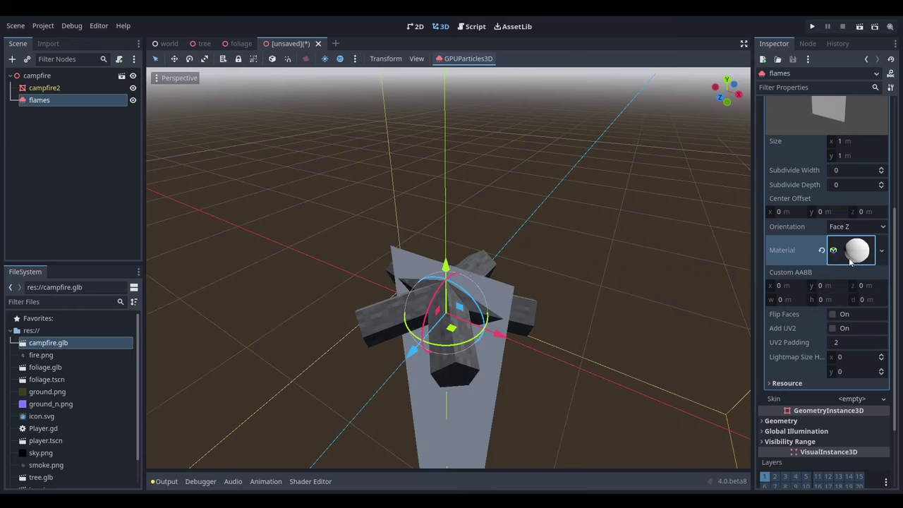
Step: Use fire.png as the albedo texture of the flames' quad material
click(857, 251)
scroll(817, 214, down, 2)
click(812, 205)
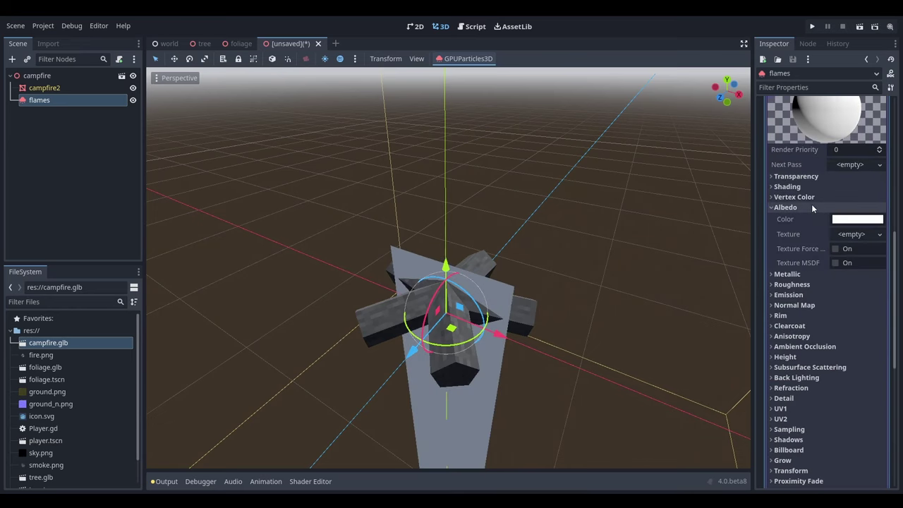
drag(45, 359, 814, 297)
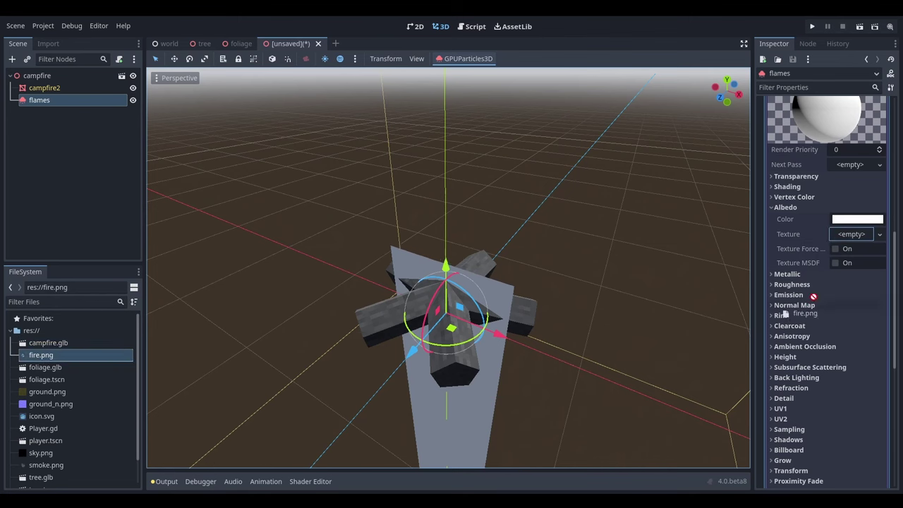
drag(856, 238, 856, 240)
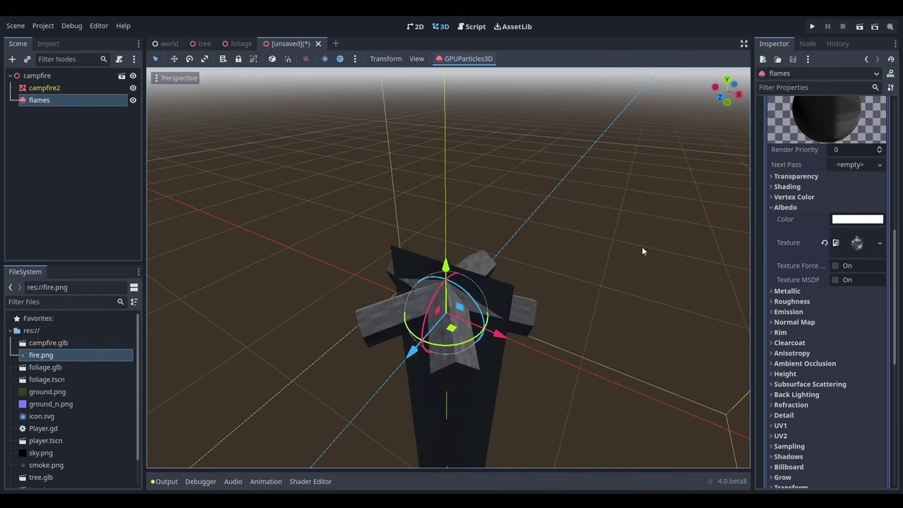
Step: Reopen the flames' draw pass material and set its Transparency to Alpha
click(237, 44)
click(288, 44)
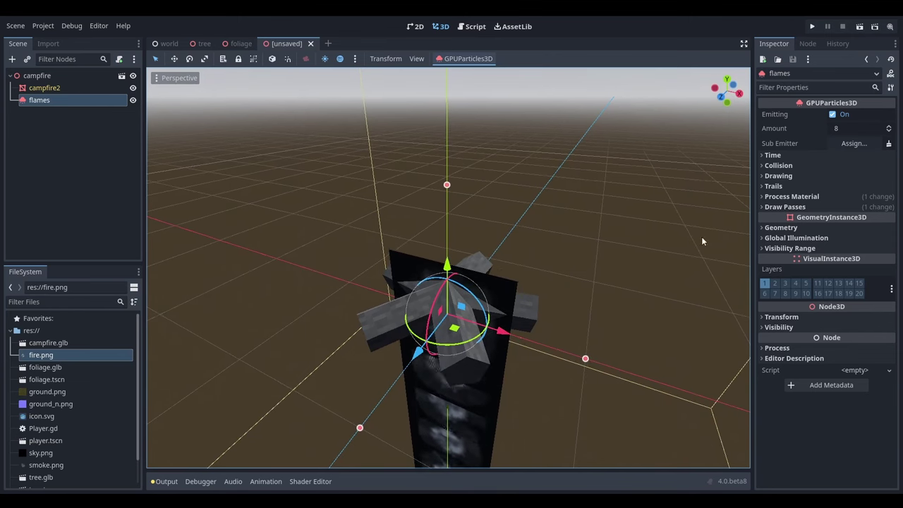
click(785, 207)
click(856, 237)
click(856, 348)
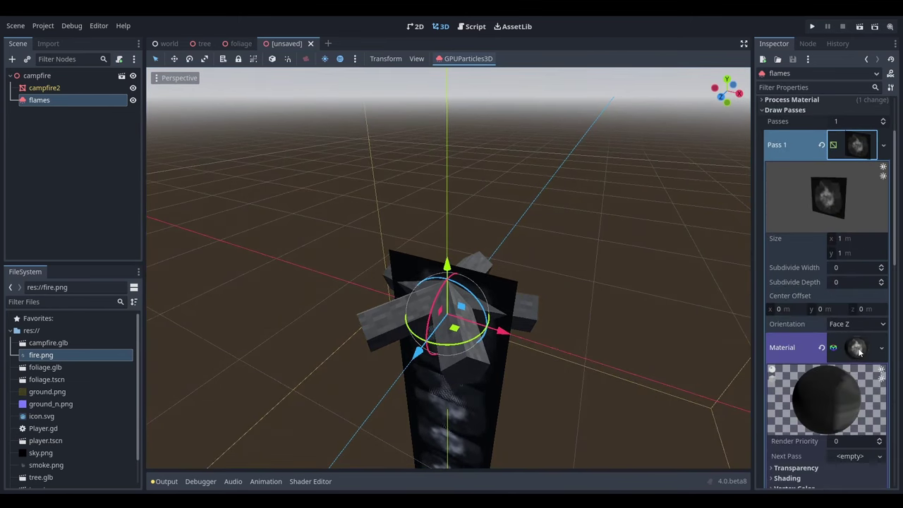
click(860, 352)
scroll(860, 349, down, 4)
click(858, 155)
scroll(855, 180, down, 1)
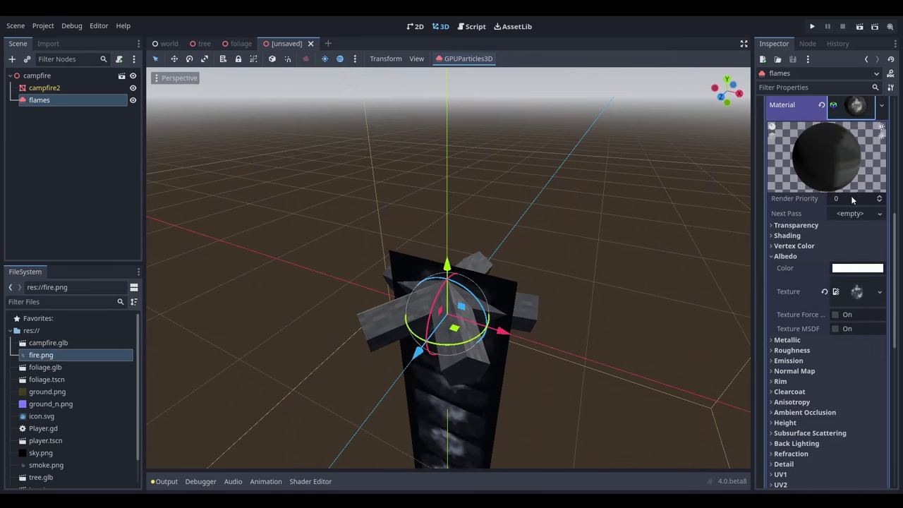
scroll(851, 199, down, 2)
click(796, 176)
click(857, 188)
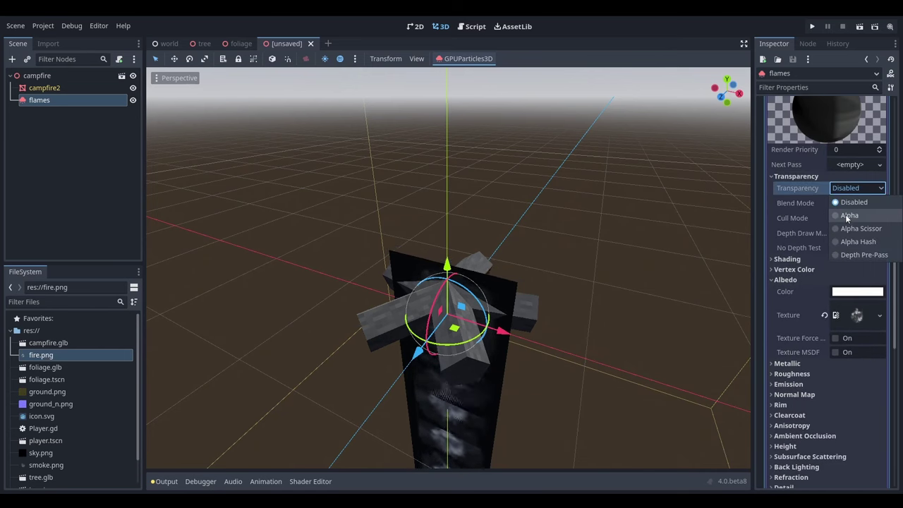
click(849, 215)
click(812, 176)
Step: Set the flames material's Shading Mode to Unshaded
click(797, 186)
click(854, 198)
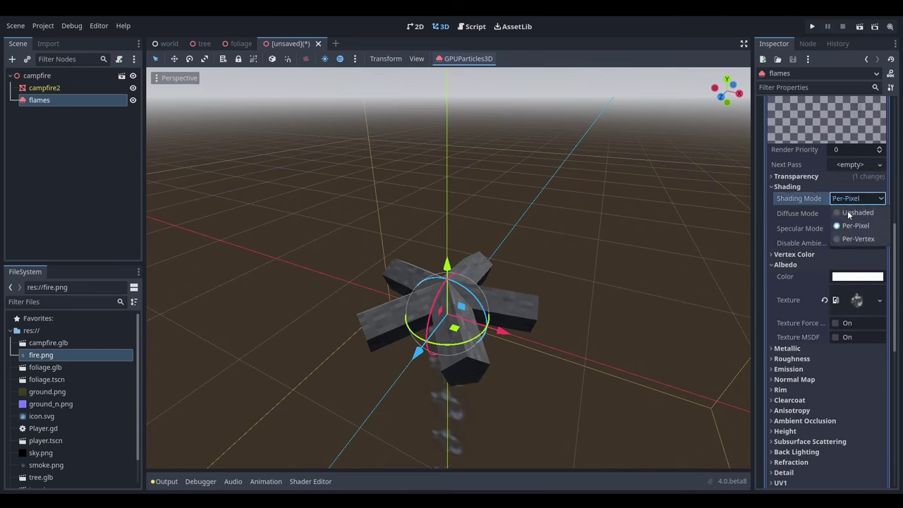
click(848, 212)
click(825, 187)
Step: Enable Use as Albedo for the vertex color of the flames' quad material
click(824, 197)
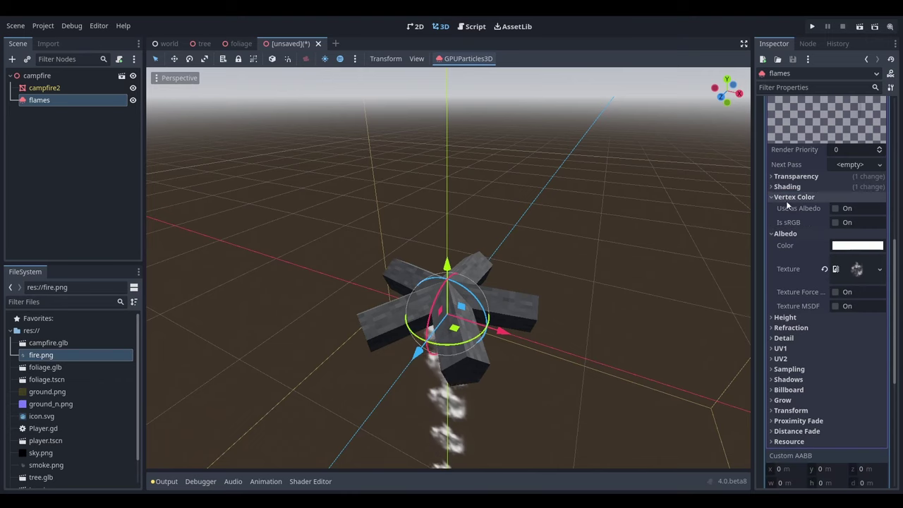
click(835, 209)
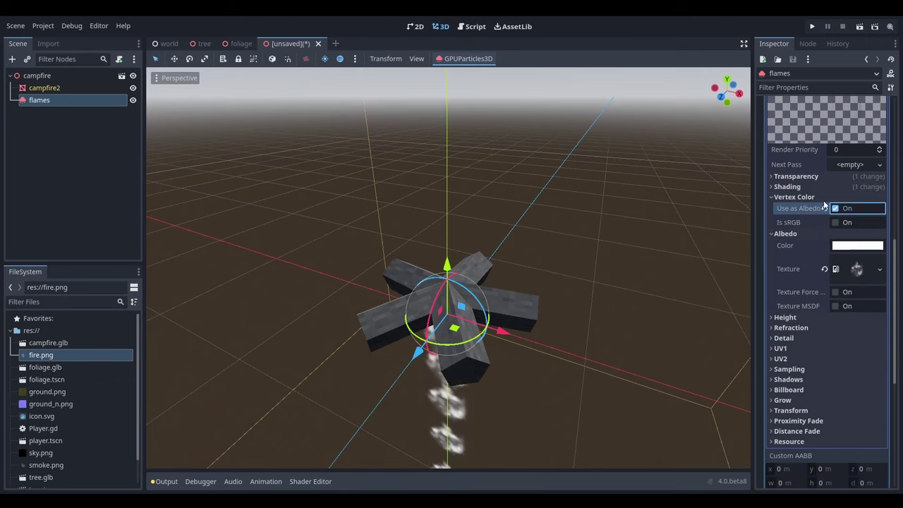
click(820, 197)
click(814, 207)
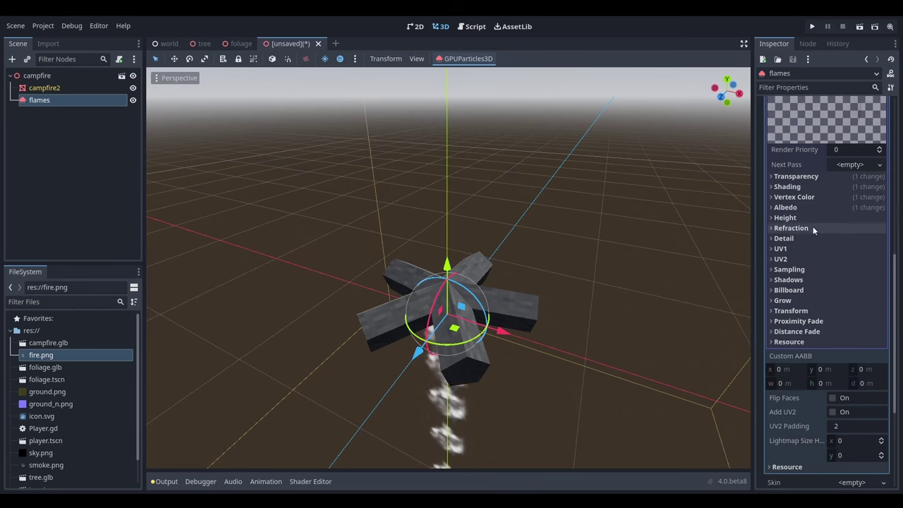
Step: Set the texture sampling Filter of the flames' quad material to Nearest
click(806, 269)
click(853, 281)
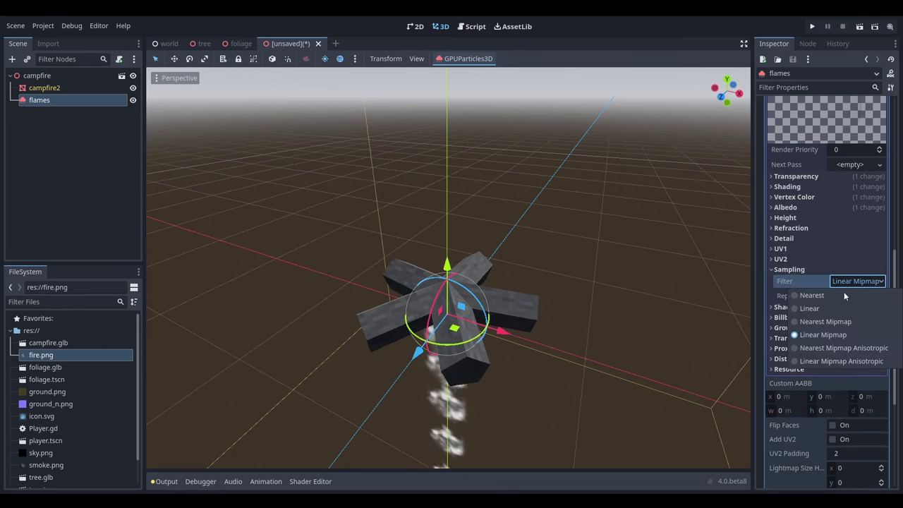
click(842, 293)
middle_drag(597, 333, 475, 387)
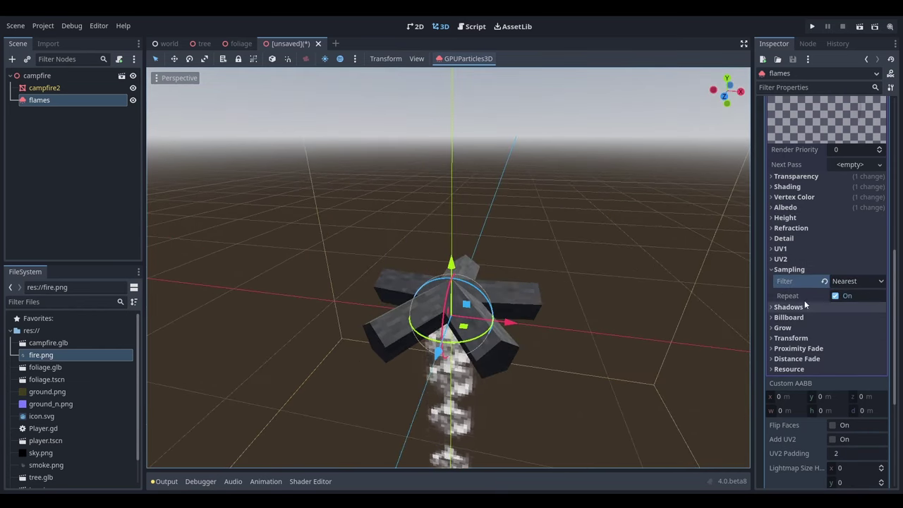
click(807, 269)
Step: Set the Billboard Mode of the flames' quad material to Particle Billboard
click(821, 291)
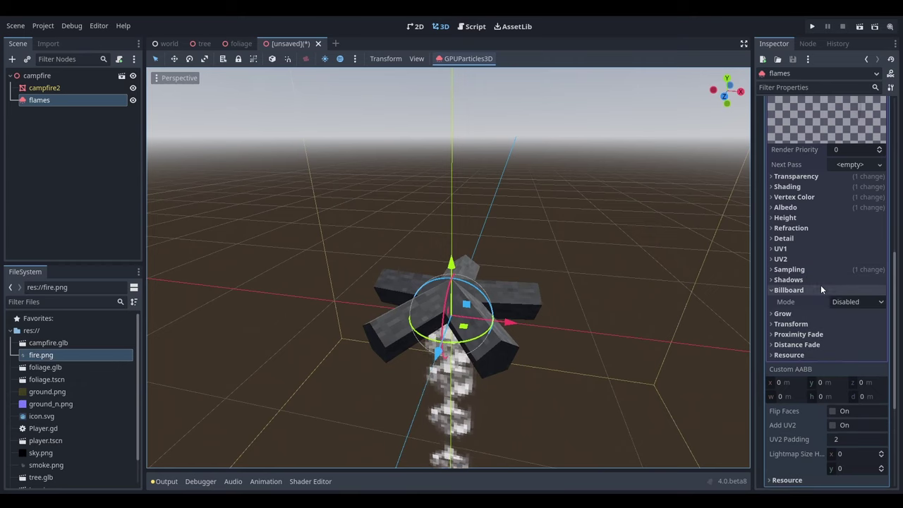
click(852, 302)
click(859, 355)
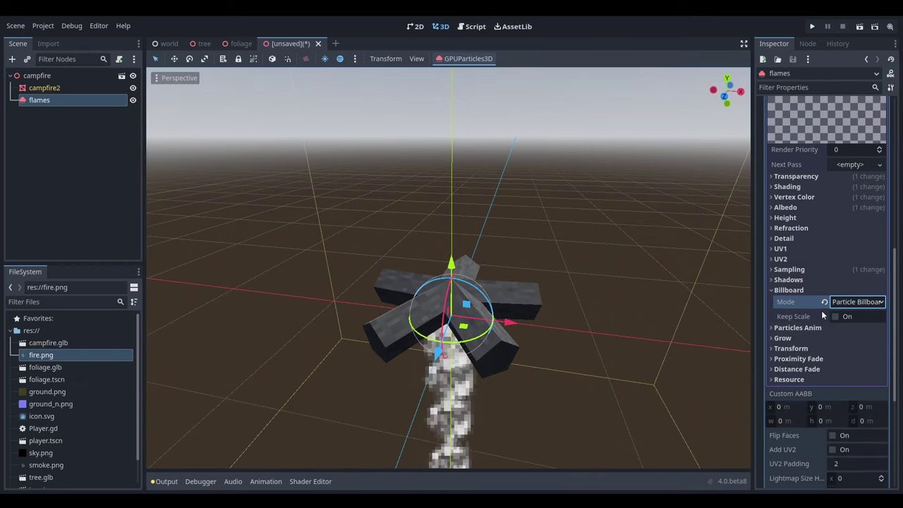
click(811, 290)
middle_drag(606, 314, 652, 211)
Step: In the flames' process material, set the Direction to 0, 1, 0 and the Spread to 5
scroll(848, 194, up, 5)
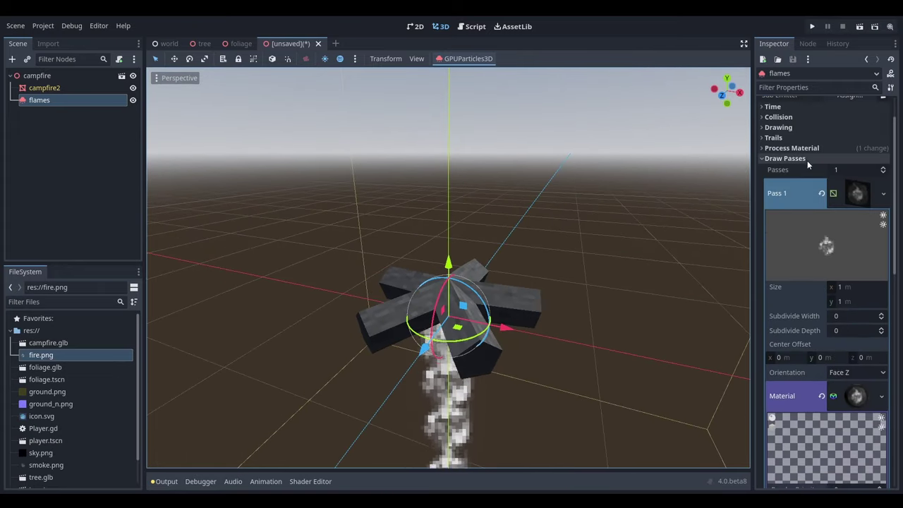
click(807, 160)
click(811, 195)
click(859, 209)
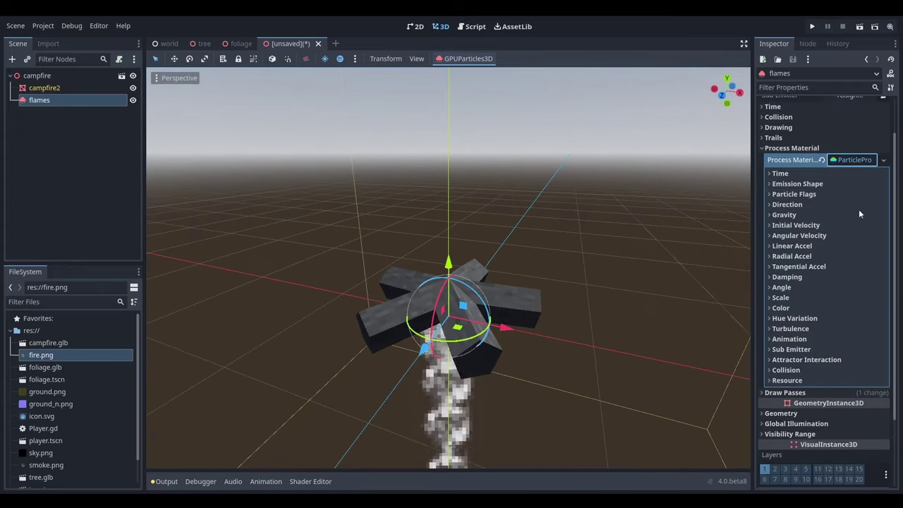
click(823, 204)
click(793, 229)
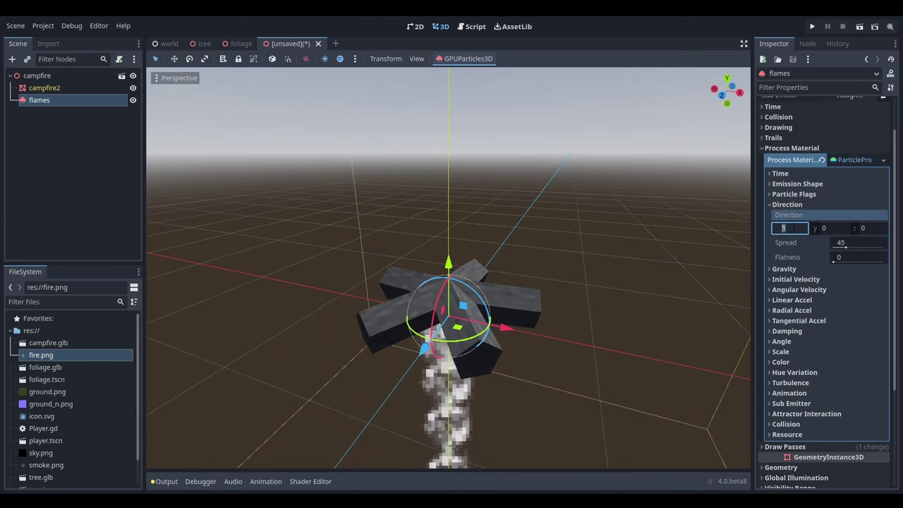
click(866, 242)
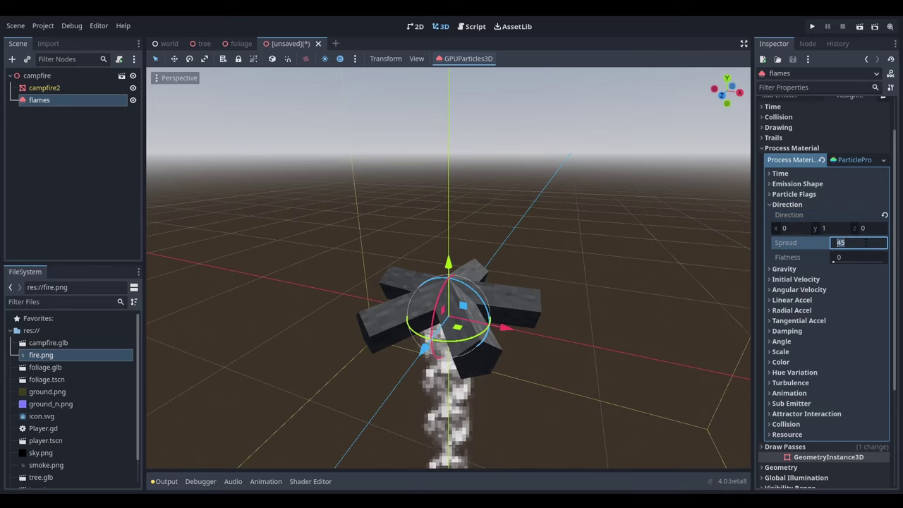
click(822, 205)
Step: Set the process material's Y gravity to 0 and both the minimum and maximum initial velocity to 1
click(827, 216)
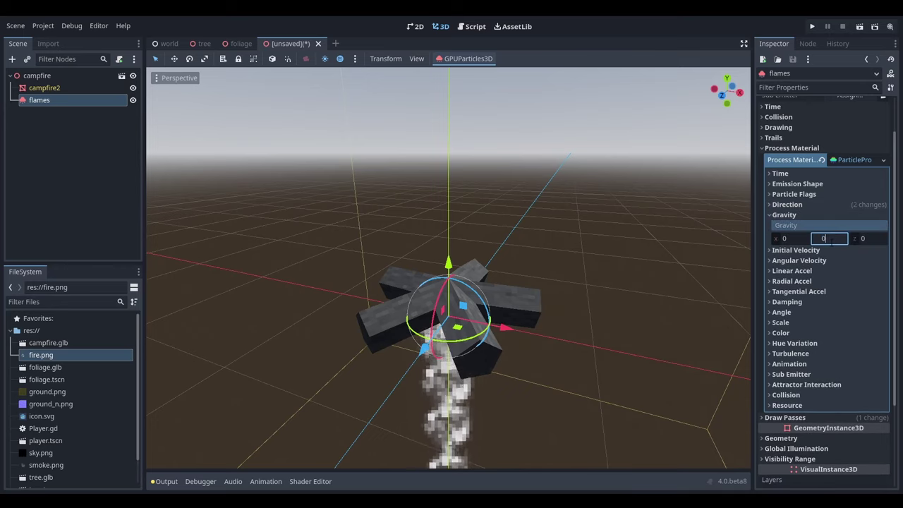
click(799, 215)
click(801, 225)
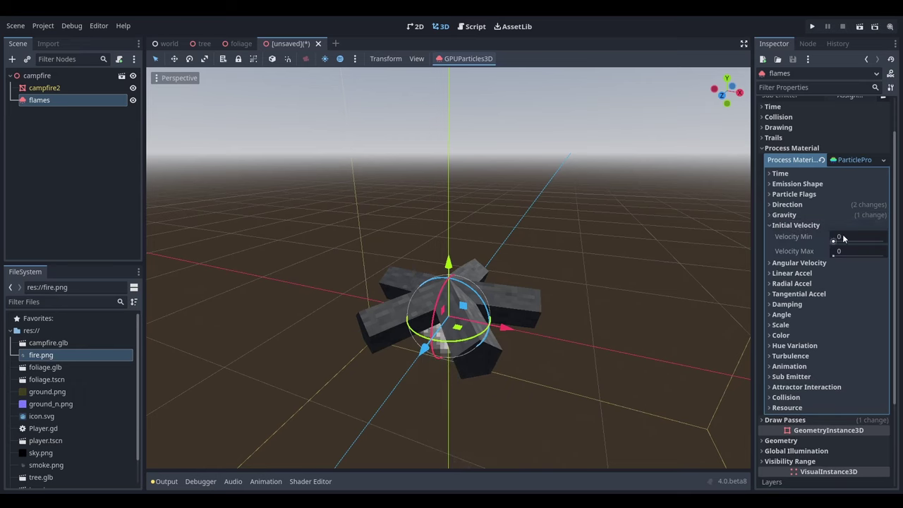
click(843, 236)
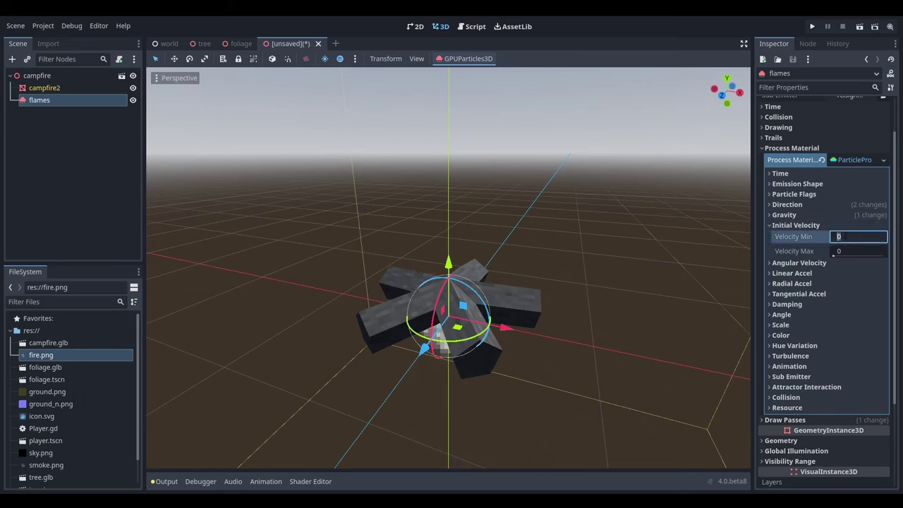
click(852, 224)
Step: Set the flames' angular velocity to a minimum of -50 and a maximum of 50
click(812, 236)
click(857, 247)
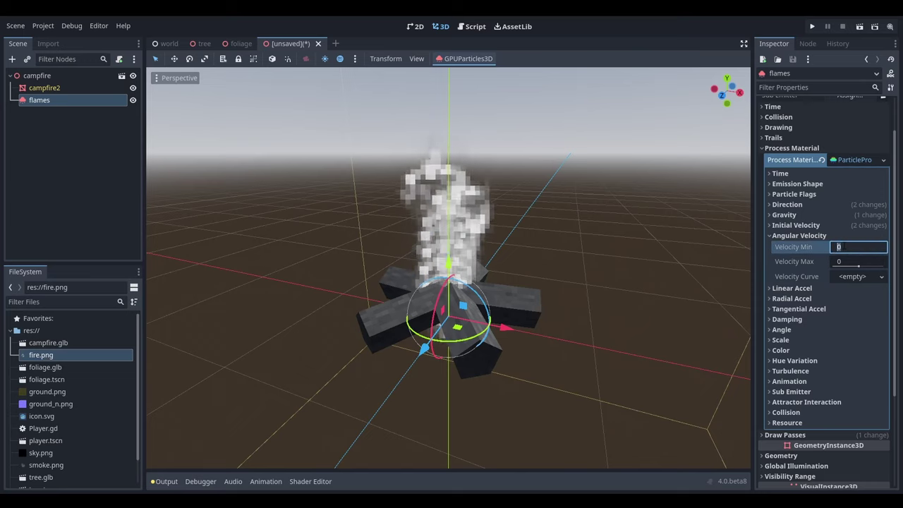
text(-50)
click(858, 261)
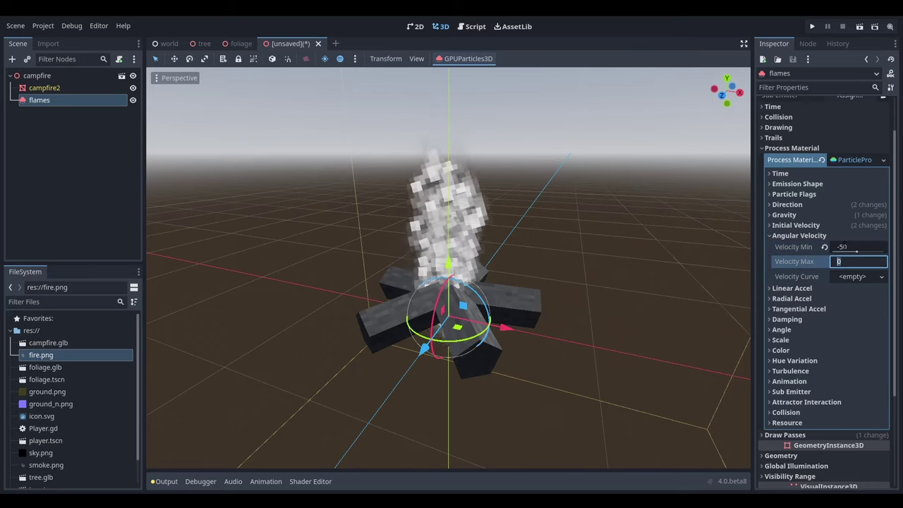
text(50)
click(811, 235)
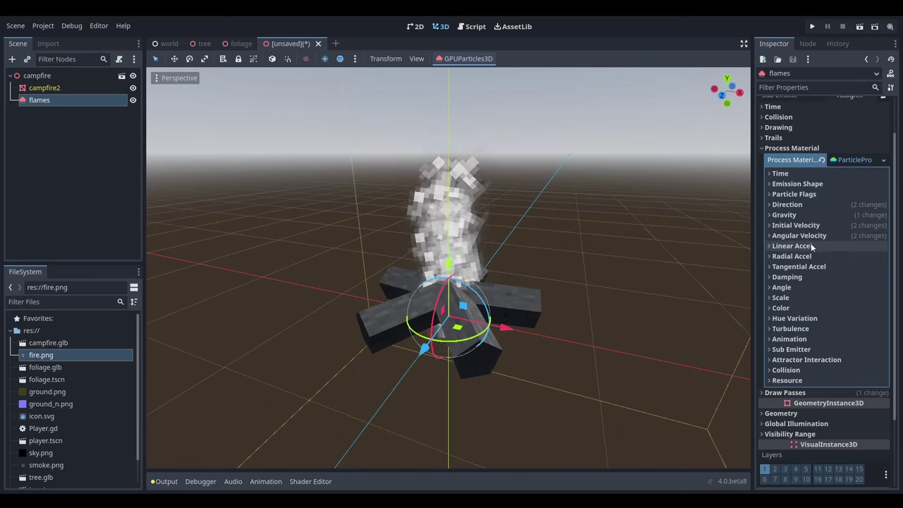
Step: Set the minimum and maximum linear acceleration of the flame particles to 1
click(811, 245)
click(847, 258)
text(2)
key(Return)
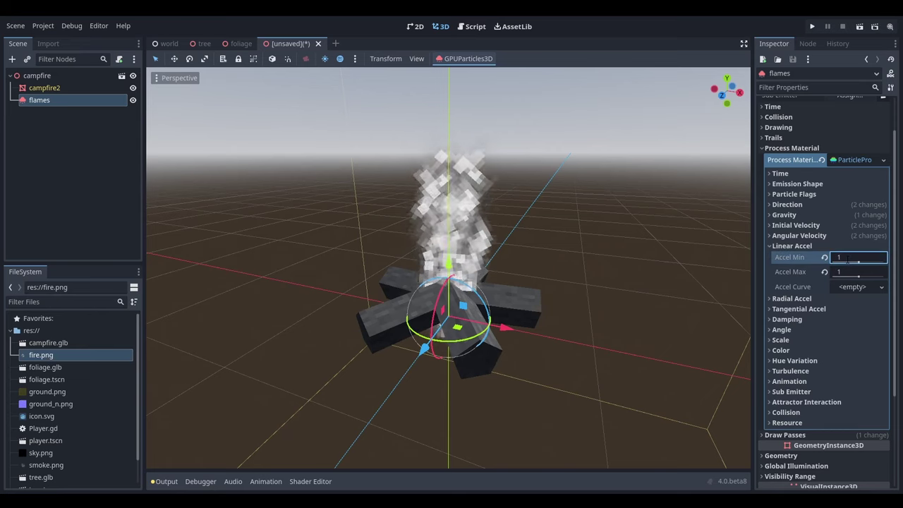
click(846, 247)
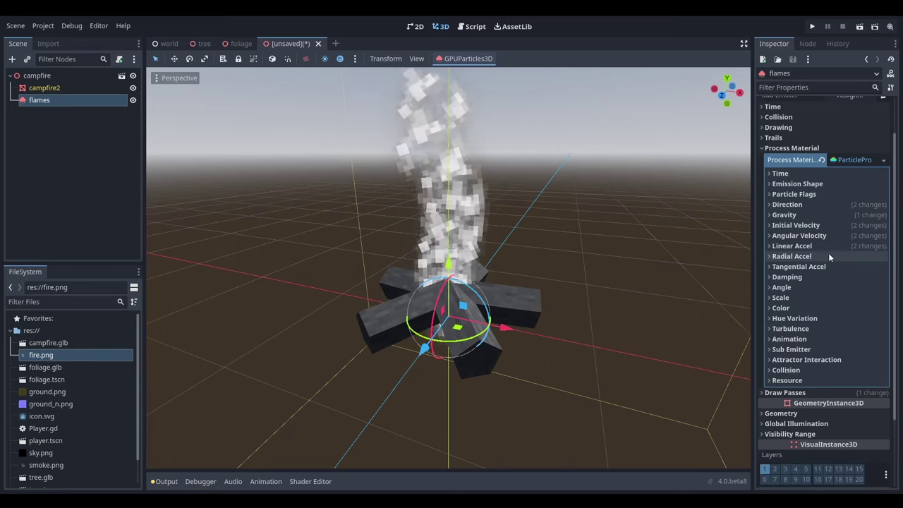
Step: Set the maximum Angle of the flame particles to 360
click(819, 288)
click(849, 317)
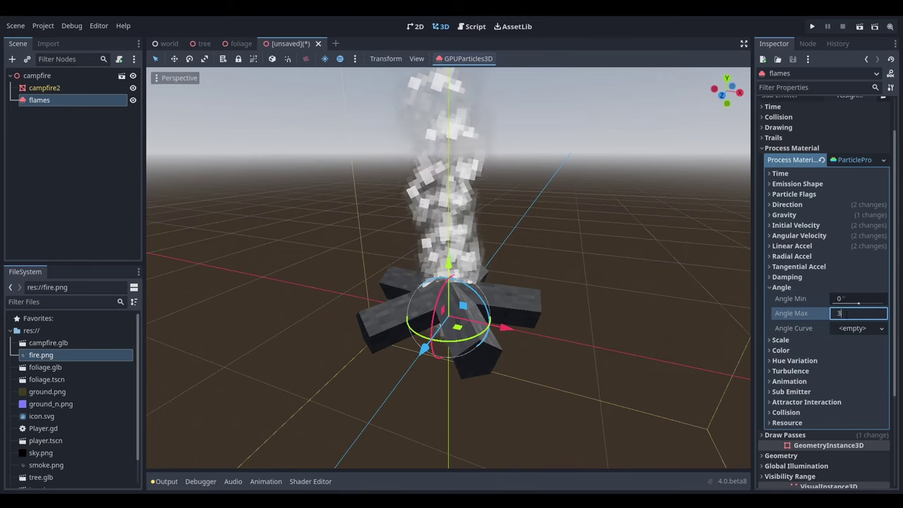
text(360)
key(Return)
click(796, 287)
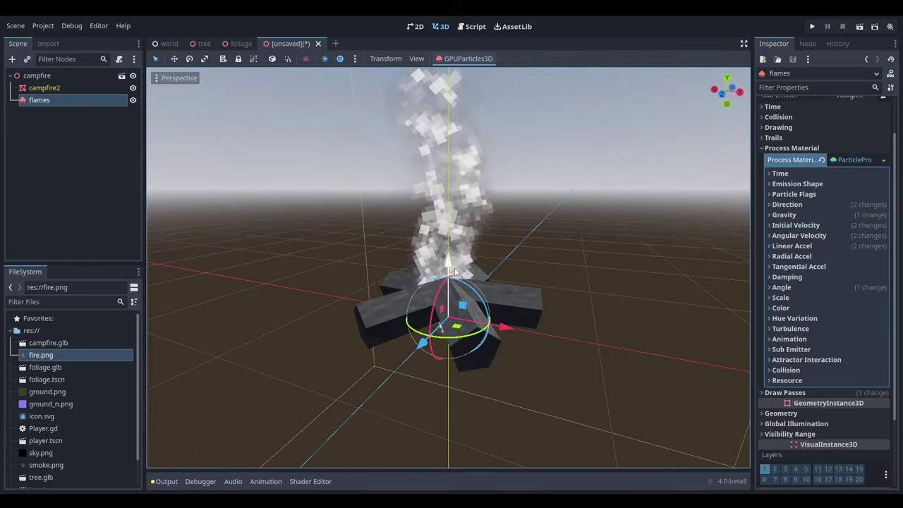
Step: Raise the flames emitter to the top of the logs and set the particles' minimum and maximum scale to 2
drag(449, 263, 452, 224)
middle_drag(485, 248, 499, 234)
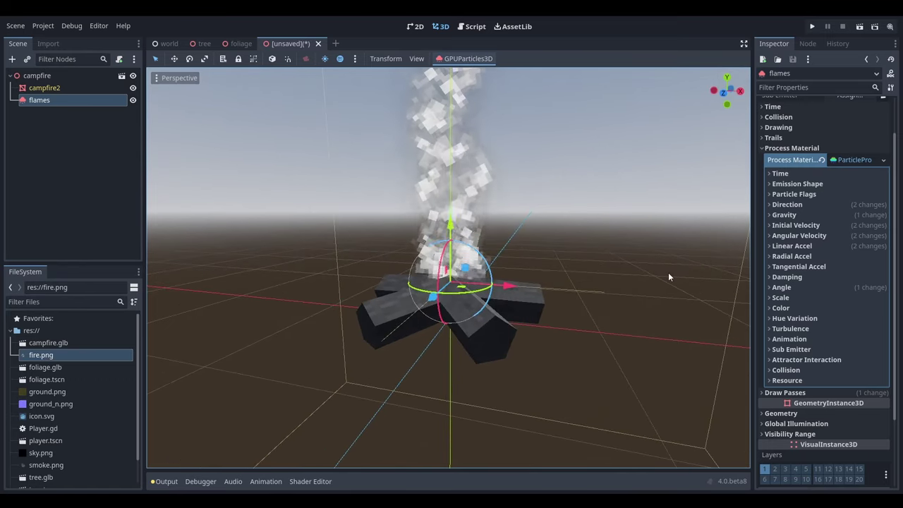
click(827, 297)
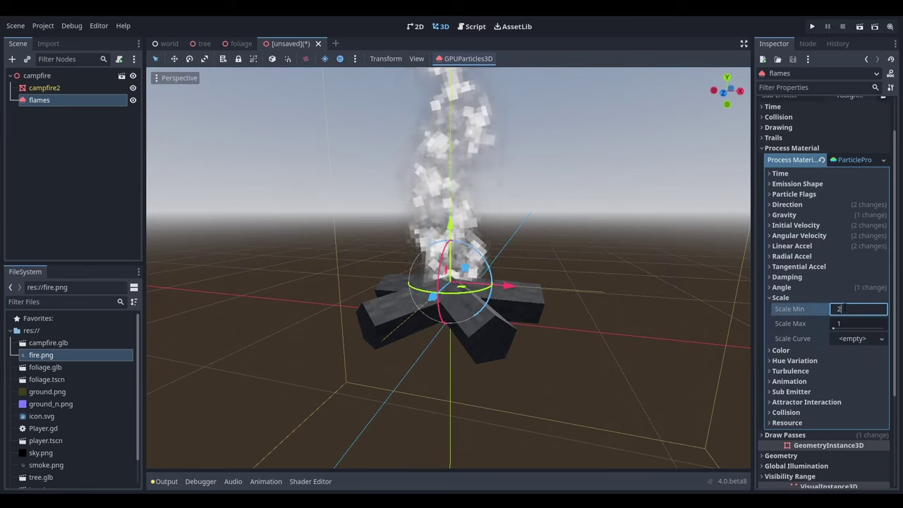
text(2)
key(Return)
Step: Assign a new CurveTexture as the flames' Scale Curve and open its curve for editing
click(851, 338)
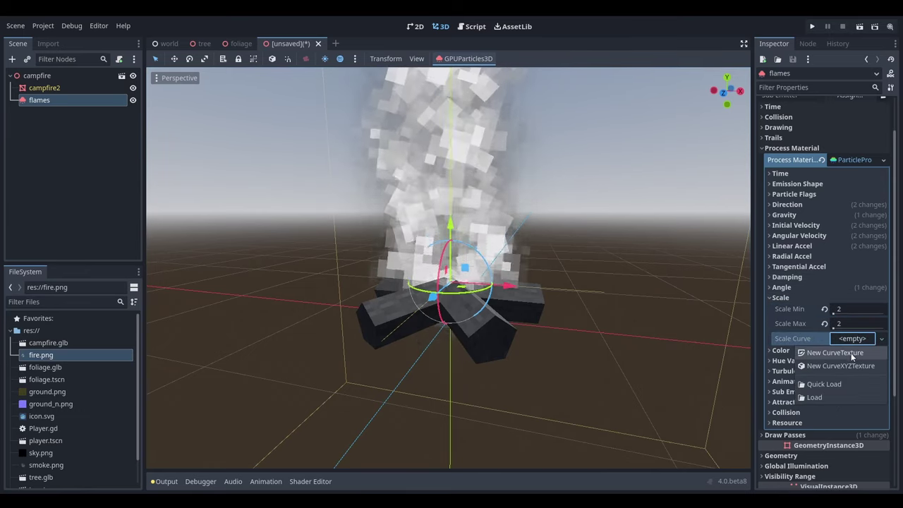
click(852, 351)
click(855, 344)
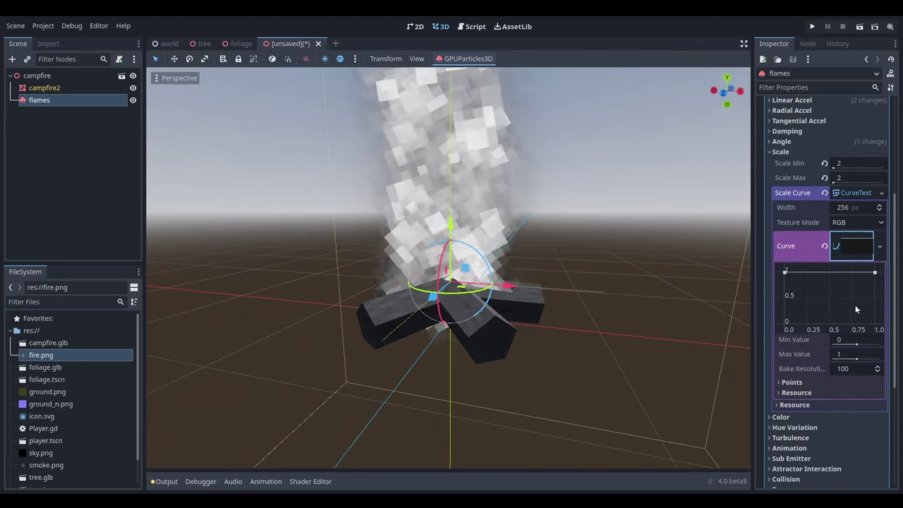
Step: Shape the scale curve with an added point of value 1 at about 0.3 and both end points lowered to 0
right_click(814, 271)
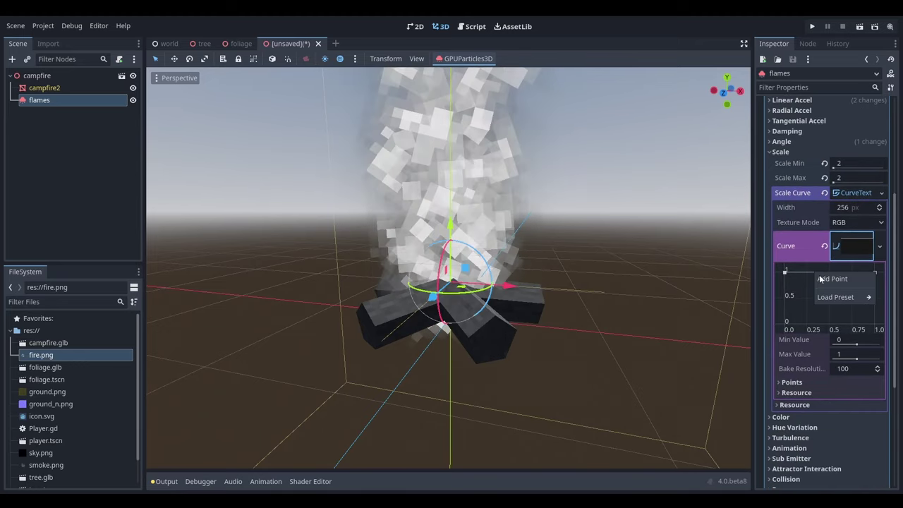
click(831, 279)
drag(785, 272, 785, 323)
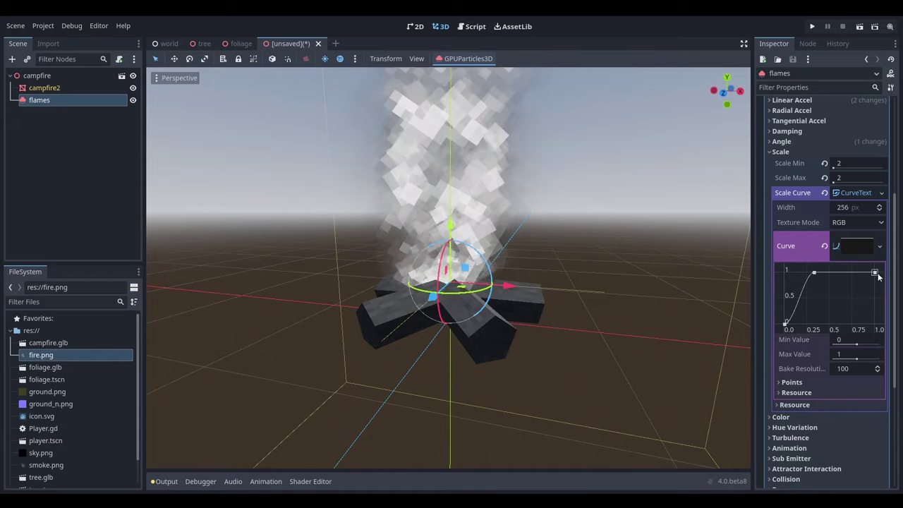
drag(875, 273, 875, 323)
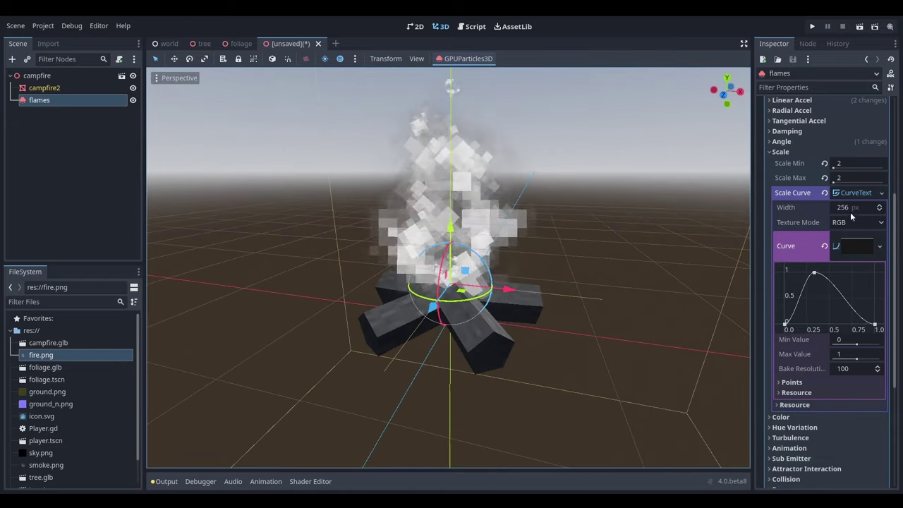
click(816, 152)
Step: Assign a new GradientTexture1D as the flames' Color Ramp and open its gradient for editing
click(805, 217)
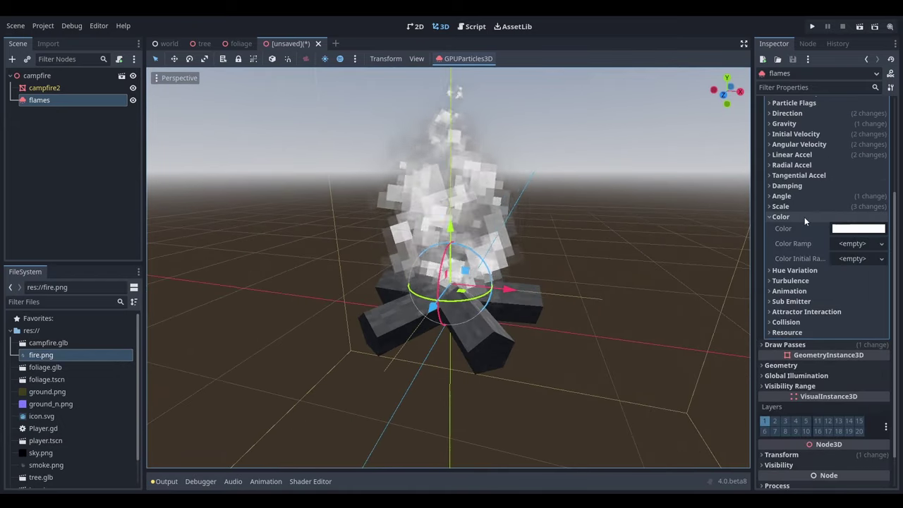
click(854, 245)
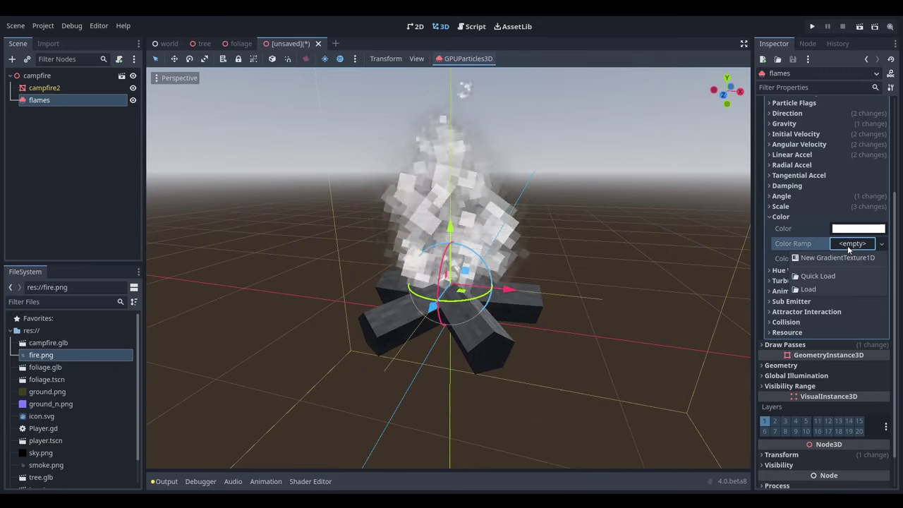
click(840, 258)
click(856, 243)
scroll(858, 226, down, 2)
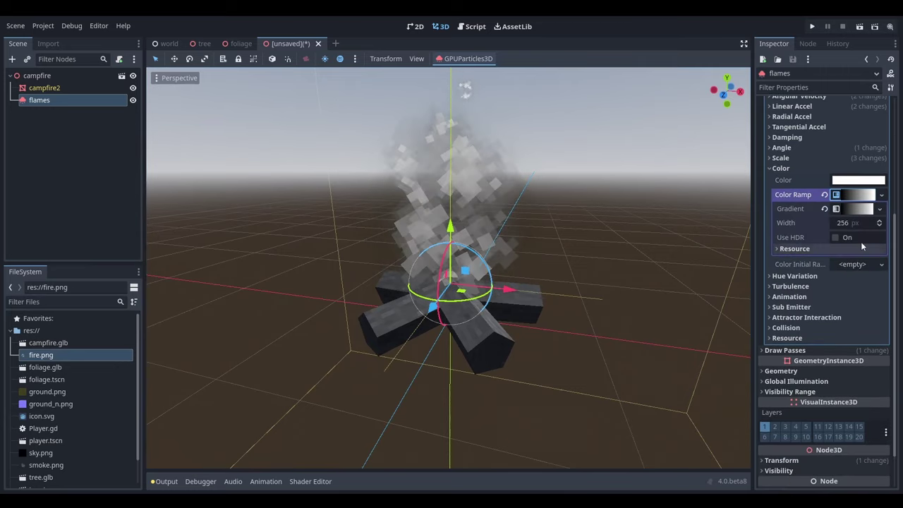
click(857, 209)
Step: Set the first stop of the flames' color ramp gradient to the orange-yellow ffc500
click(778, 237)
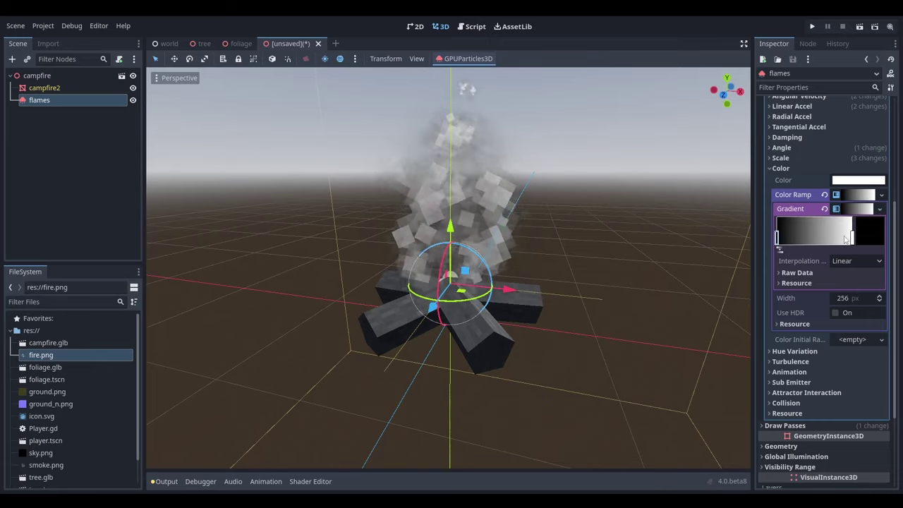
click(867, 240)
drag(884, 127, 890, 18)
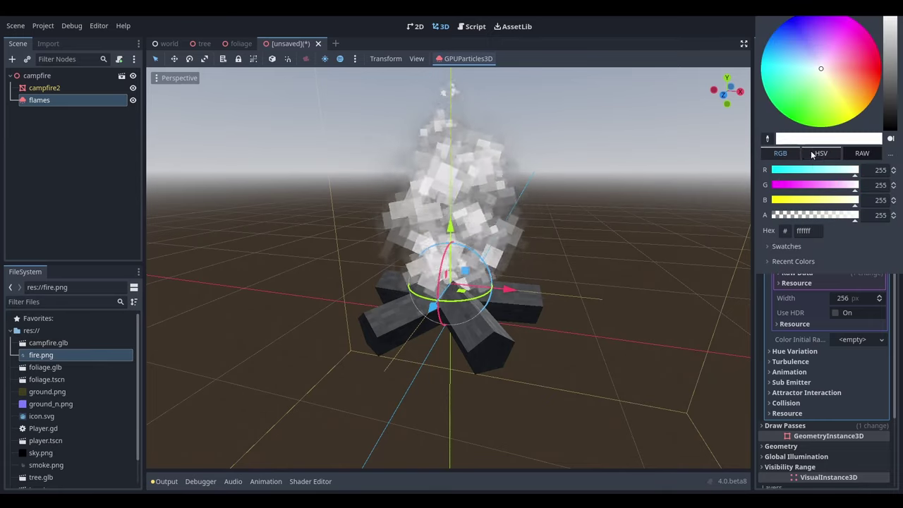
drag(845, 113, 871, 124)
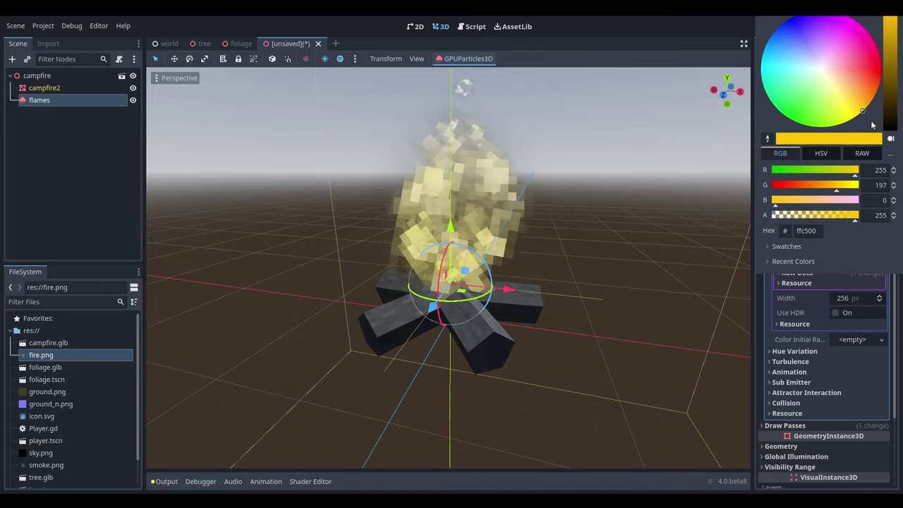
key(Escape)
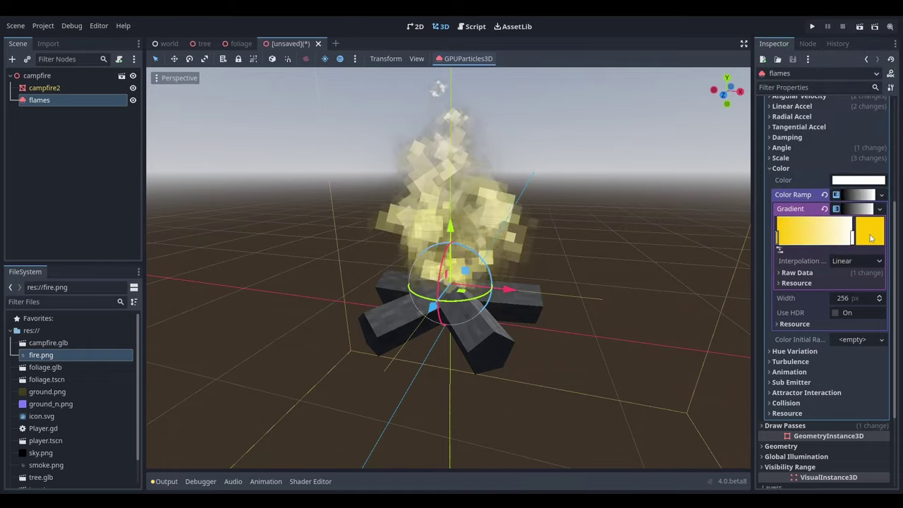
Step: Set the last stop of the flames' color ramp gradient to the red ff2d00 and move it to about 0.6
click(853, 238)
click(870, 239)
drag(868, 78, 898, 89)
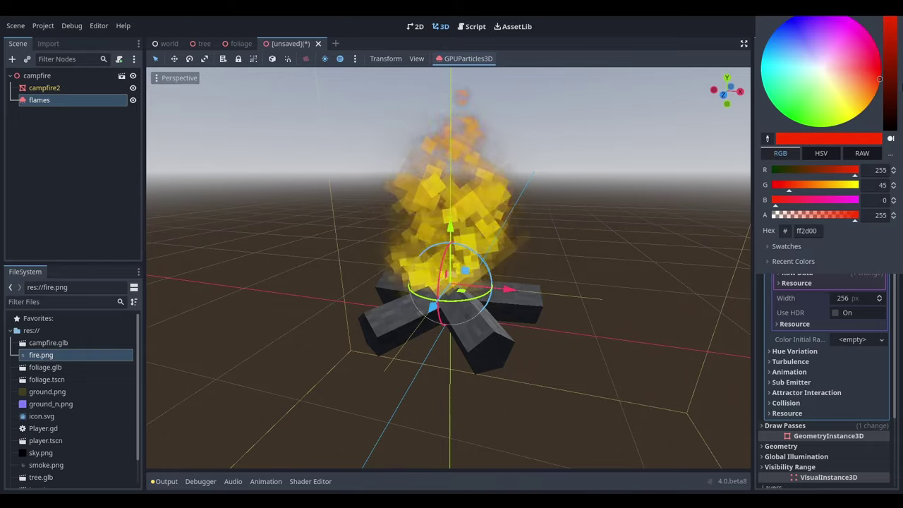
key(Escape)
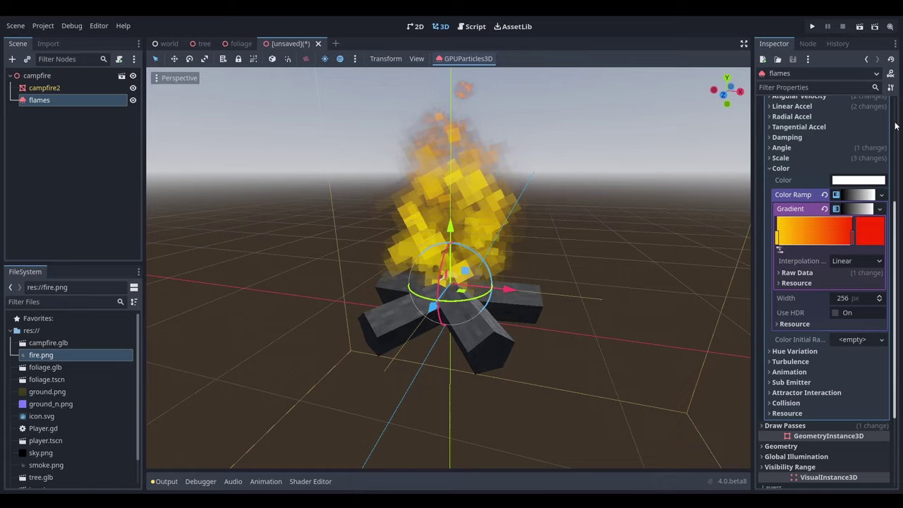
right_click(853, 240)
drag(851, 238, 825, 235)
middle_drag(651, 201, 604, 213)
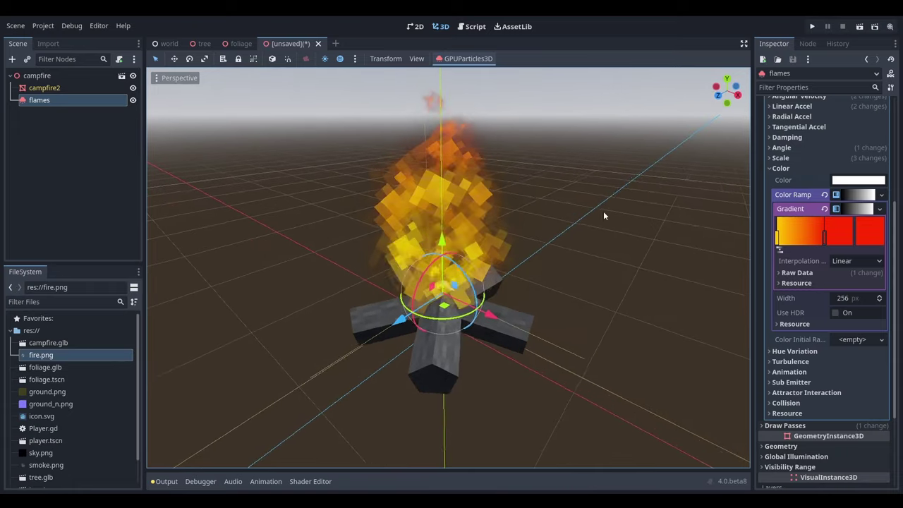
Step: Set the flames' particle Amount to 16
scroll(827, 233, up, 4)
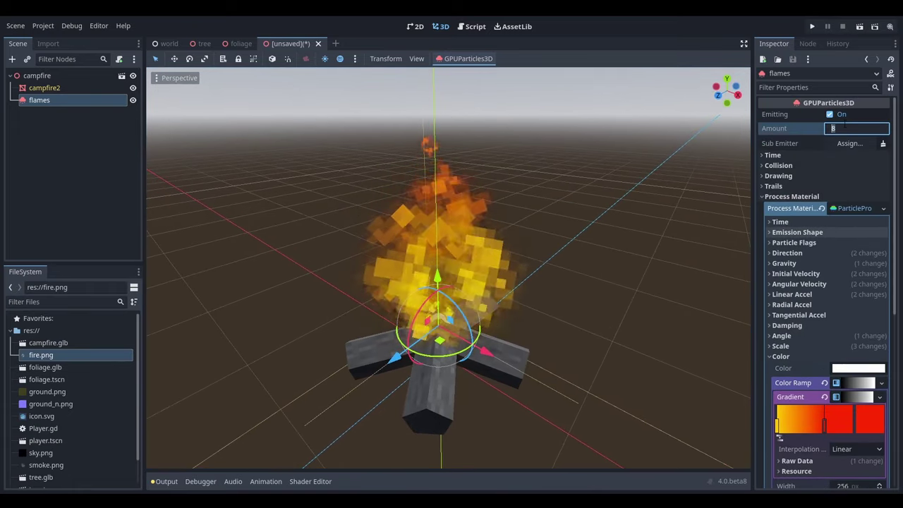
click(868, 128)
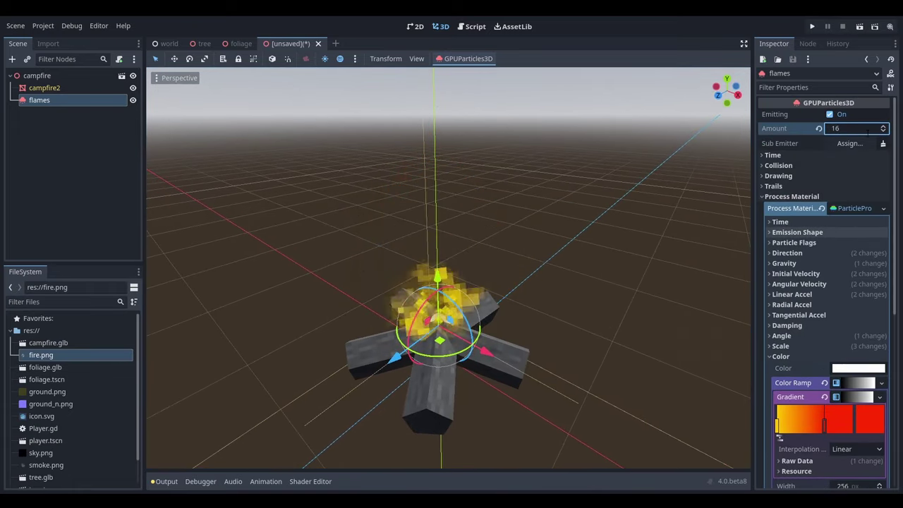
text(16)
key(Return)
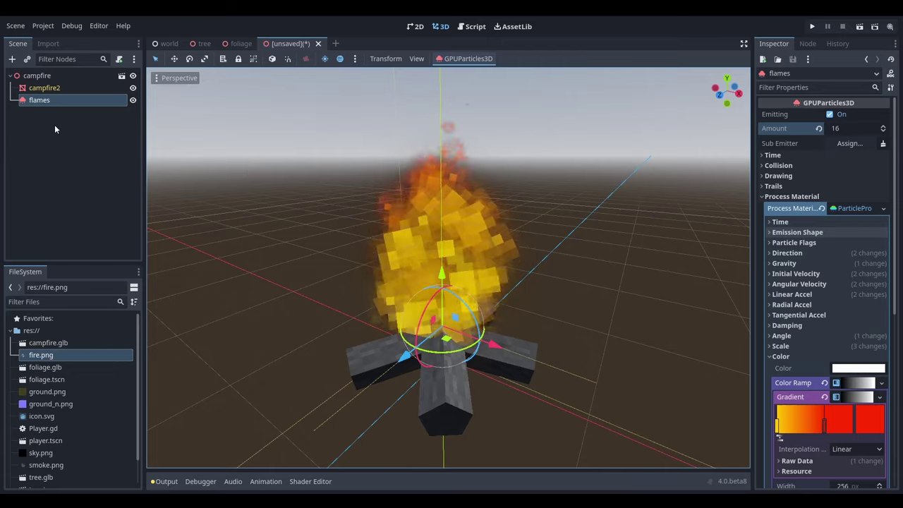
Step: Duplicate the flames node and rename the copy smoke
click(59, 100)
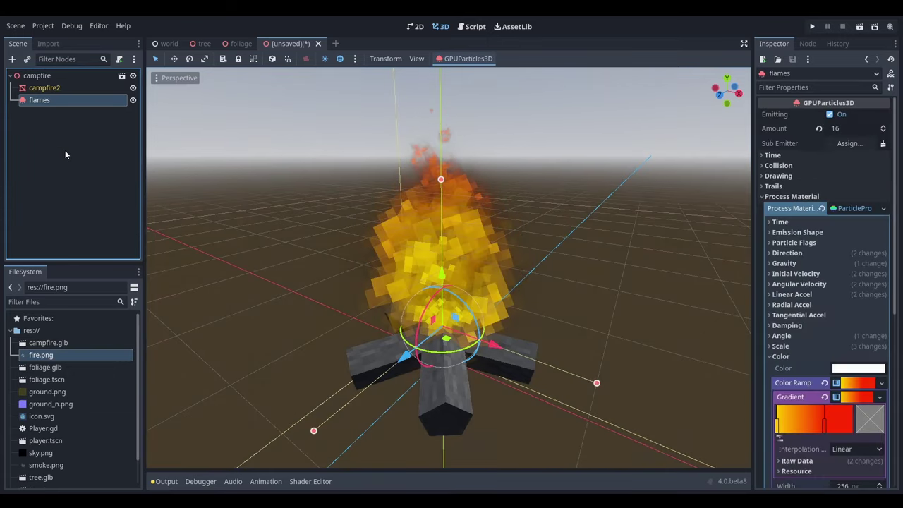
key(ctrl+d)
double_click(55, 111)
text(sm)
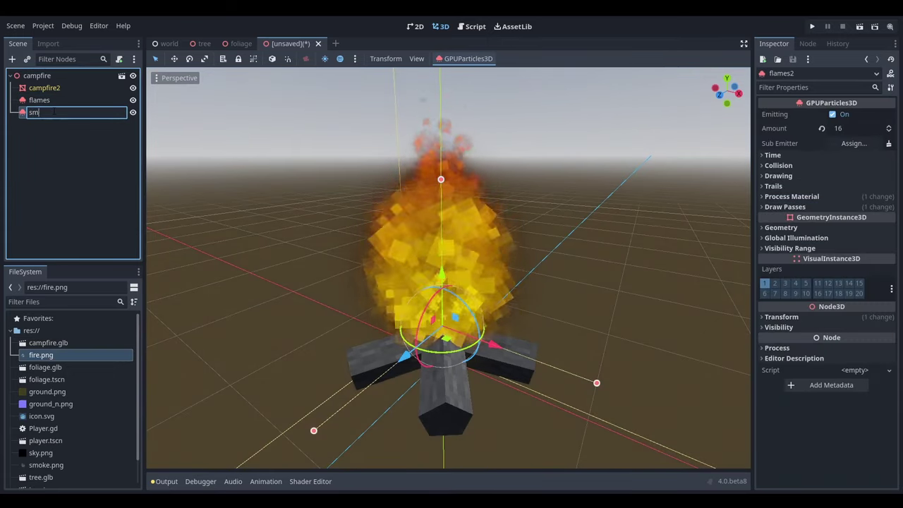
text(oke)
key(Return)
Step: Make the smoke's process material and its Pass 1 draw mesh recursively unique
click(768, 198)
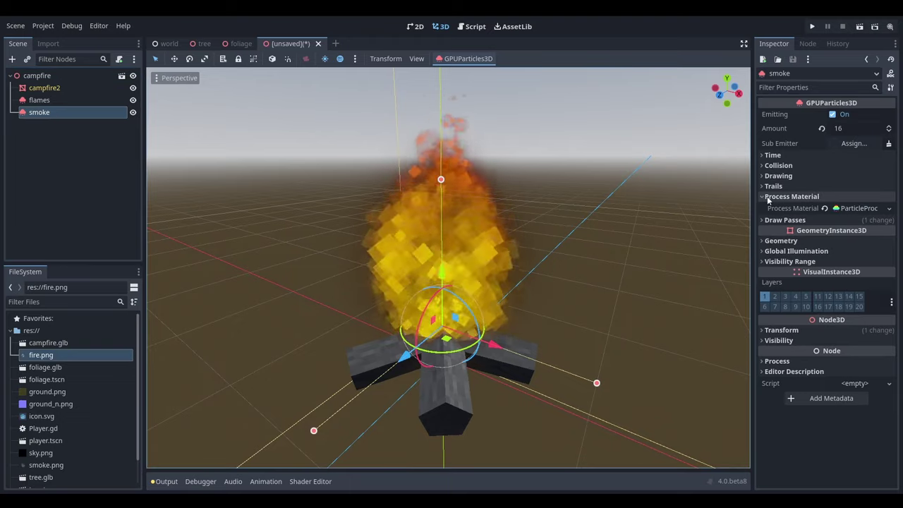
click(890, 208)
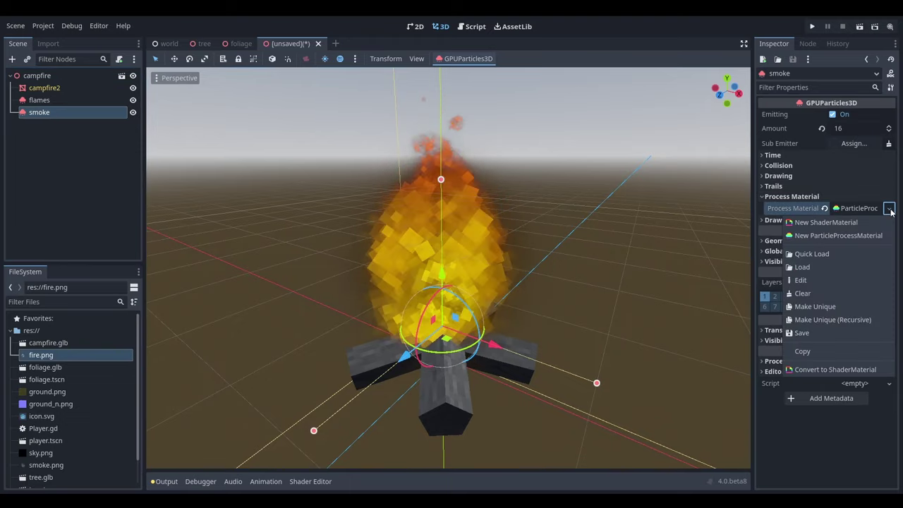
click(852, 321)
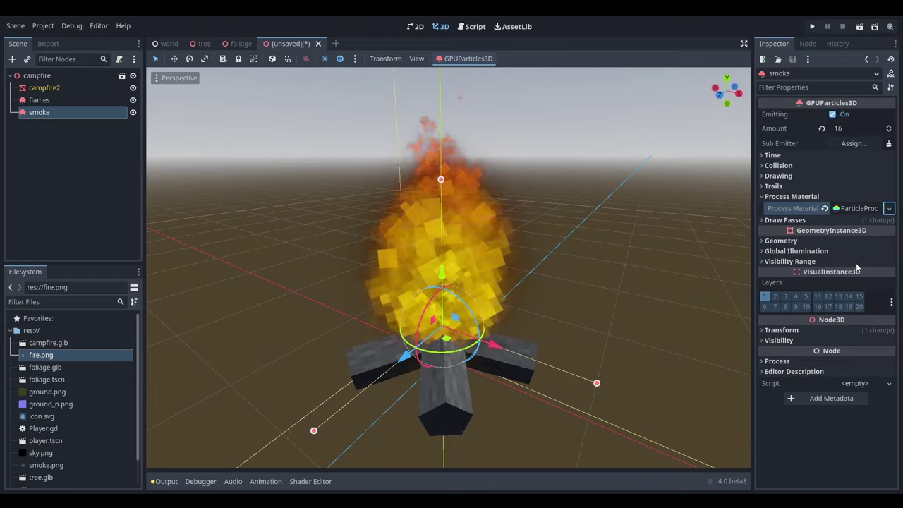
click(830, 195)
click(828, 206)
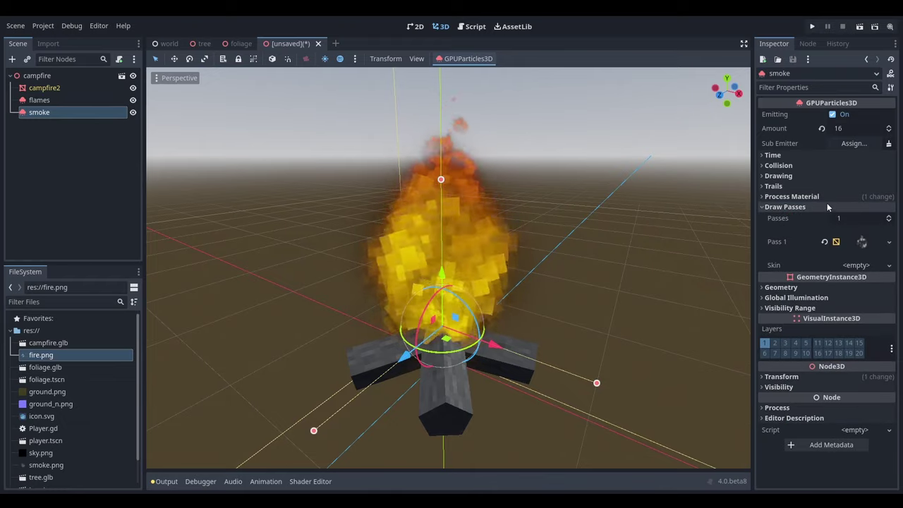
click(889, 241)
click(861, 455)
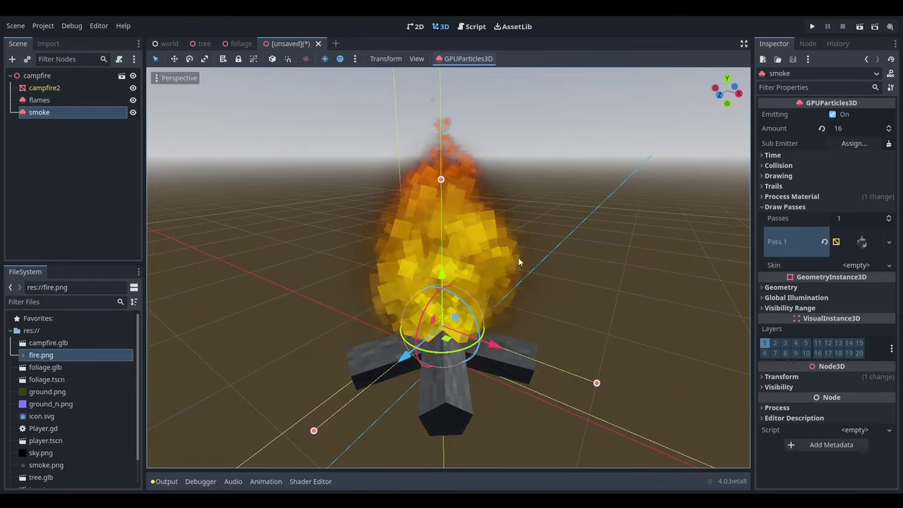
middle_drag(518, 257, 435, 235)
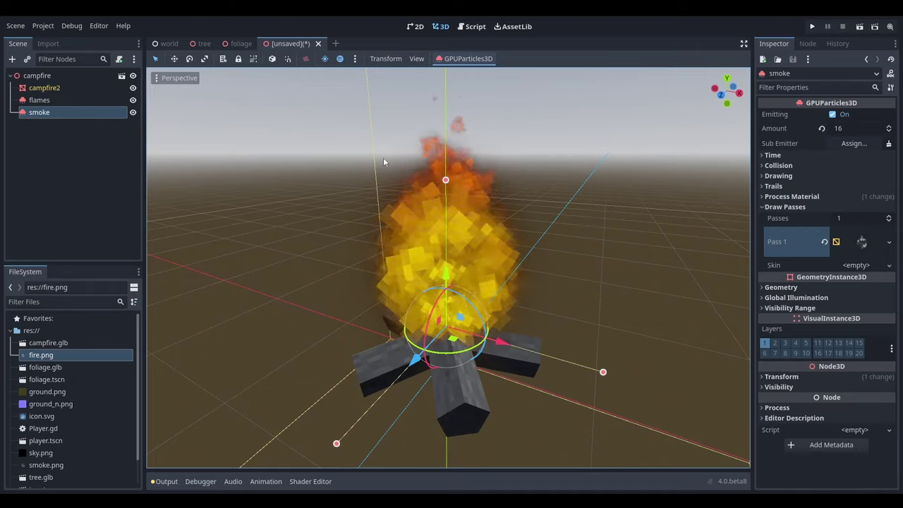
Step: Assign smoke.png as the albedo texture of the material on the smoke's Pass 1 mesh
click(861, 241)
scroll(858, 243, down, 3)
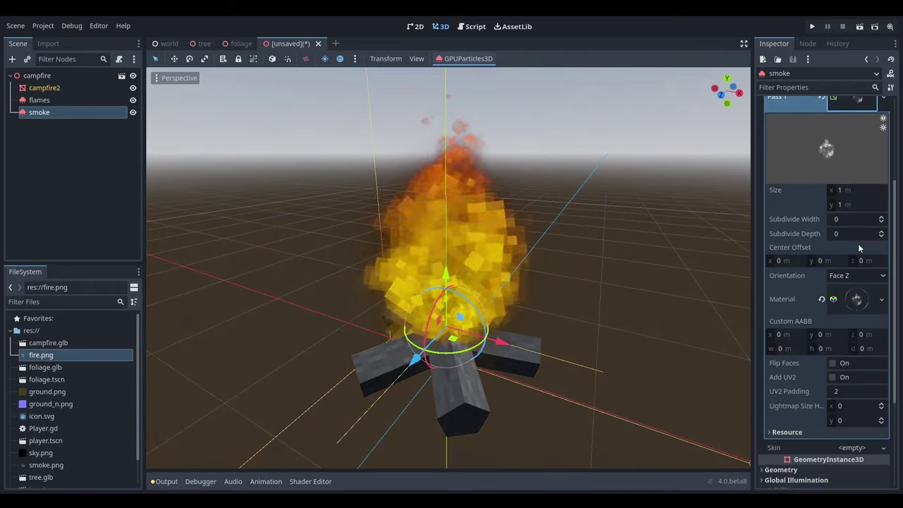
click(858, 295)
scroll(858, 305, down, 6)
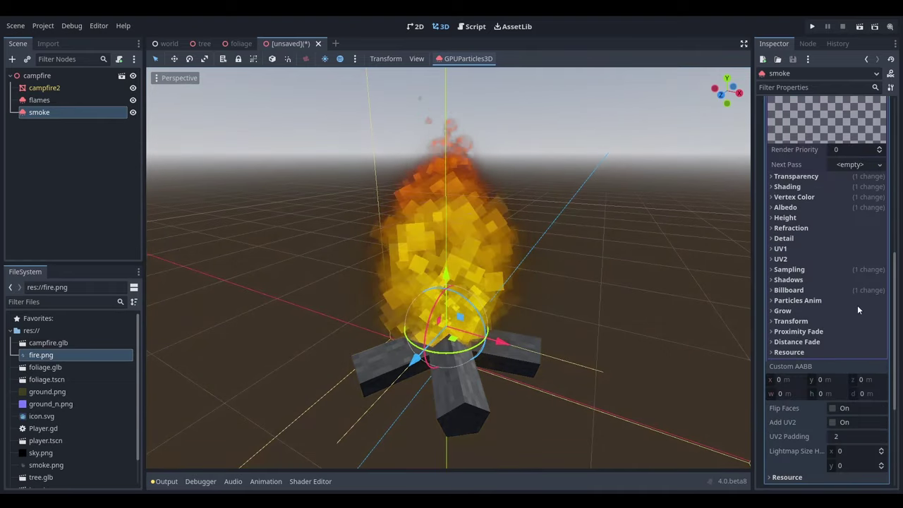
click(810, 208)
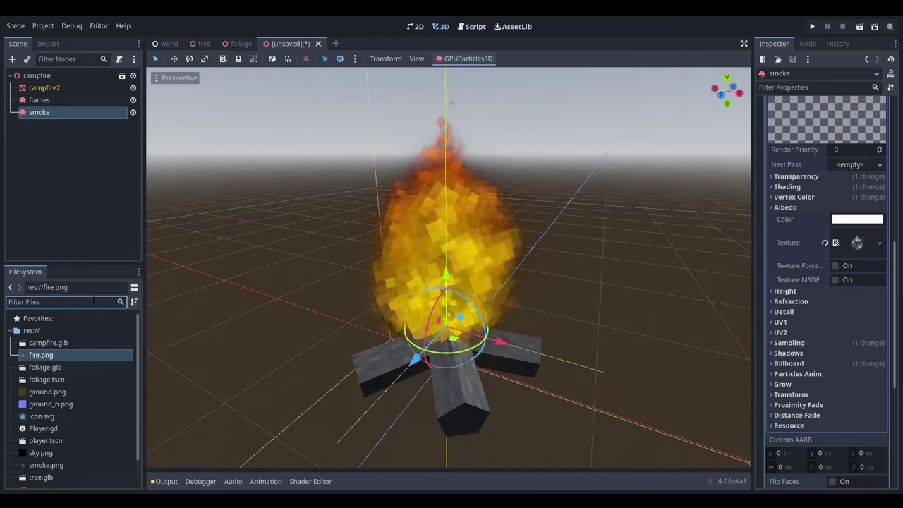
text(smoke)
drag(88, 344, 857, 243)
Step: Set the smoke's Scale Min and Scale Max to 2 and clear its Scale Curve
scroll(838, 238, up, 5)
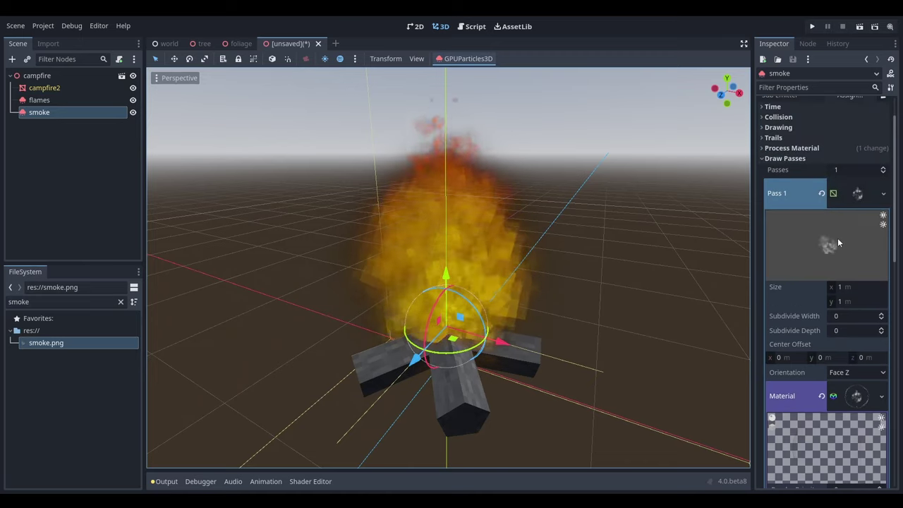
click(815, 156)
click(862, 207)
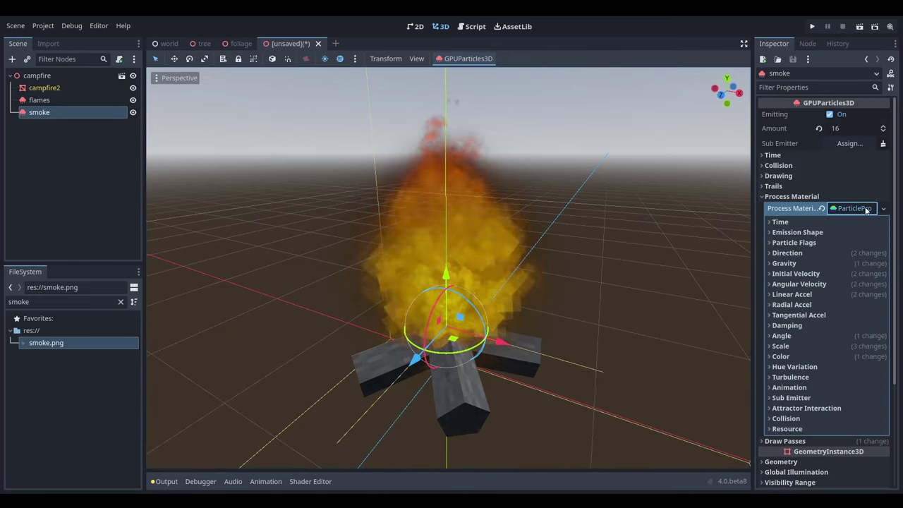
scroll(865, 207, down, 2)
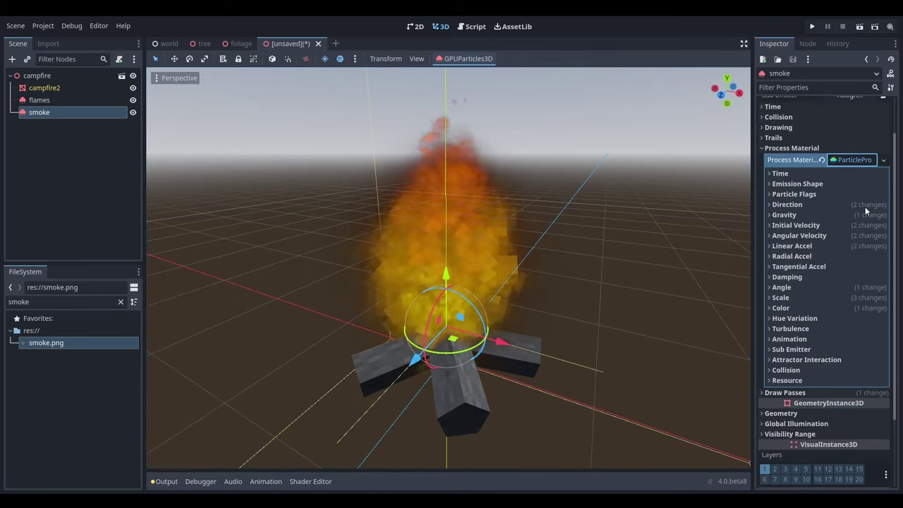
click(788, 298)
scroll(811, 289, down, 1)
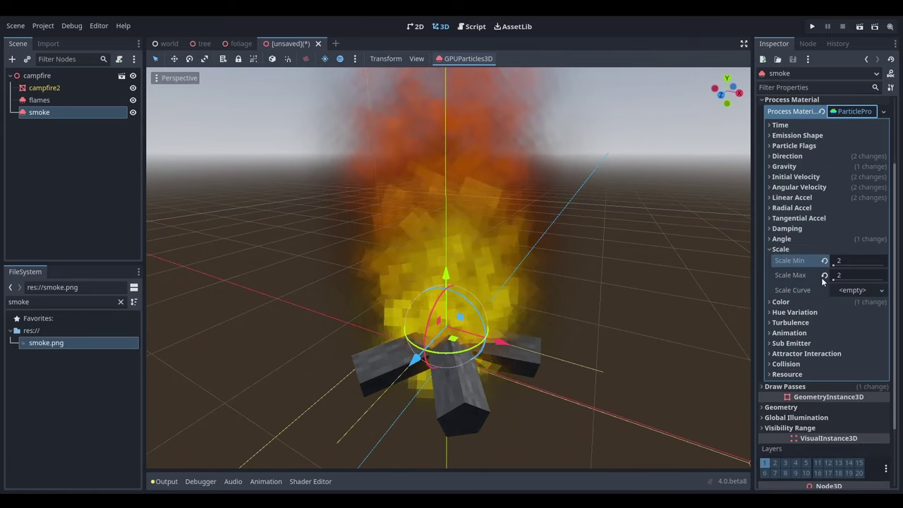
click(808, 248)
Step: Replace the smoke's Color Ramp with a new GradientTexture1D and open its gradient for editing
click(810, 261)
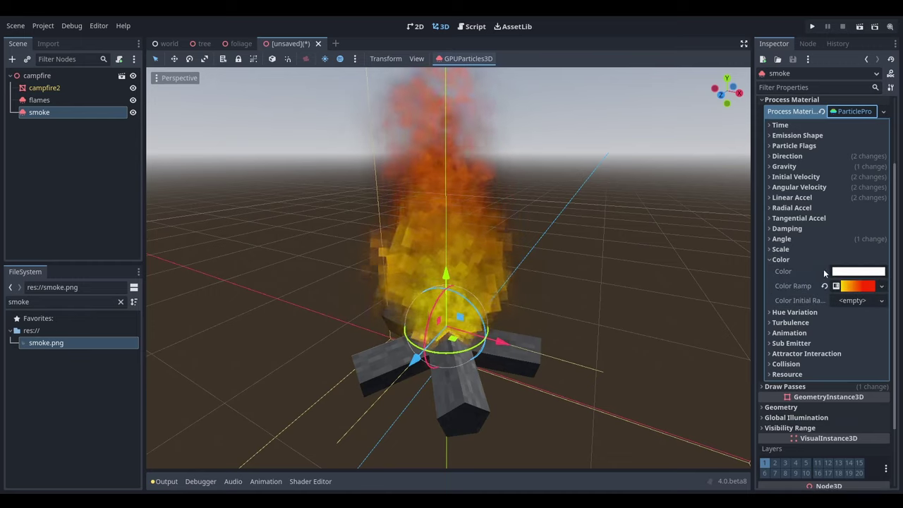
click(825, 287)
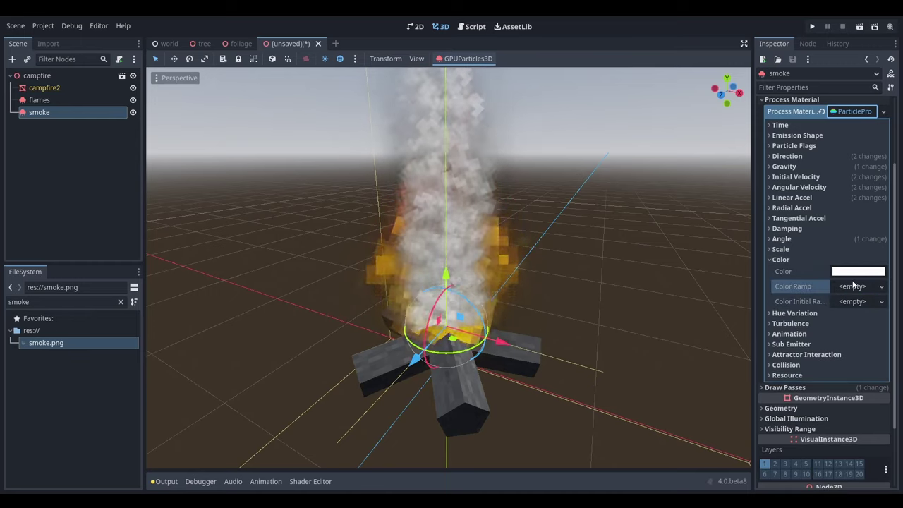
click(853, 286)
click(854, 301)
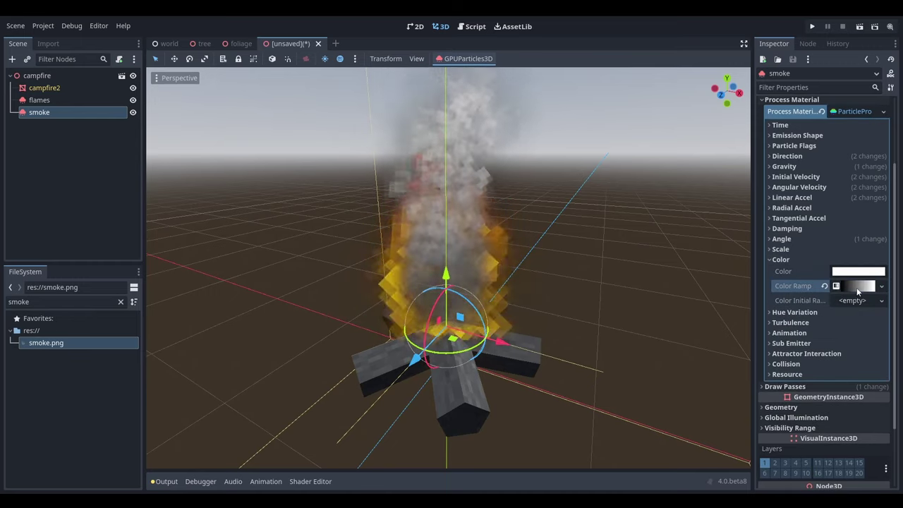
click(853, 302)
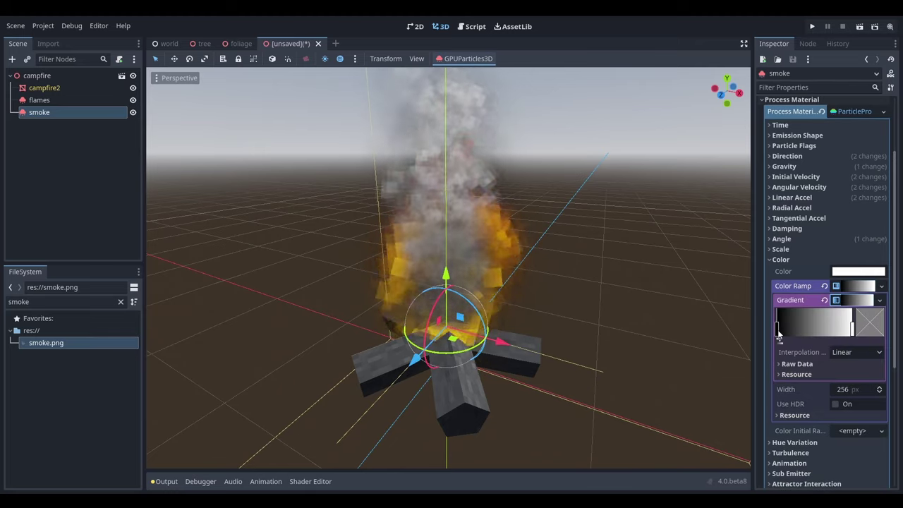
Step: Set both end stops of the smoke's color ramp gradient to fully transparent white, ffffff00
click(868, 320)
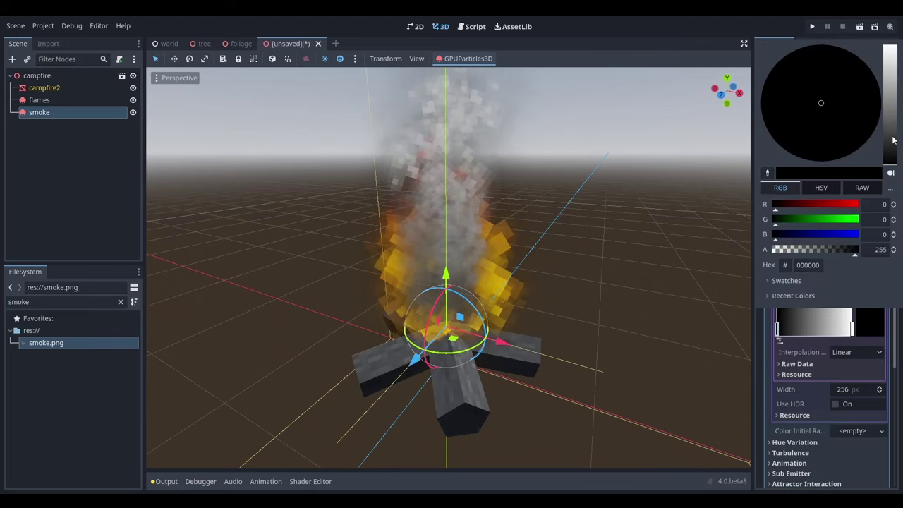
drag(893, 140, 888, 23)
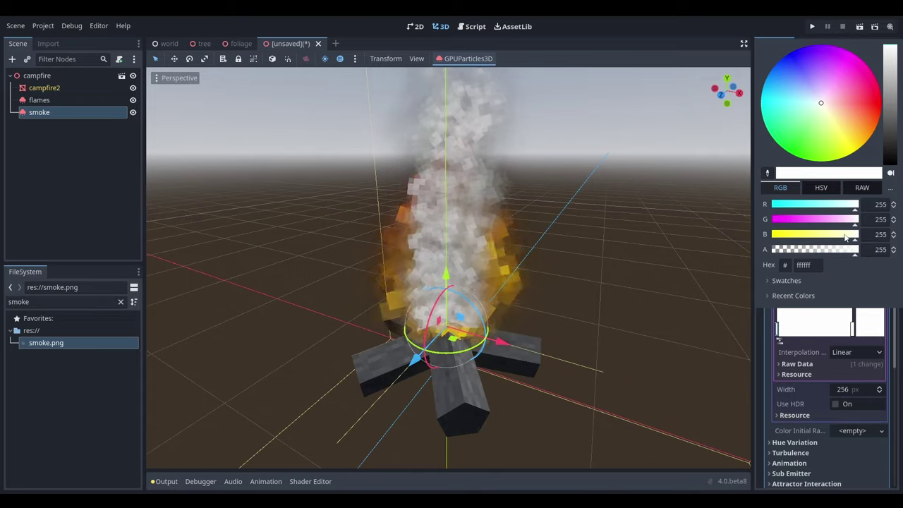
drag(852, 251, 716, 252)
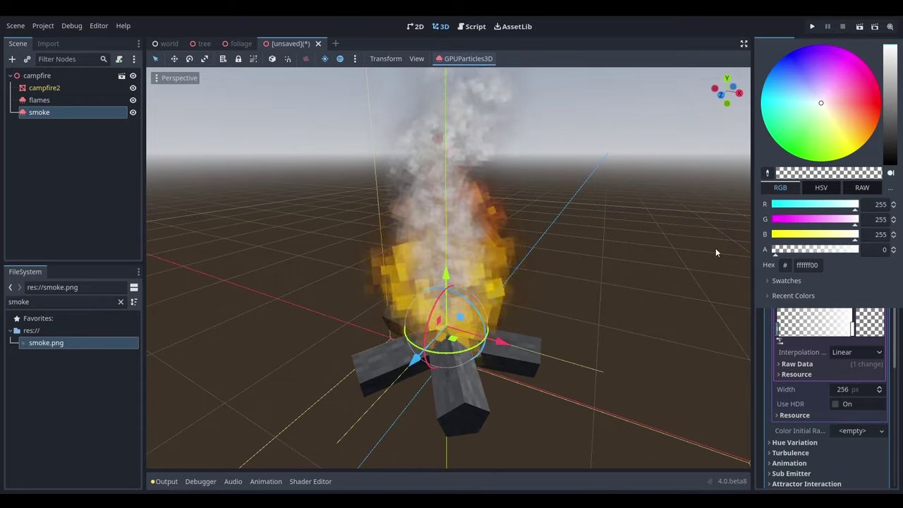
click(852, 334)
click(859, 334)
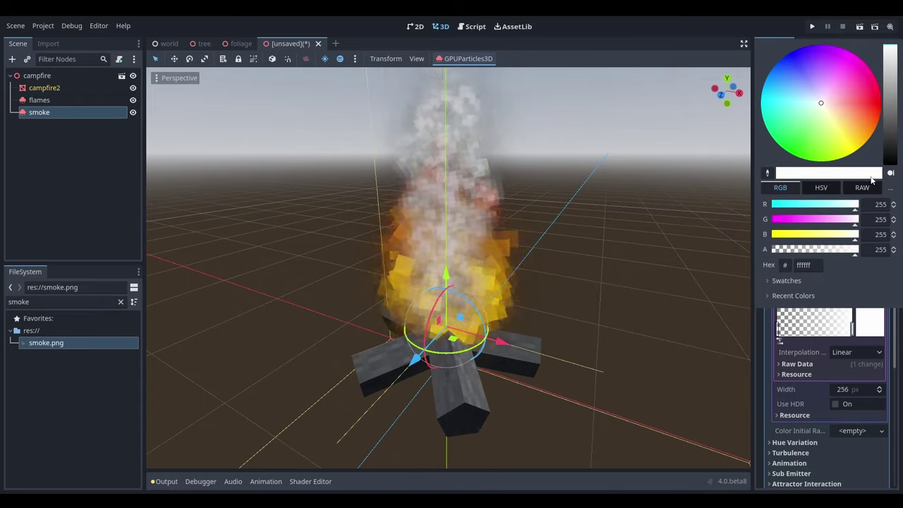
drag(844, 251, 740, 249)
Step: Add a half-transparent white stop, ffffff85, at about 0.7 of the smoke's gradient and move the first stop to about 0.35
click(831, 328)
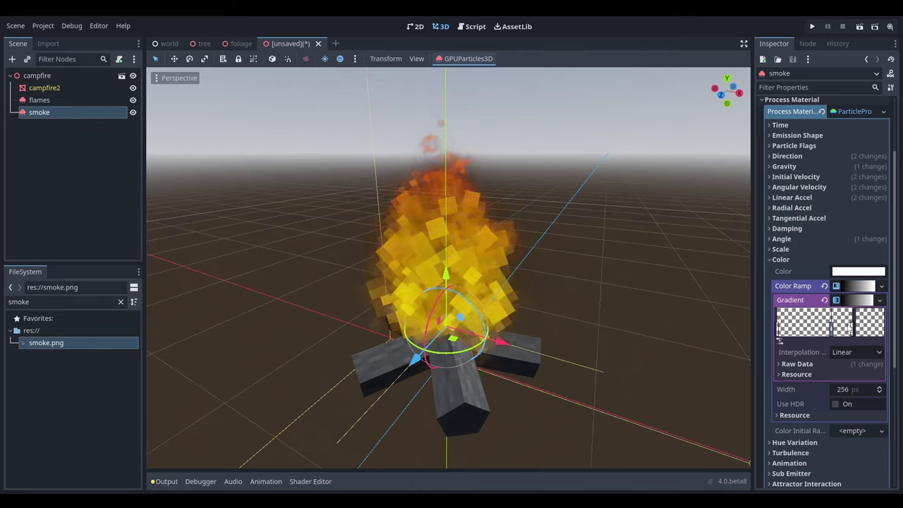
click(851, 328)
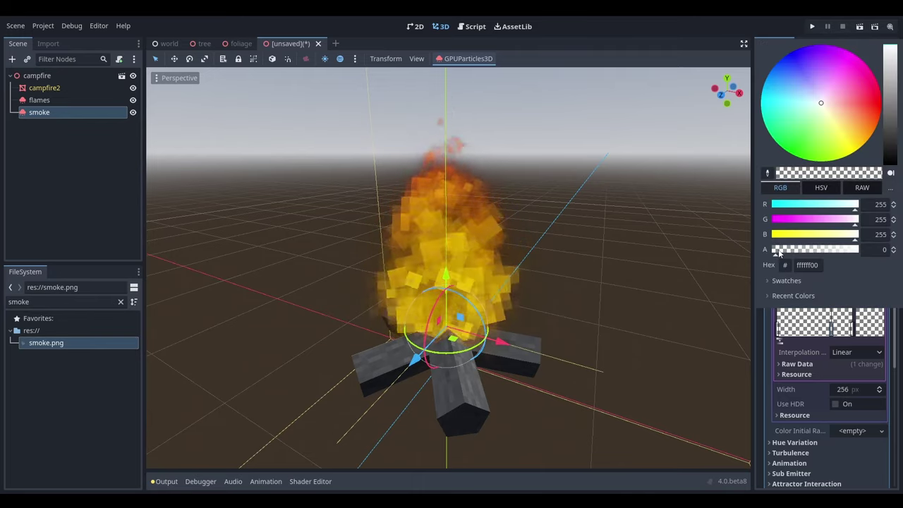
drag(779, 252, 816, 252)
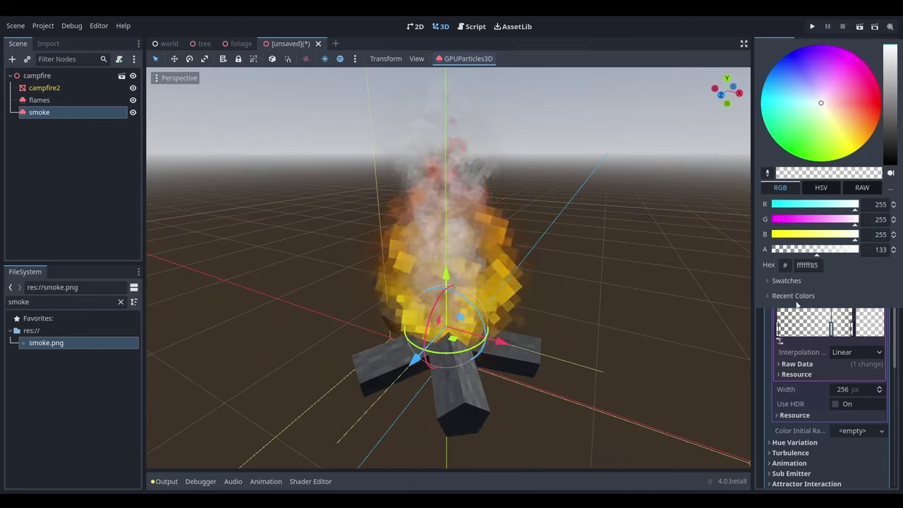
click(785, 324)
drag(779, 328, 805, 331)
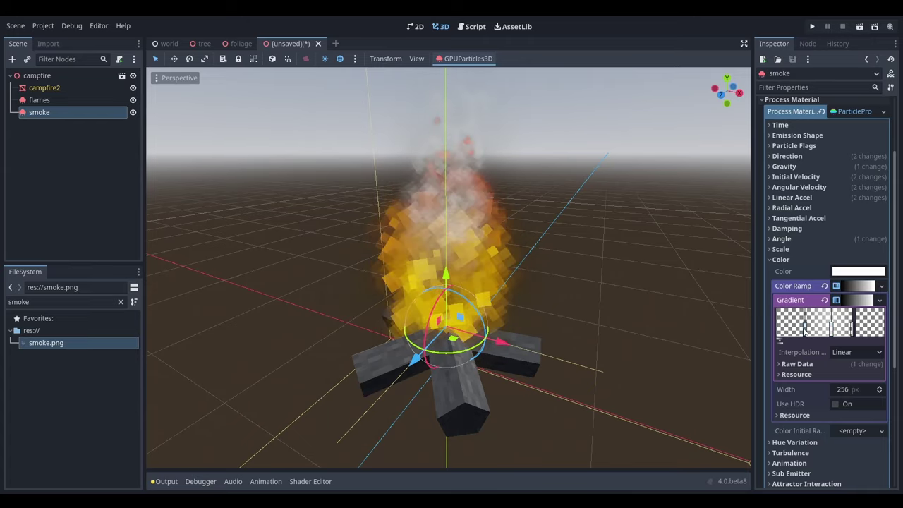
Step: Set the smoke particles' Lifetime to 2 seconds
scroll(831, 275, up, 4)
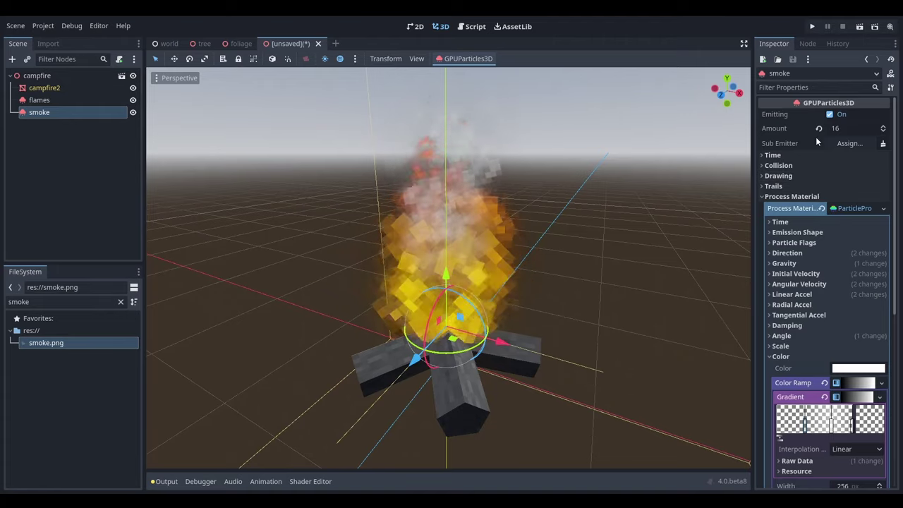
click(819, 155)
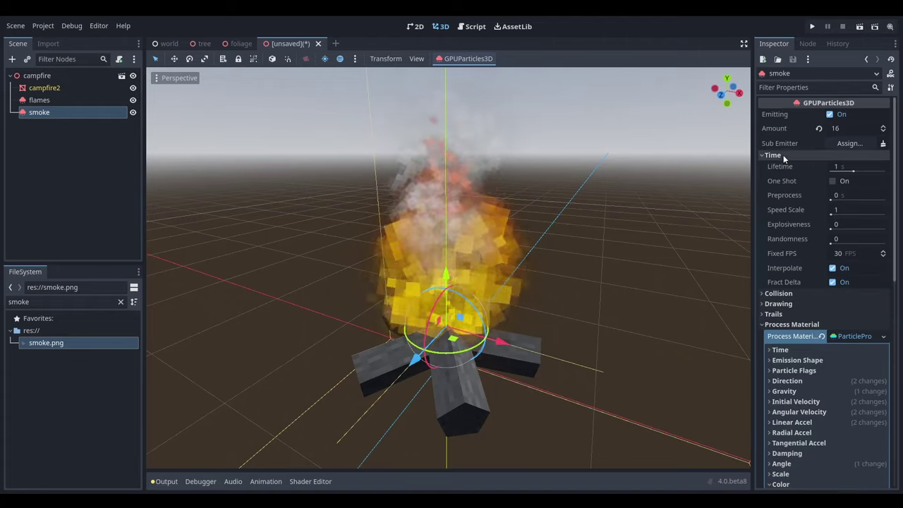
click(840, 167)
text(2)
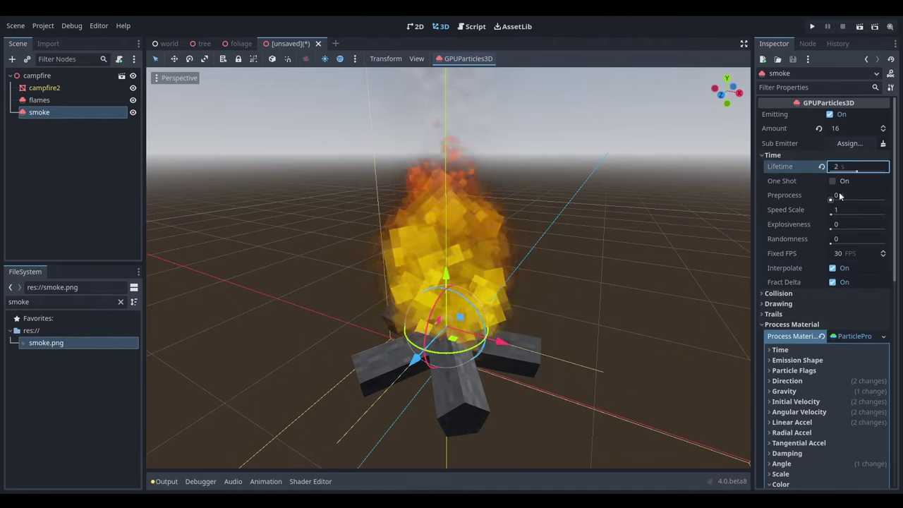
middle_drag(595, 194, 569, 270)
scroll(613, 158, down, 5)
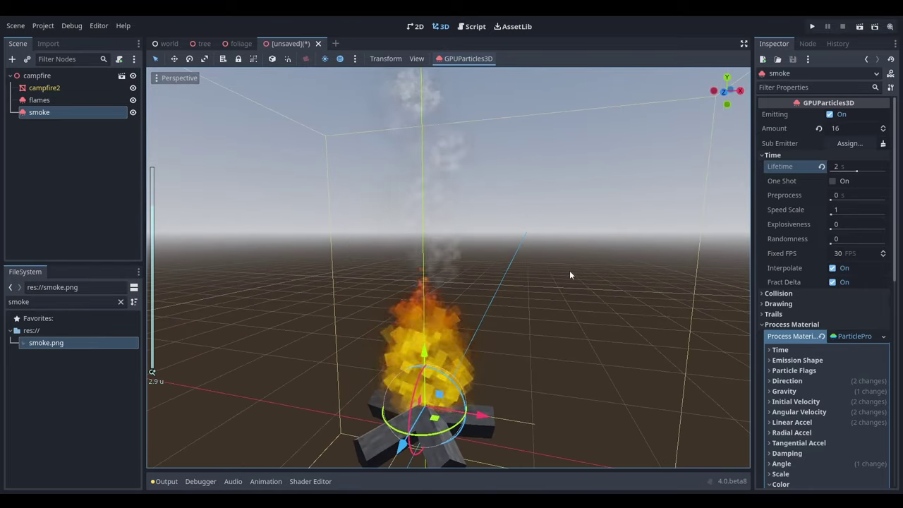
Step: Set the smoke's Speed Scale to 0.66 and save the scene as campfire.tscn
click(848, 210)
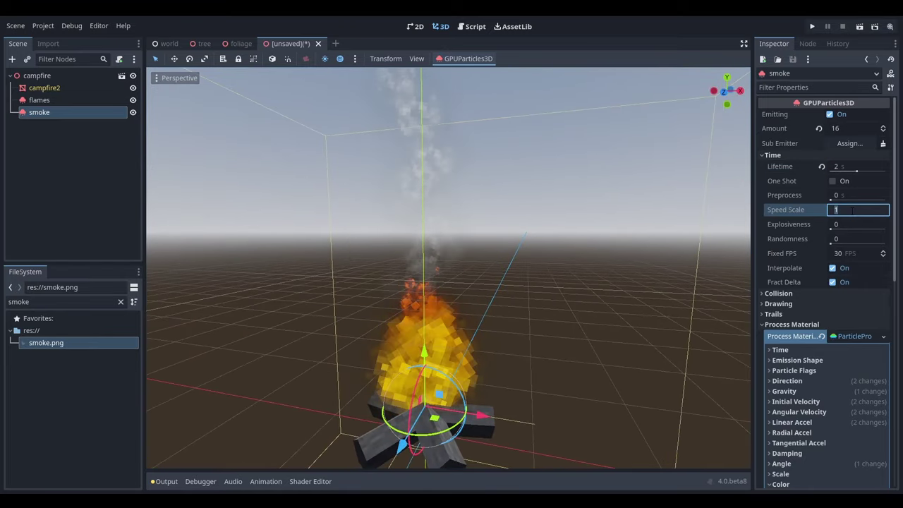
text(0.66)
key(Return)
scroll(566, 265, down, 2)
middle_drag(566, 264, 562, 295)
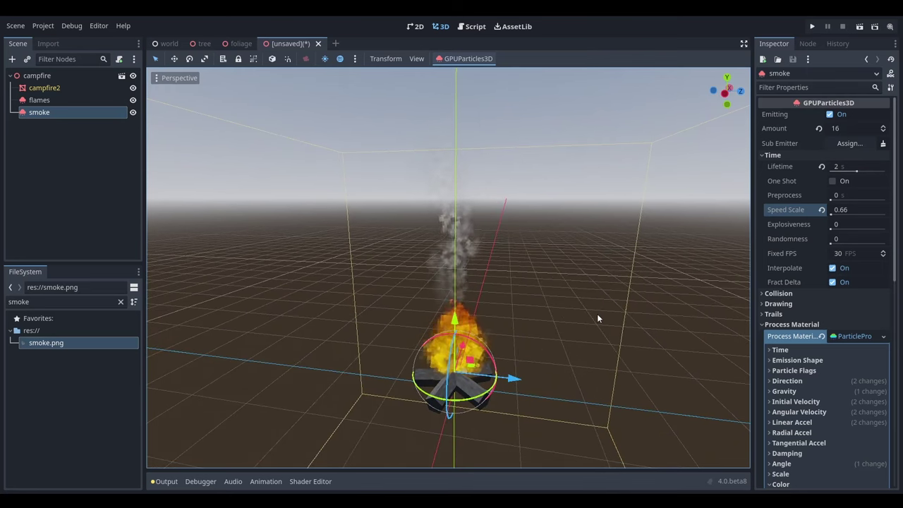
key(ctrl+s)
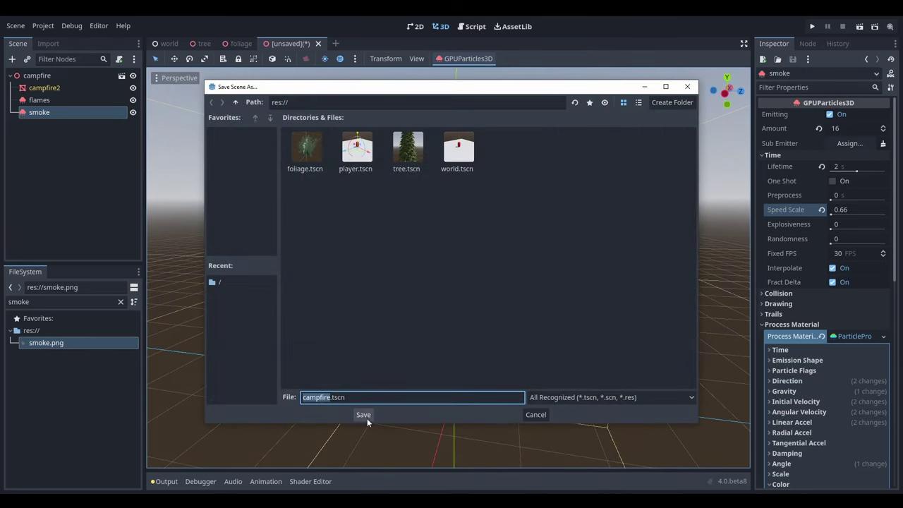
click(367, 417)
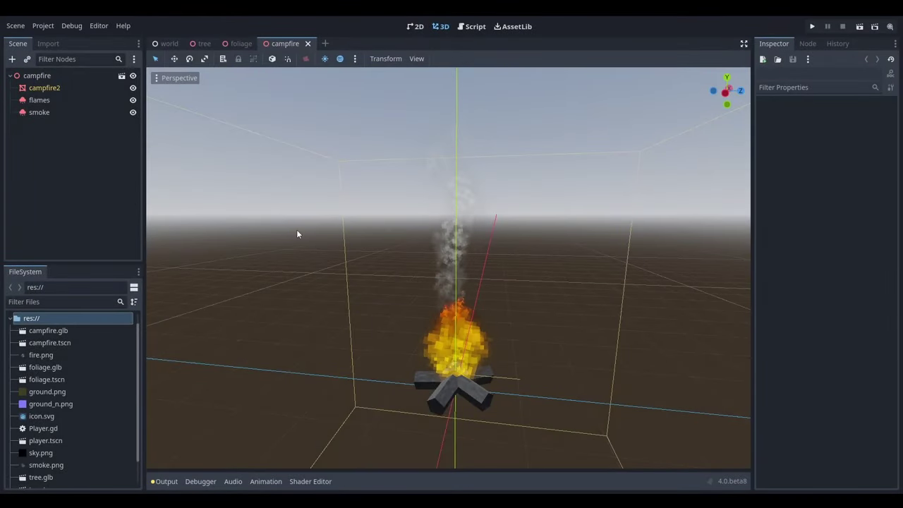
Step: Switch to the world scene and delete its existing Ground node
click(172, 44)
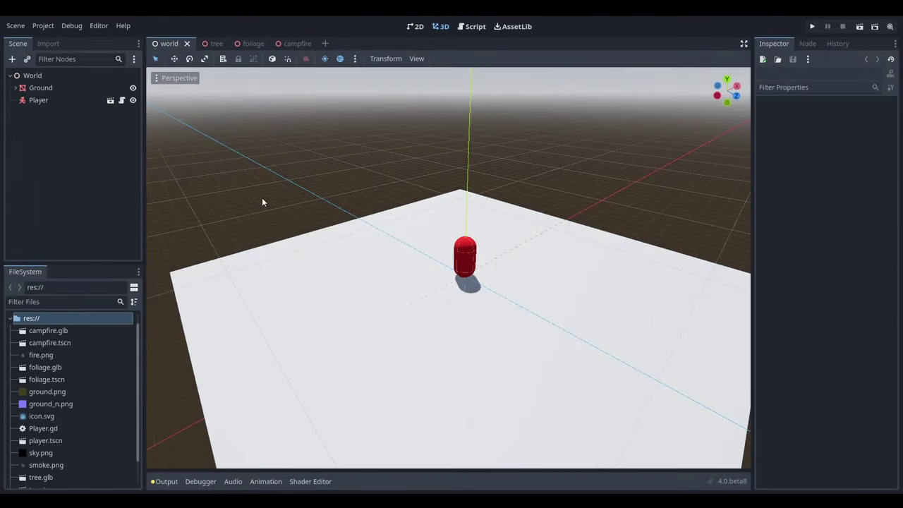
click(76, 92)
key(Delete)
key(Return)
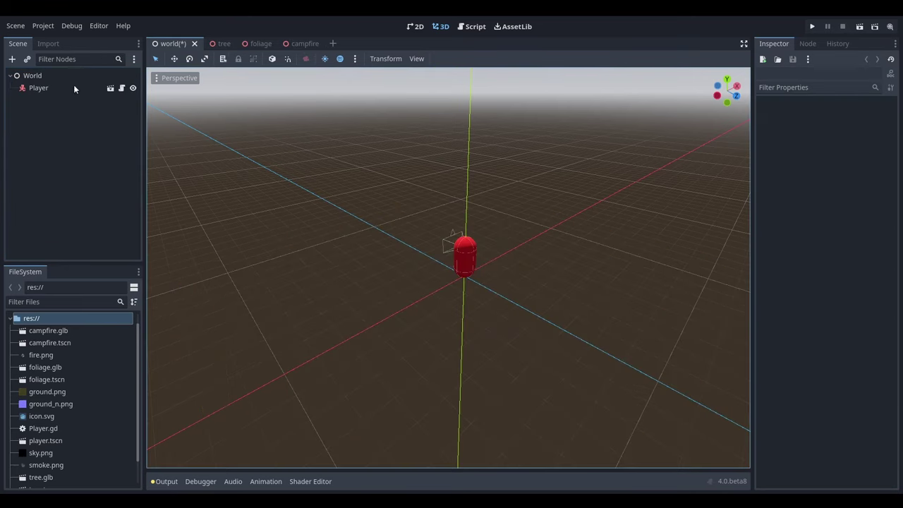
Step: Add a MeshInstance3D node under World and rename it Ground
key(ctrl+a)
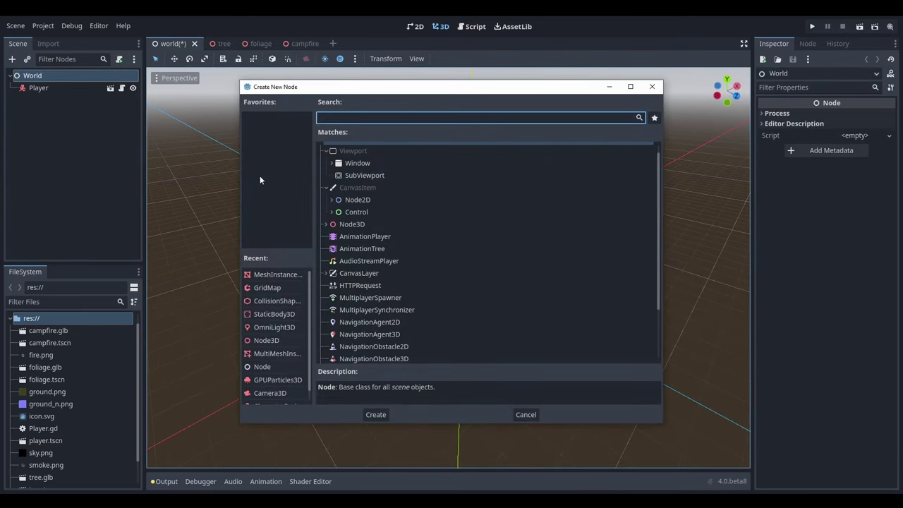
text(meshinst)
key(Return)
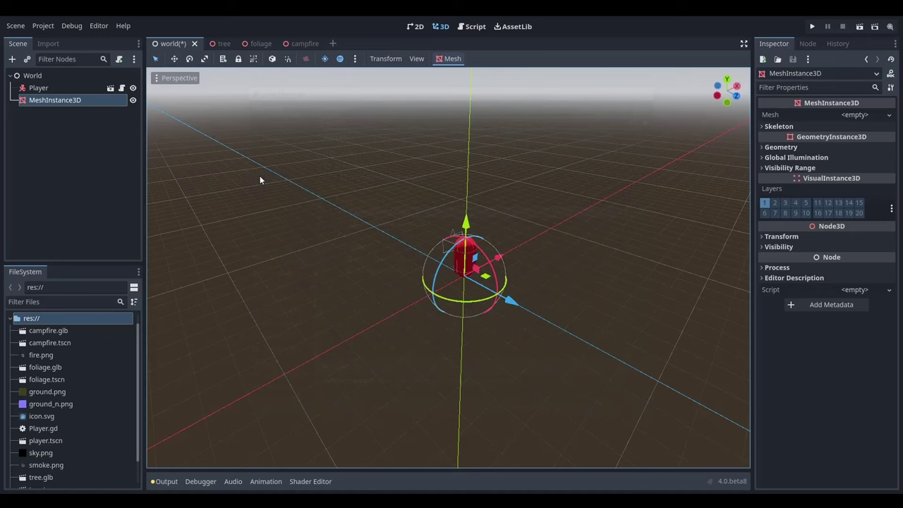
double_click(79, 101)
key(Return)
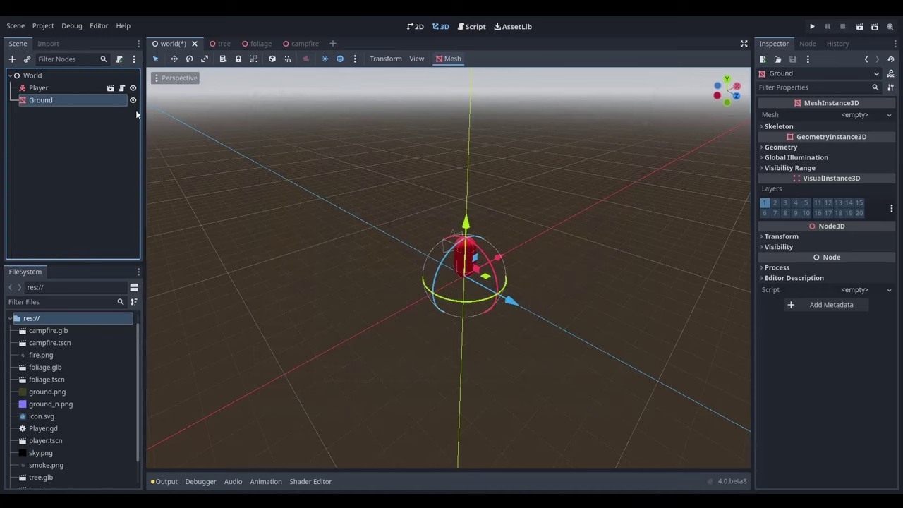
Step: Give the Ground node a new PlaneMesh with a size of 100 by 100 m
click(857, 117)
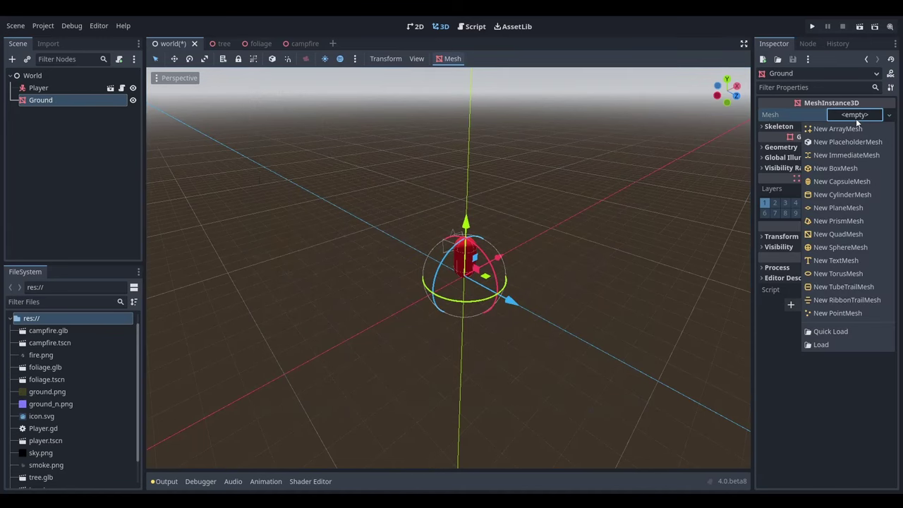
click(857, 207)
text(10)
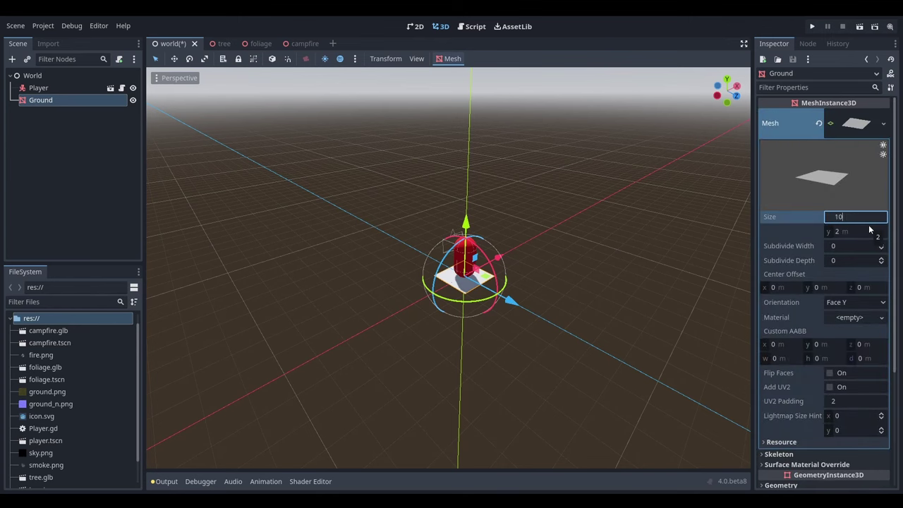
text(0)
key(Return)
text(100)
key(Return)
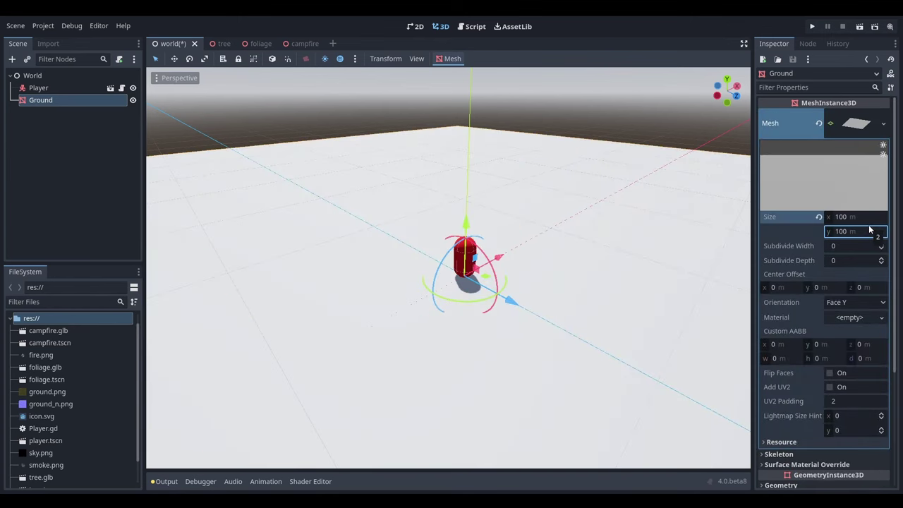
Step: Create a trimesh static body for the Ground mesh and collapse the node's children in the scene tree
click(453, 58)
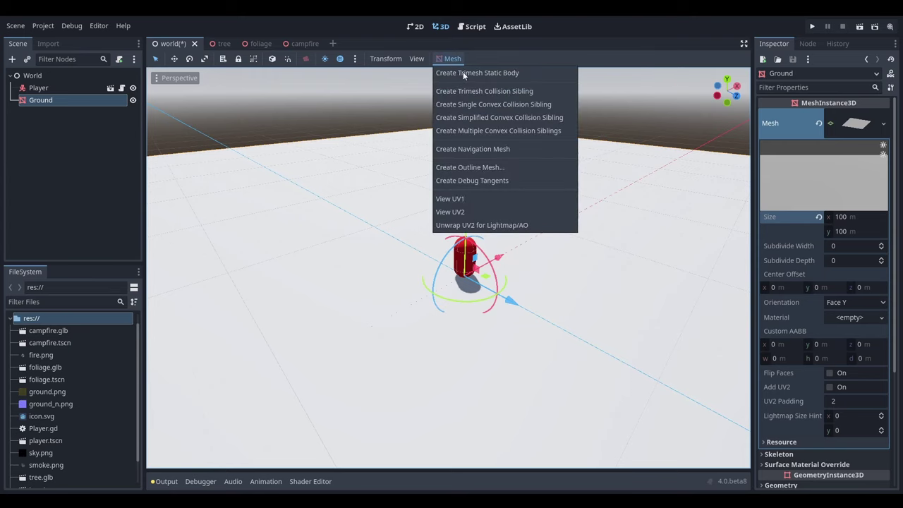
click(463, 75)
click(16, 100)
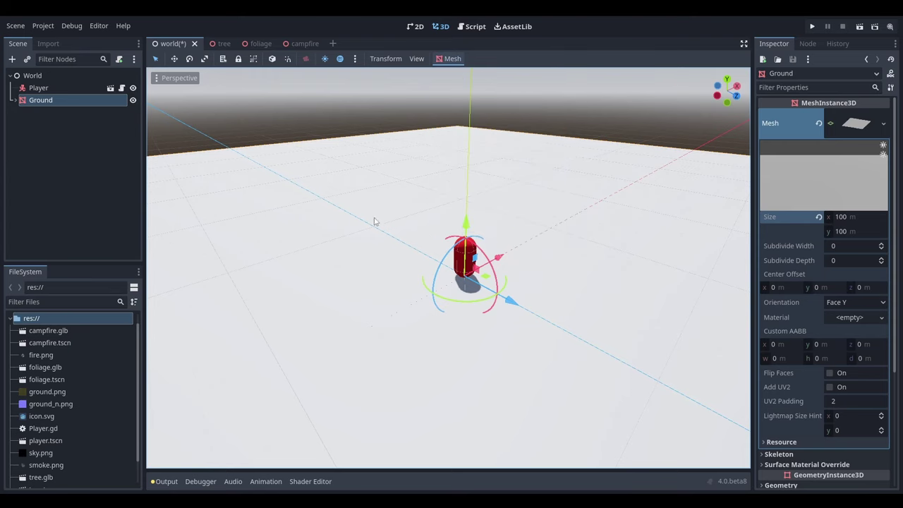
middle_drag(375, 222, 399, 233)
Step: Assign a new StandardMaterial3D to the ground plane and use ground.png as its albedo texture
click(862, 319)
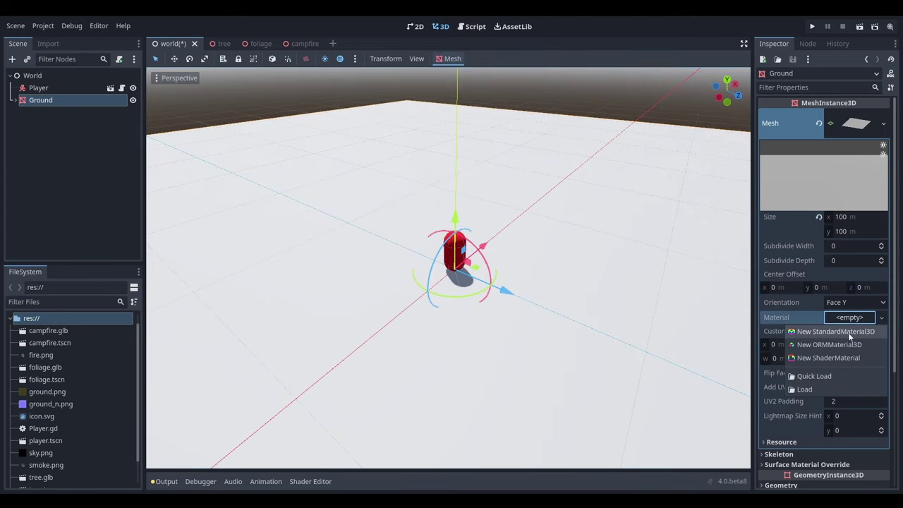
click(848, 332)
click(854, 319)
scroll(855, 310, down, 5)
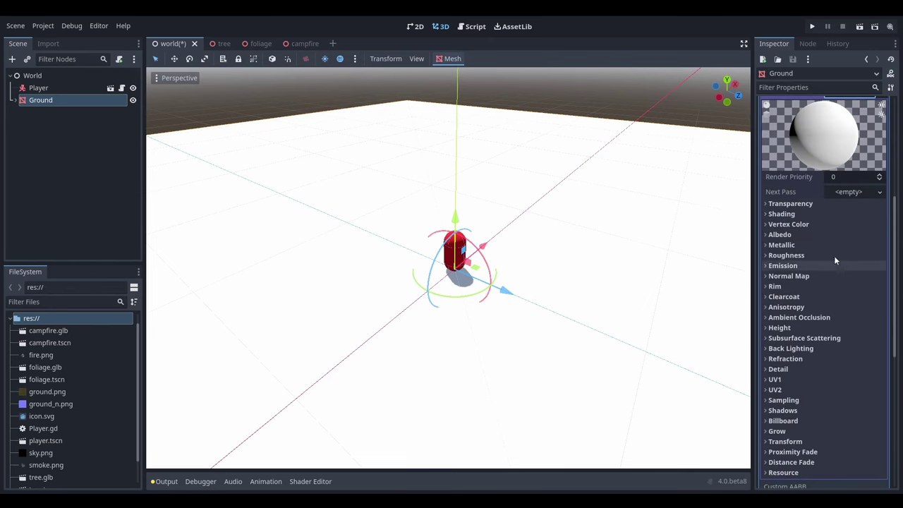
click(827, 235)
click(49, 392)
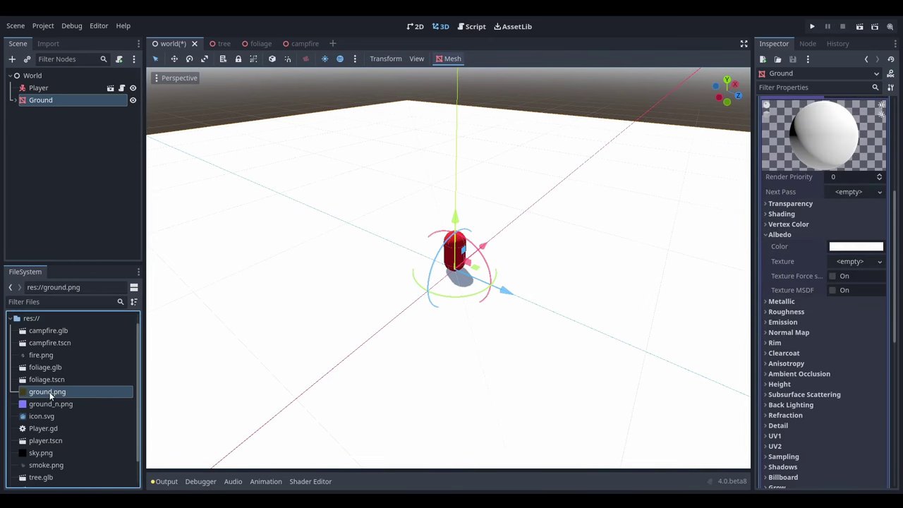
drag(50, 392, 872, 299)
drag(849, 270, 851, 262)
Step: Set the ground material's sampling filter to Nearest
scroll(810, 297, down, 5)
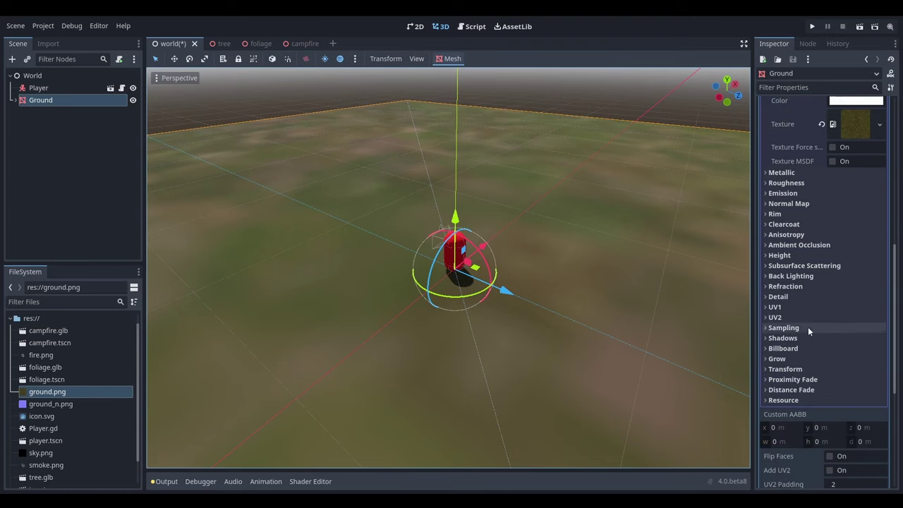
click(808, 326)
click(855, 339)
click(833, 352)
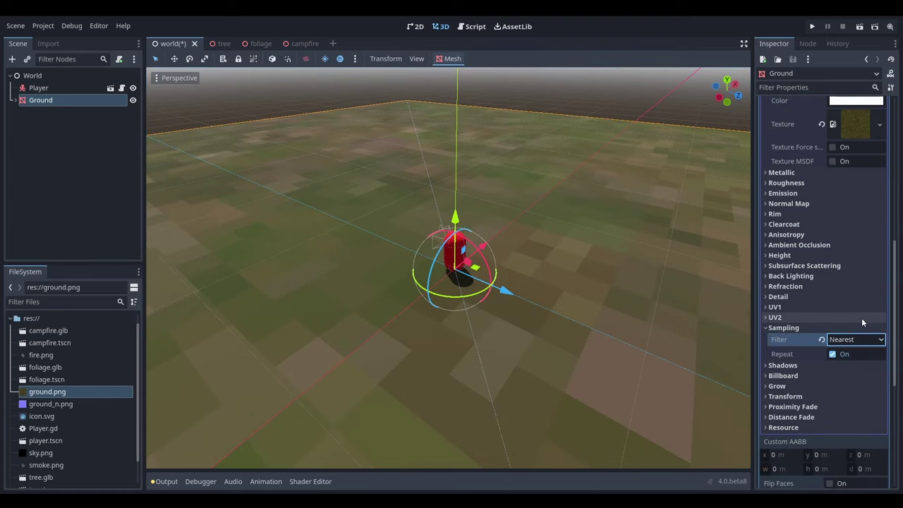
Step: Set the ground material's UV1 scale to 50 on all axes
click(813, 307)
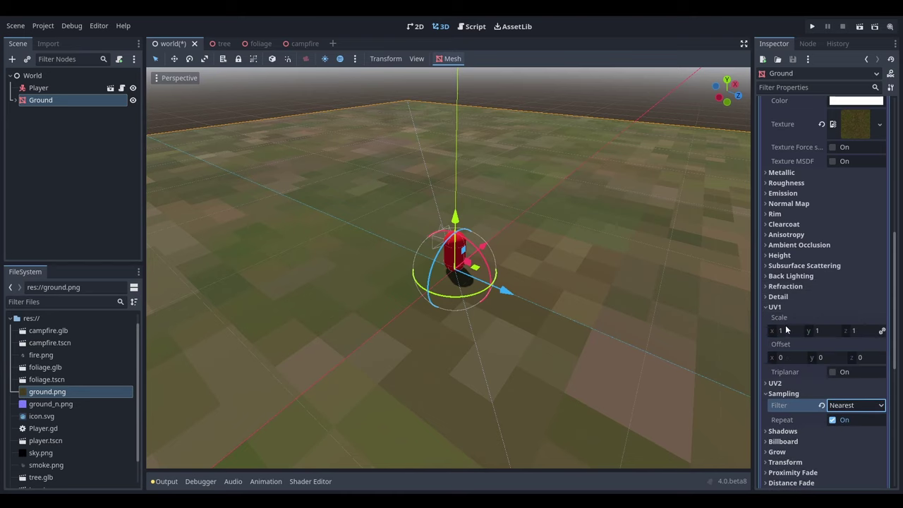
scroll(828, 304, up, 8)
scroll(829, 201, down, 6)
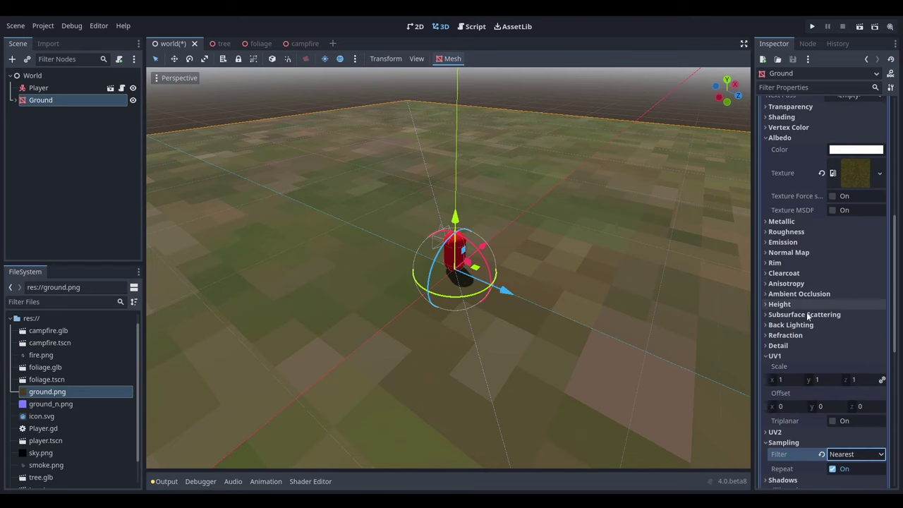
click(792, 380)
text(50)
key(Return)
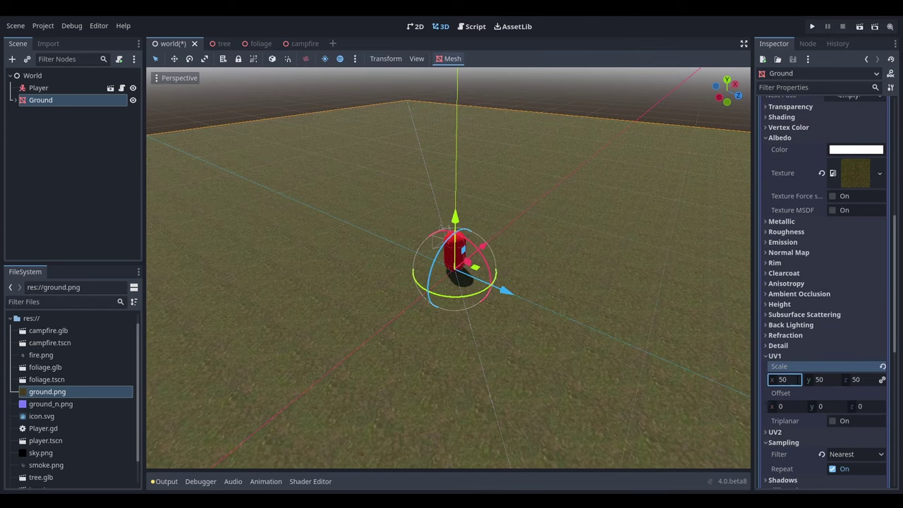
middle_drag(621, 331, 573, 336)
scroll(580, 358, up, 3)
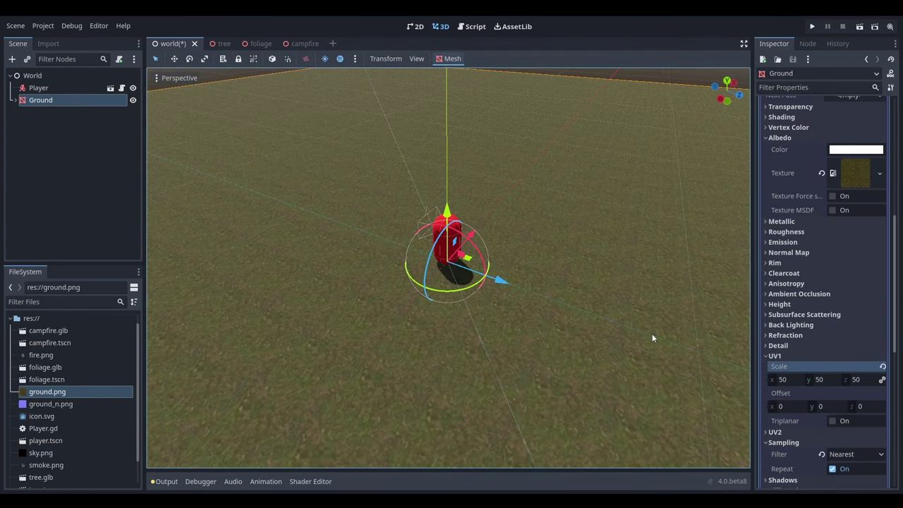
middle_drag(652, 338, 744, 341)
click(804, 357)
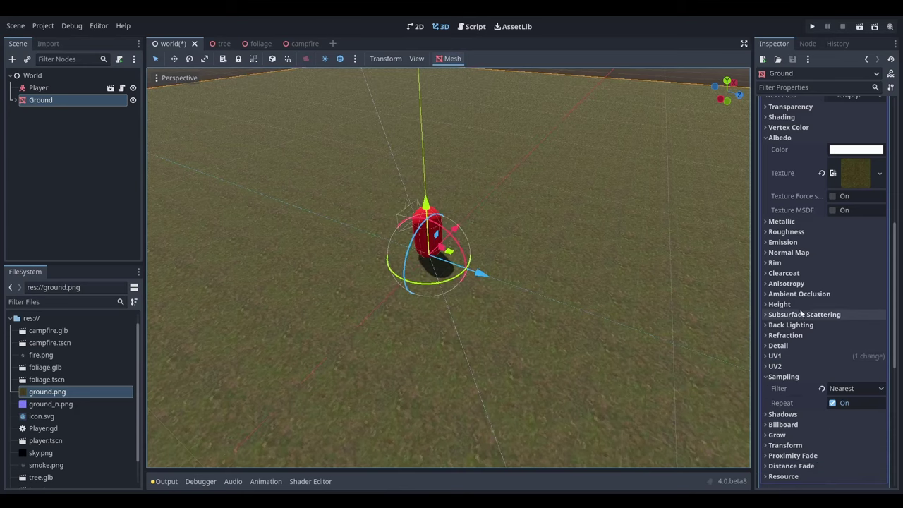
Step: Enable the ground material's normal map and assign ground_n.png as its texture
click(796, 253)
click(840, 265)
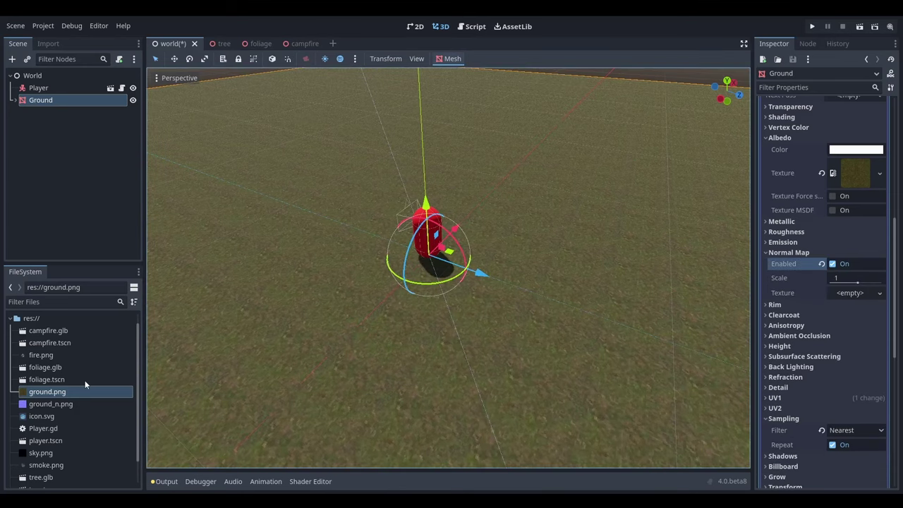
drag(65, 403, 807, 312)
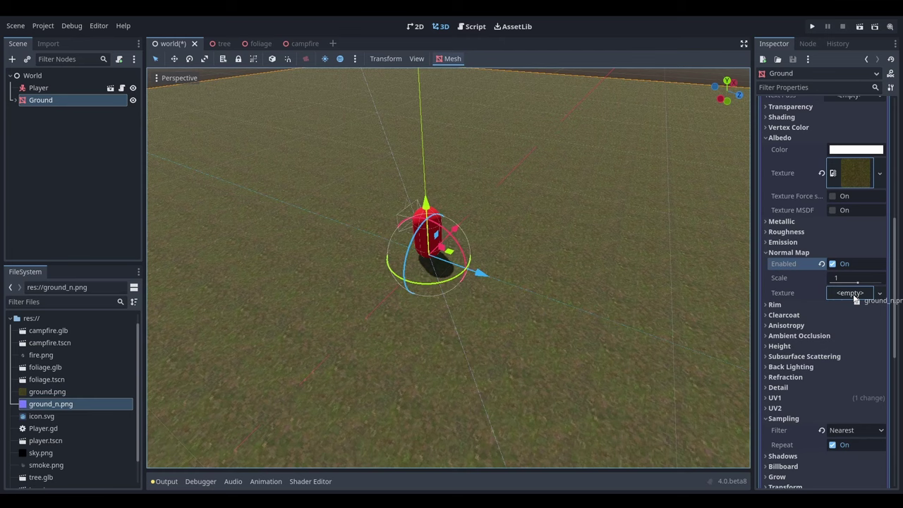
drag(856, 298, 856, 300)
middle_drag(615, 298, 513, 317)
middle_drag(411, 261, 484, 292)
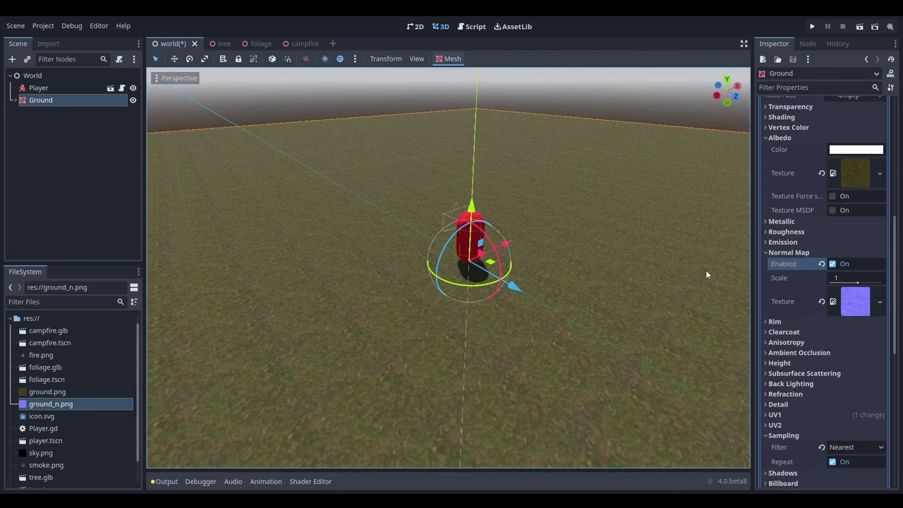
Step: Save the world scene and look over the textured ground around the player
scroll(853, 296, up, 4)
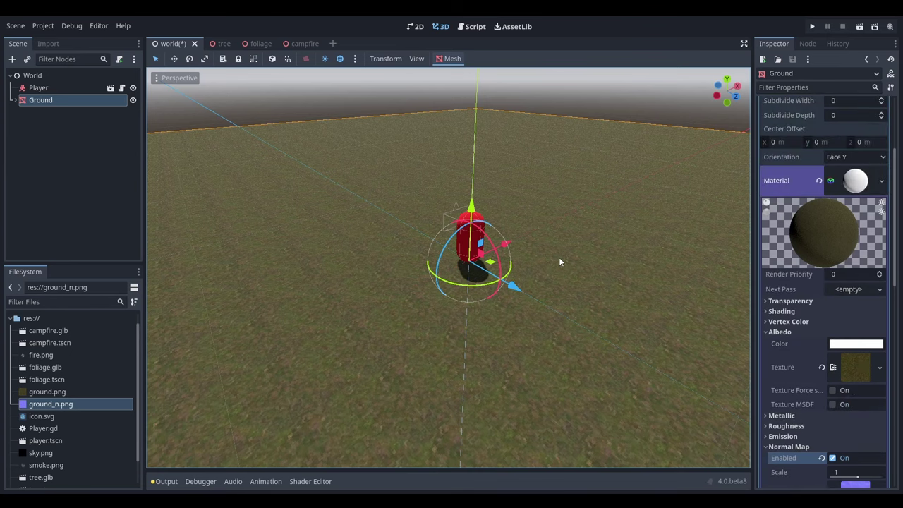
key(ctrl+s)
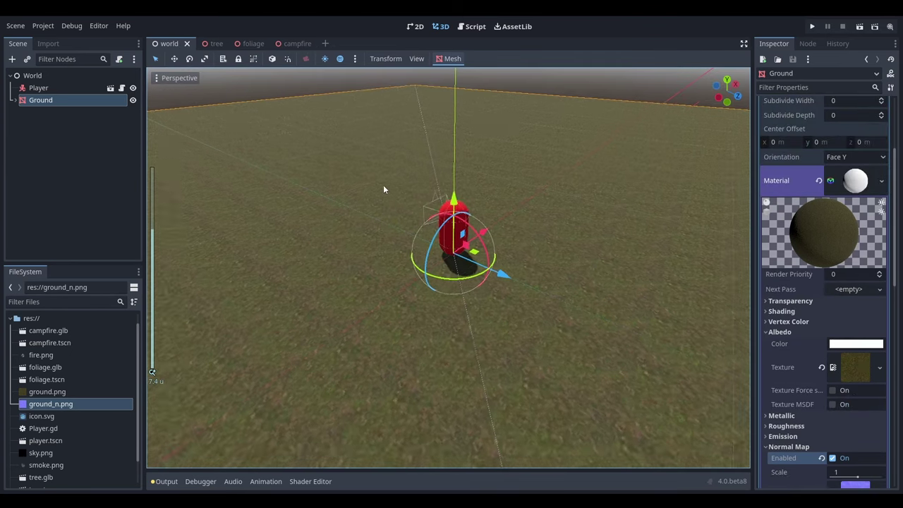
middle_drag(416, 212, 365, 183)
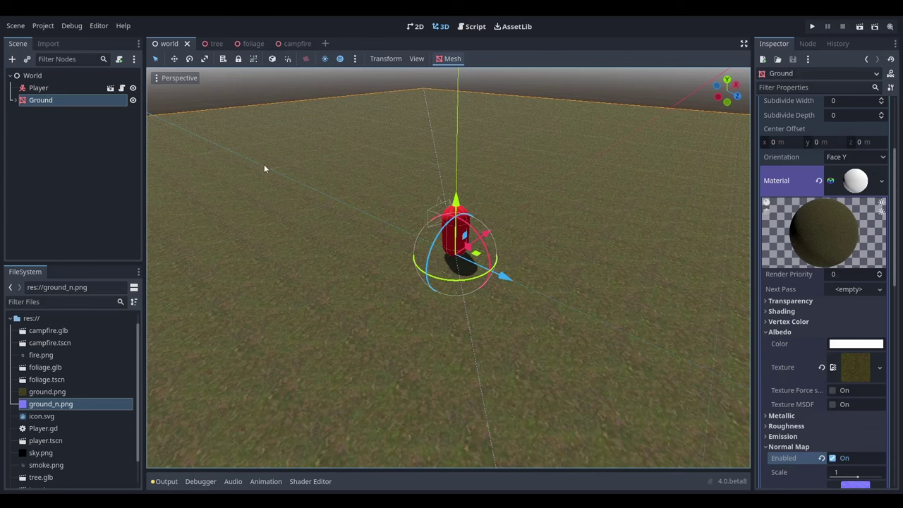
mouse_move(411, 182)
middle_down()
mouse_move(423, 185)
mouse_move(409, 184)
middle_up()
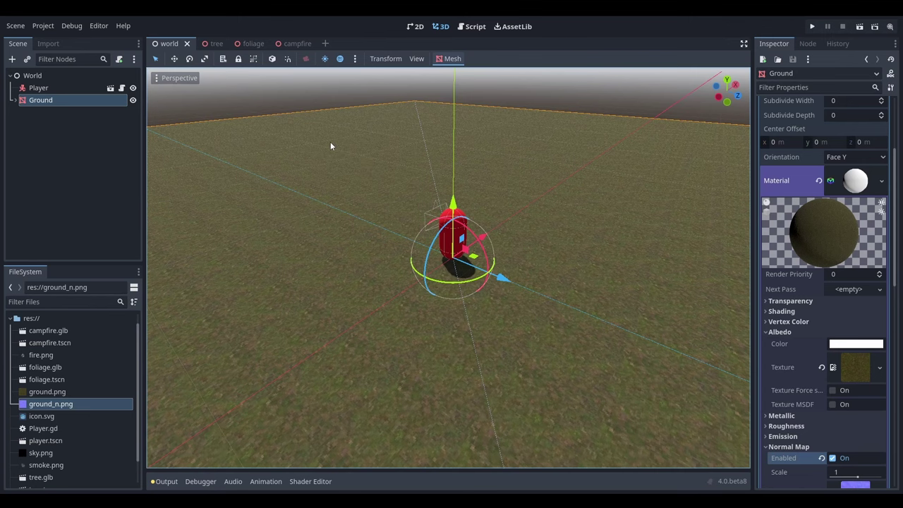
Step: In the tree scene, add a StaticBody3D as a child of the tree2 mesh
click(210, 44)
middle_drag(388, 175, 188, 131)
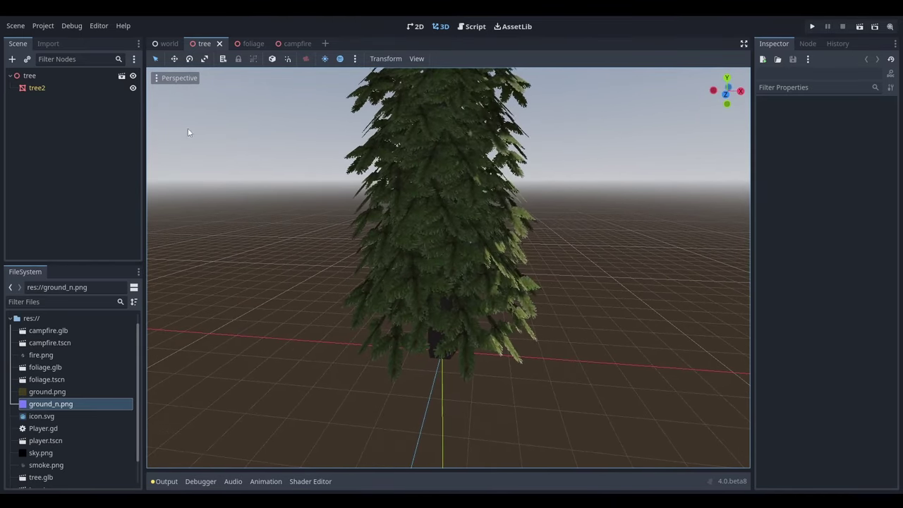
middle_drag(329, 202, 412, 204)
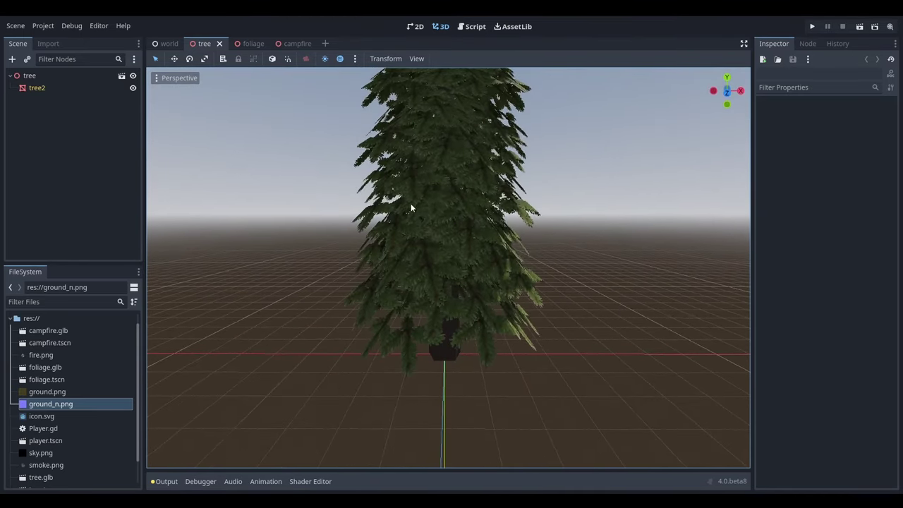
click(81, 88)
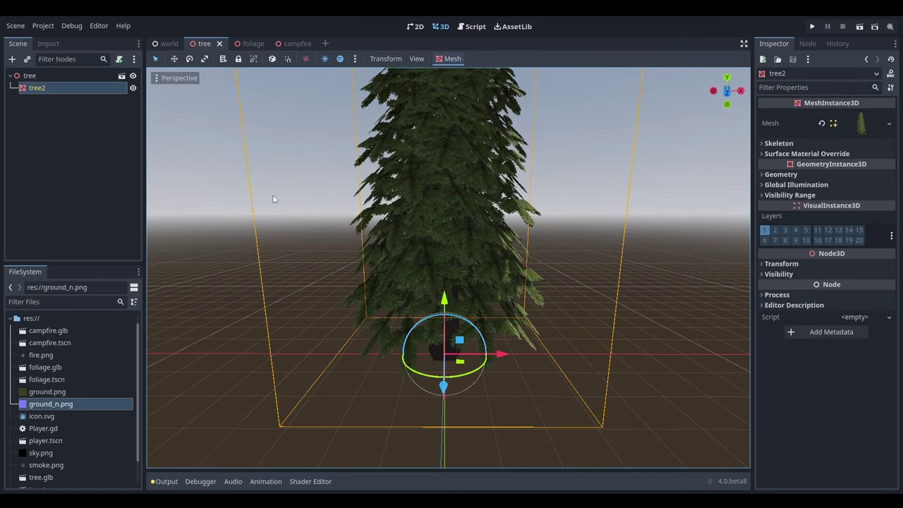
key(ctrl+a)
text(static)
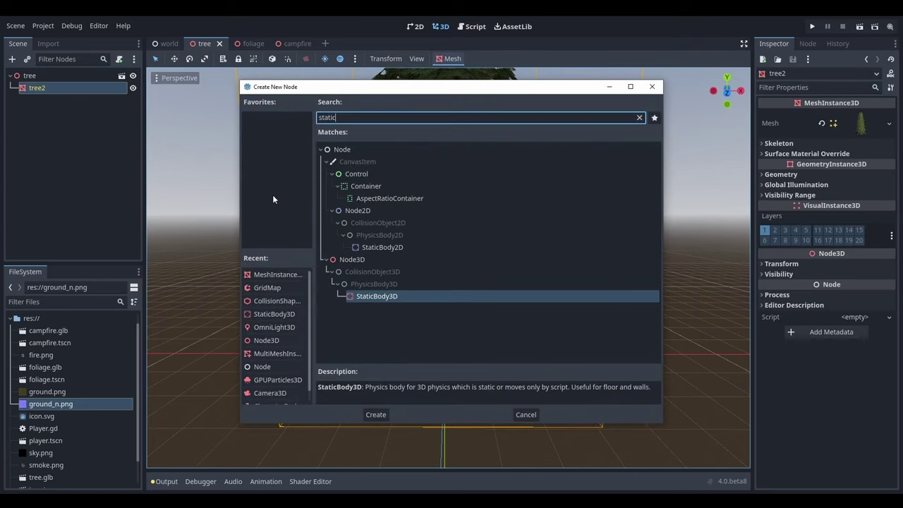
key(Return)
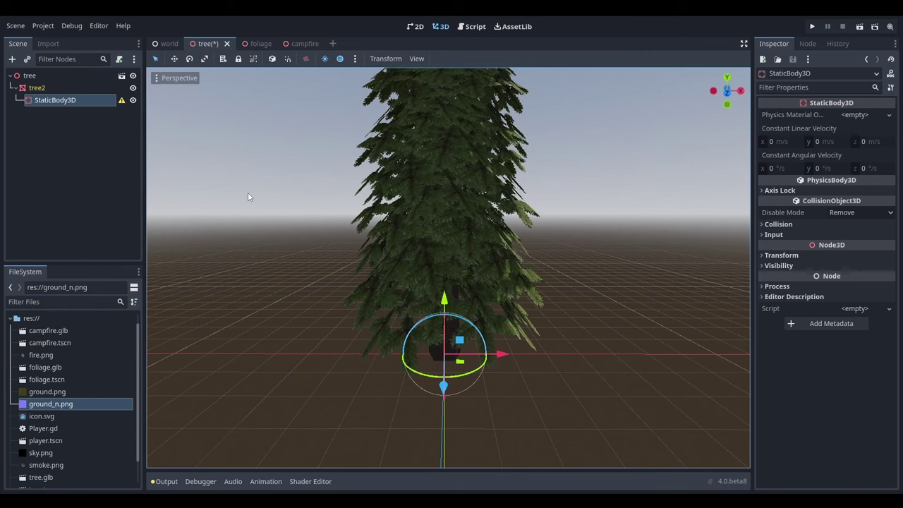
Step: Add a CollisionShape3D under the tree's StaticBody3D and give it a new CylinderShape3D
key(ctrl+a)
text(collis)
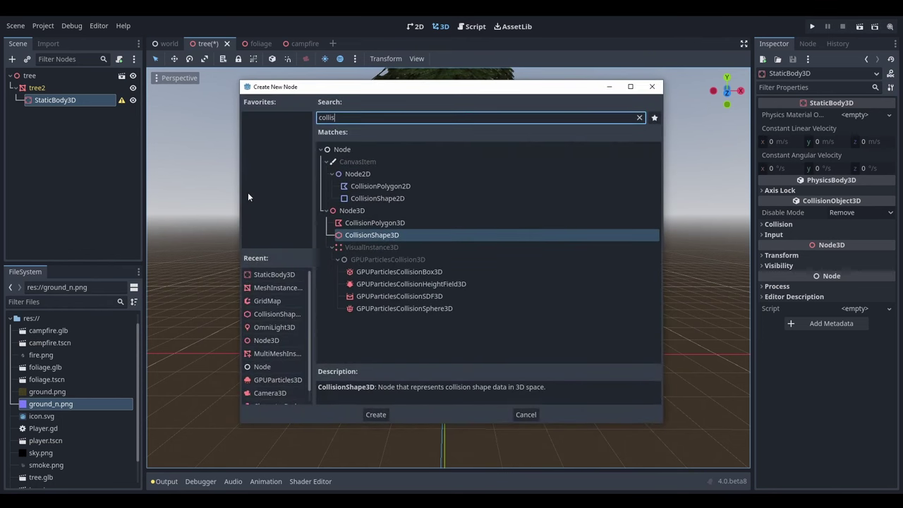
key(Return)
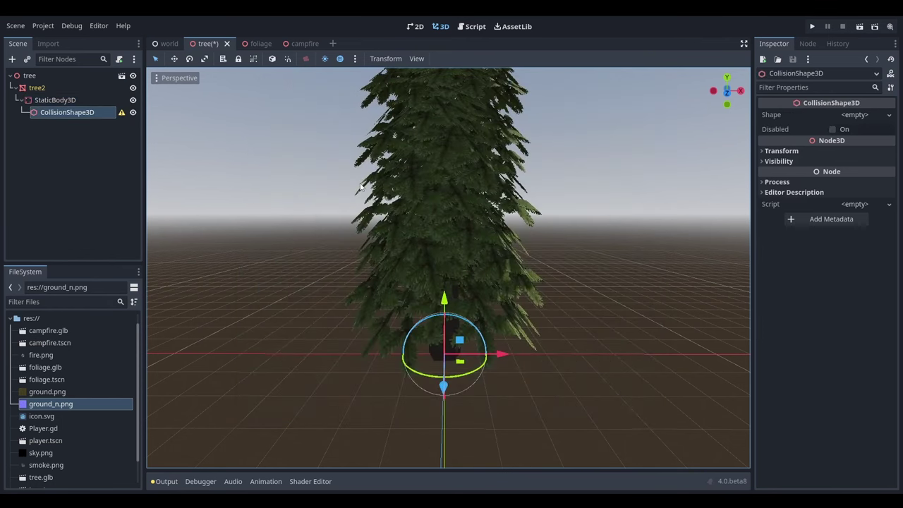
click(860, 115)
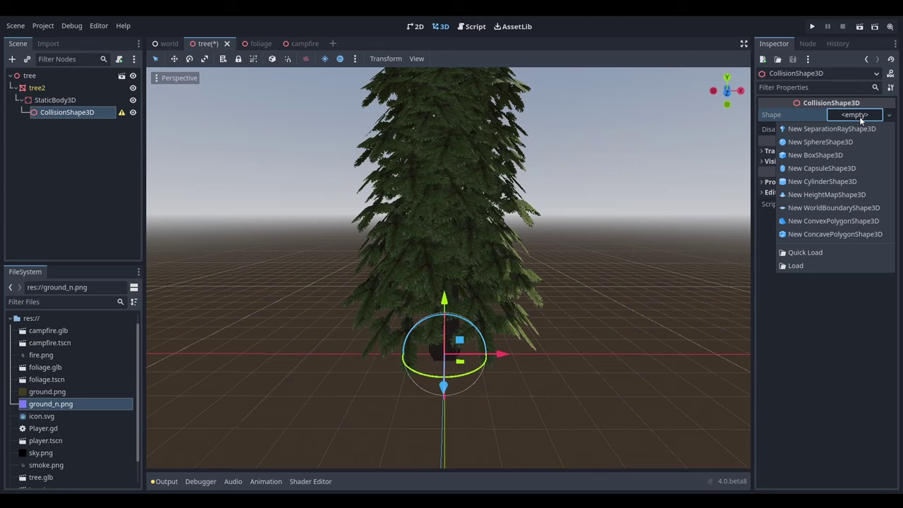
click(856, 185)
Step: Raise the cylinder collision shape so it stands on the ground around the tree trunk, and save the tree scene
middle_drag(566, 288, 575, 236)
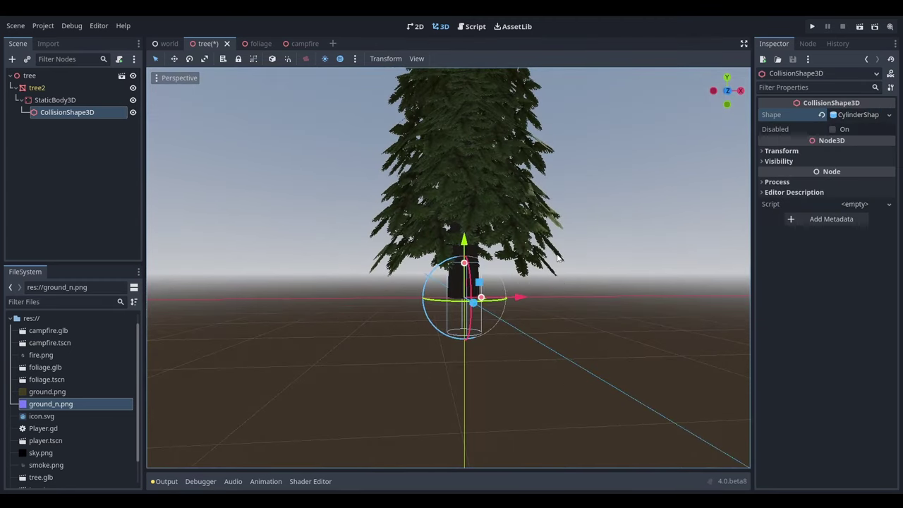
scroll(557, 258, up, 3)
drag(474, 254, 481, 205)
middle_drag(532, 212, 482, 219)
scroll(549, 263, up, 3)
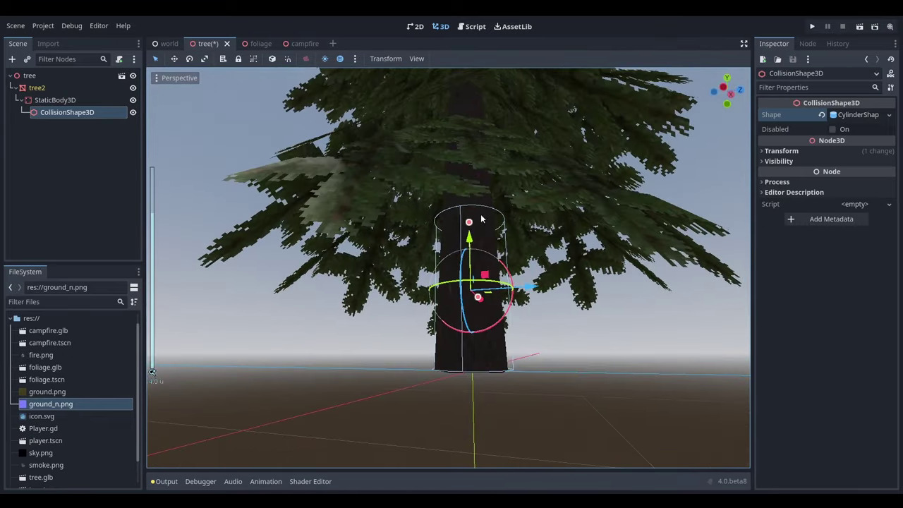
middle_drag(520, 305, 540, 252)
scroll(453, 300, down, 3)
scroll(541, 252, down, 3)
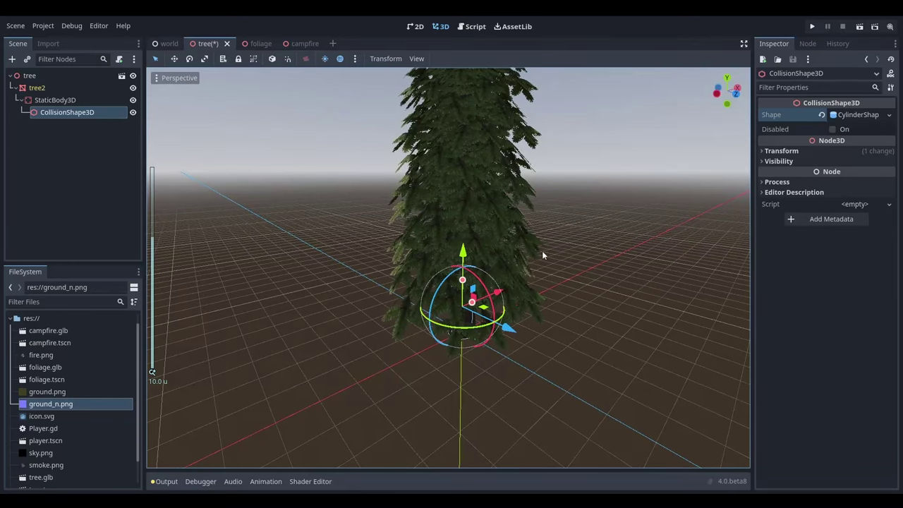
key(ctrl+s)
Step: Export the tree scene as a MeshLibrary named tree_mesh in the project root
click(16, 26)
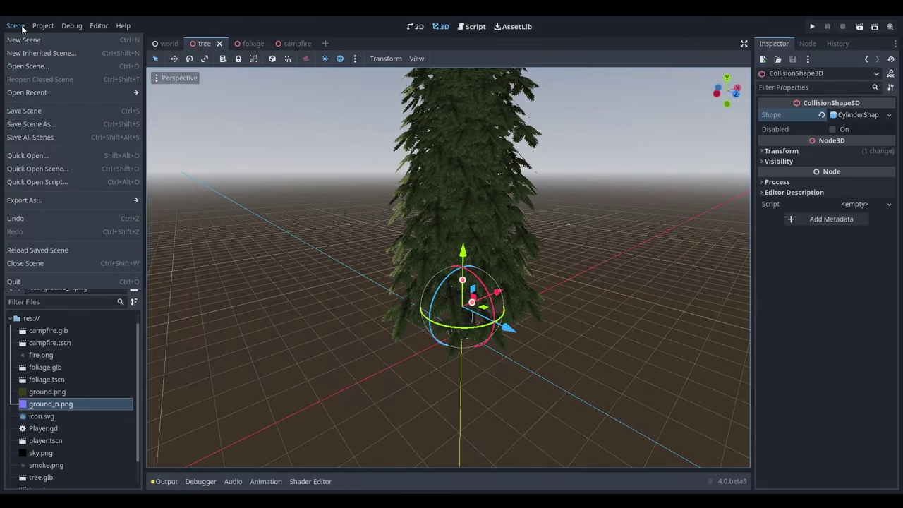
mouse_move(89, 202)
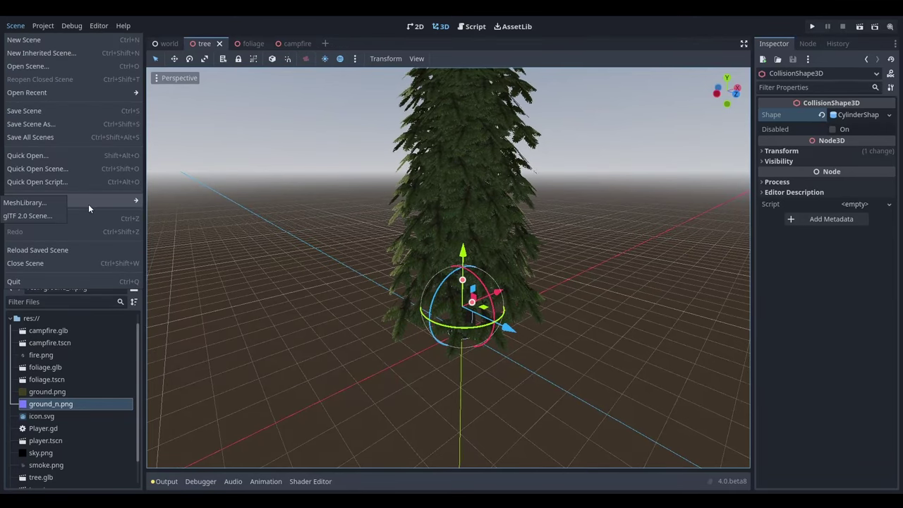
click(52, 203)
text(tre)
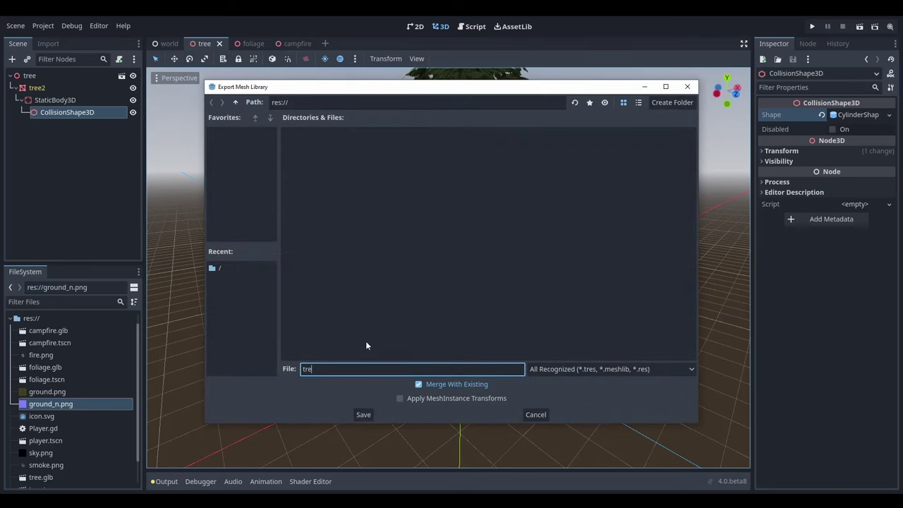
text(e_mesh)
key(Return)
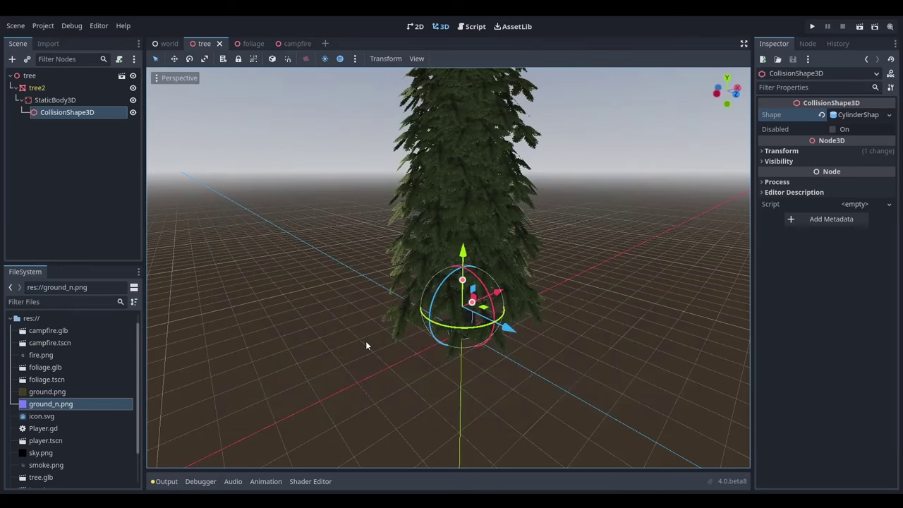
Step: Export the foliage scene as a MeshLibrary named foliage_mesh in the project root
click(253, 43)
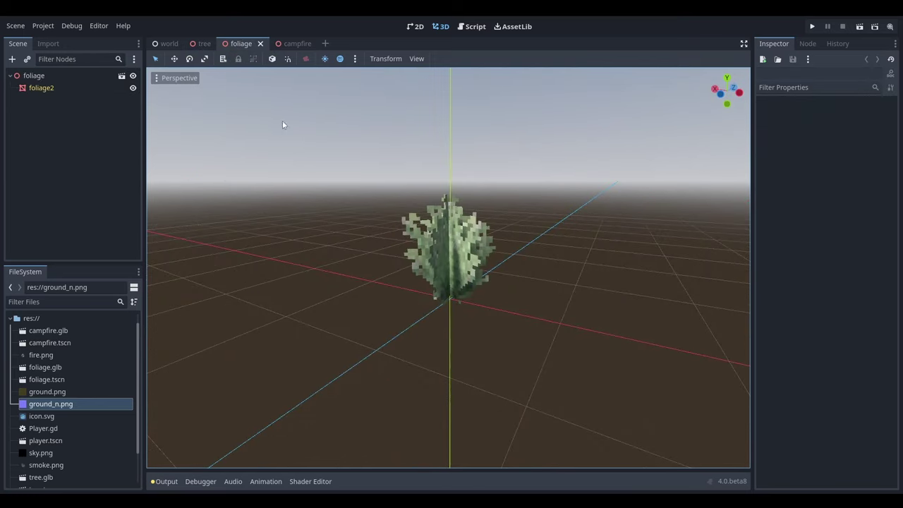
click(22, 27)
mouse_move(59, 202)
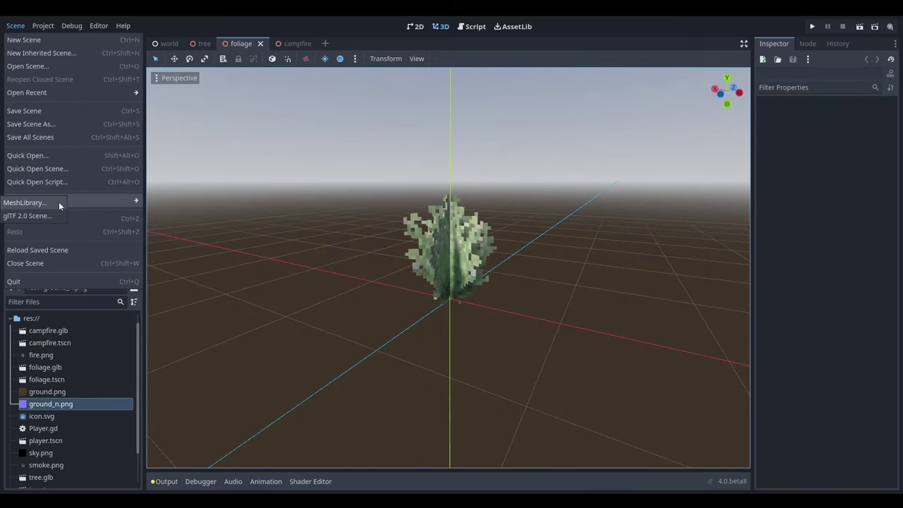
click(25, 203)
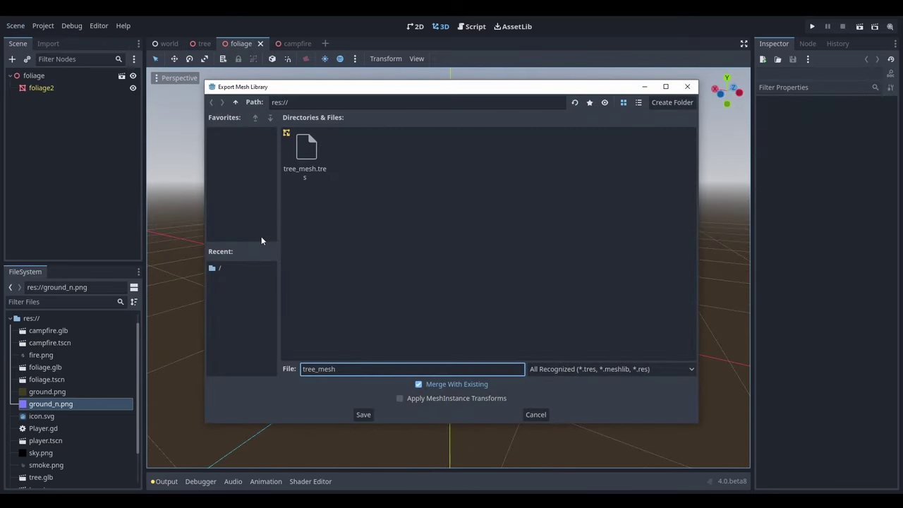
key(BackSpace)
key(BackSpace)
key(BackSpace)
key(BackSpace)
key(BackSpace)
key(BackSpace)
key(BackSpace)
key(BackSpace)
key(BackSpace)
text(foliage_mesh)
key(Return)
Step: In the world scene, add a GridMap under the World node and rename it Trees
click(166, 43)
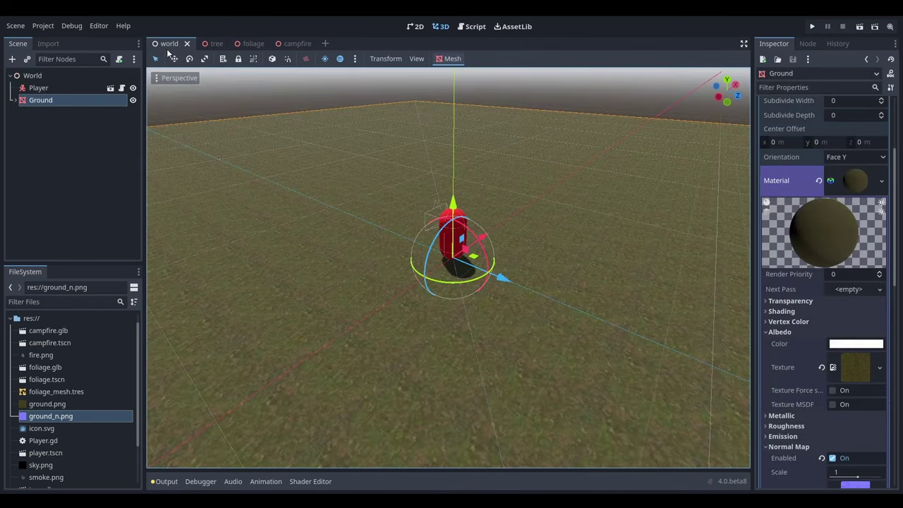
click(79, 74)
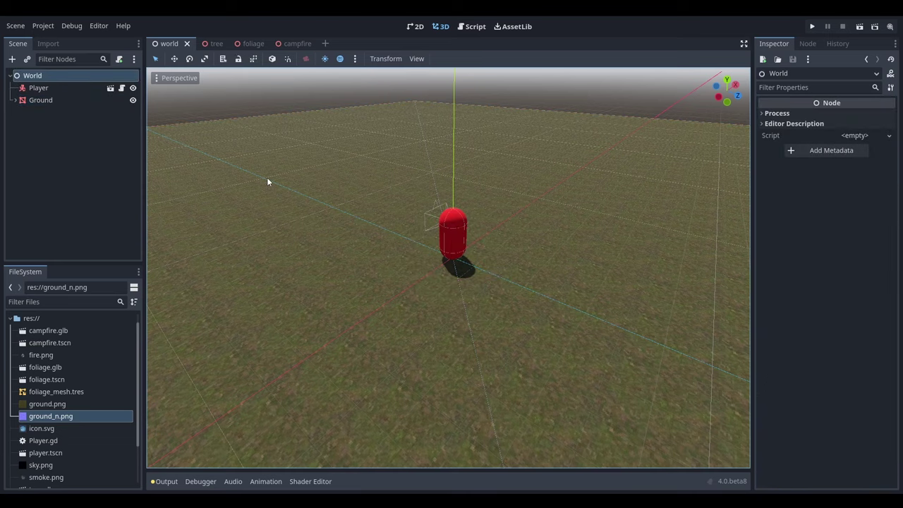
key(ctrl+a)
text(gridmap)
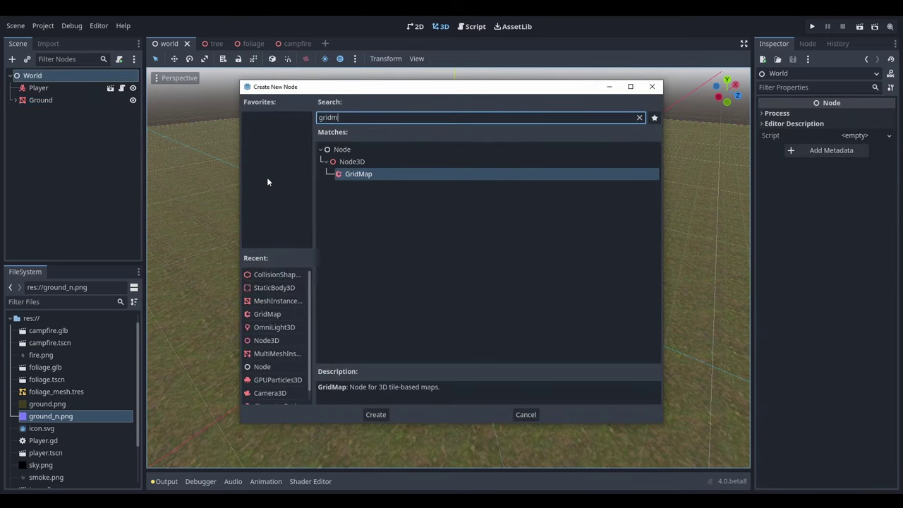
key(Return)
double_click(78, 111)
text(Trees)
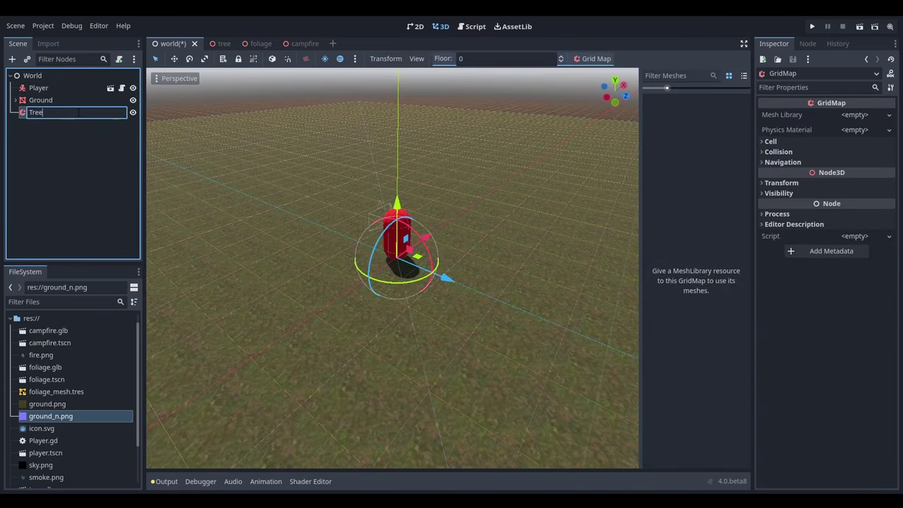
key(Return)
Step: Assign tree_mesh.tres as the Trees grid map's mesh library and turn off Center Y for its cells
scroll(71, 424, down, 2)
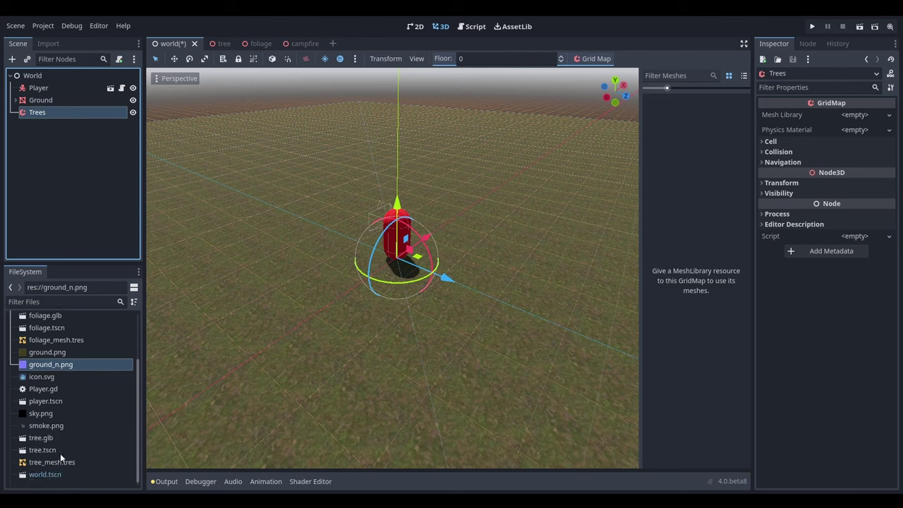
drag(56, 461, 851, 117)
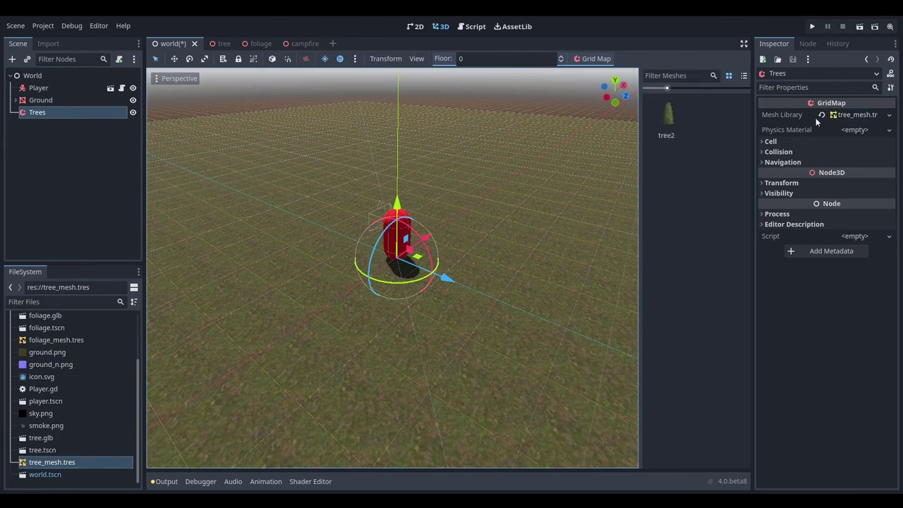
click(834, 142)
click(837, 209)
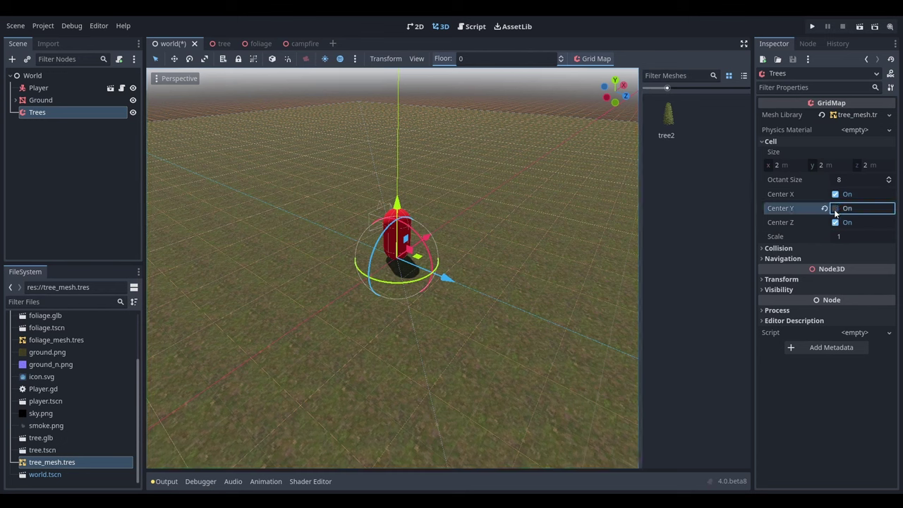
Step: Set the Trees grid map's cell size to 1 m in X and Z
click(785, 168)
key(Return)
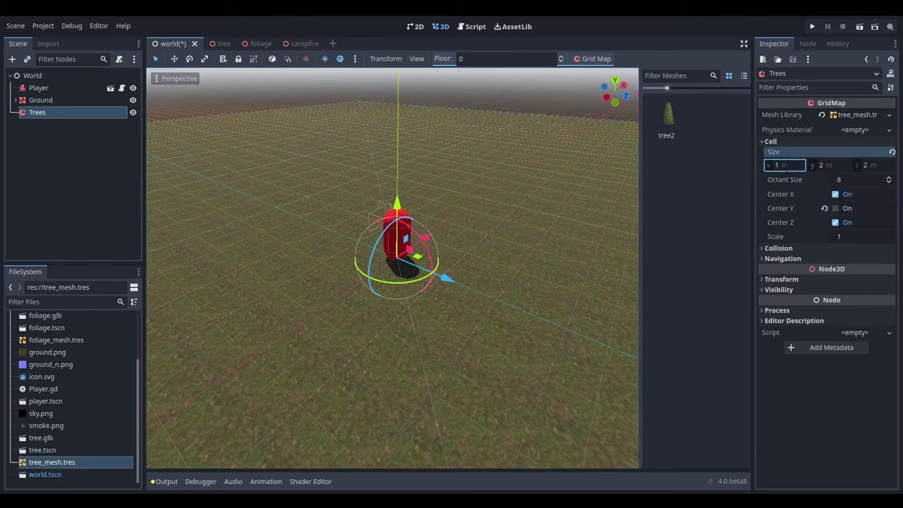
text(1)
key(Return)
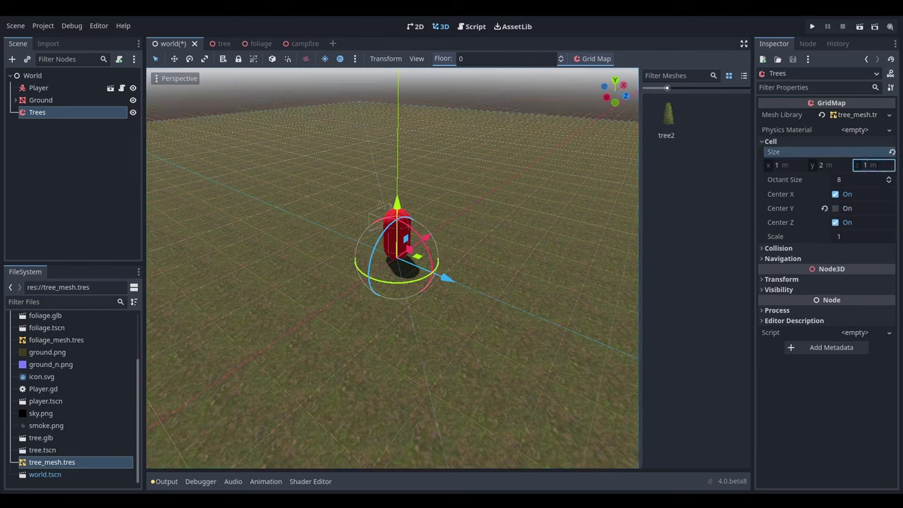
Step: Place tree2 meshes from the Trees grid map on the ground around the player
click(668, 115)
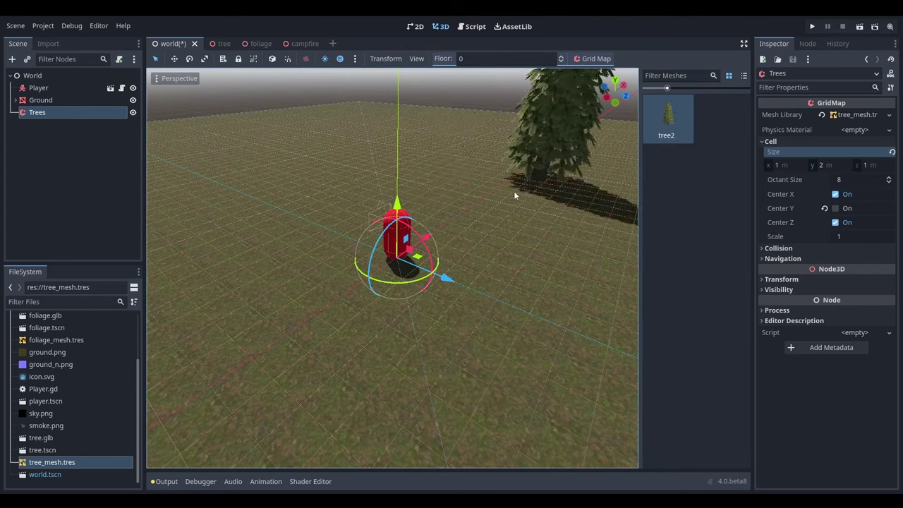
middle_drag(515, 248, 497, 233)
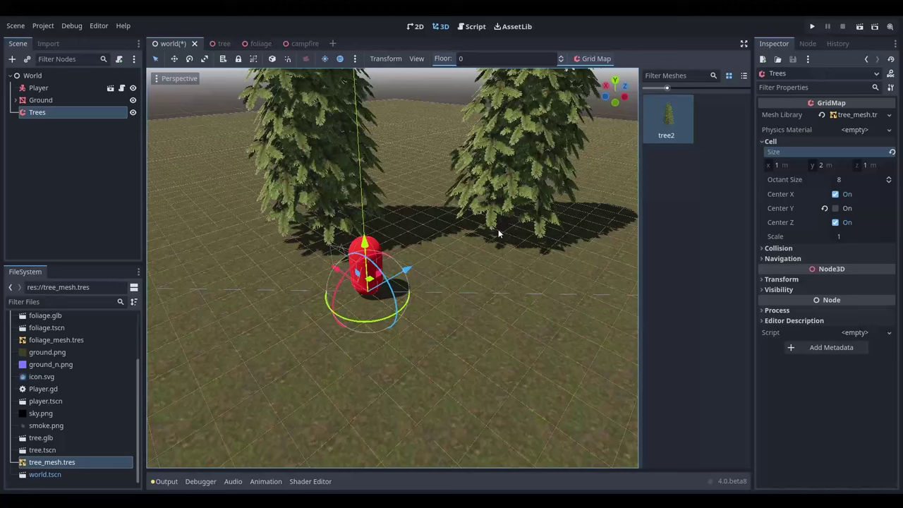
Step: Add a second GridMap under the World node and rename it Foliage
click(56, 72)
key(ctrl+a)
key(Return)
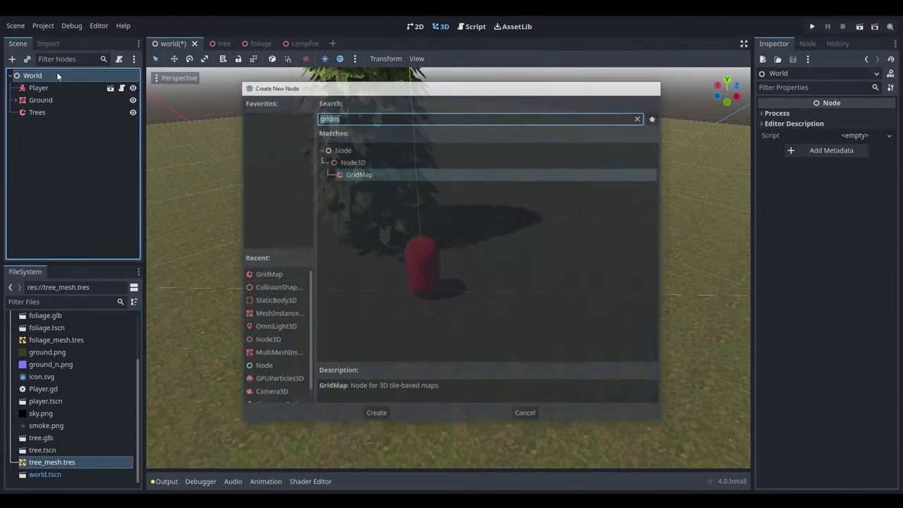
double_click(64, 124)
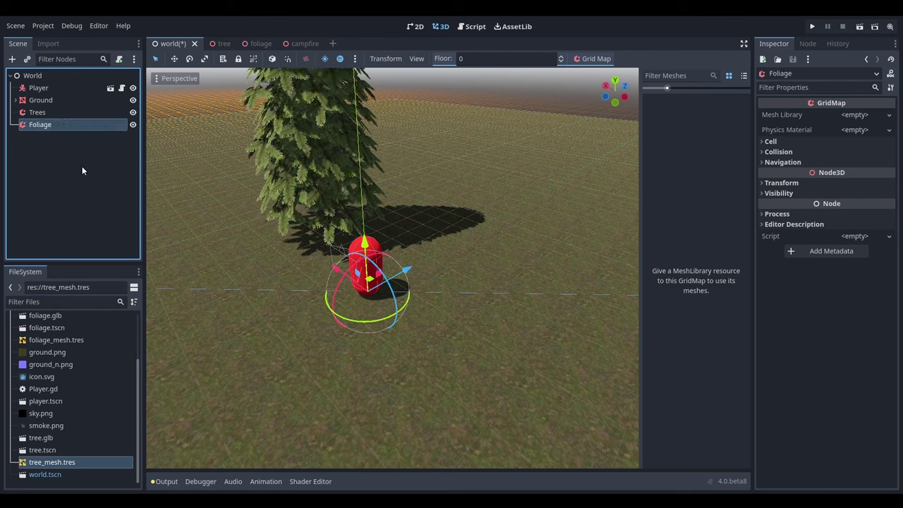
Step: Assign foliage_mesh.tres as the Foliage grid map's mesh library and turn off Center Y for its cells
drag(64, 340, 857, 117)
click(805, 143)
click(837, 208)
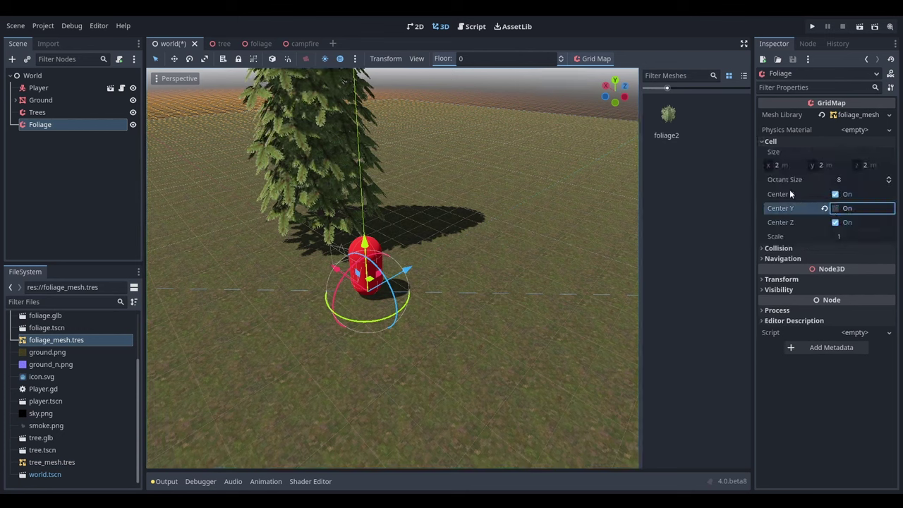
Step: Set the Foliage grid map's cell size to 0.5 m in X and Z
click(782, 165)
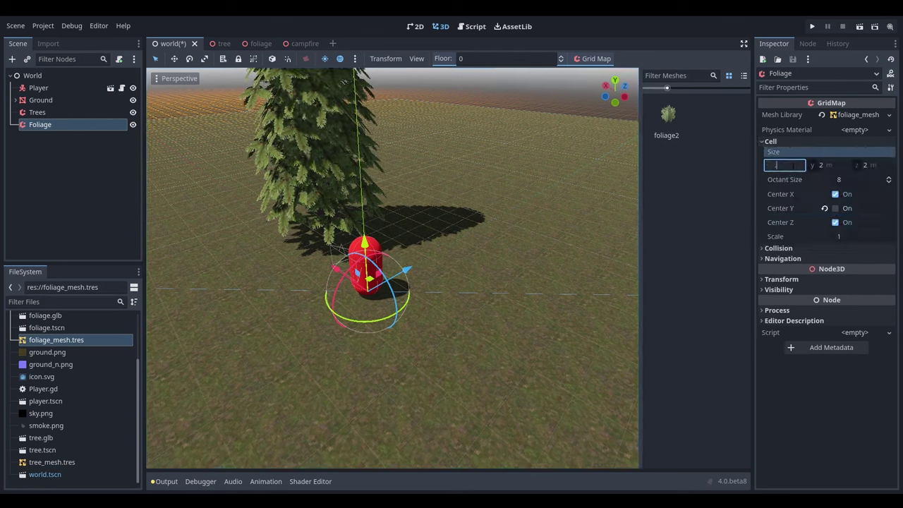
text(0.5)
key(Return)
click(875, 165)
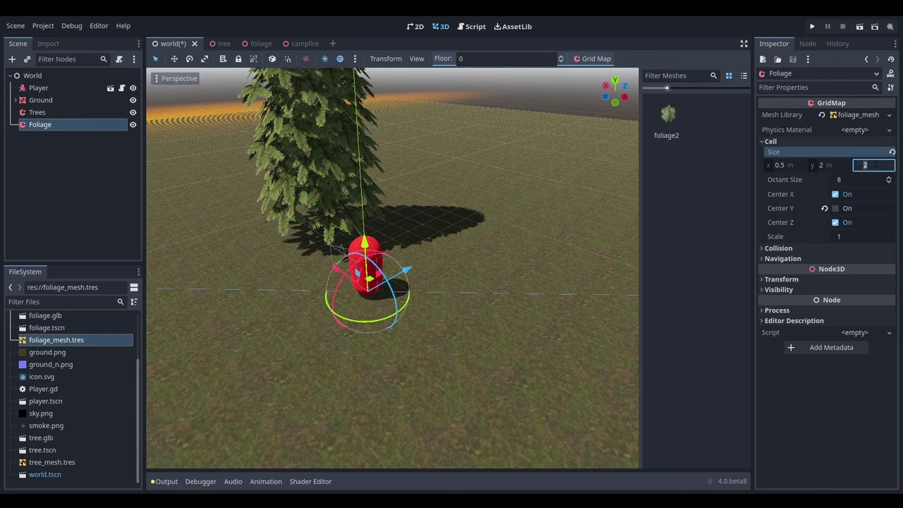
text(0.5)
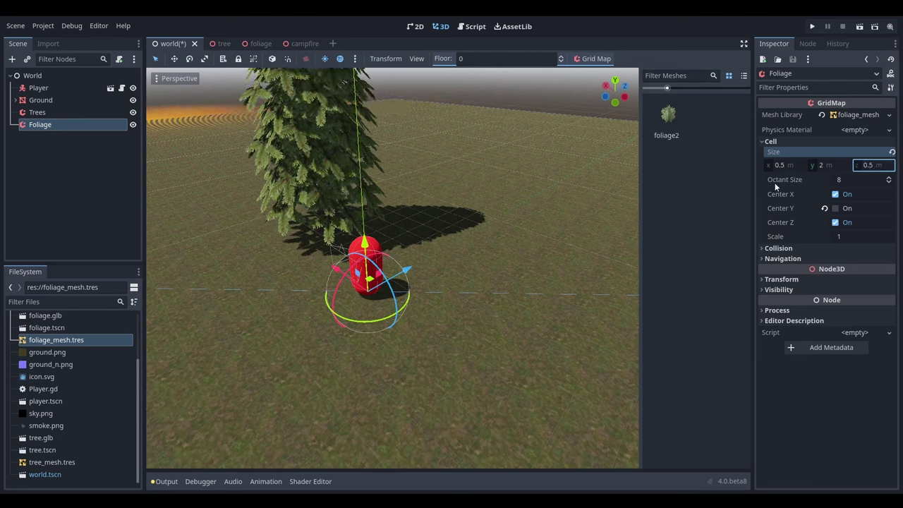
Step: Place a few foliage2 plants from the Foliage grid map on the ground beside the player
click(679, 121)
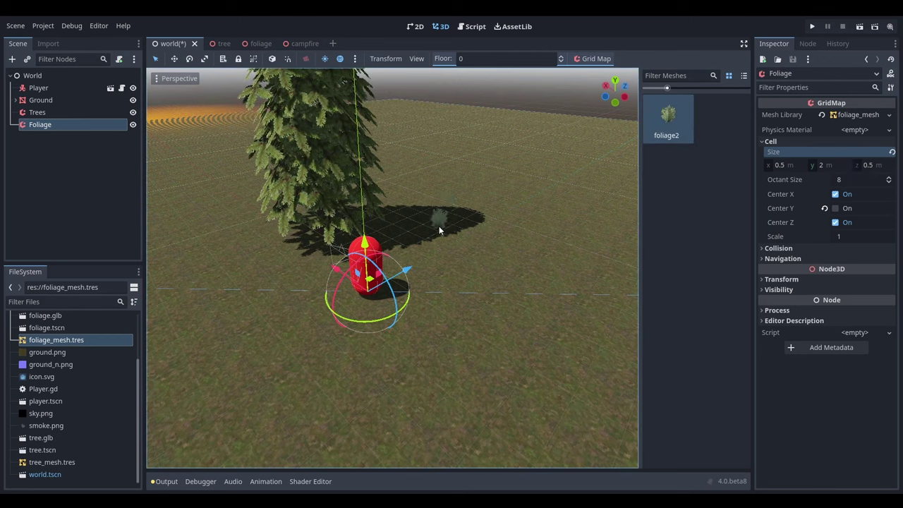
shift+middle_drag(474, 301, 538, 291)
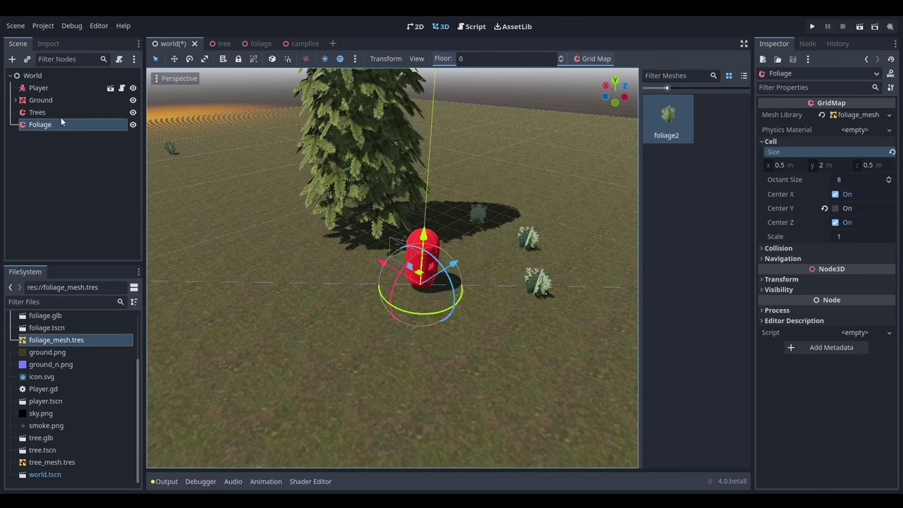
Step: Move the Player across the ground away from the world's centre
click(62, 89)
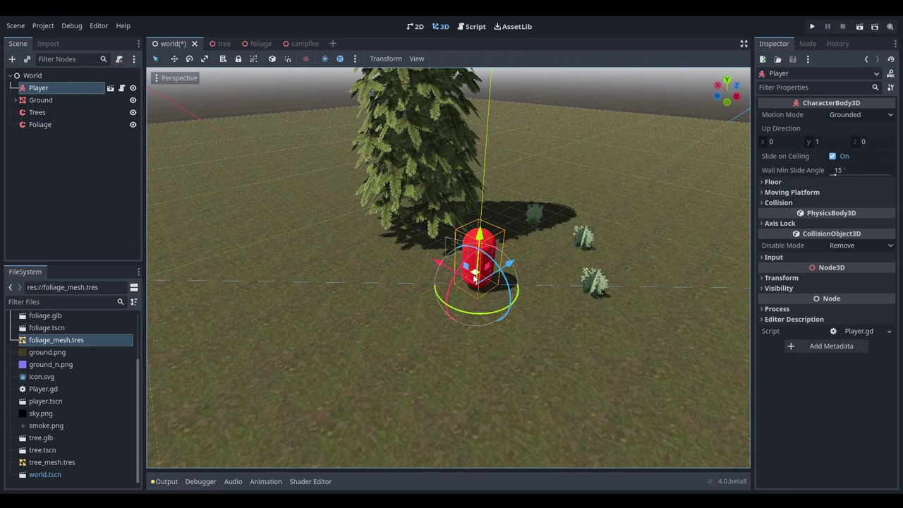
drag(474, 278, 375, 334)
shift+middle_drag(515, 329, 475, 340)
Step: Instance the campfire scene as a child of World at the origin and save the world scene
click(65, 77)
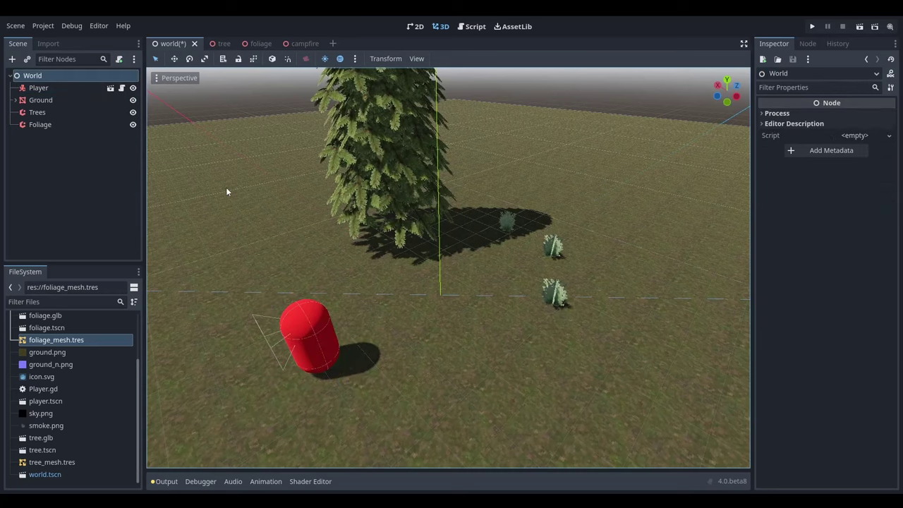
key(ctrl+shift+a)
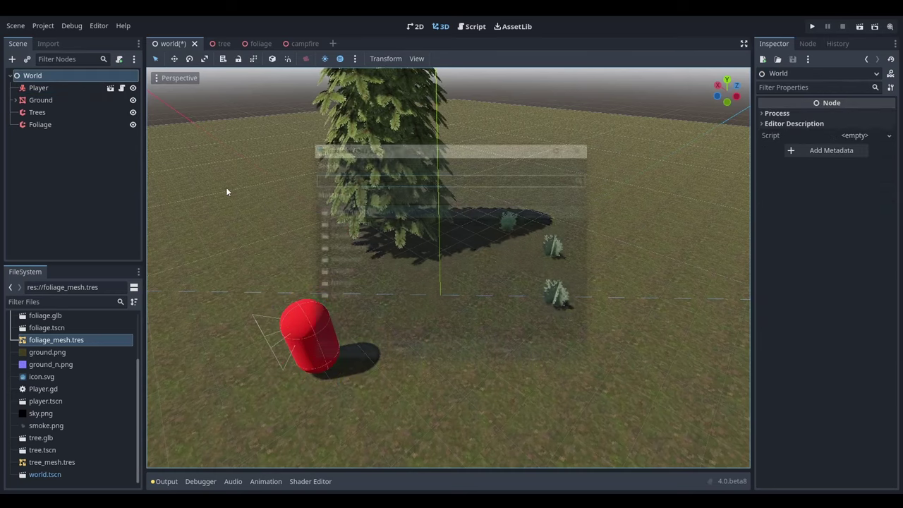
text(camp)
key(Down)
key(Return)
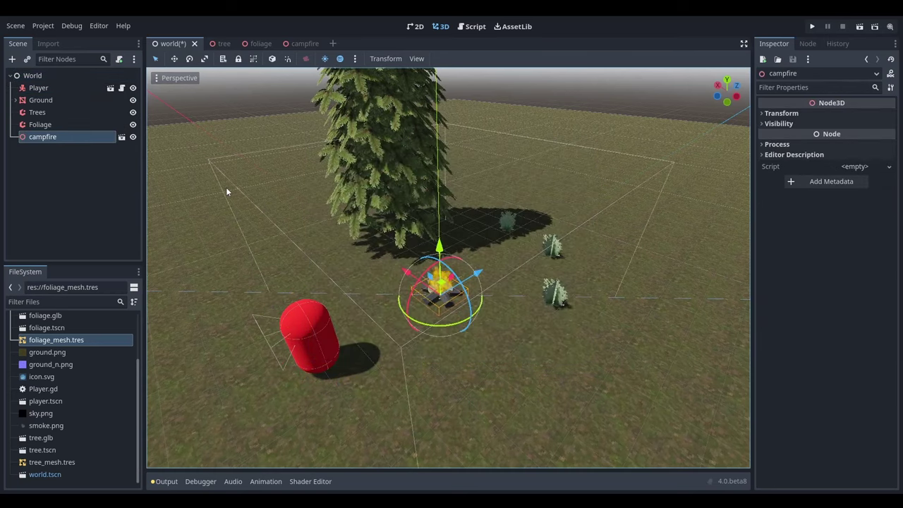
scroll(450, 368, up, 4)
middle_drag(452, 368, 497, 318)
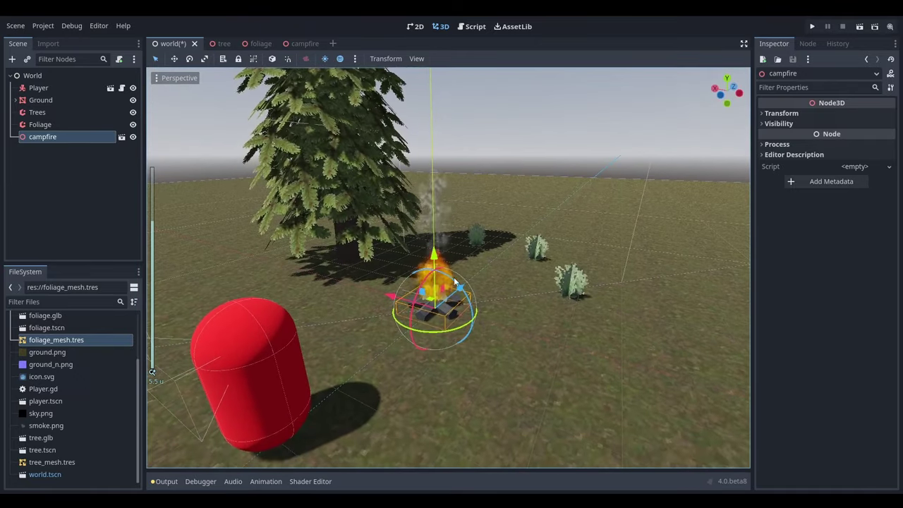
shift+middle_drag(389, 264, 445, 249)
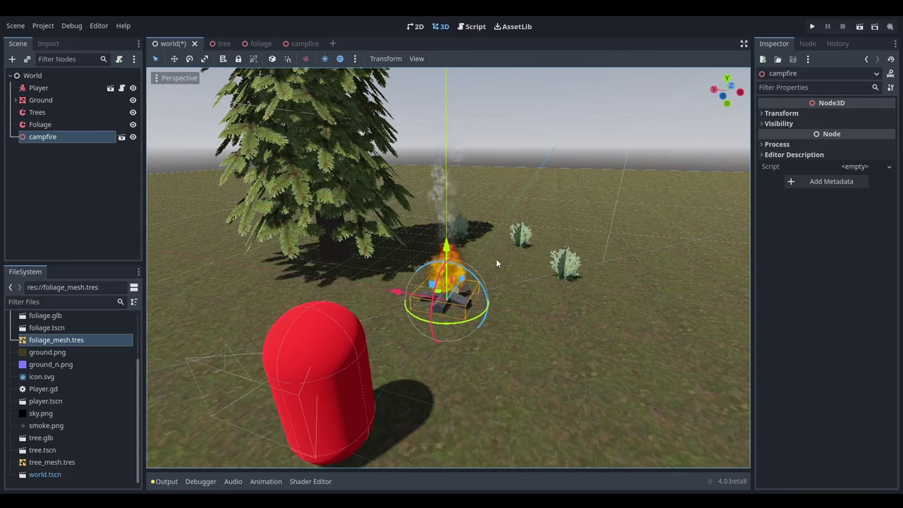
middle_drag(496, 263, 511, 278)
key(ctrl+s)
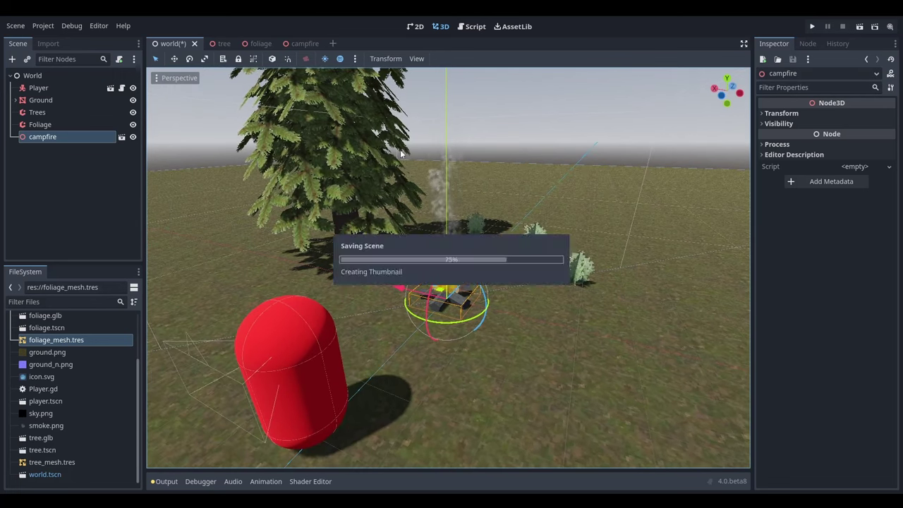
Step: In the campfire scene, set the flames particles' preprocess time to 2 s
click(305, 43)
click(39, 99)
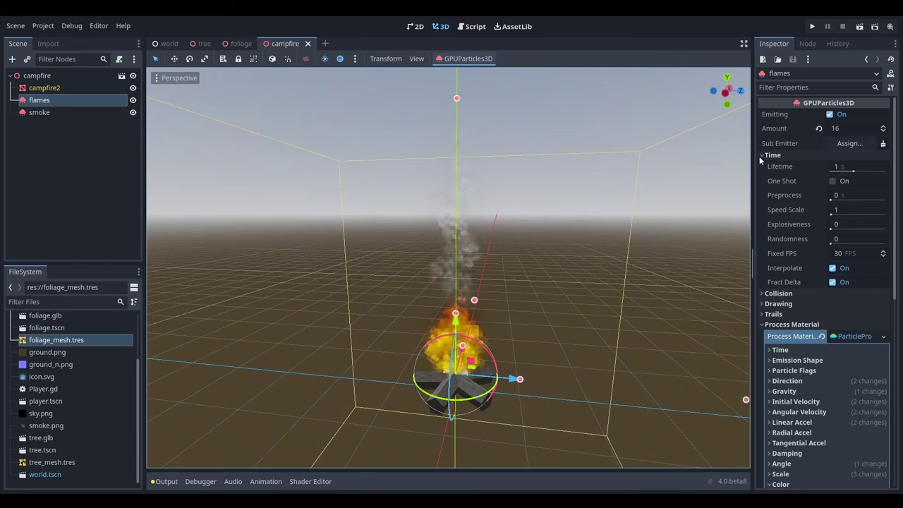
click(860, 195)
text(2)
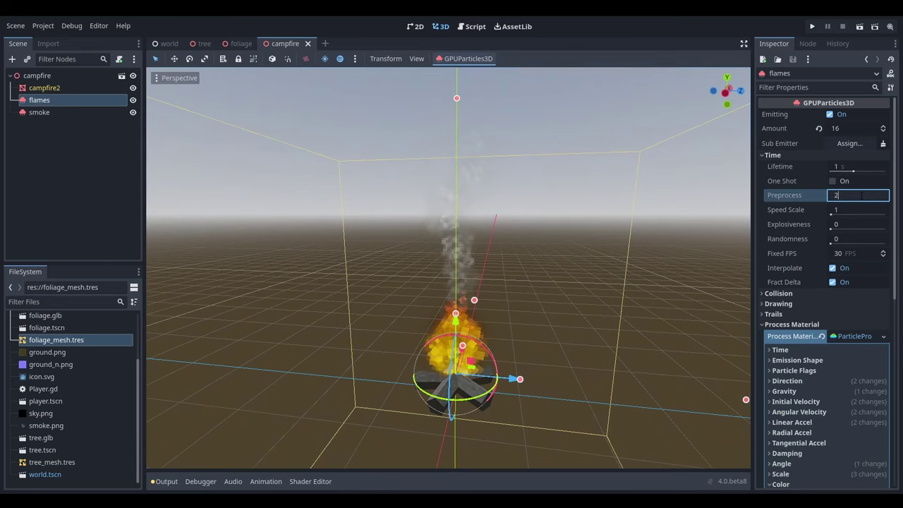
Step: Set the smoke particles' preprocess time to 2 s and save the campfire scene
click(67, 114)
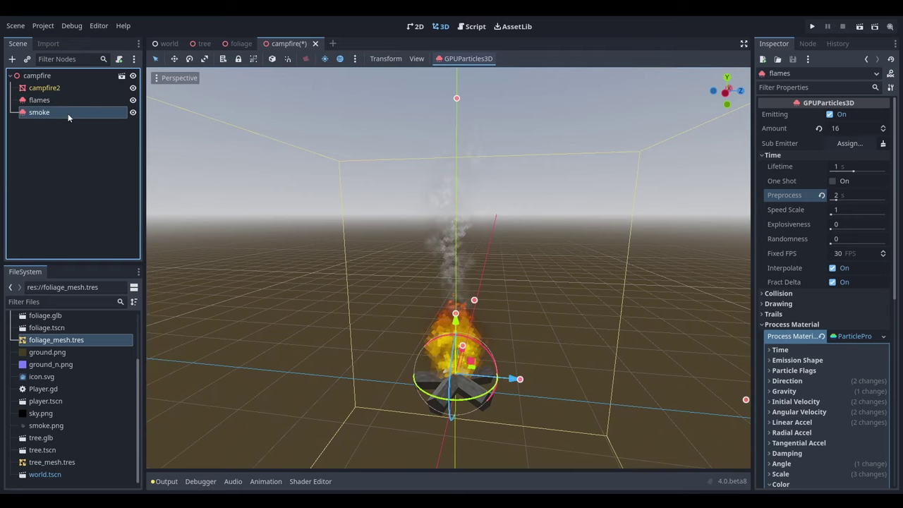
click(859, 195)
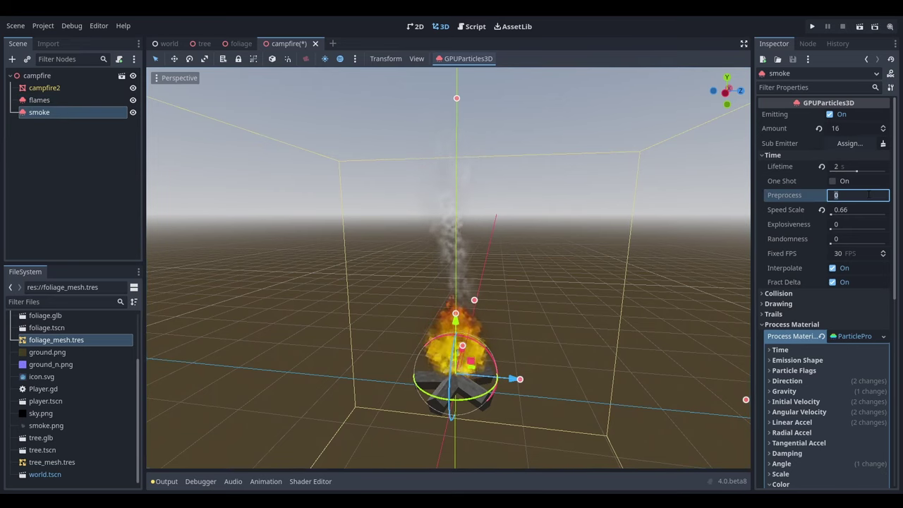
text(2)
key(Return)
key(ctrl+s)
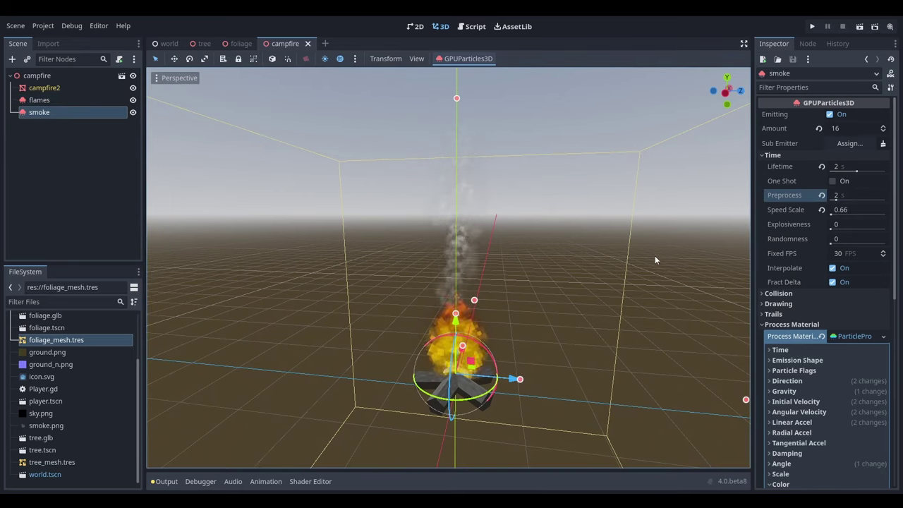
middle_drag(571, 252, 607, 283)
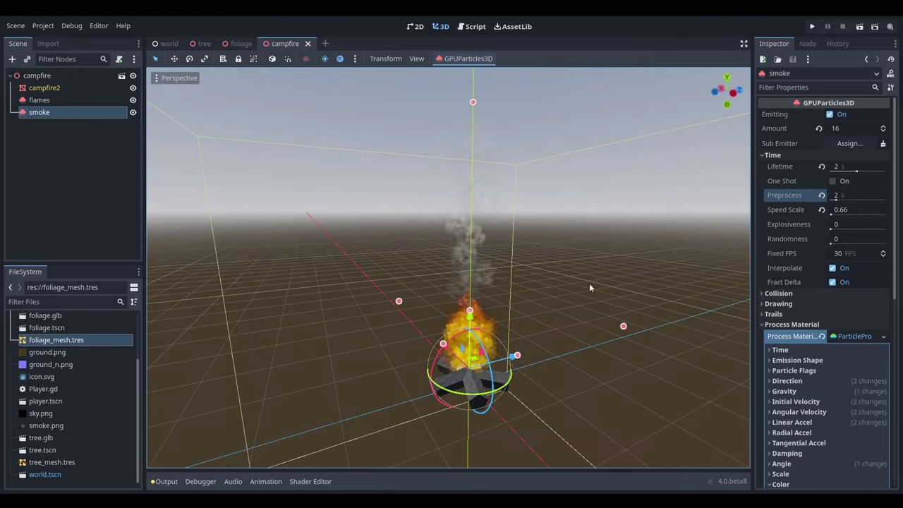
middle_drag(541, 291, 495, 286)
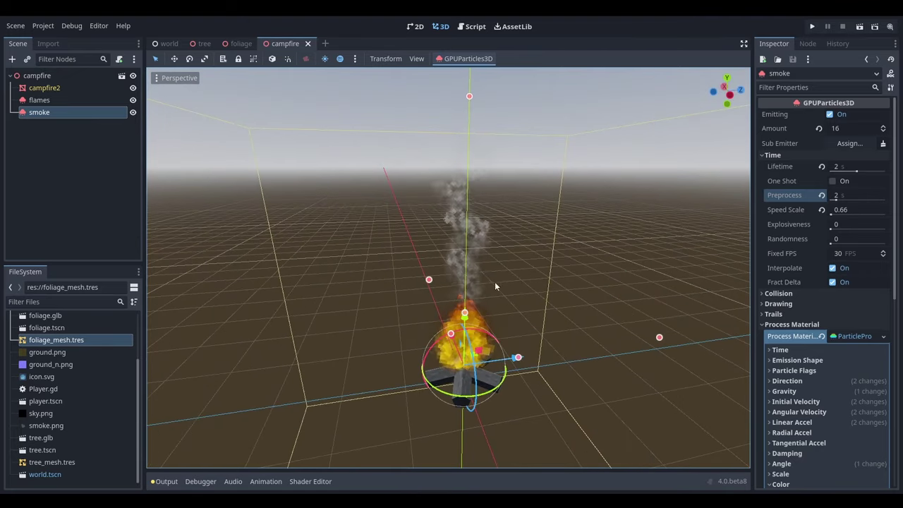
Step: Return to the world scene and set the Ground material's metallic specular value to 0
click(169, 44)
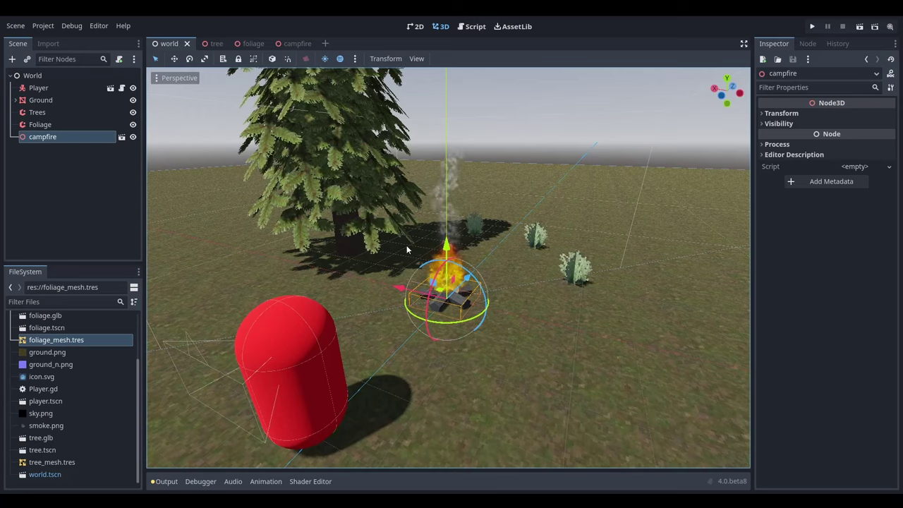
scroll(406, 245, down, 8)
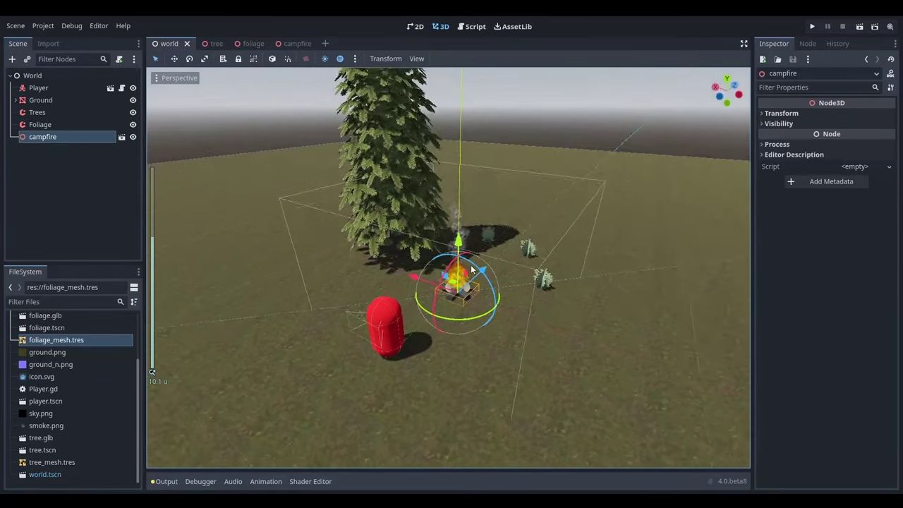
middle_drag(472, 269, 504, 245)
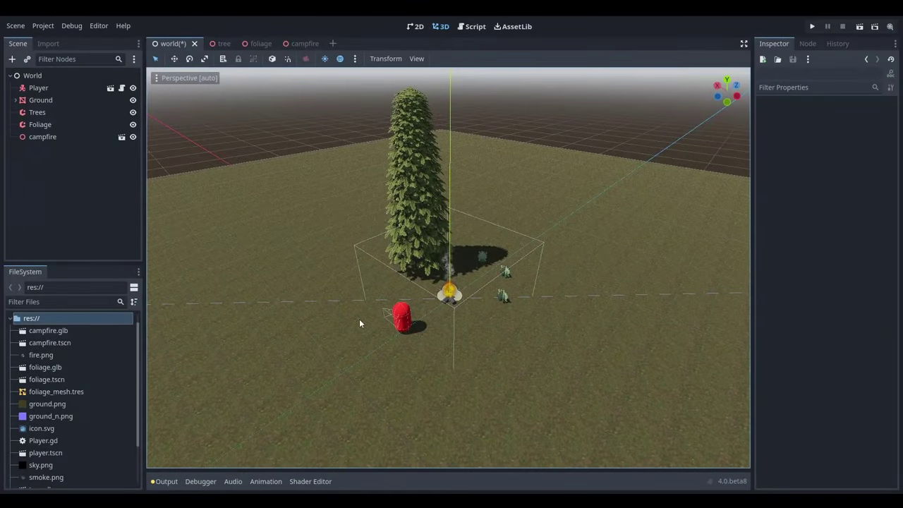
click(70, 100)
scroll(808, 329, down, 2)
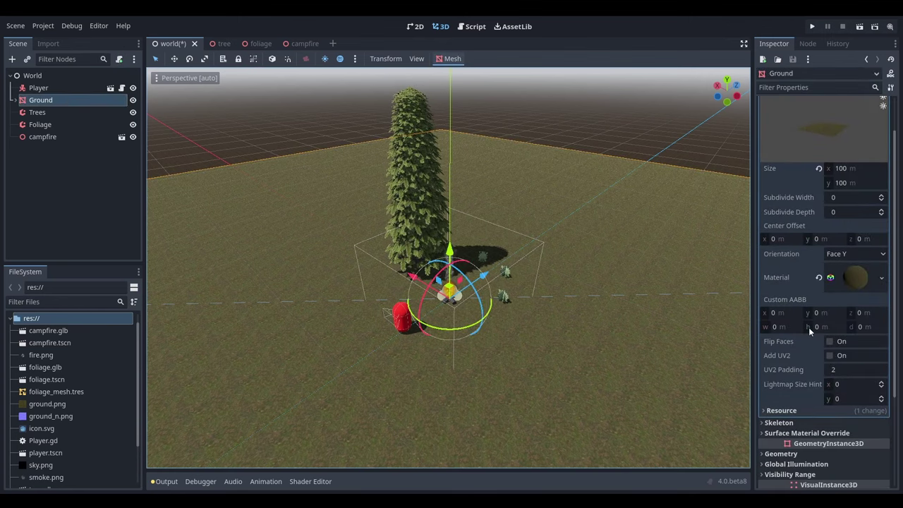
click(854, 232)
scroll(851, 259, down, 2)
scroll(851, 258, down, 2)
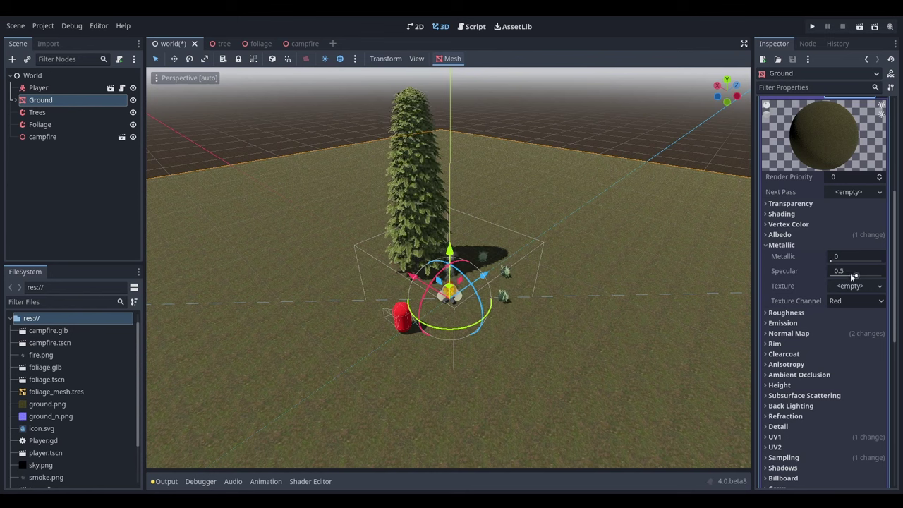
drag(857, 278, 822, 277)
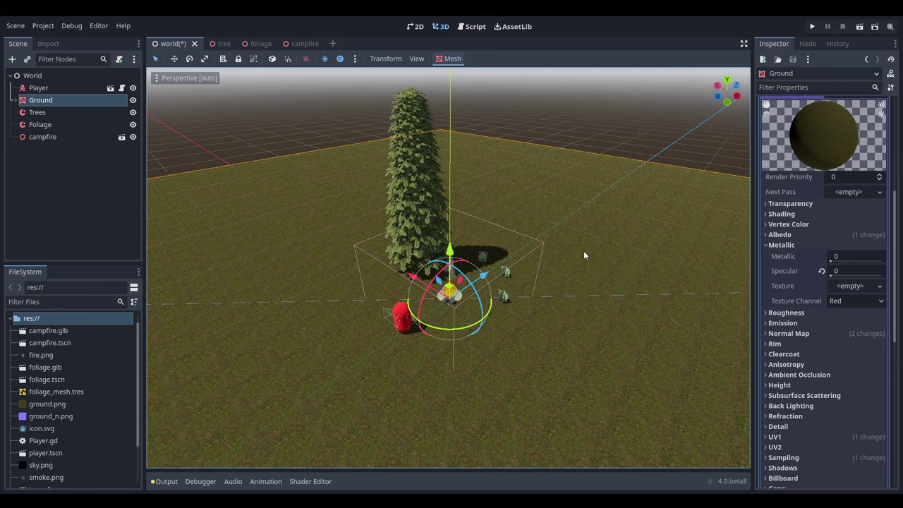
scroll(847, 233, up, 5)
click(851, 223)
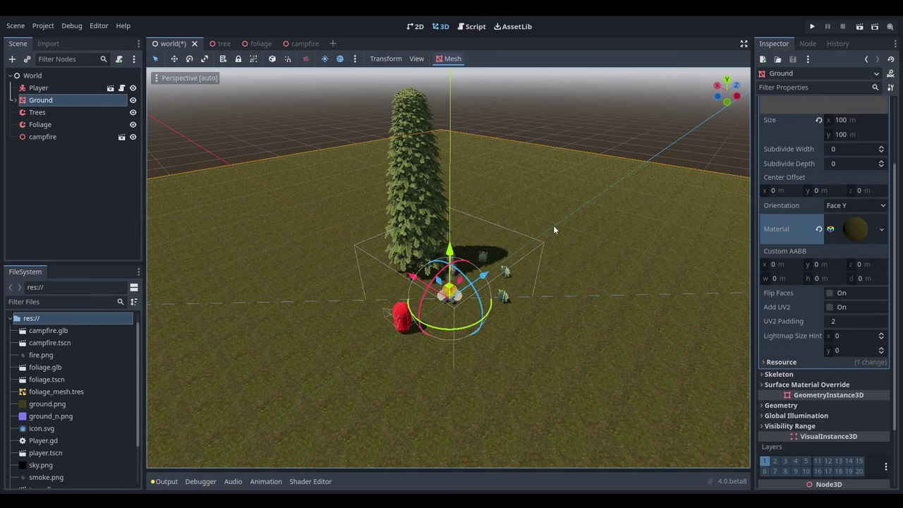
middle_drag(554, 225, 491, 196)
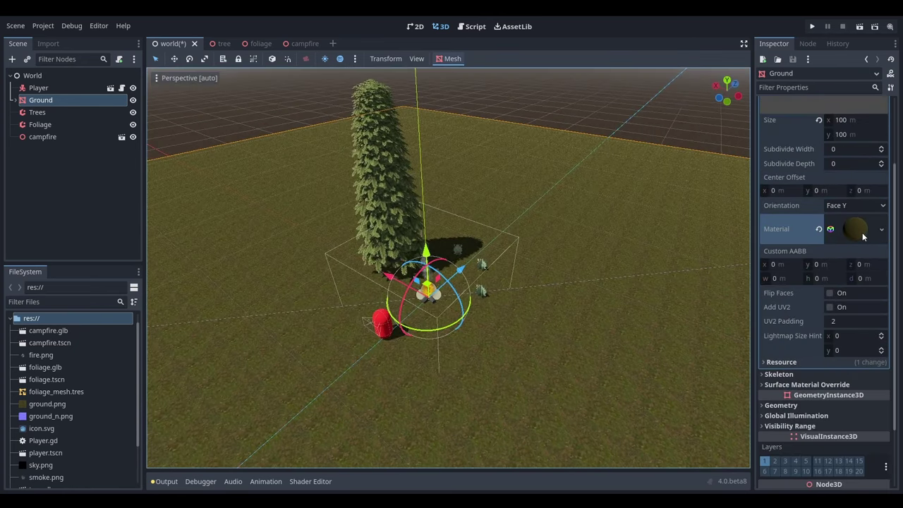
click(863, 235)
click(856, 230)
shift+middle_drag(478, 238, 413, 199)
Step: Select the Trees grid map and view the world from the top with the unshaded display mode
click(37, 112)
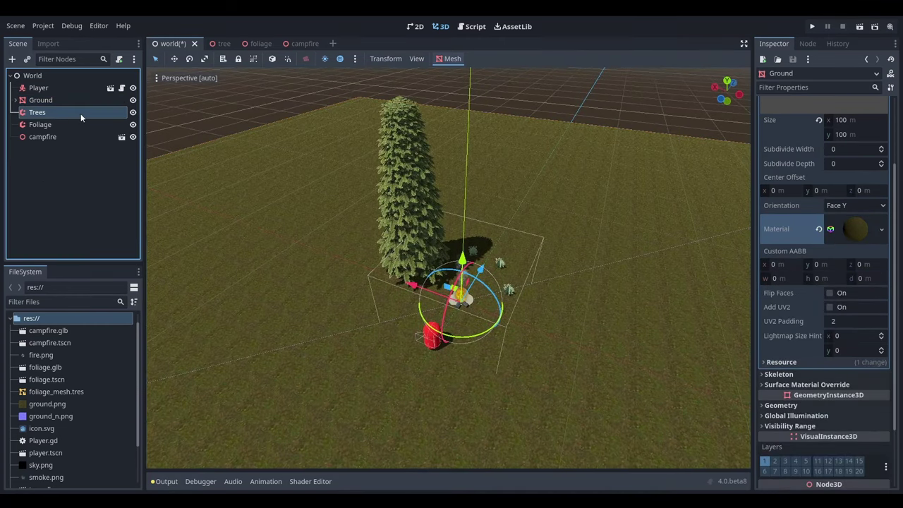
middle_drag(486, 188, 520, 260)
key(KP_7)
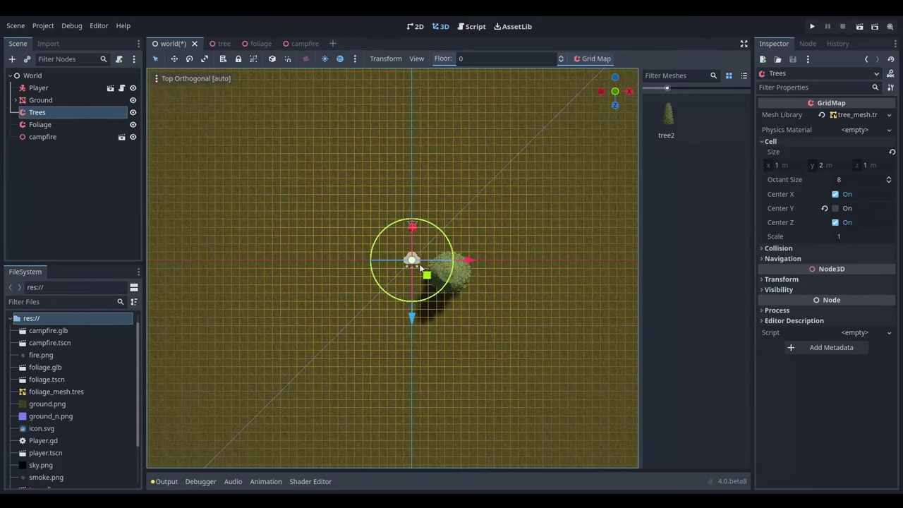
click(170, 79)
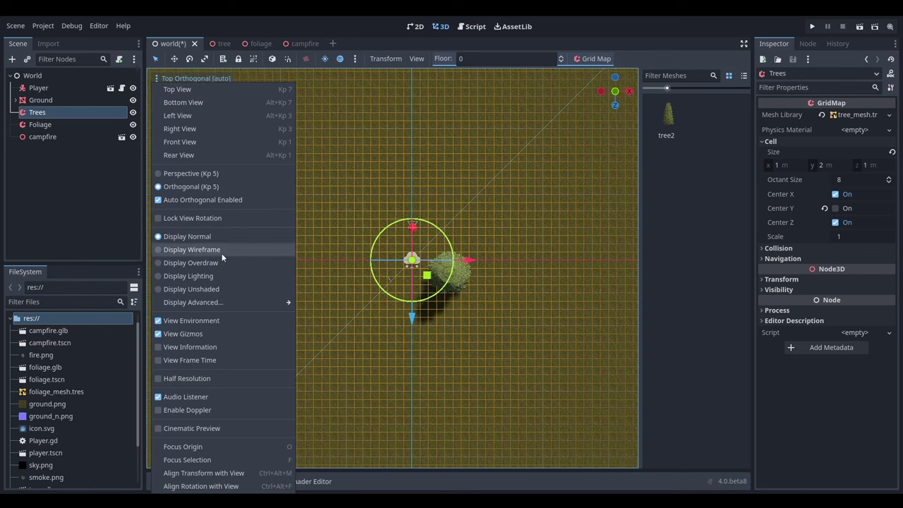
click(222, 289)
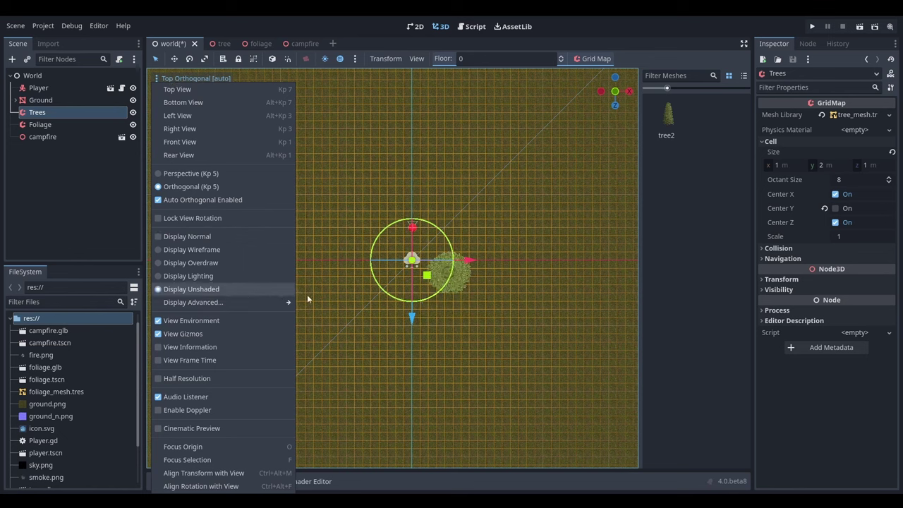
click(656, 118)
Step: Choose the tree2 mesh for painting and remove the existing tree next to the campfire
click(660, 123)
scroll(490, 202, up, 3)
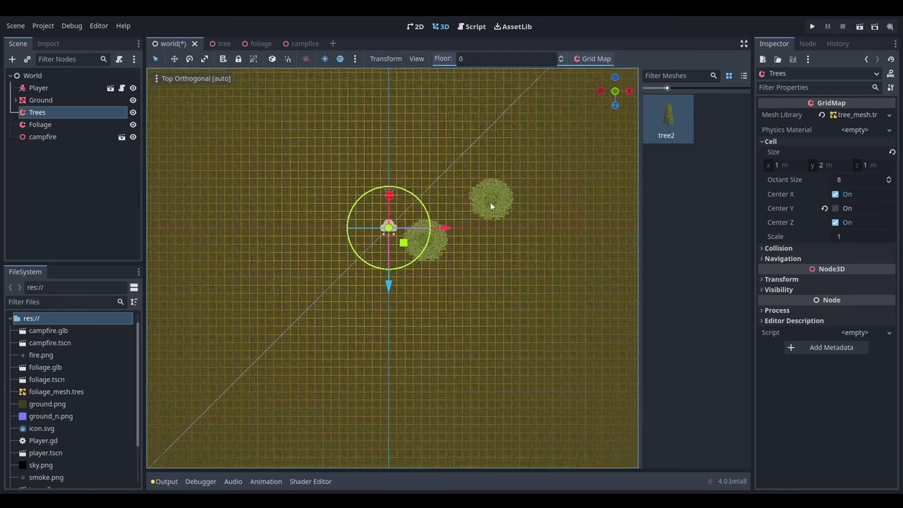
scroll(520, 234, down, 4)
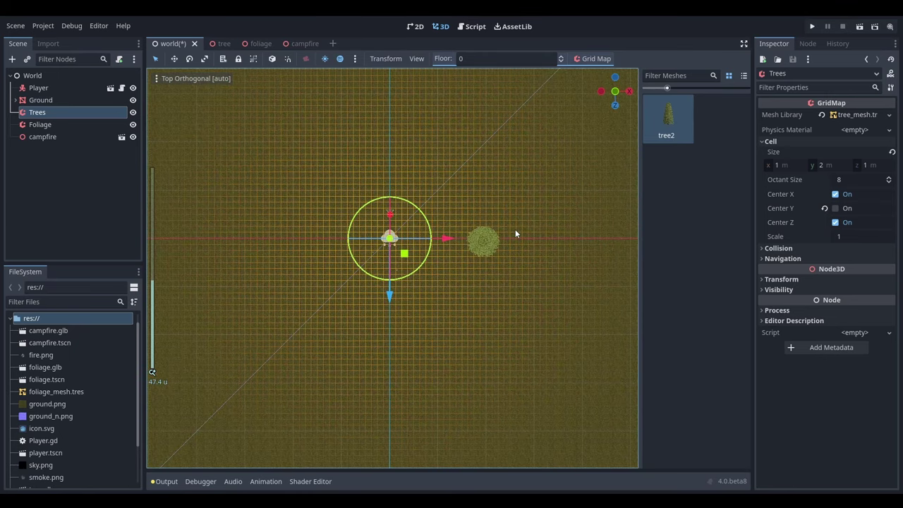
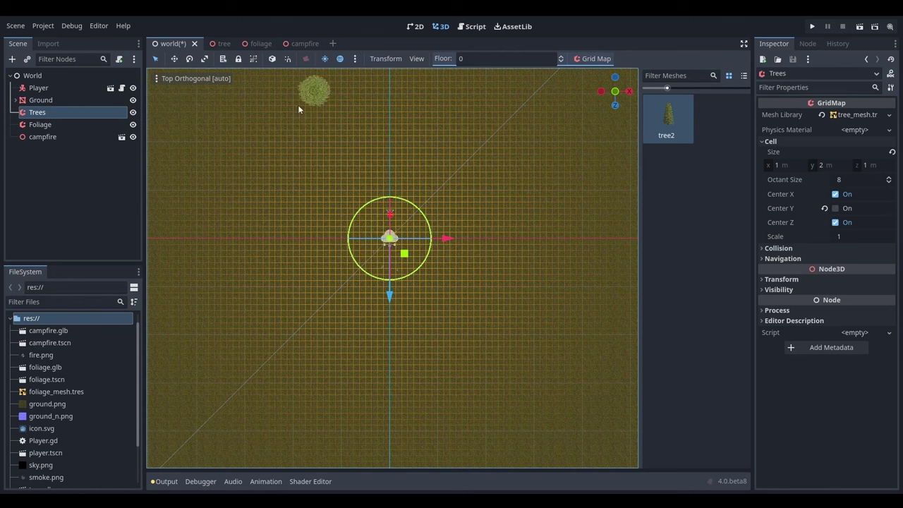
Step: Place five separate tree2 trees loosely around the campfire, leaving open ground in the middle
scroll(456, 266, up, 2)
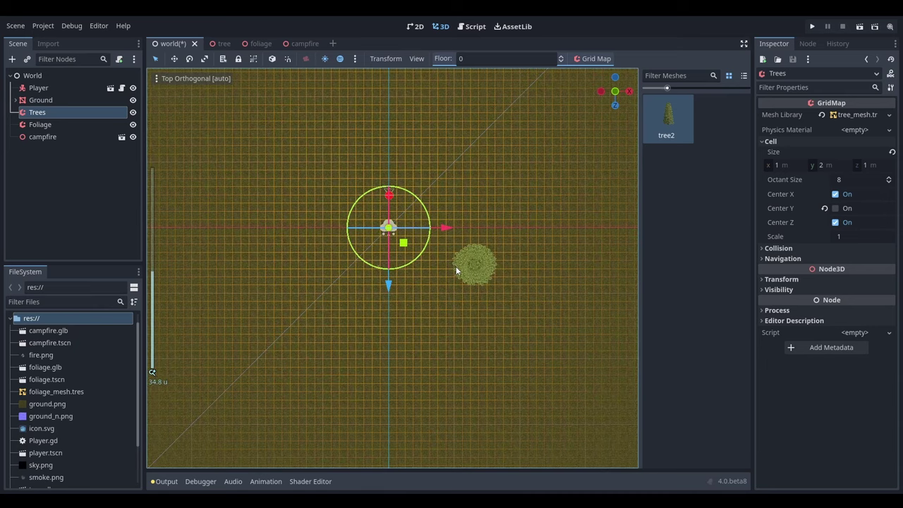
click(435, 279)
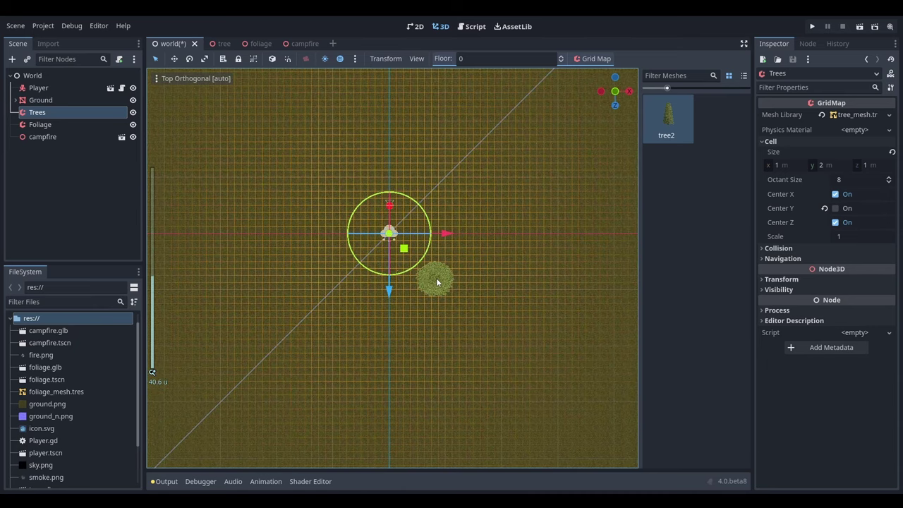
click(317, 211)
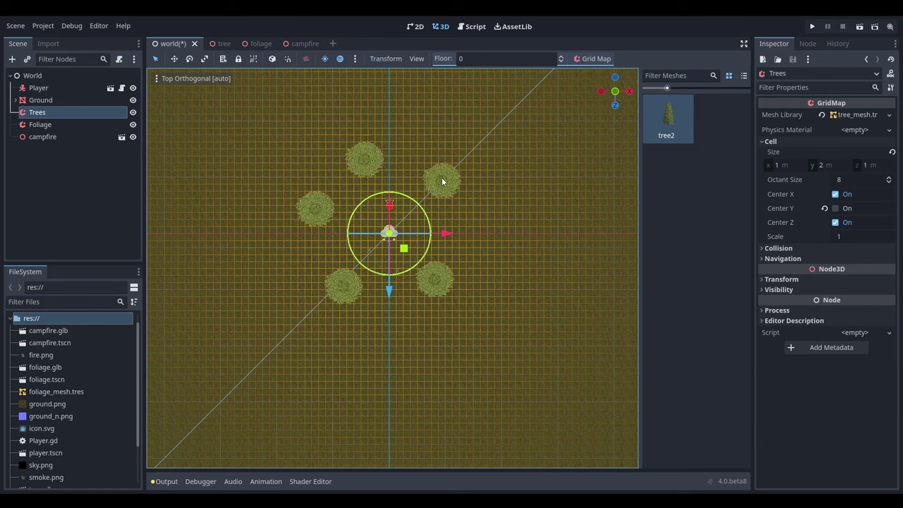
click(443, 182)
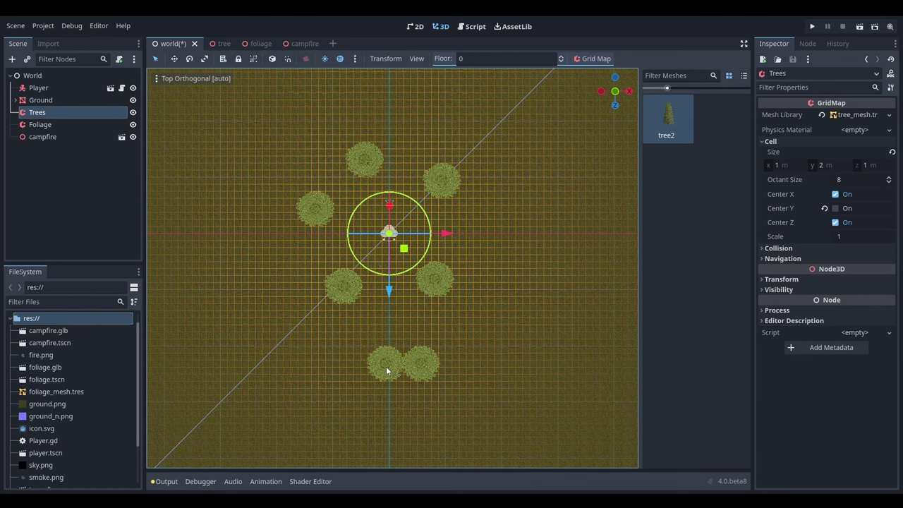
Step: Paint a closed ring of trees around the clearing and shift its +X/+Z corner trees slightly inward
click(387, 366)
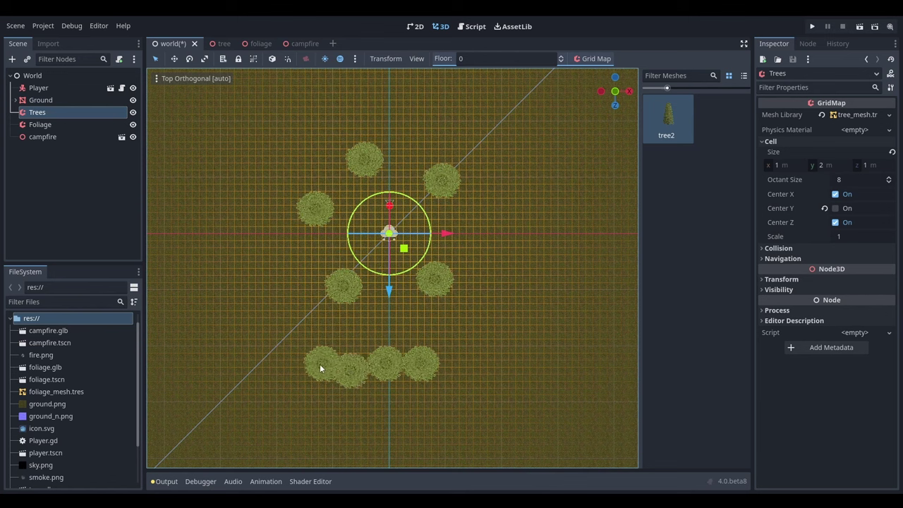
click(314, 360)
mouse_move(285, 335)
mouse_down()
mouse_move(258, 308)
mouse_move(254, 235)
mouse_move(271, 173)
mouse_move(323, 127)
mouse_move(395, 99)
mouse_move(459, 127)
mouse_move(506, 201)
mouse_move(499, 317)
mouse_move(463, 362)
mouse_up()
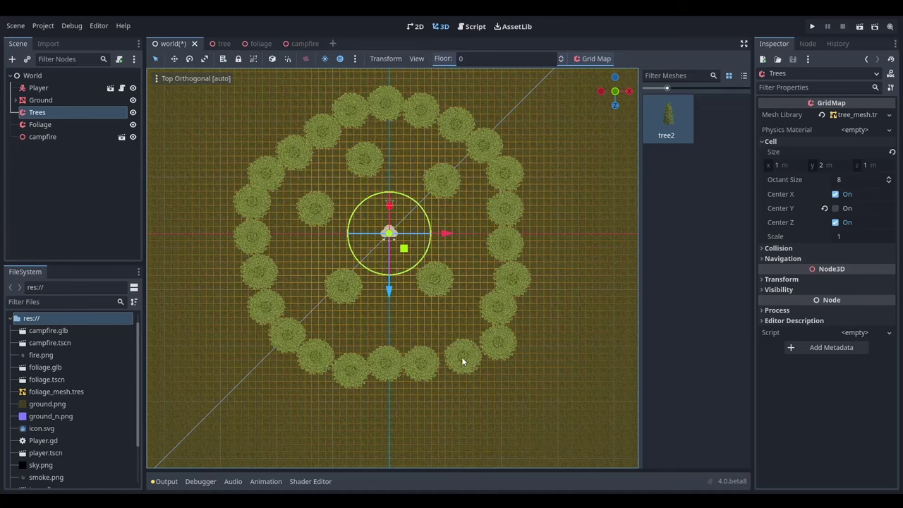
right_click(498, 343)
right_click(497, 309)
click(491, 309)
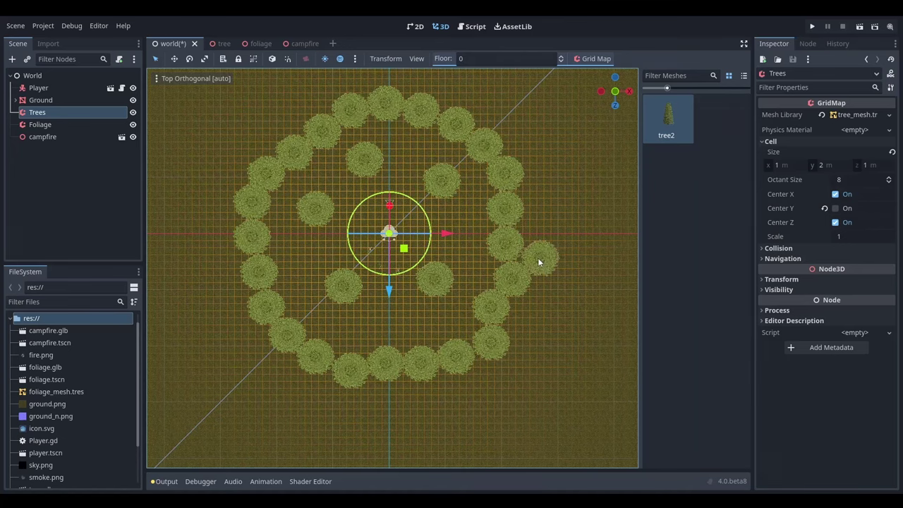
Step: Add a second, staggered ring of trees just outside the first and erase the stray tree beyond it
click(537, 258)
click(535, 194)
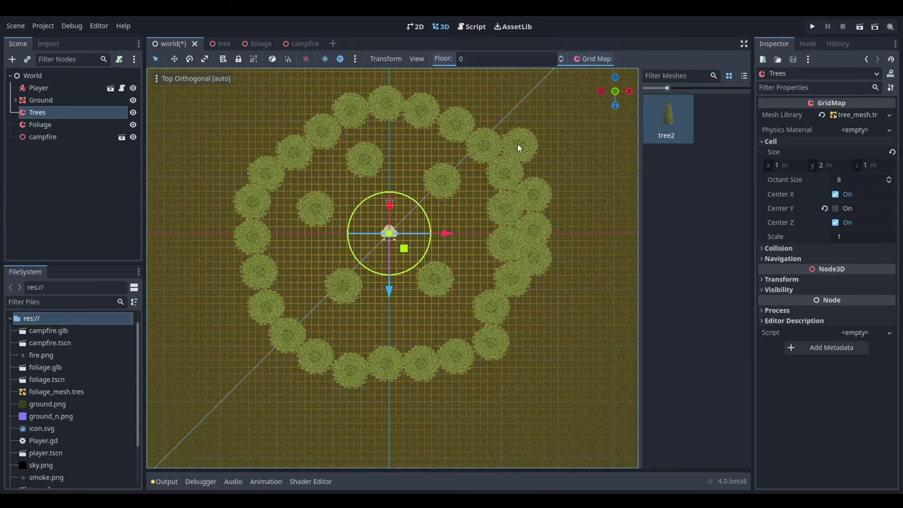
click(518, 145)
click(485, 118)
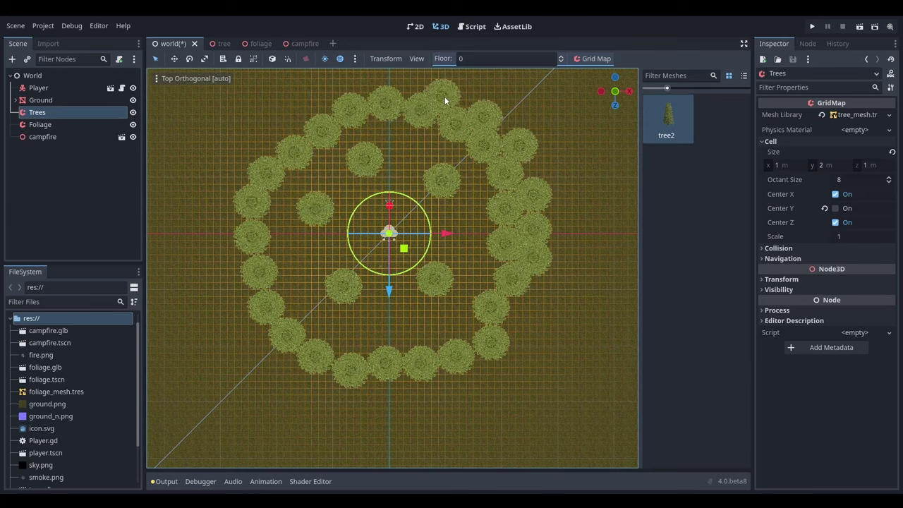
click(407, 82)
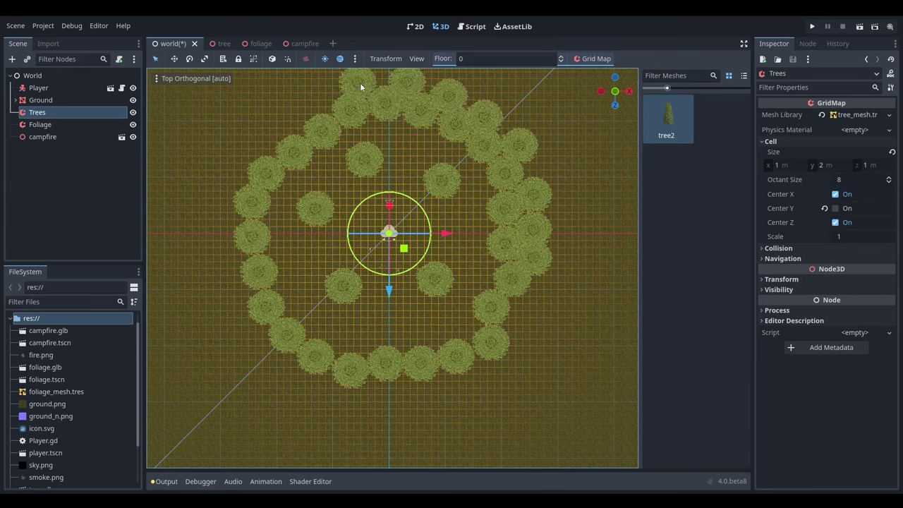
click(321, 104)
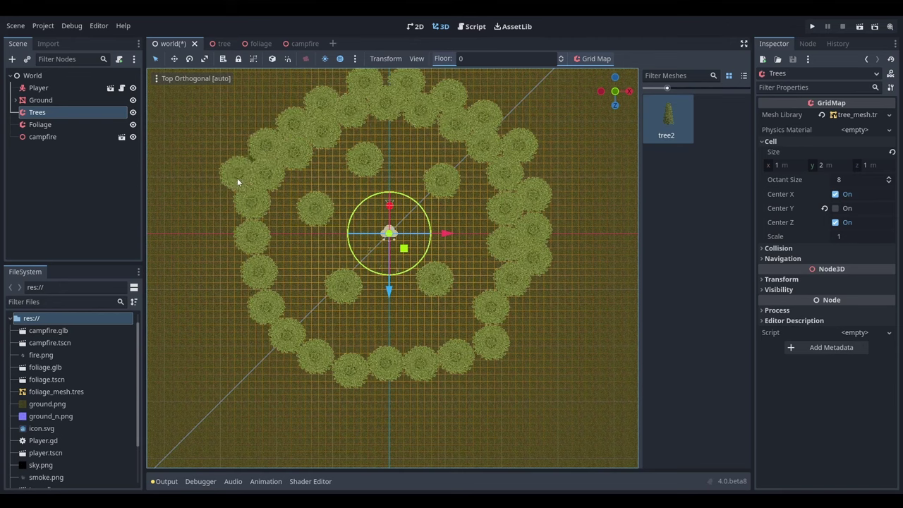
mouse_move(227, 220)
mouse_down()
mouse_move(235, 295)
mouse_move(291, 364)
mouse_move(373, 386)
mouse_move(484, 377)
mouse_move(529, 308)
mouse_up()
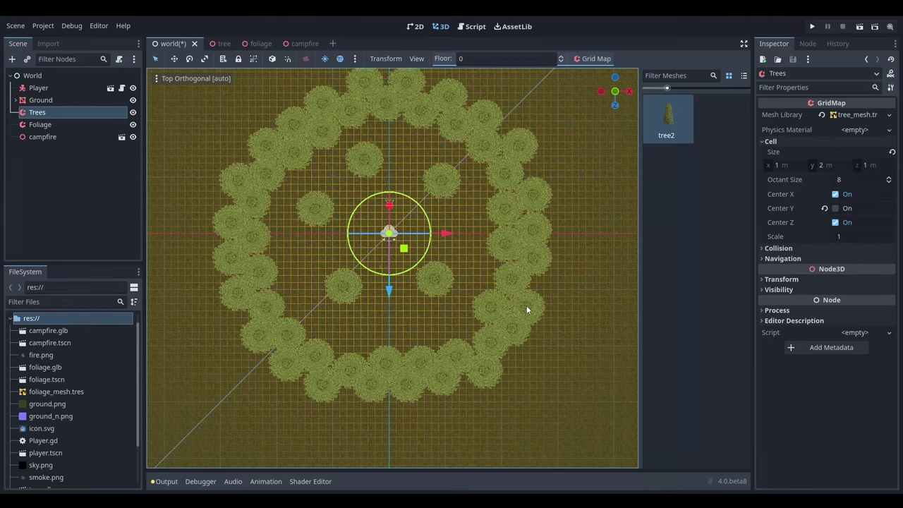
click(536, 382)
right_click(536, 382)
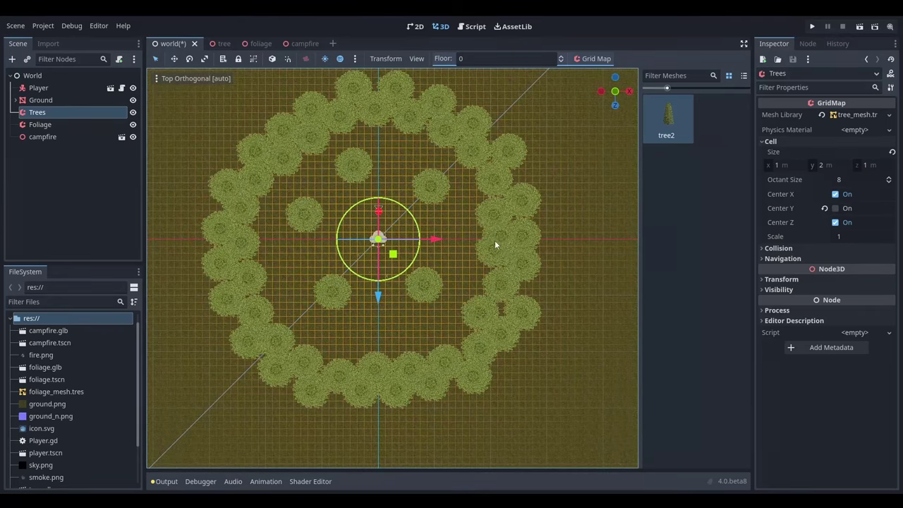
click(619, 186)
Step: Run the project, walk around the campfire to examine the surrounding trees, and quit the game
click(813, 27)
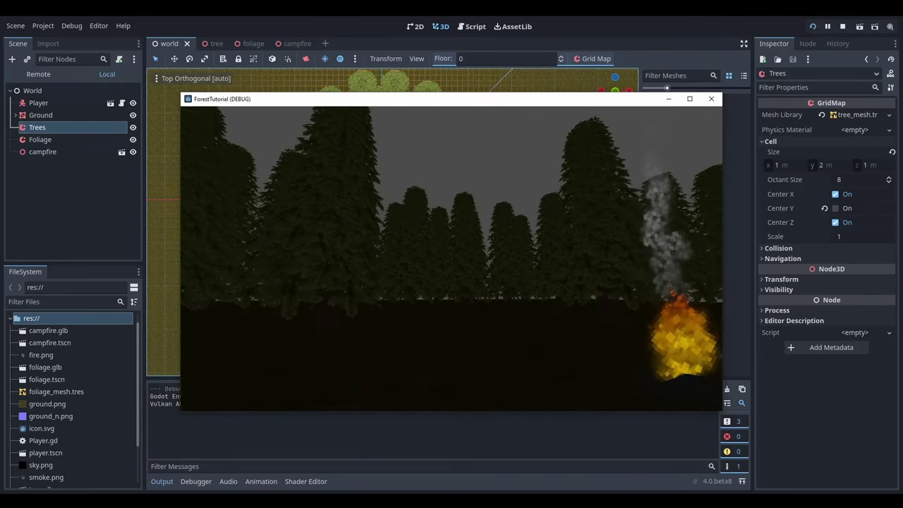
key(s)
key(a)
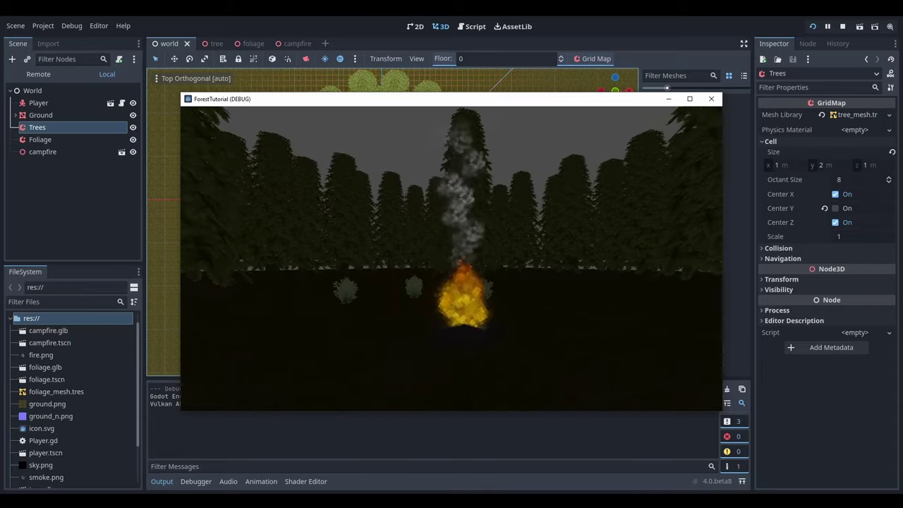
key(w)
key(a)
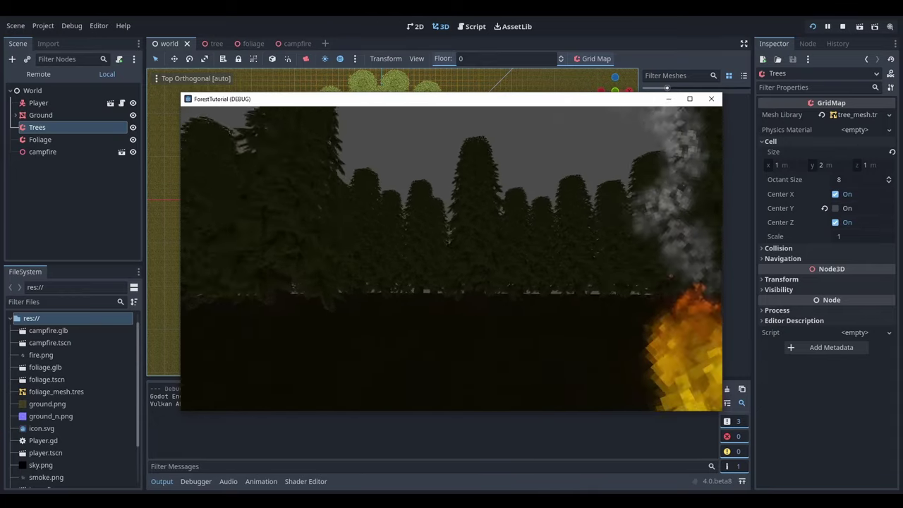
key(s)
key(a)
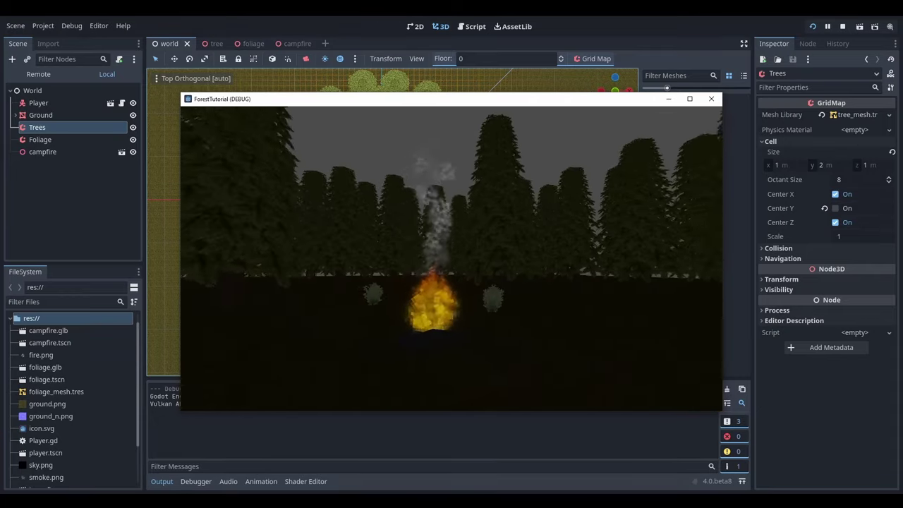
key(d)
key(a)
key(d)
key(Escape)
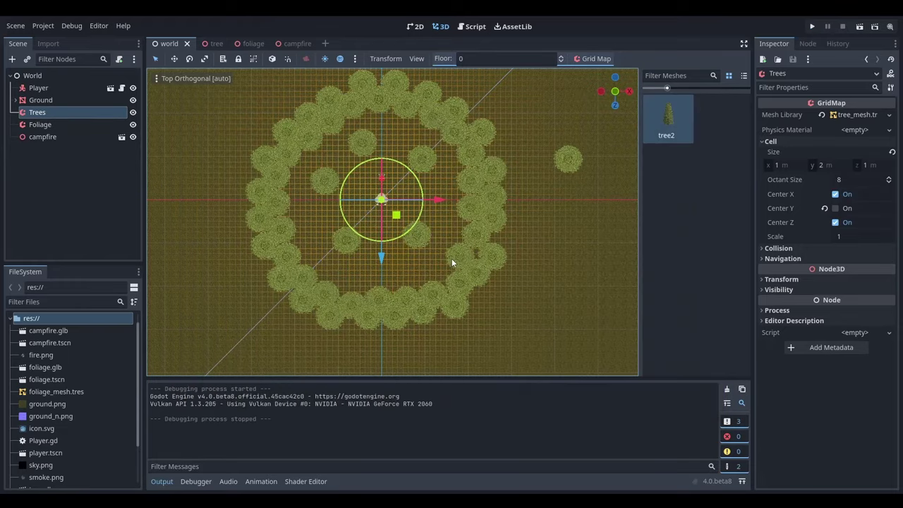
Step: Select the Foliage grid map and scatter foliage2 plants over the +X and +Z sides of the clearing
click(59, 124)
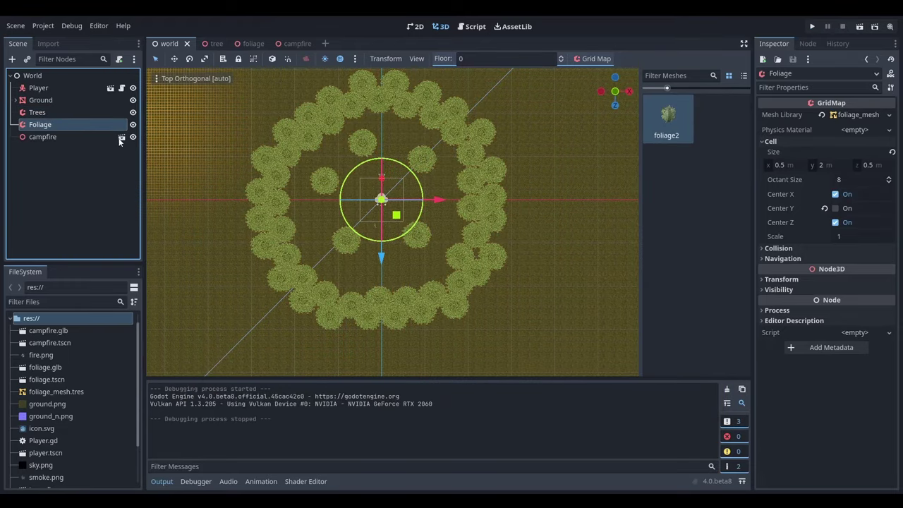
scroll(399, 252, up, 5)
shift+middle_drag(401, 252, 404, 272)
scroll(422, 233, up, 2)
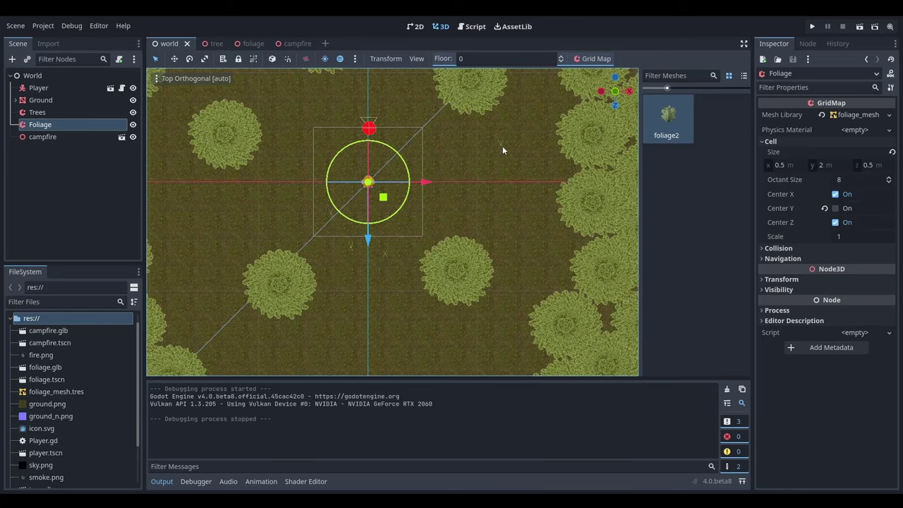
click(526, 240)
click(447, 192)
shift+middle_drag(456, 299, 497, 229)
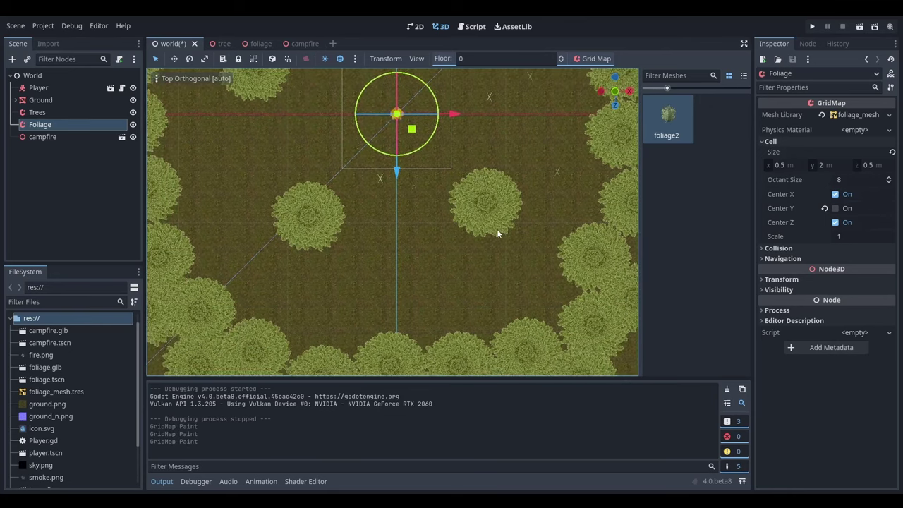
click(466, 290)
click(409, 248)
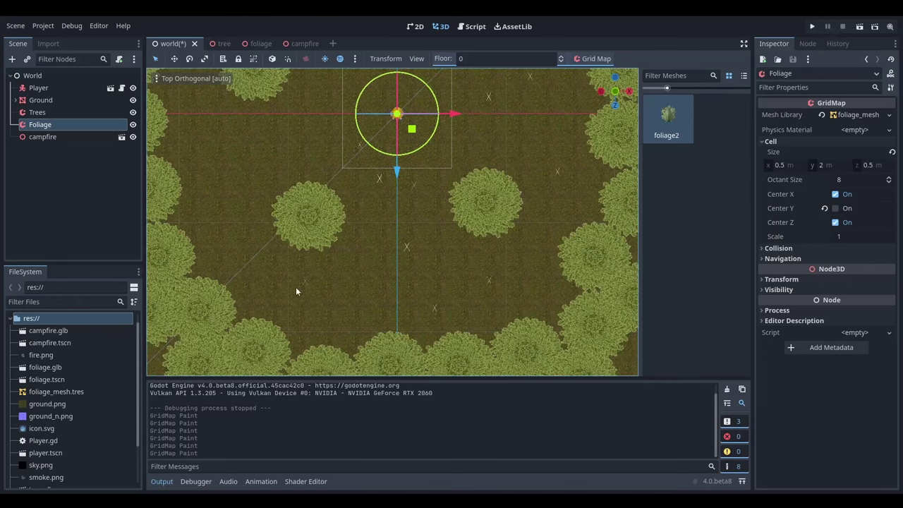
click(292, 287)
Step: Scatter more foliage2 plants between the trees on the -X and -Z sides of the clearing
shift+middle_drag(308, 178, 347, 228)
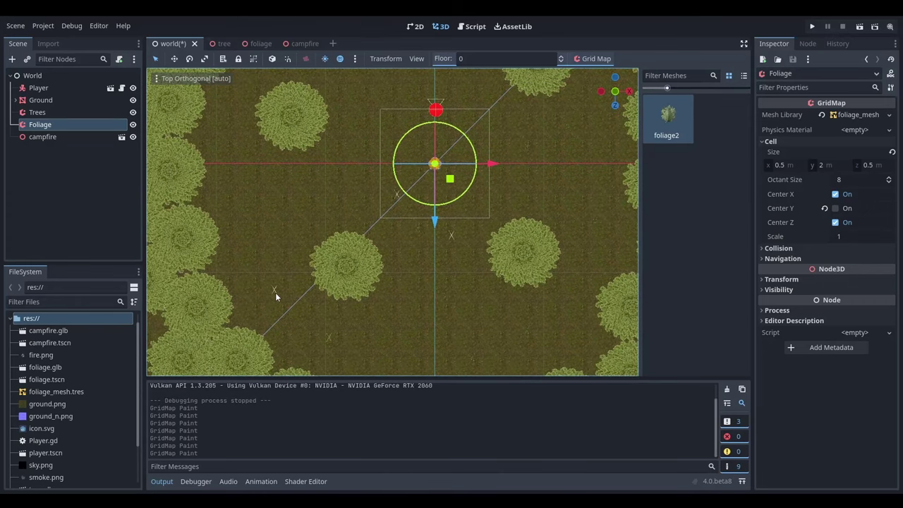
shift+middle_drag(244, 149, 278, 214)
click(216, 222)
click(302, 128)
shift+middle_drag(418, 141, 357, 214)
click(165, 151)
click(334, 85)
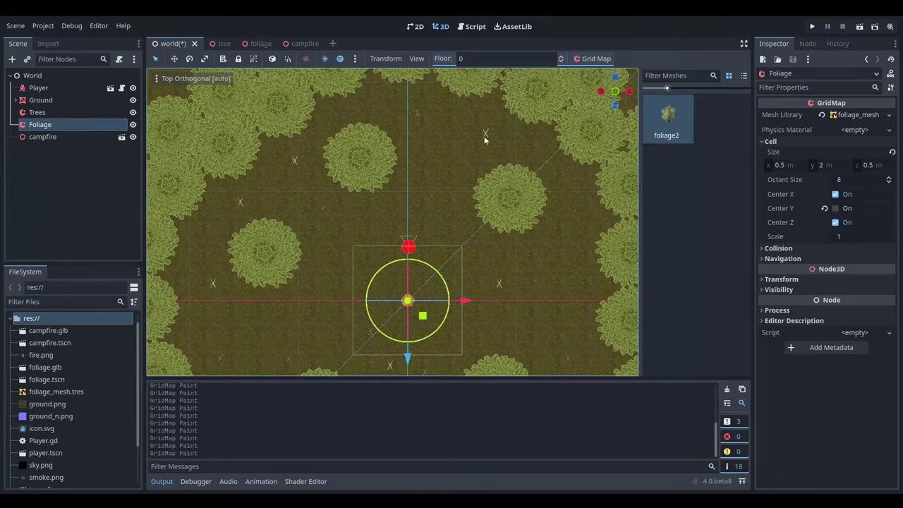
Step: Fill the remaining bare ground near the campfire with a few more foliage2 plants
shift+middle_drag(453, 286, 457, 174)
scroll(455, 177, up, 8)
scroll(452, 309, down, 4)
click(459, 318)
shift+middle_drag(356, 222, 360, 266)
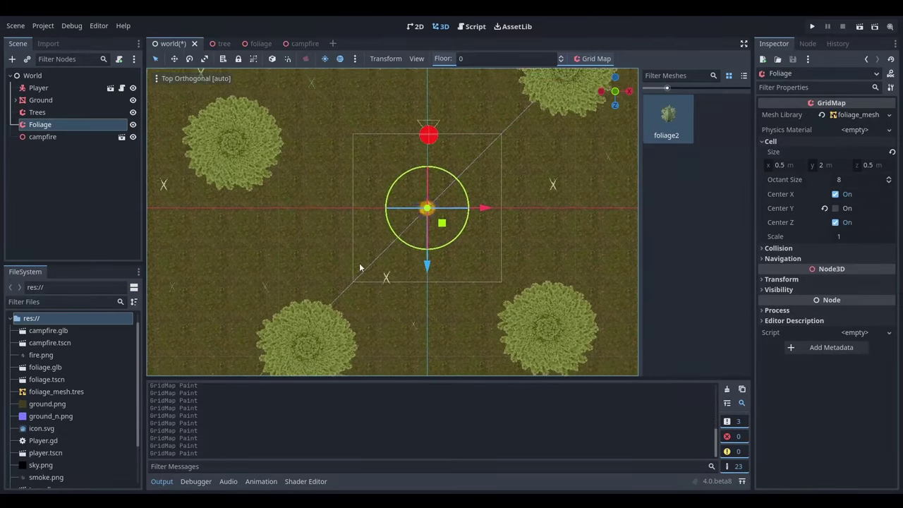
click(360, 266)
Step: Show the world in perspective with the normal display mode and turn off the preview sunlight
scroll(395, 254, down, 2)
mouse_move(421, 232)
shift+middle_down()
mouse_move(421, 266)
mouse_move(461, 204)
mouse_move(496, 220)
mouse_move(487, 258)
shift+middle_up()
scroll(430, 240, up, 7)
scroll(462, 206, down, 8)
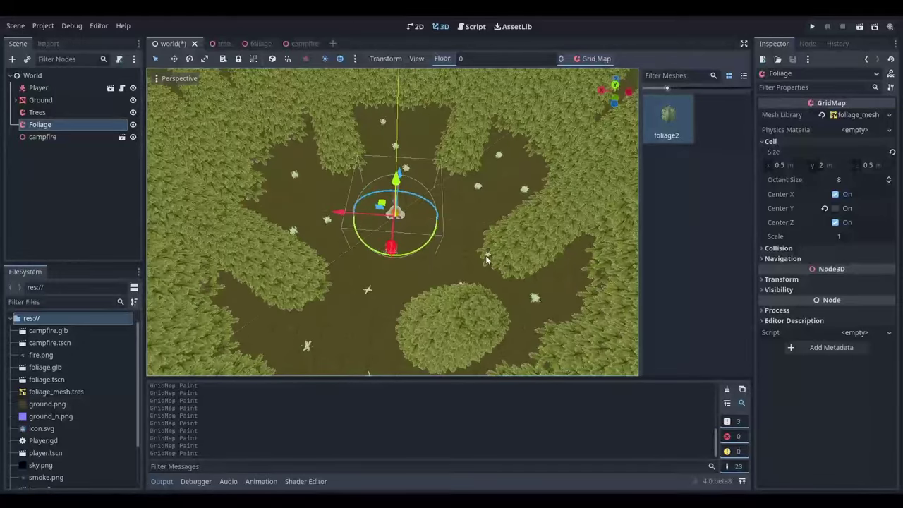
click(178, 78)
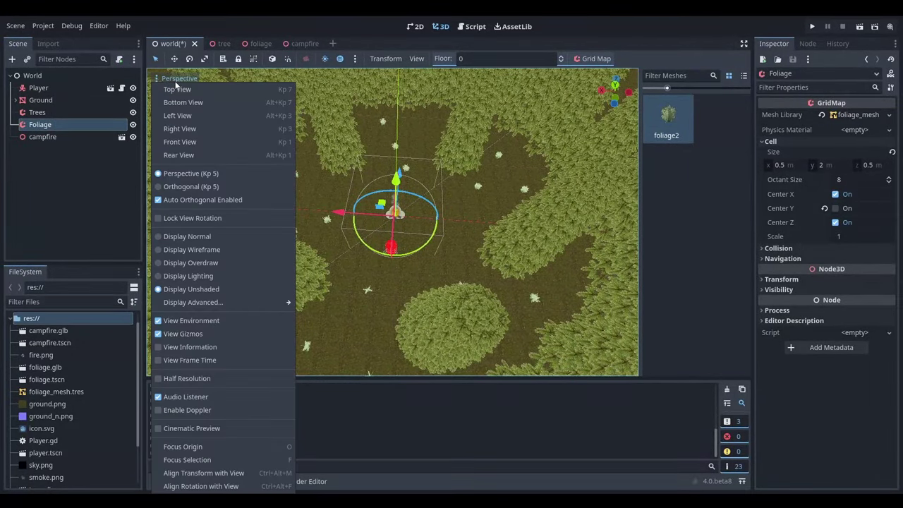
click(221, 236)
click(441, 187)
middle_drag(443, 189, 406, 199)
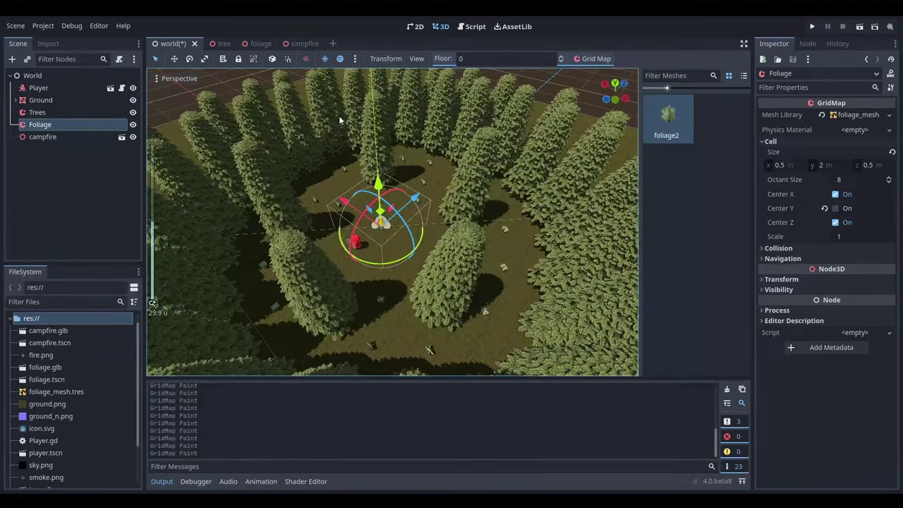
click(325, 58)
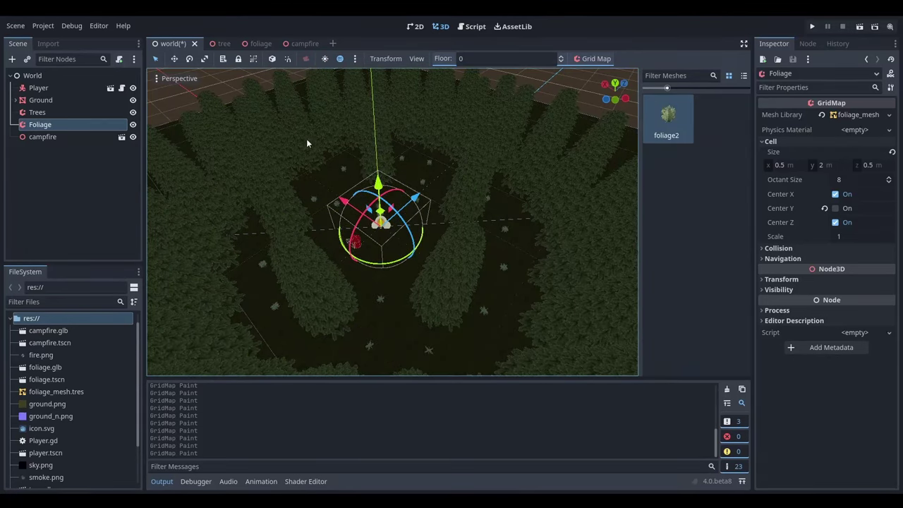
middle_drag(306, 138, 360, 183)
Step: Run the project and walk around the campfire to examine the new foliage and trees
click(813, 29)
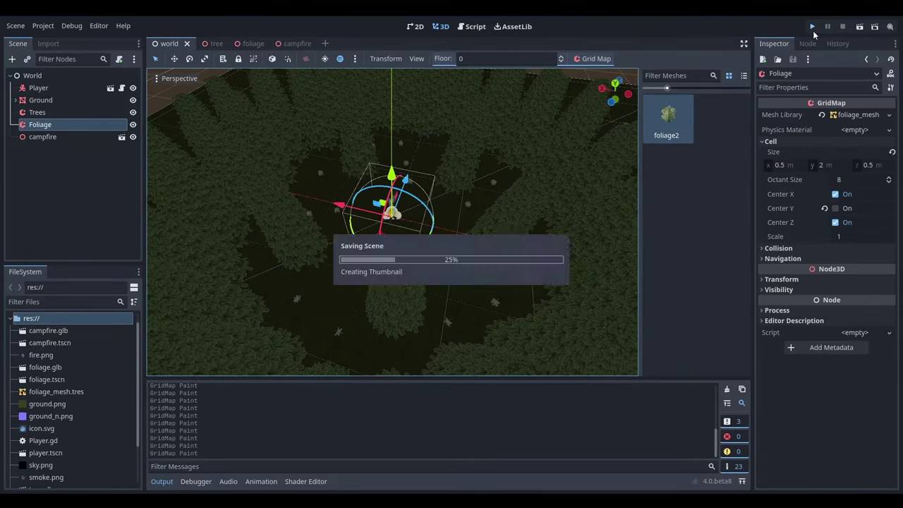
key(w)
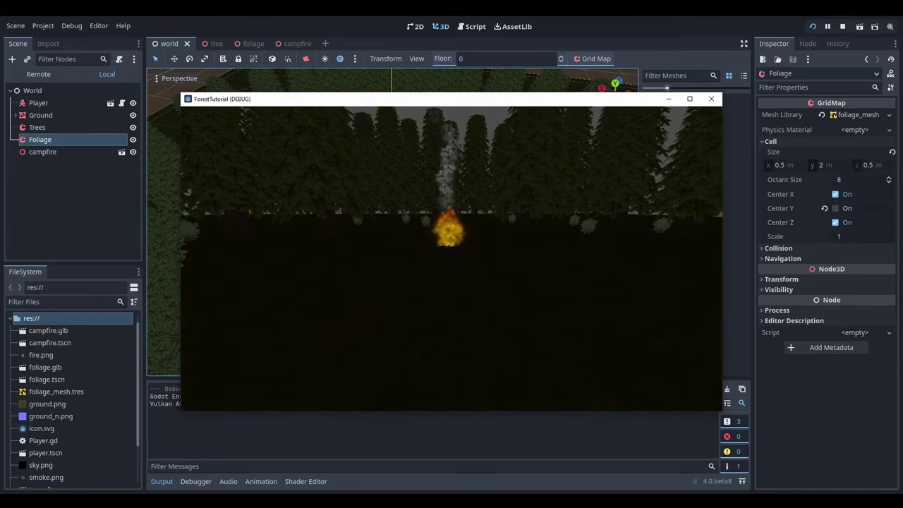
key(w)
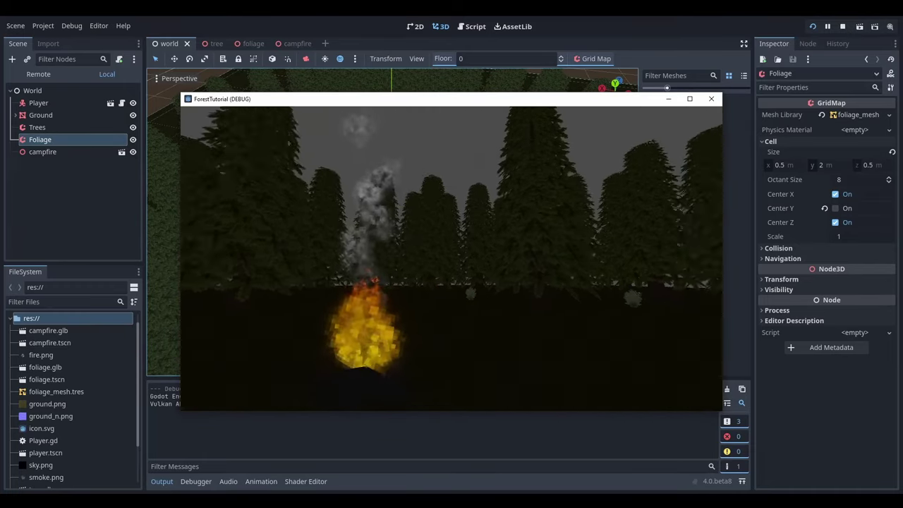
key(s)
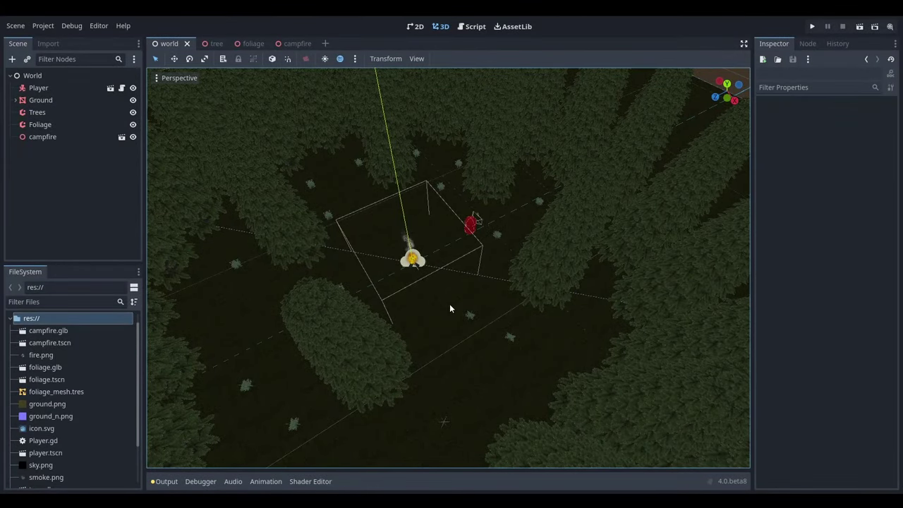
Step: Move the Player away from the campfire to open ground beside the nearby single tree
click(55, 87)
drag(471, 250, 515, 371)
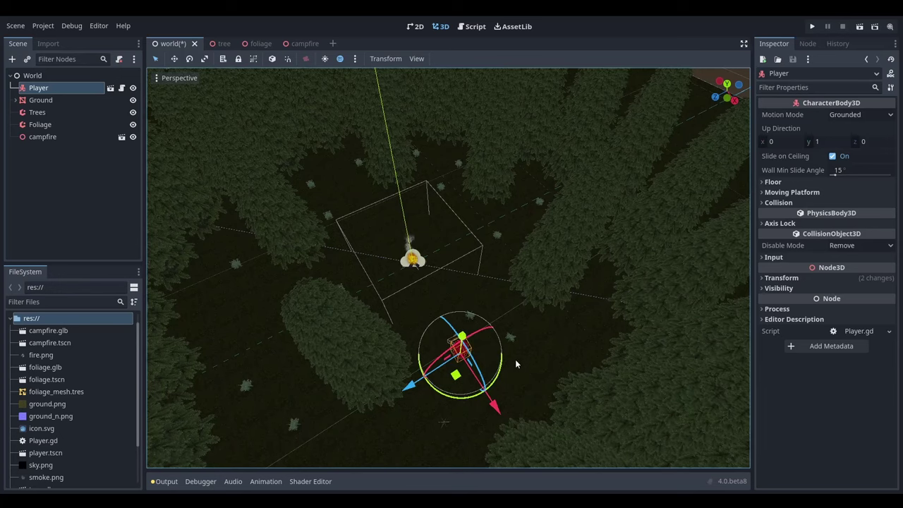
middle_drag(516, 361, 487, 358)
drag(446, 364, 451, 366)
middle_drag(500, 344, 468, 342)
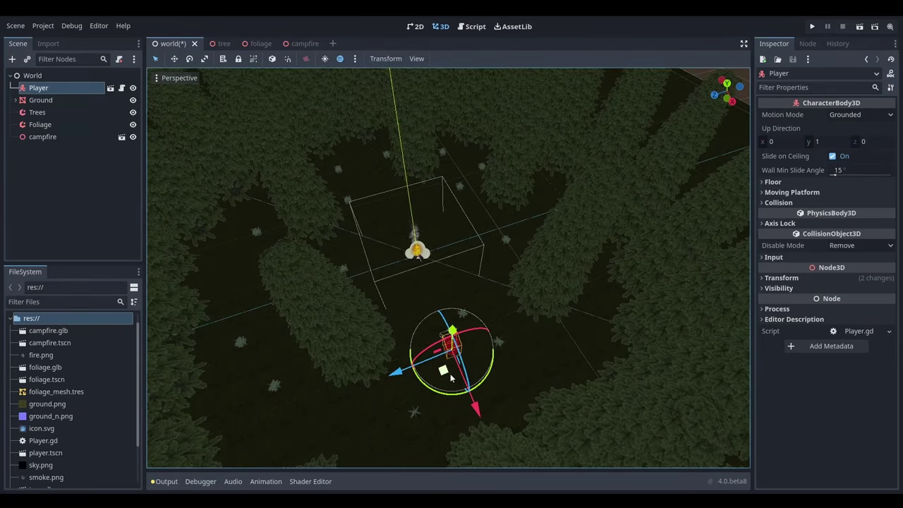
Step: Fine-tune the Player's position on the open ground beside the single tree and save the world scene
drag(446, 372, 444, 372)
middle_drag(381, 343, 480, 297)
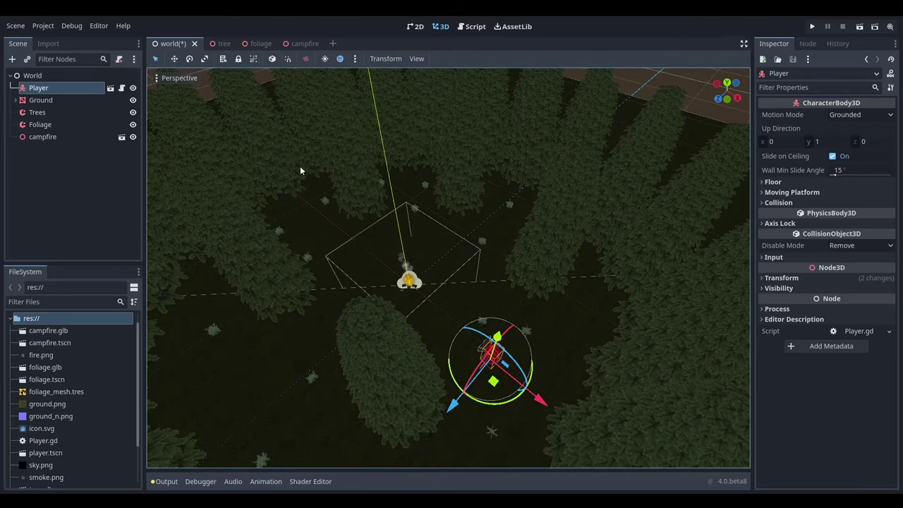
key(ctrl+s)
Step: Set the project's display window viewport to 320 wide and 180 high
click(43, 25)
click(71, 37)
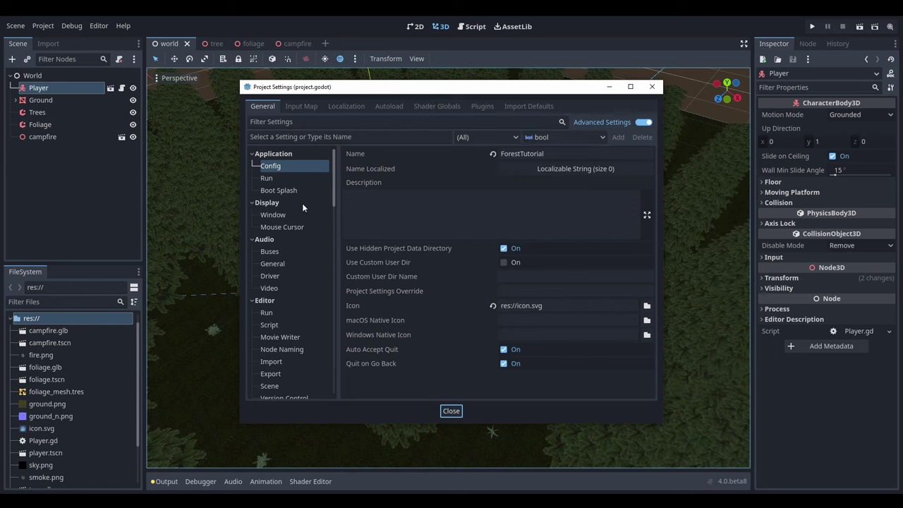
click(285, 213)
click(552, 162)
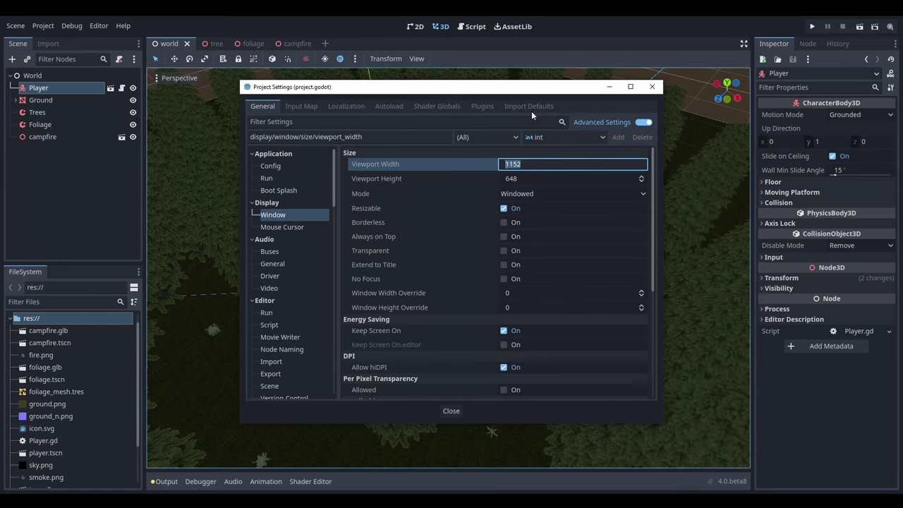
text(320)
key(Tab)
text(180)
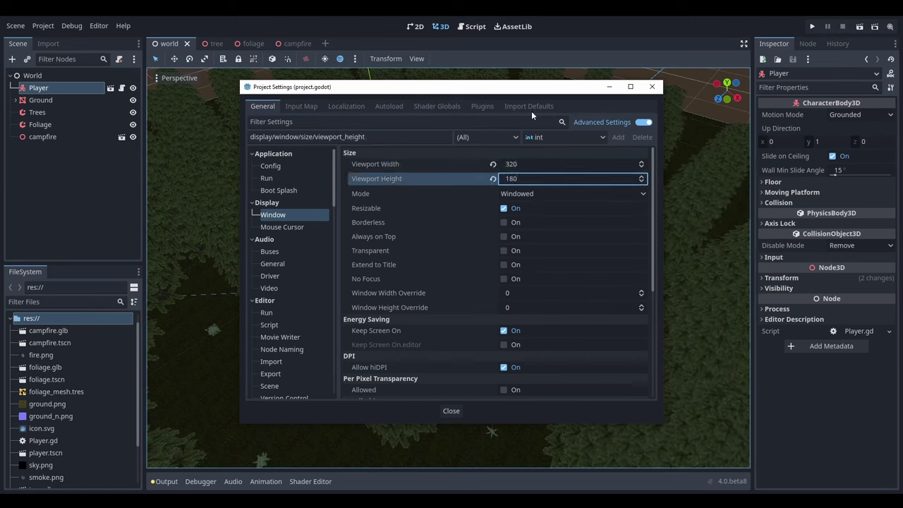
Step: Override the window size with a width of 1280 and a height of 720
click(542, 292)
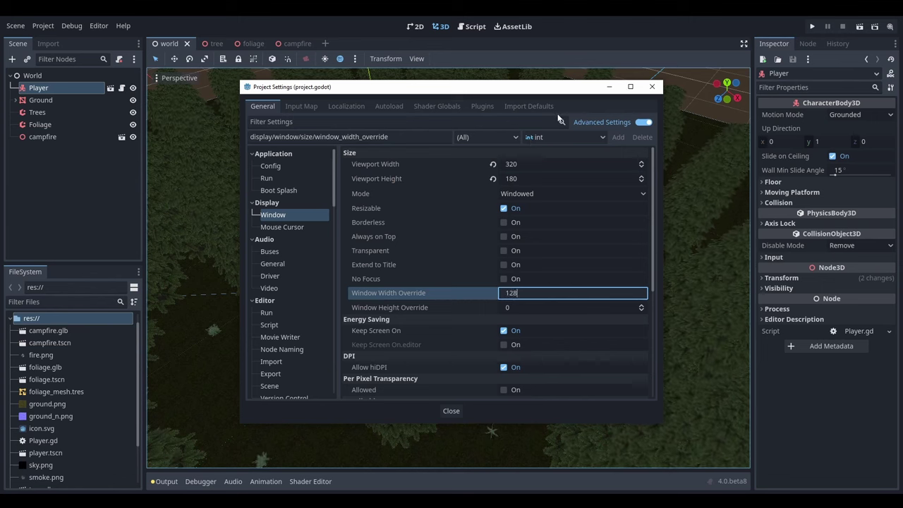
text(1280)
key(Tab)
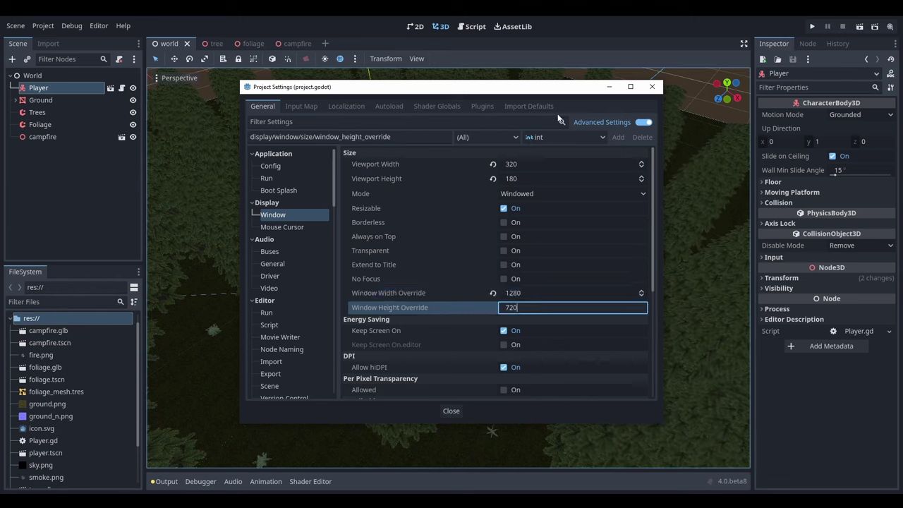
text(720)
Step: Set the window's stretch mode to viewport and close the project settings
scroll(480, 267, down, 5)
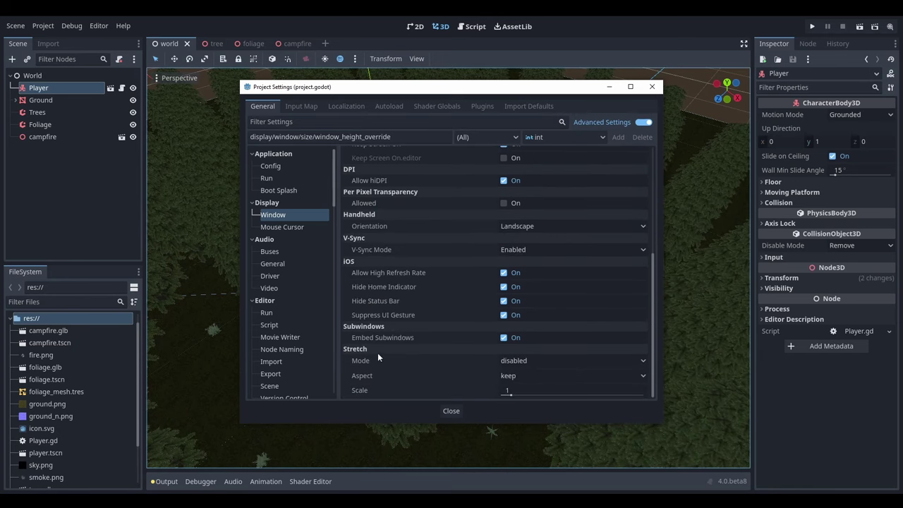
click(563, 362)
click(533, 400)
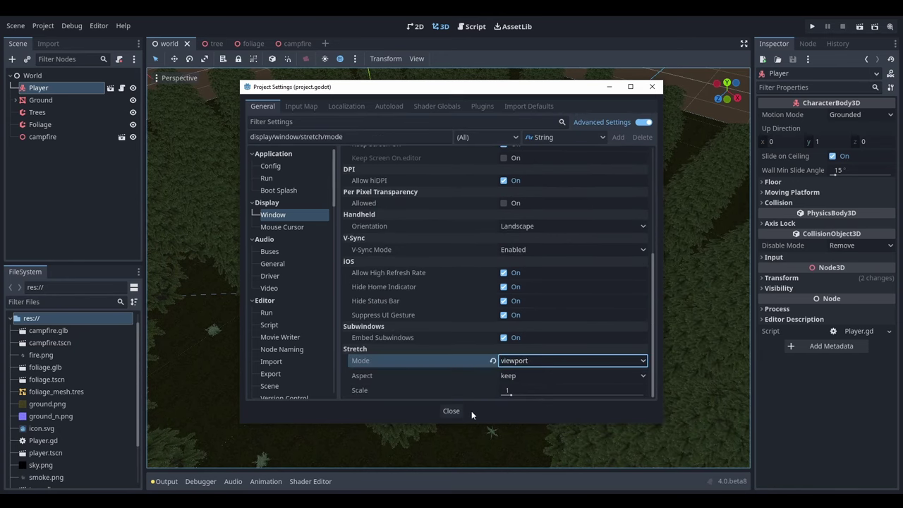
click(451, 411)
Step: Run the project and walk around near the campfire to examine the low-resolution rendering, and quit the game
click(811, 26)
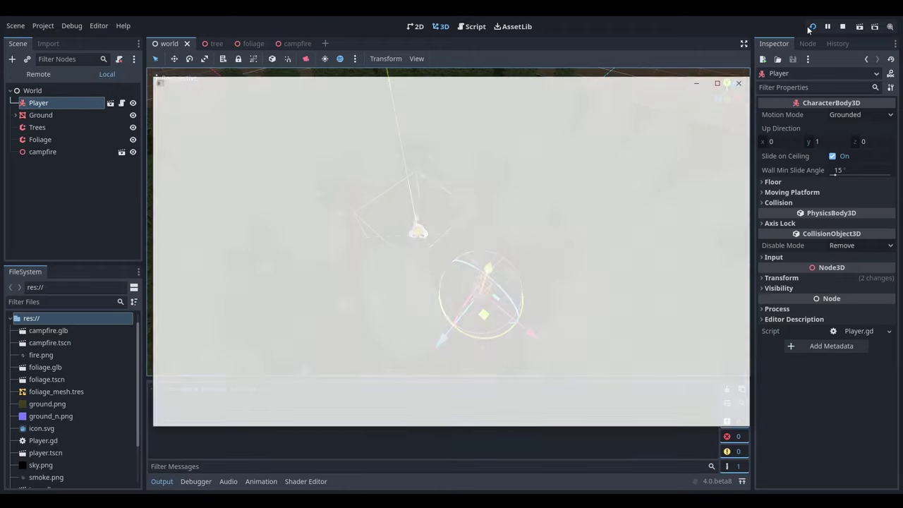
key(w)
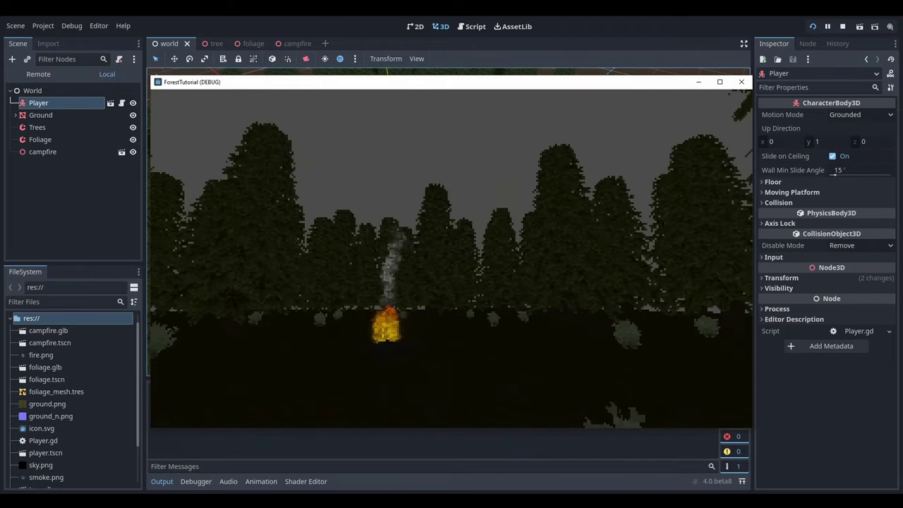
key(s)
key(a)
key(Escape)
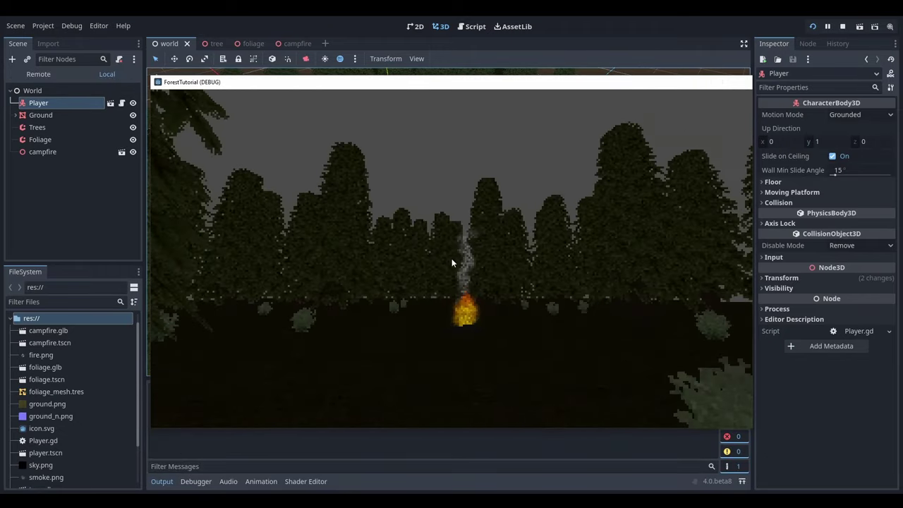
Step: Add an OmniLight3D as a child of the campfire and set its range to 15
click(71, 137)
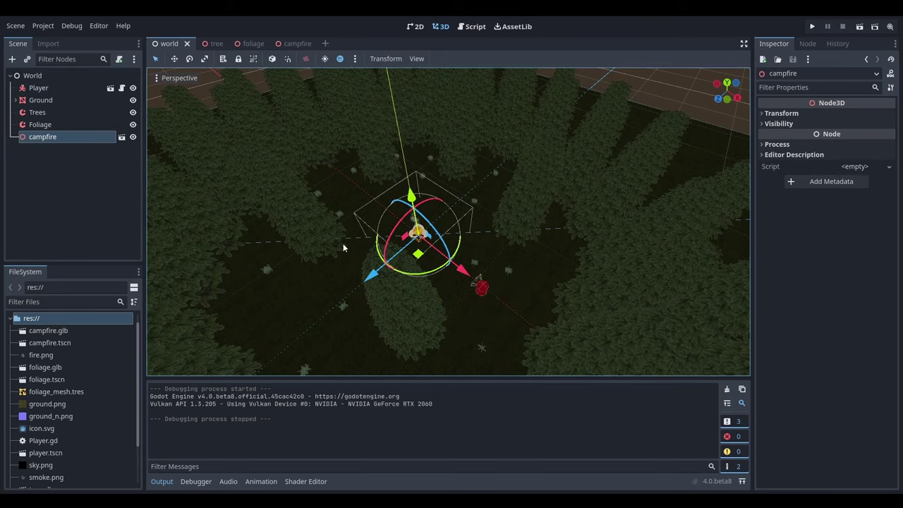
key(ctrl+a)
text(omni)
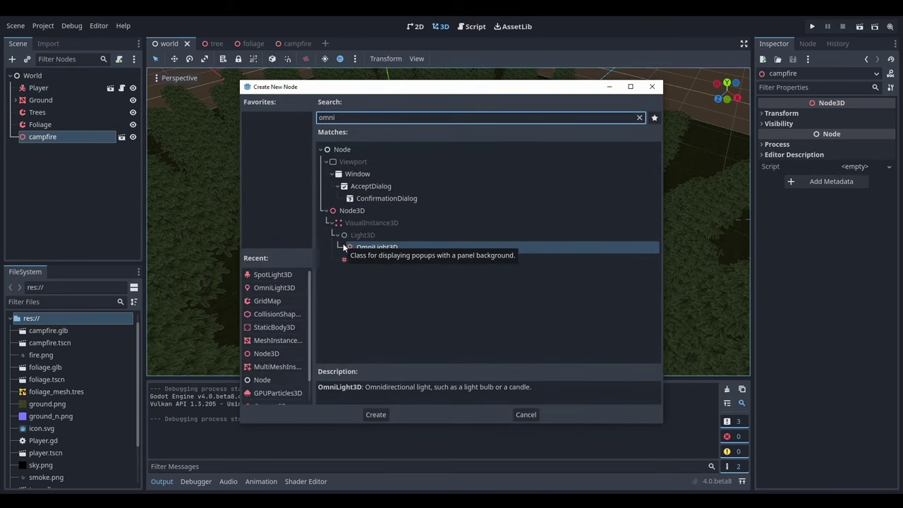
double_click(367, 247)
click(774, 114)
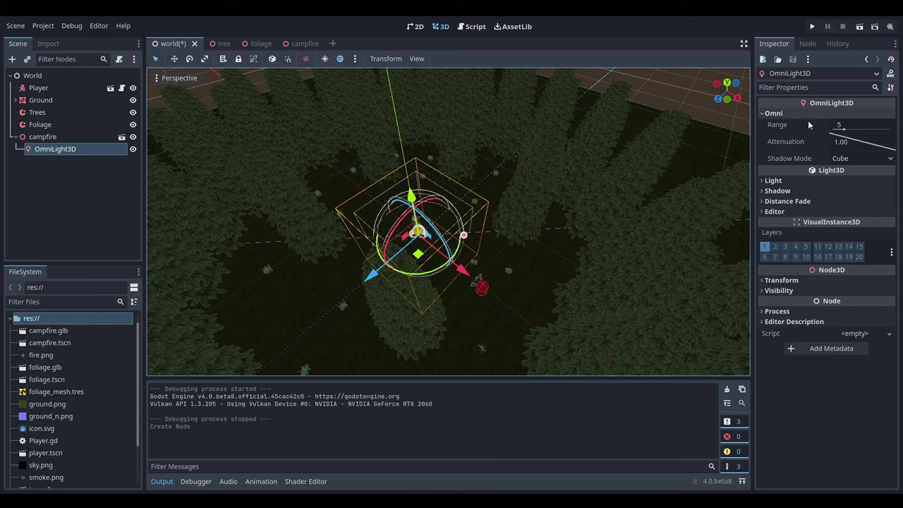
click(840, 125)
text(15)
key(Return)
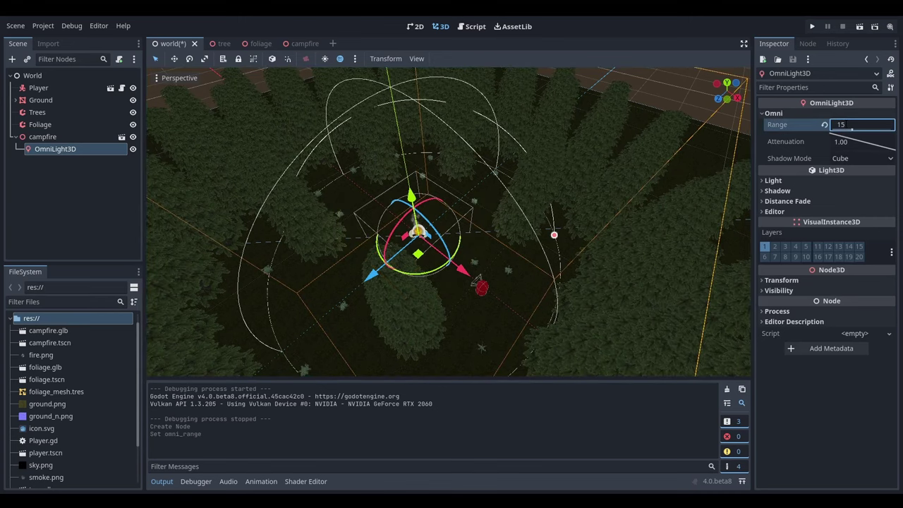
Step: Give the campfire's OmniLight3D a warm orange light color
click(813, 112)
click(800, 134)
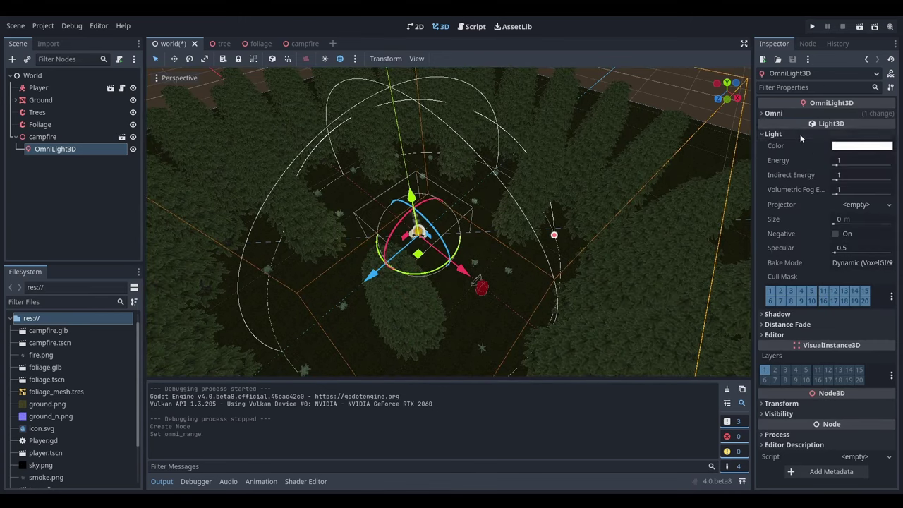
click(857, 146)
drag(825, 213, 847, 242)
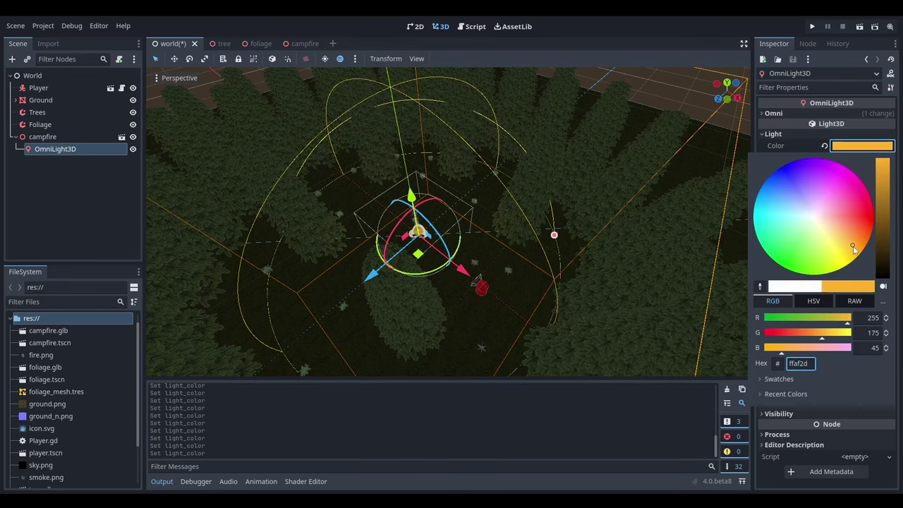
click(500, 235)
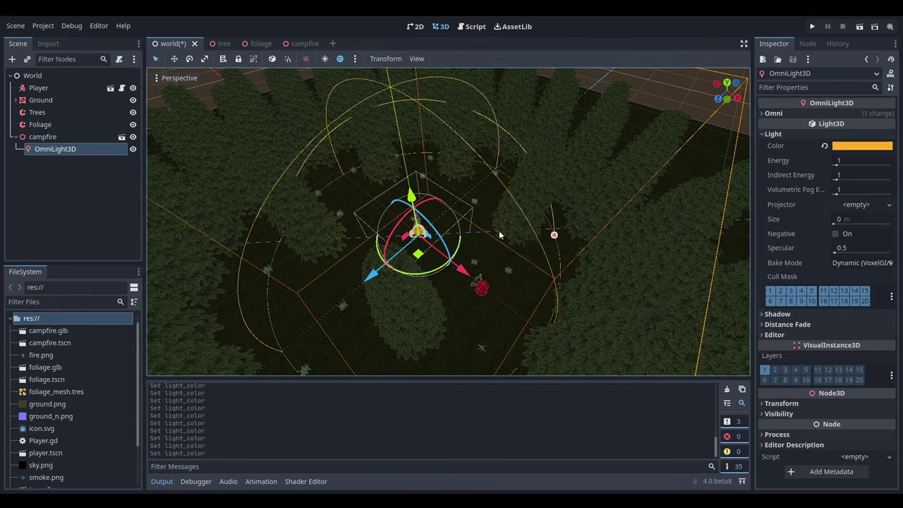
Step: Raise the OmniLight3D slightly so it sits just above the campfire's base
mouse_move(500, 235)
middle_down()
mouse_move(478, 238)
mouse_move(474, 320)
mouse_move(496, 242)
middle_up()
scroll(475, 320, up, 5)
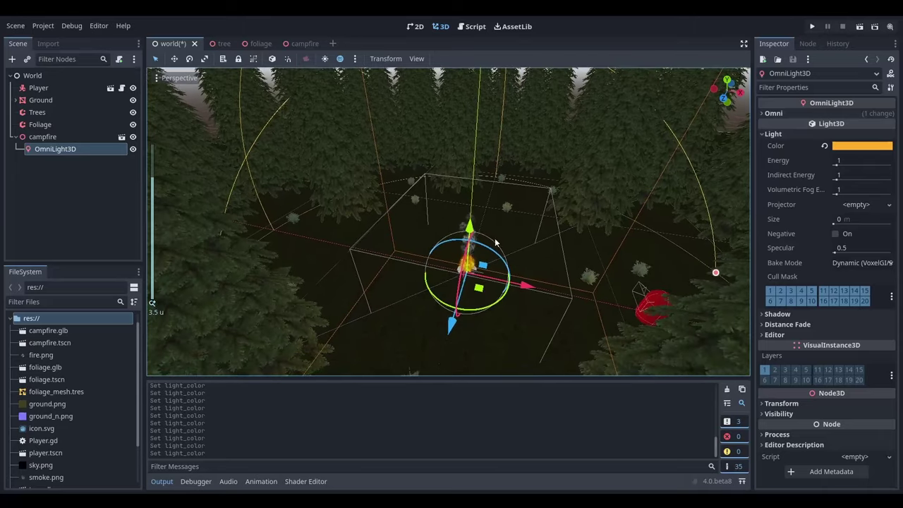
drag(469, 231, 469, 224)
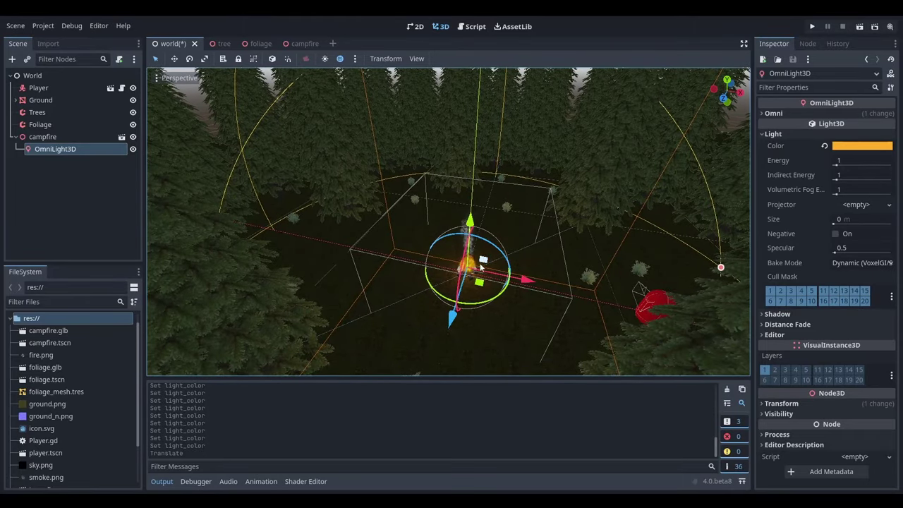
middle_drag(480, 264, 458, 246)
drag(458, 249, 457, 242)
Step: Add the preview environment to the scene as a WorldEnvironment node and select that node
scroll(536, 247, down, 4)
middle_drag(526, 232, 431, 275)
scroll(456, 321, down, 3)
scroll(430, 275, down, 3)
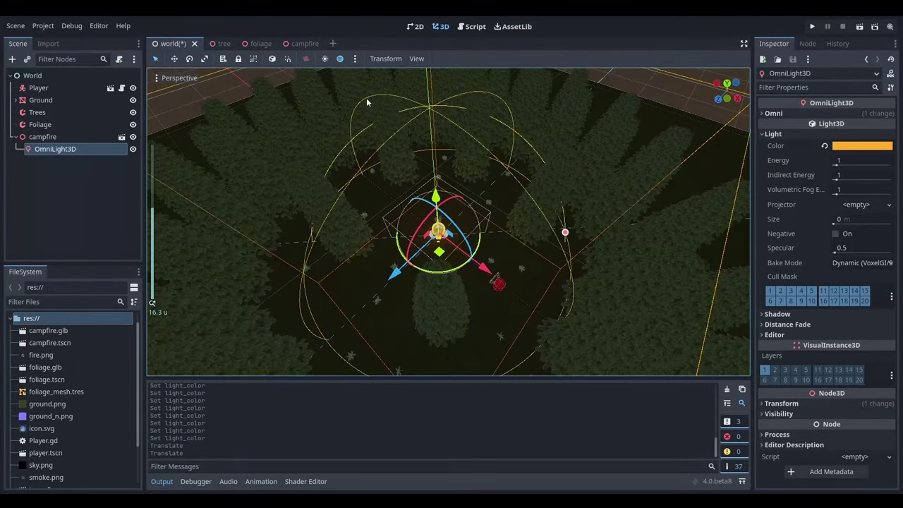
click(355, 59)
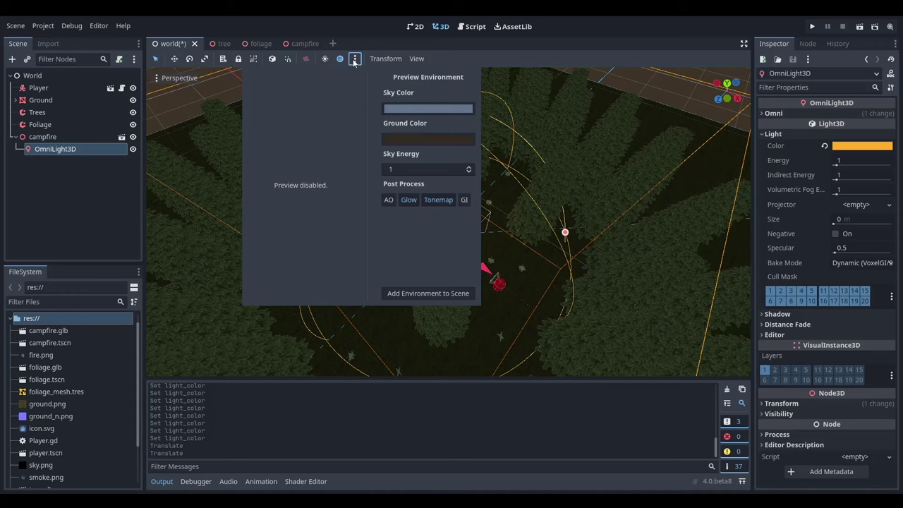
click(429, 293)
click(79, 89)
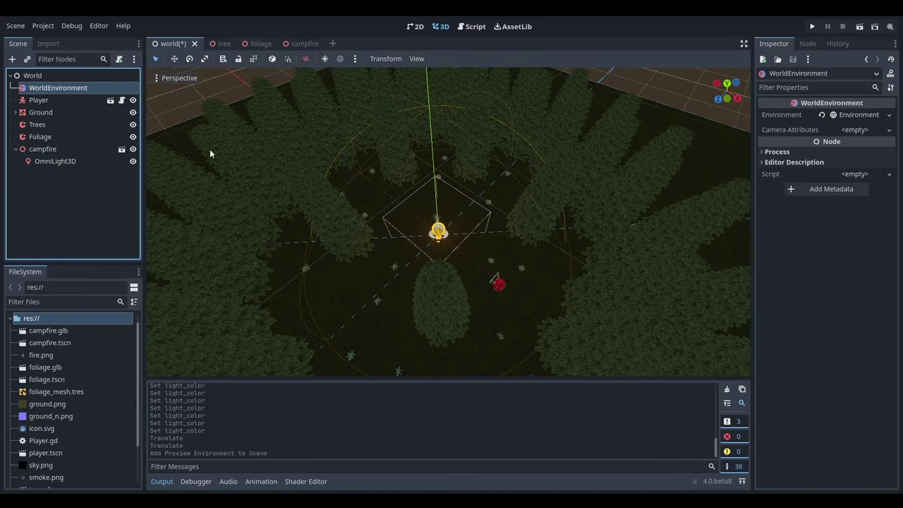
Step: Replace the environment sky's procedural material with a new PanoramaSkyMaterial and expand its properties
click(847, 114)
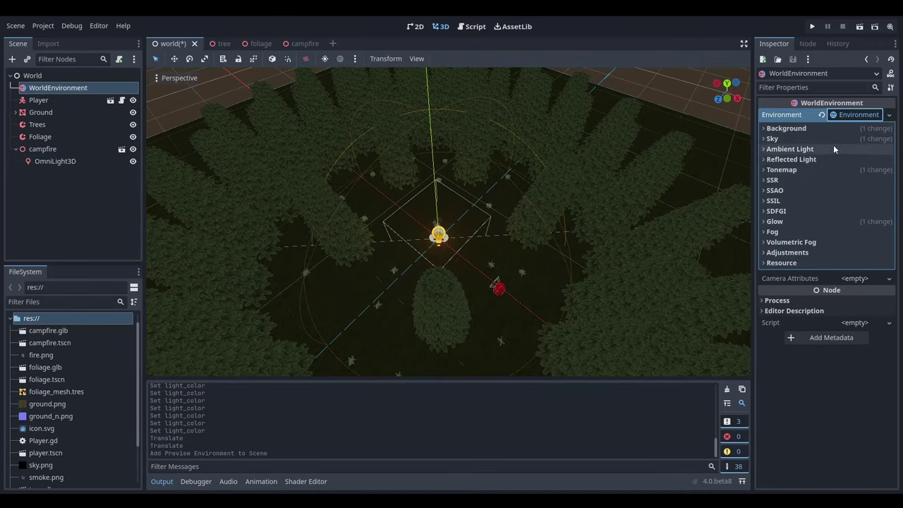
click(835, 138)
click(856, 153)
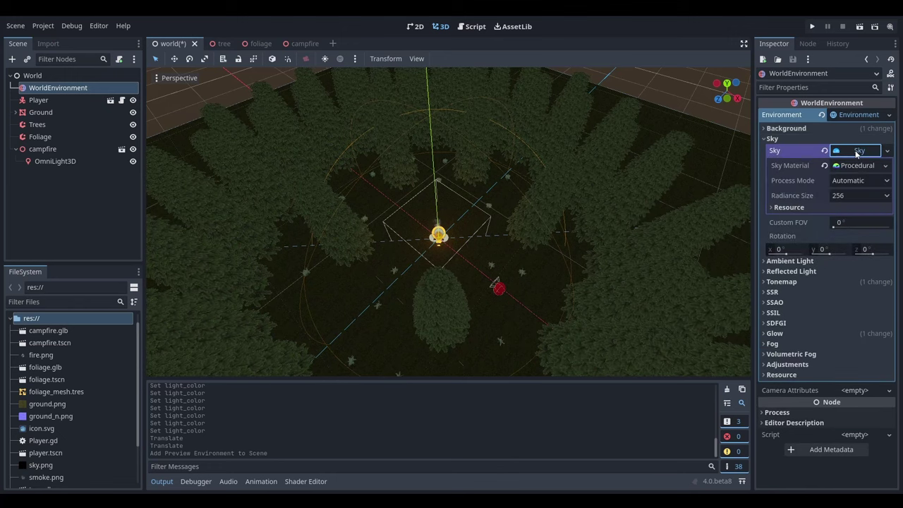
click(885, 166)
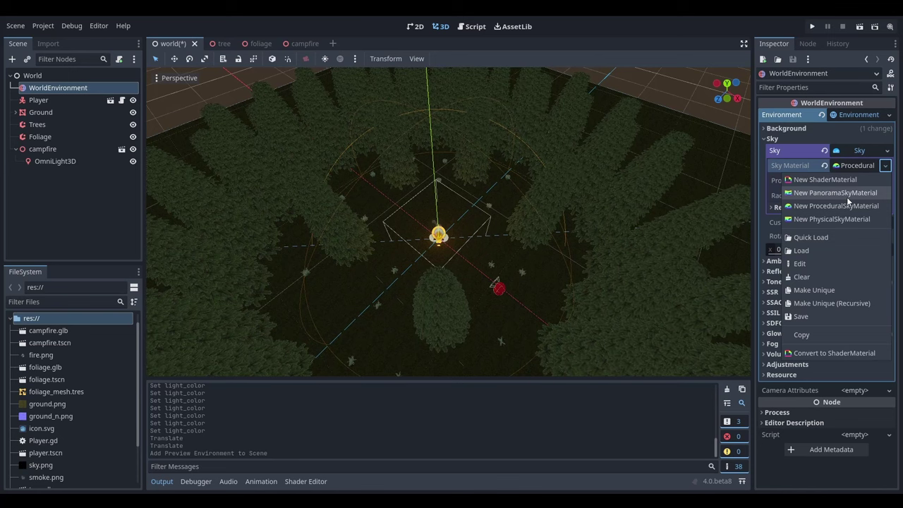
click(847, 197)
click(861, 167)
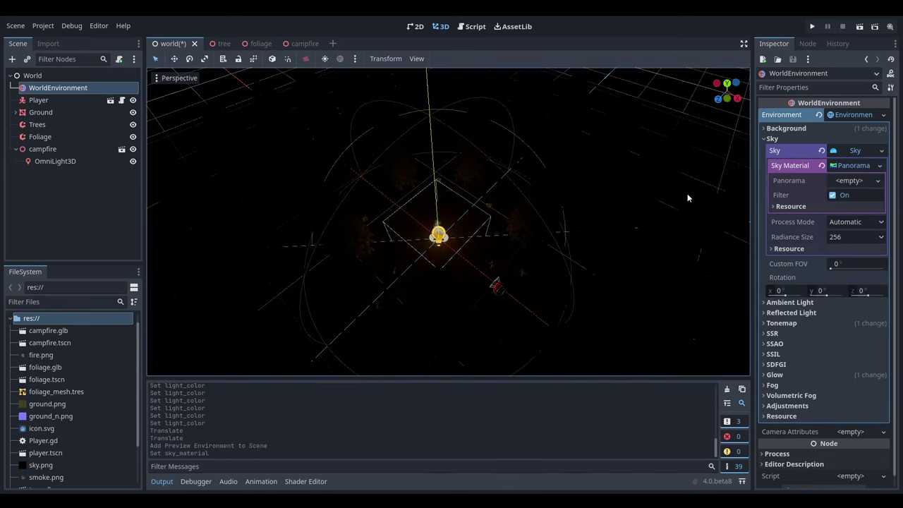
Step: Assign sky.png as the panorama texture of the sky material
drag(48, 467, 851, 185)
middle_drag(604, 215, 511, 264)
scroll(434, 296, up, 4)
middle_drag(434, 295, 496, 250)
click(813, 138)
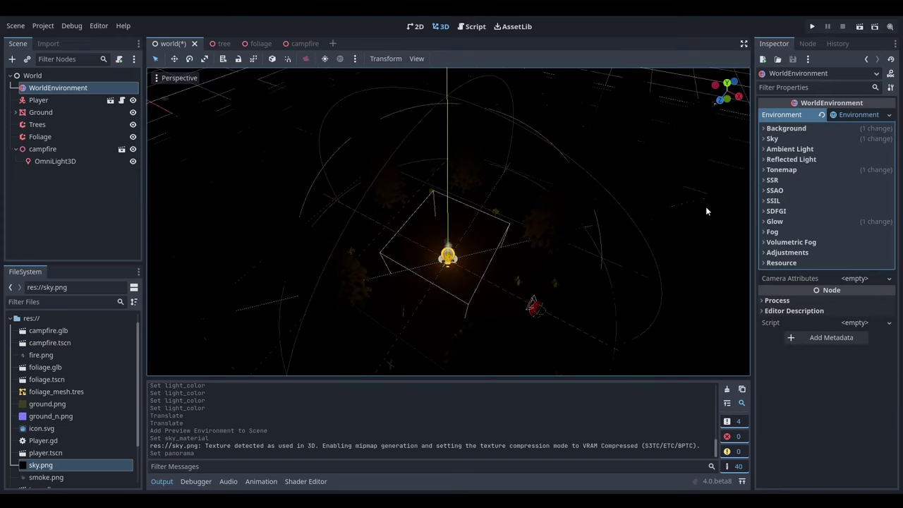
Step: Enable fog in the world environment and darken its light color to a near-black grey
click(841, 233)
click(845, 243)
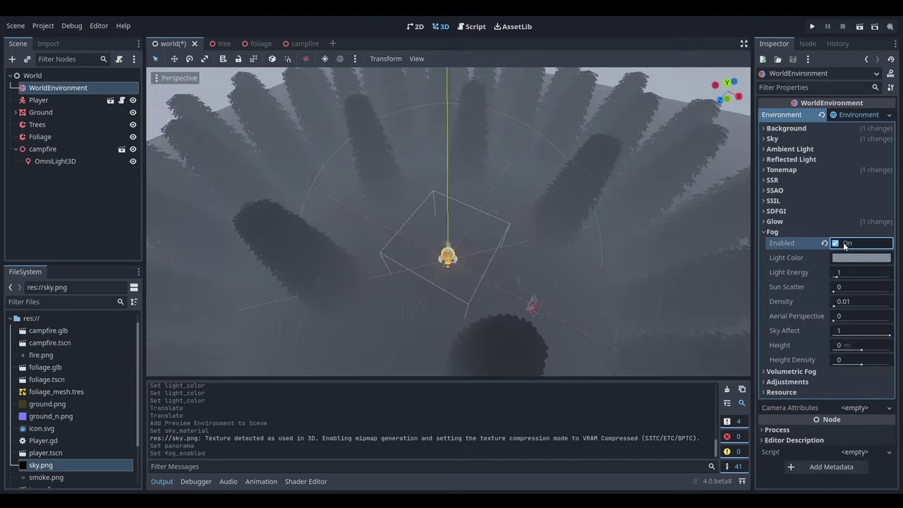
click(848, 259)
drag(895, 66, 897, 120)
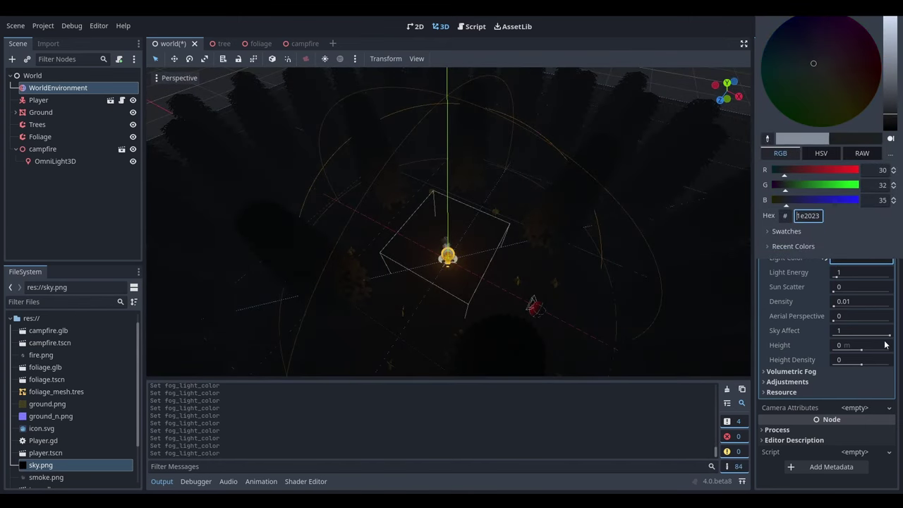
click(864, 306)
Step: Set the fog density to 0.04 and its sky affect to 0.85
click(866, 304)
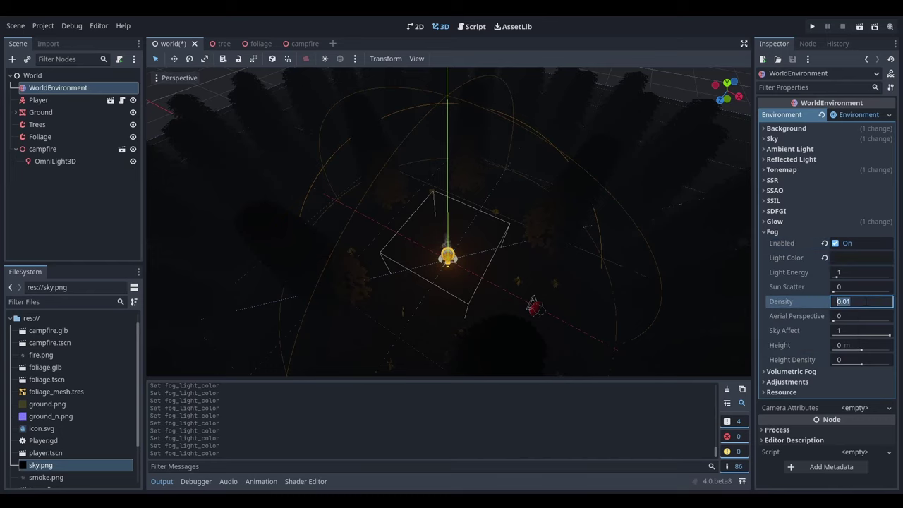
text(.0.04)
key(Return)
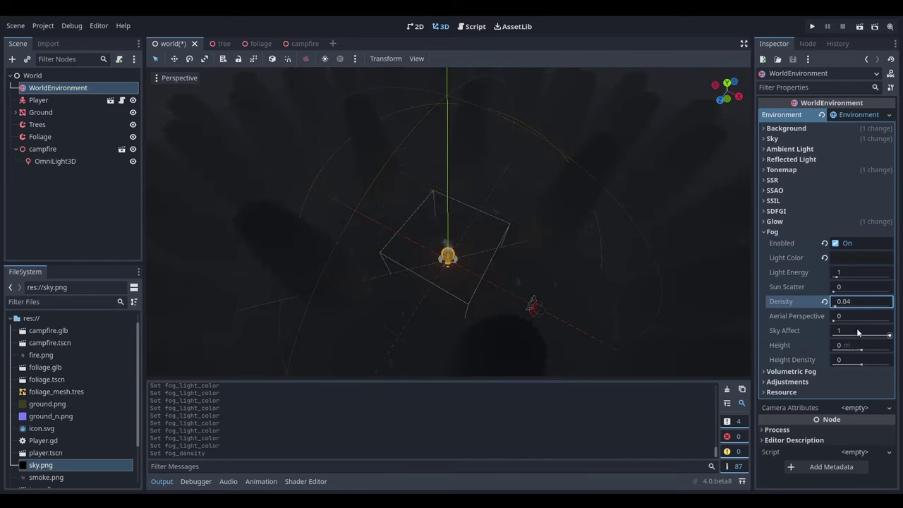
middle_drag(543, 282, 579, 226)
click(878, 335)
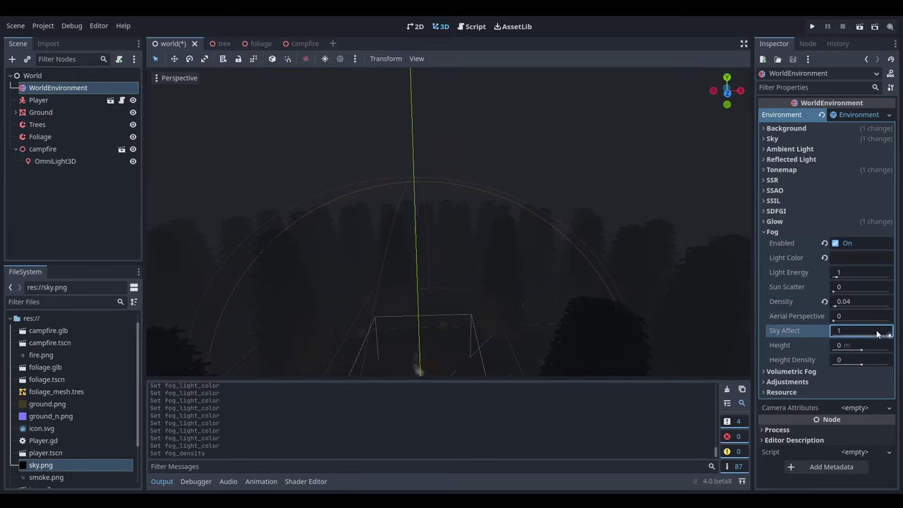
key(Return)
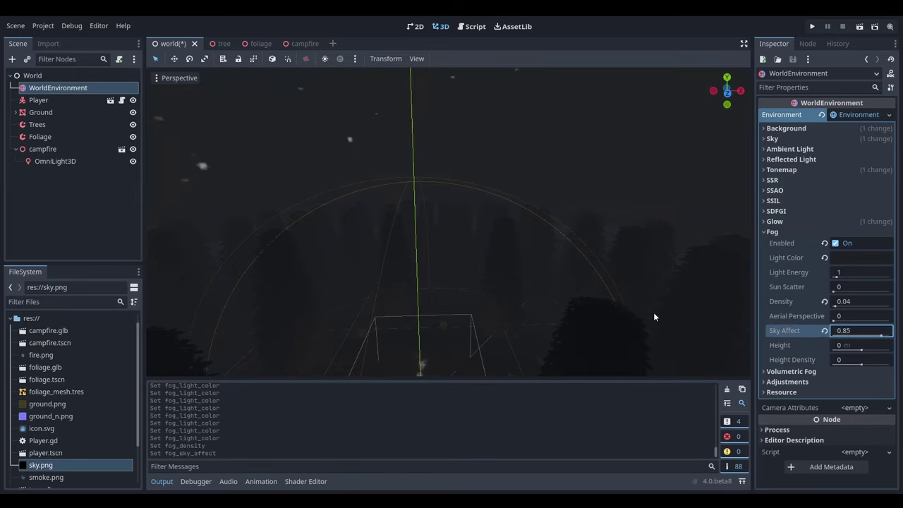
middle_drag(587, 226, 671, 168)
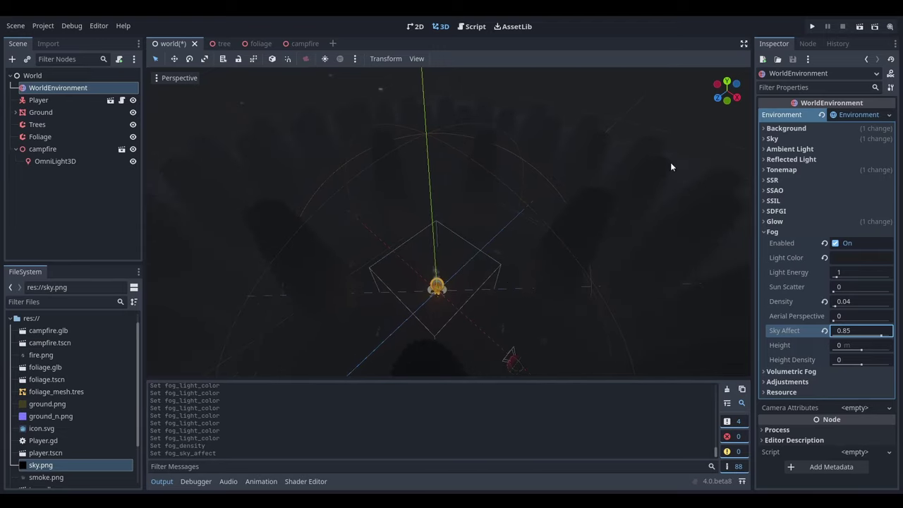
Step: Run the project and walk around the campfire and trees to check the dark fog, and stop the game
click(812, 25)
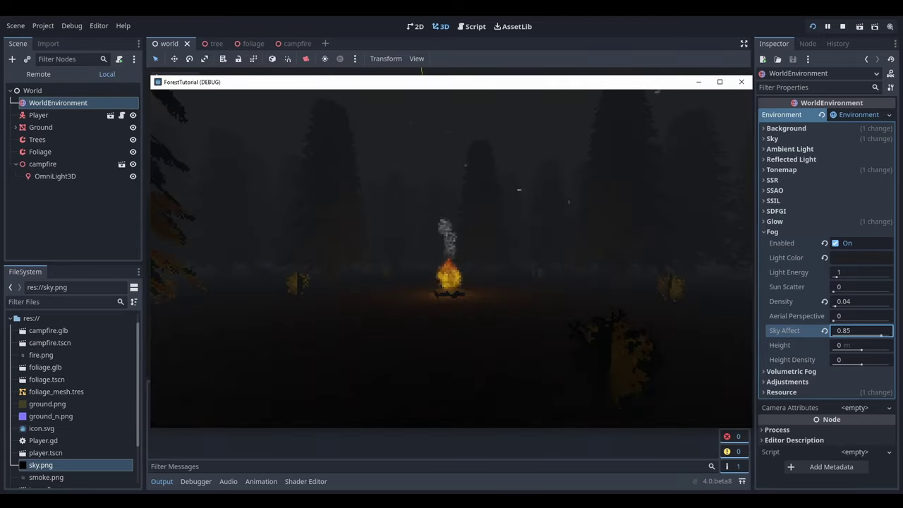
key(w)
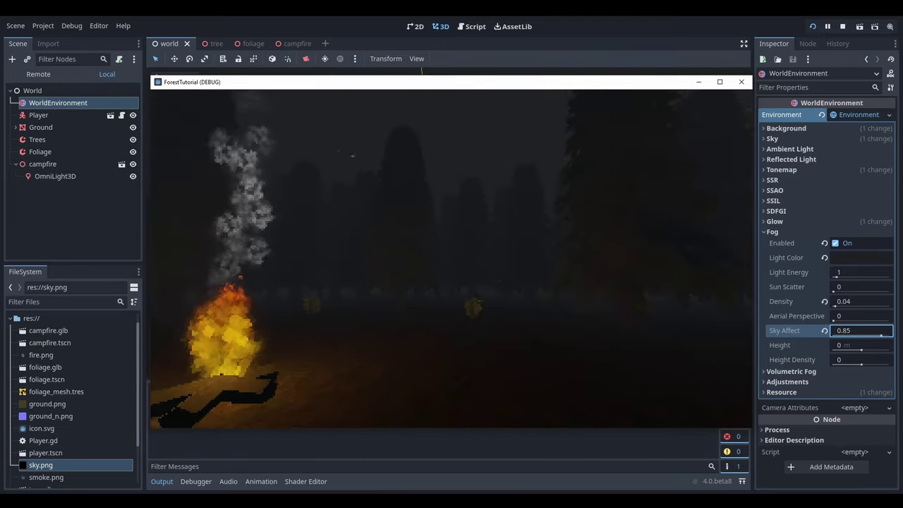
key(w)
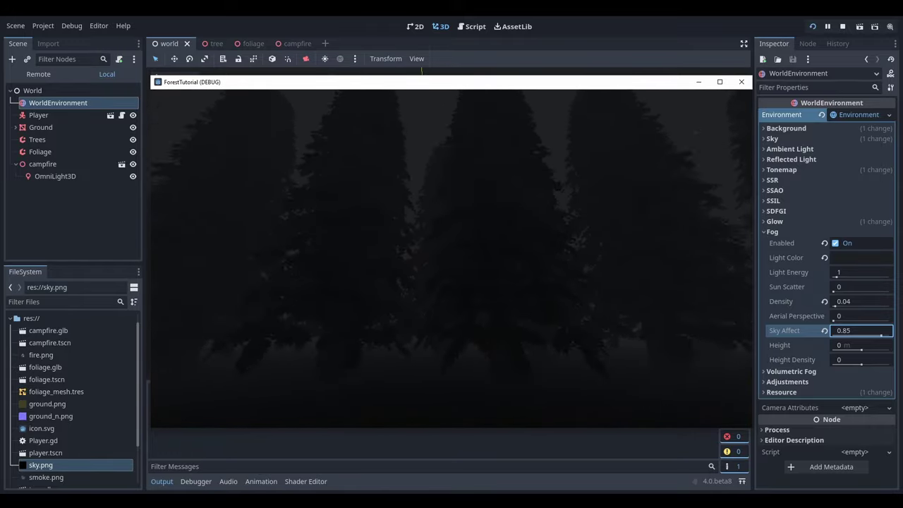
key(w)
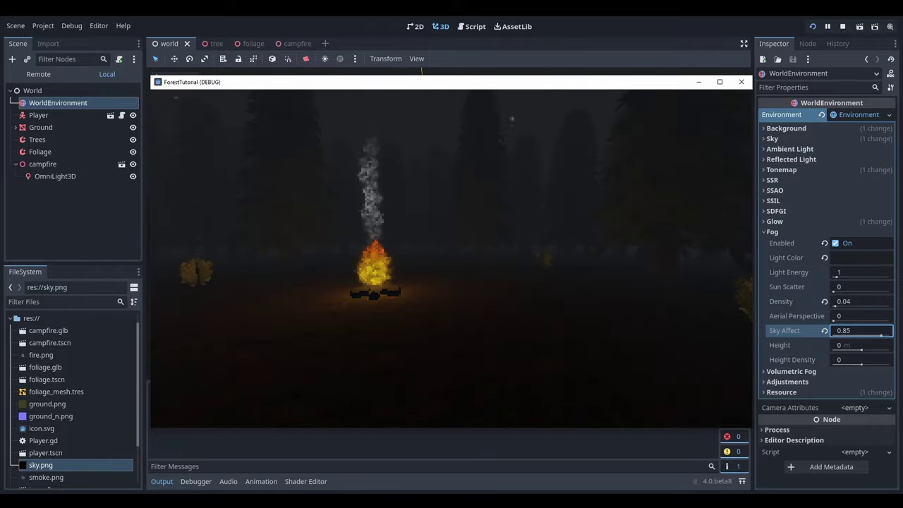
key(Escape)
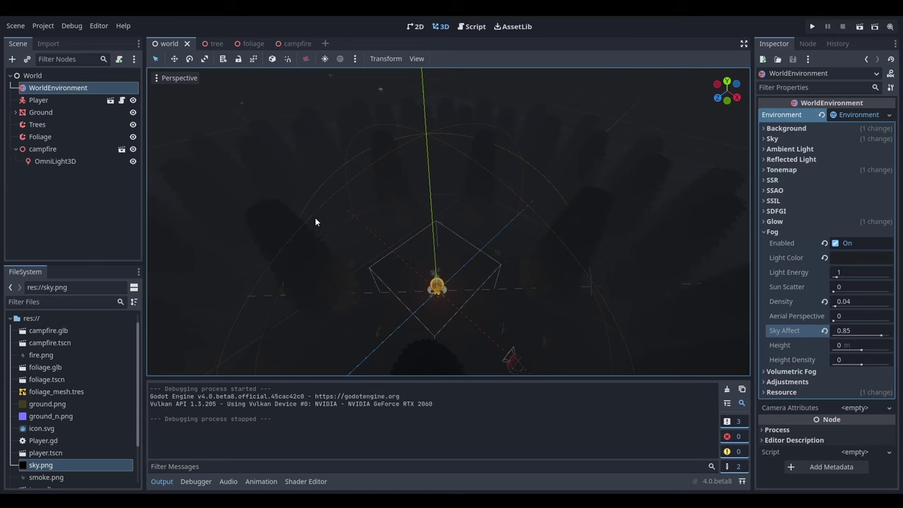
Step: Open the player scene and add a SpotLight3D as a child of its Camera3D
click(110, 101)
click(108, 113)
key(ctrl+a)
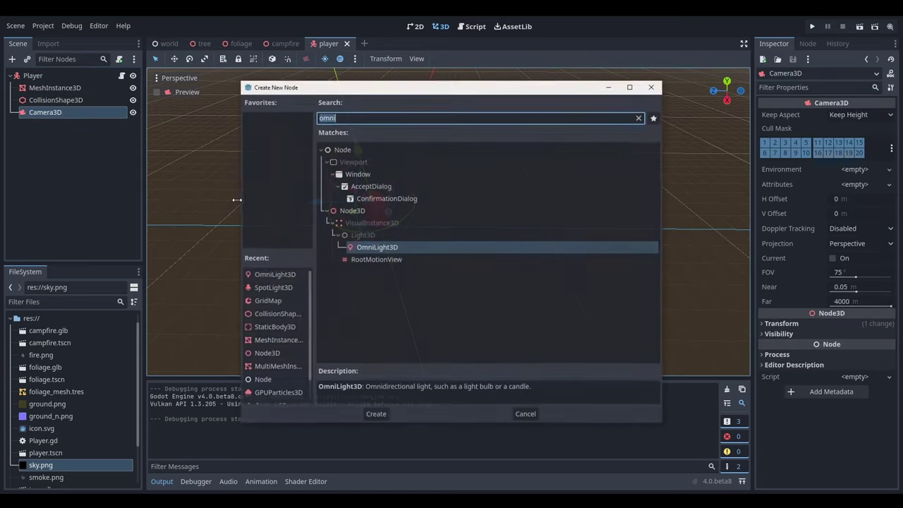
text(spotl)
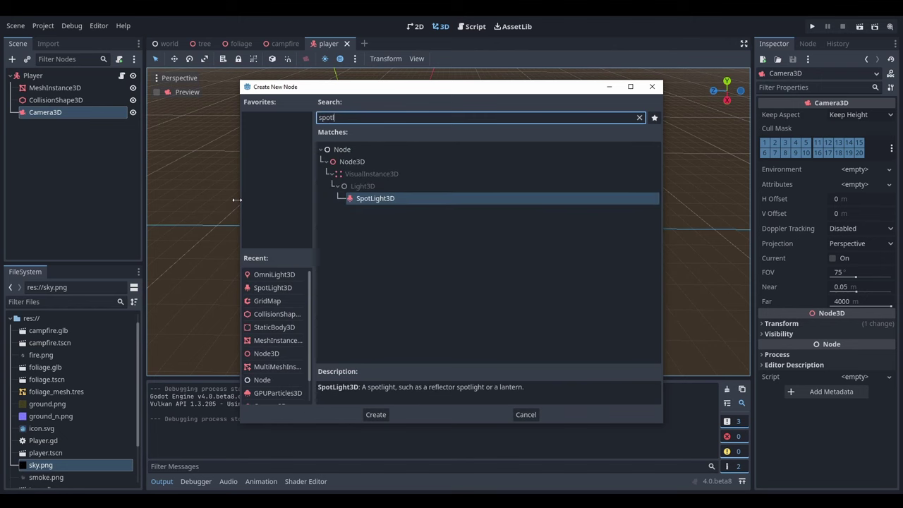
key(Return)
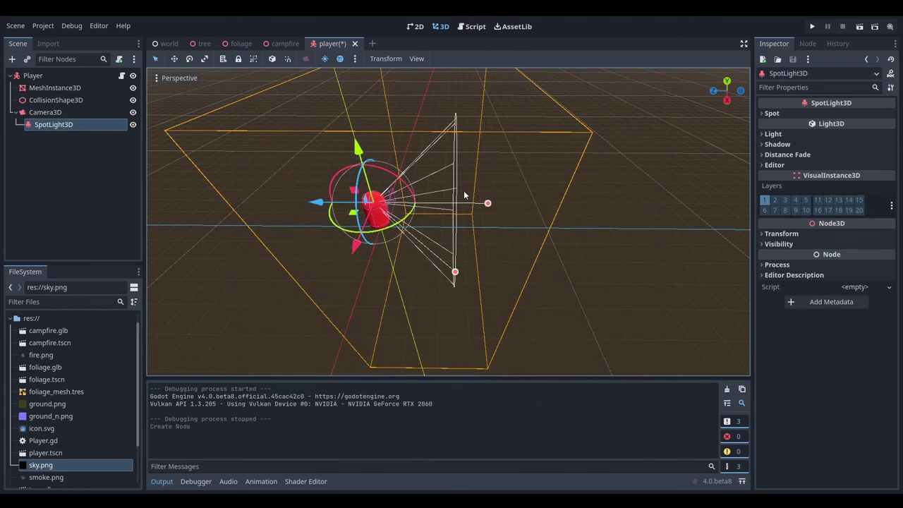
Step: Set the player spotlight's range to 15 m and its angle to 30 degrees
click(826, 113)
click(844, 131)
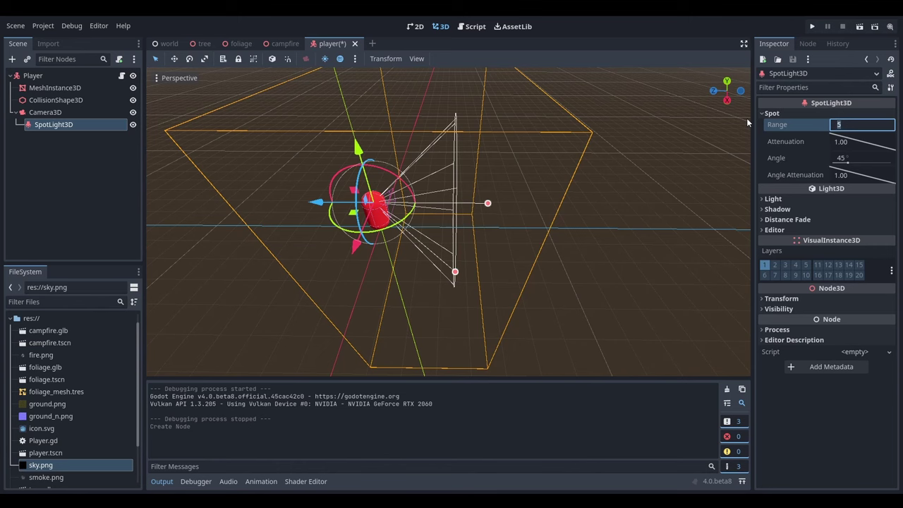
text(15)
key(Return)
click(858, 158)
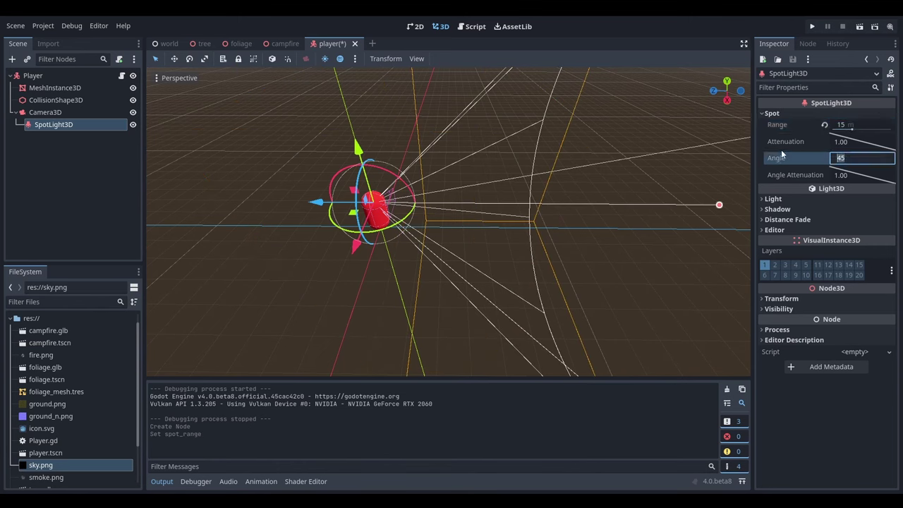
text(30)
key(Return)
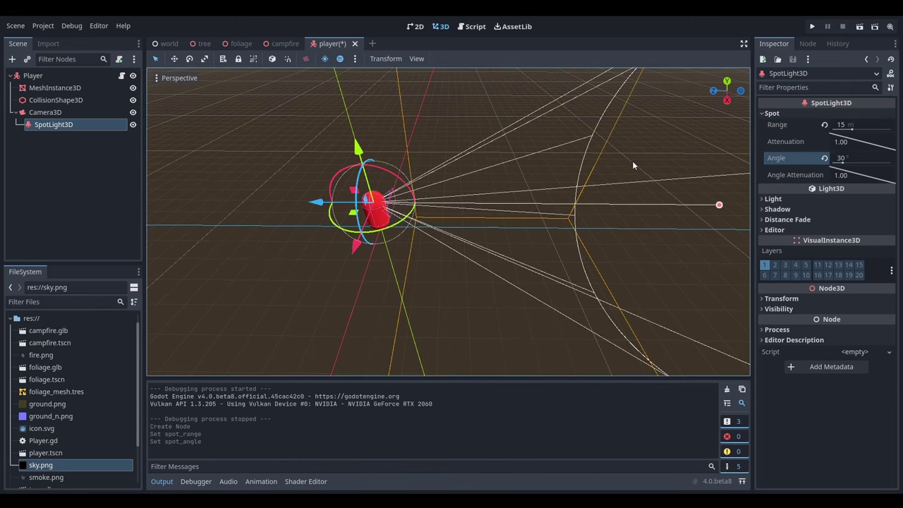
Step: Run the project again and walk around the campfire to examine the fire, smoke and lighting in the foggy forest
click(814, 26)
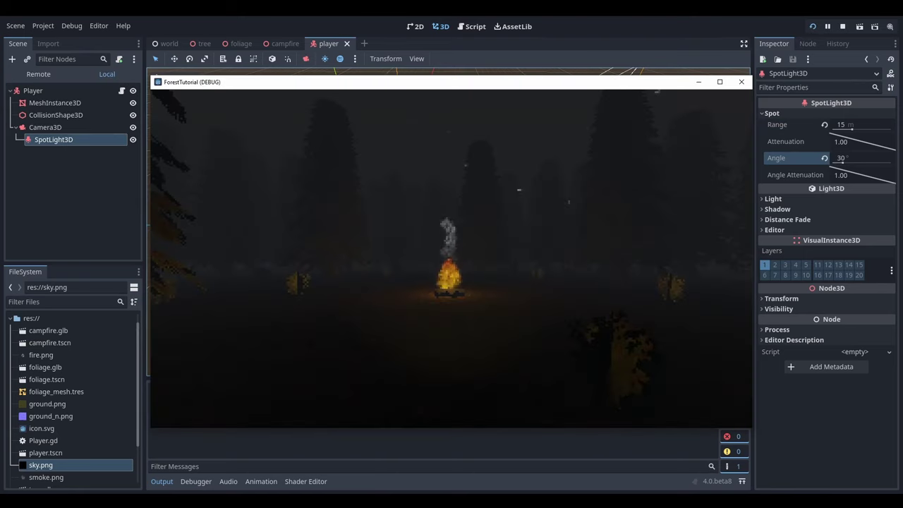
key(w)
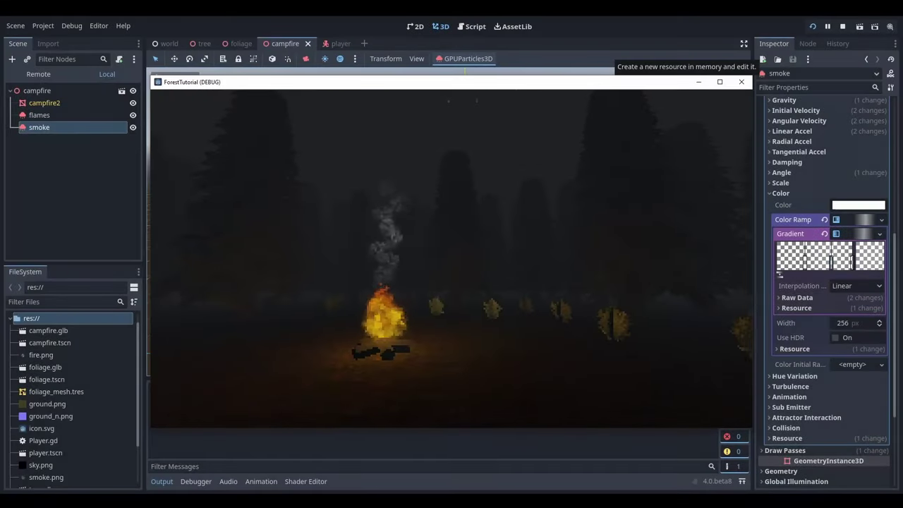
key(w)
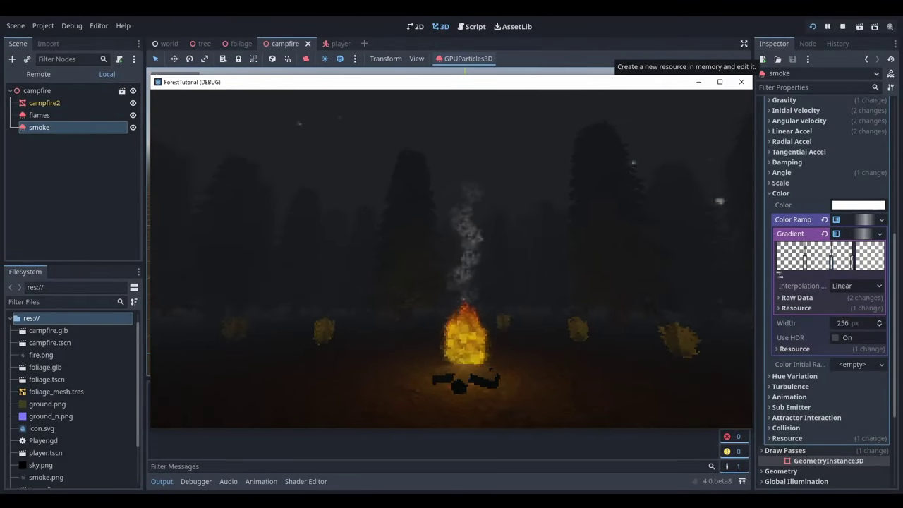
key(s)
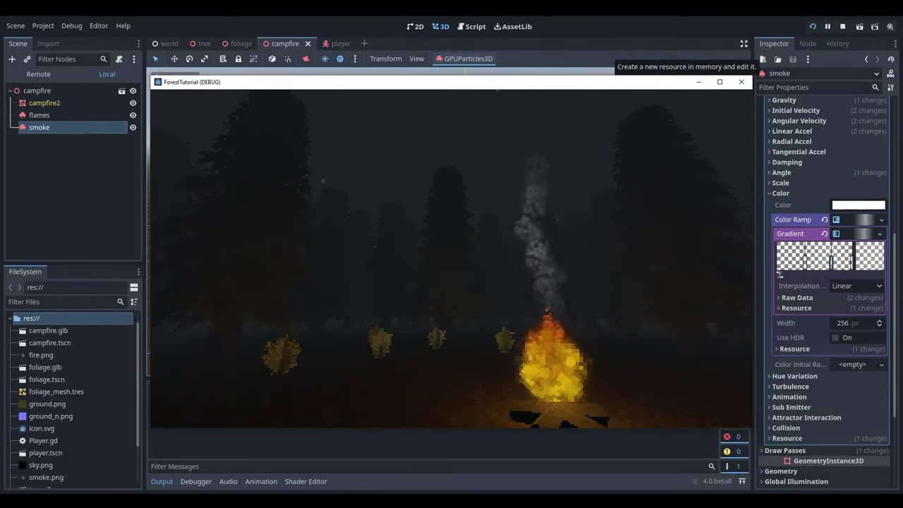
key(w)
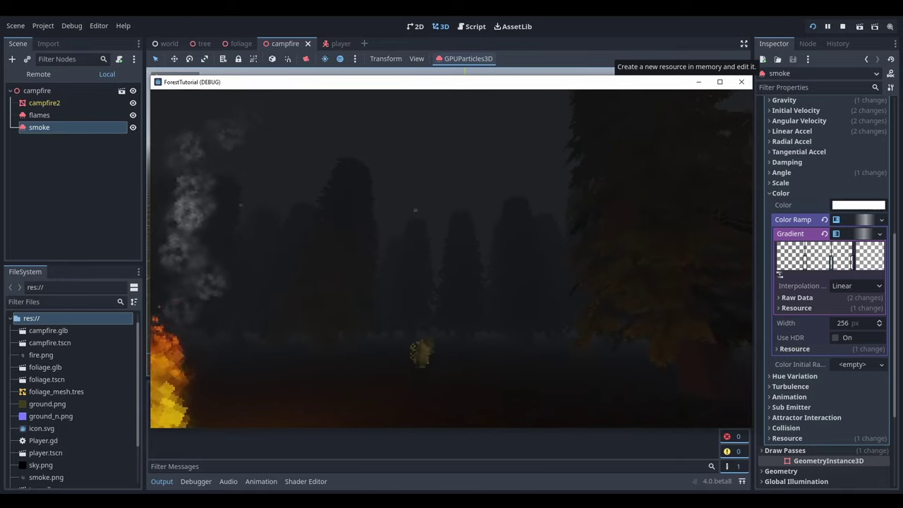
key(s)
key(w)
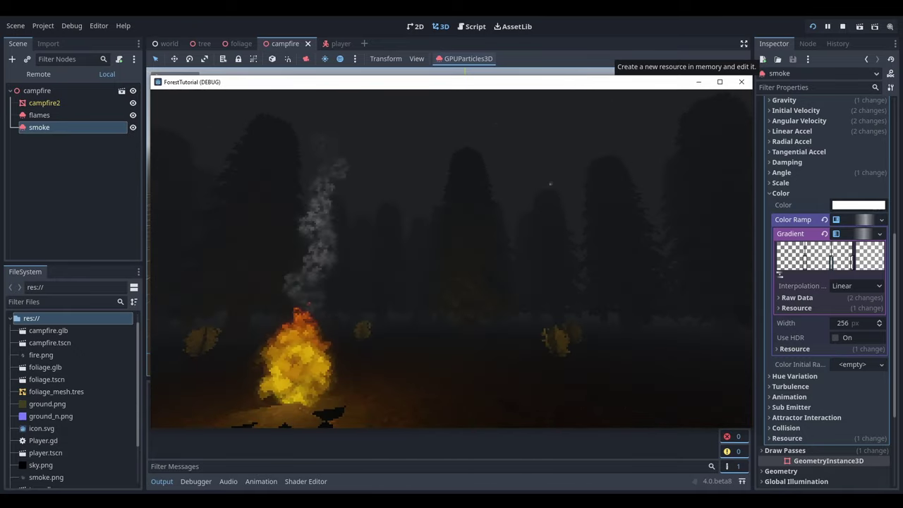
key(s)
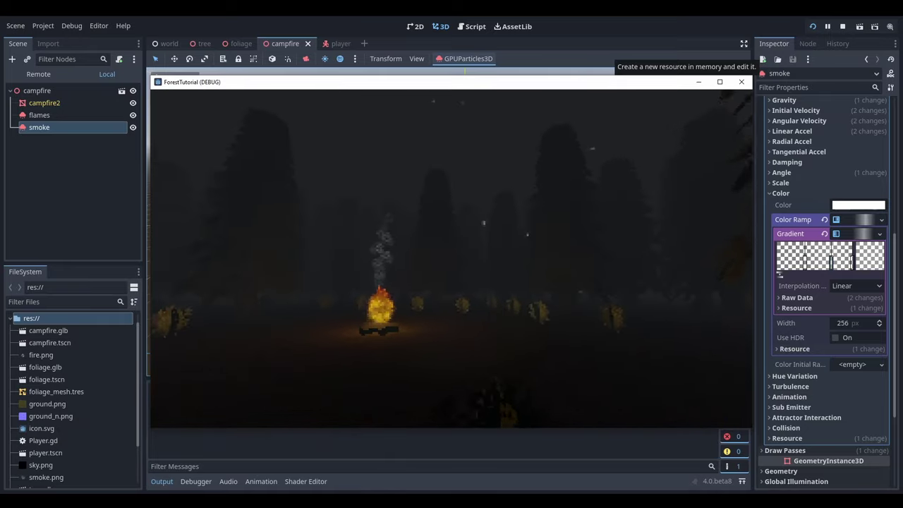
key(w)
key(w)
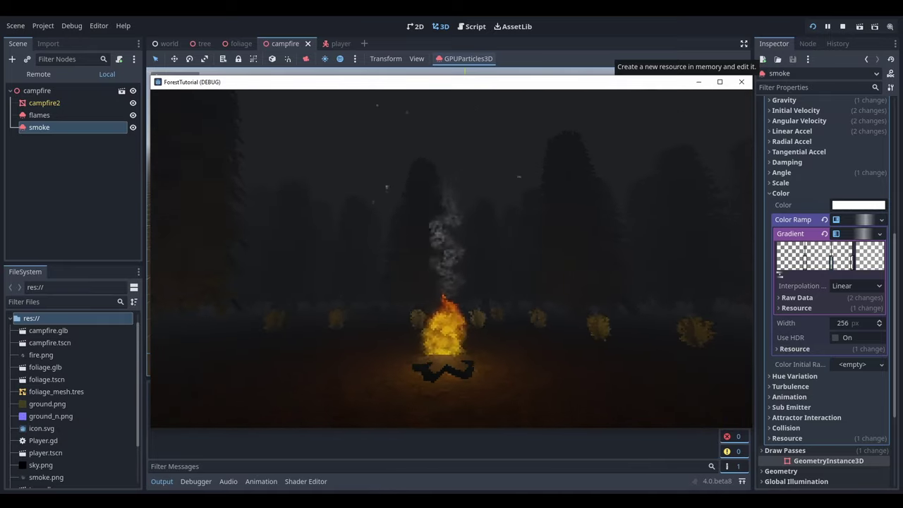
key(a)
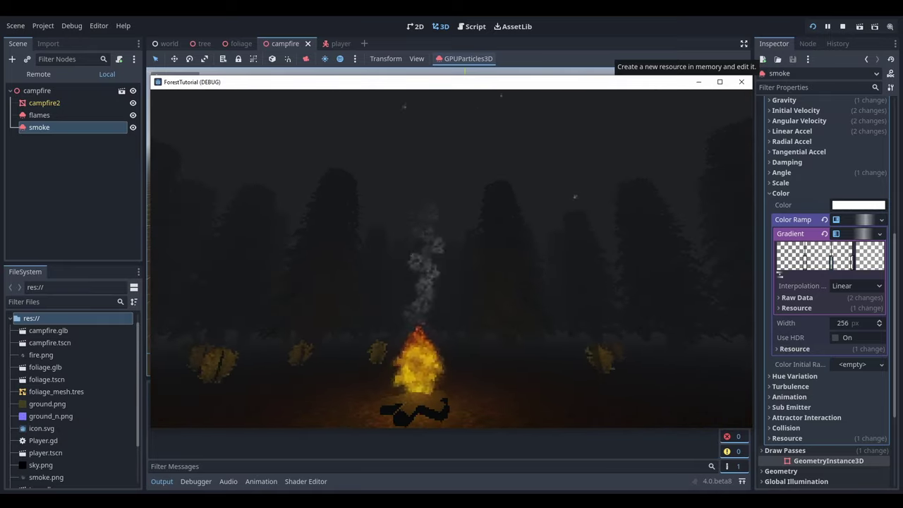
key(a)
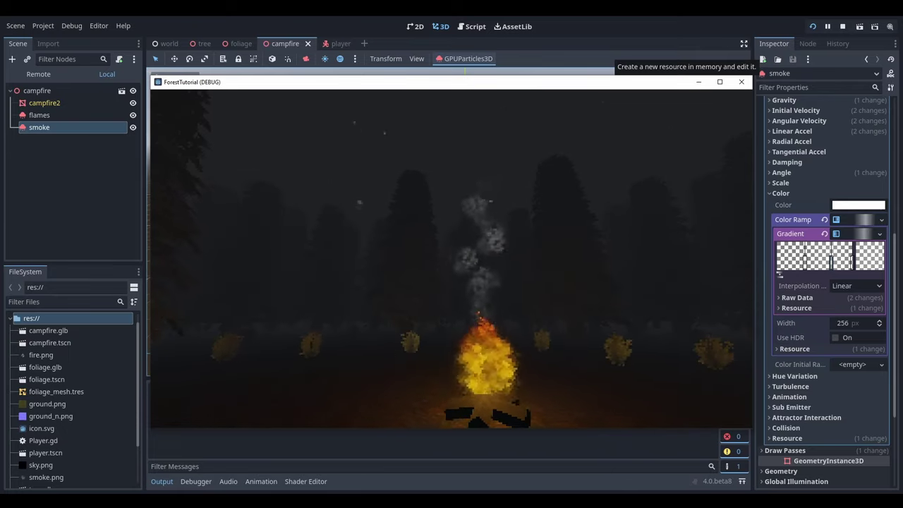